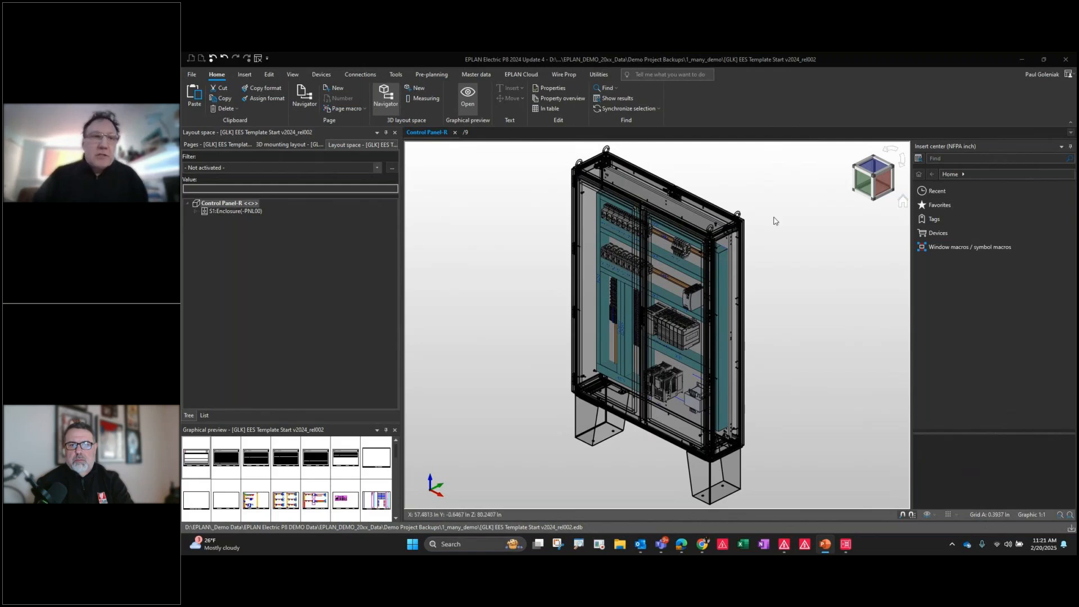
Show only the mounting panels of the S1 enclosure in the Control Panel-R layout space
left_click(234, 217)
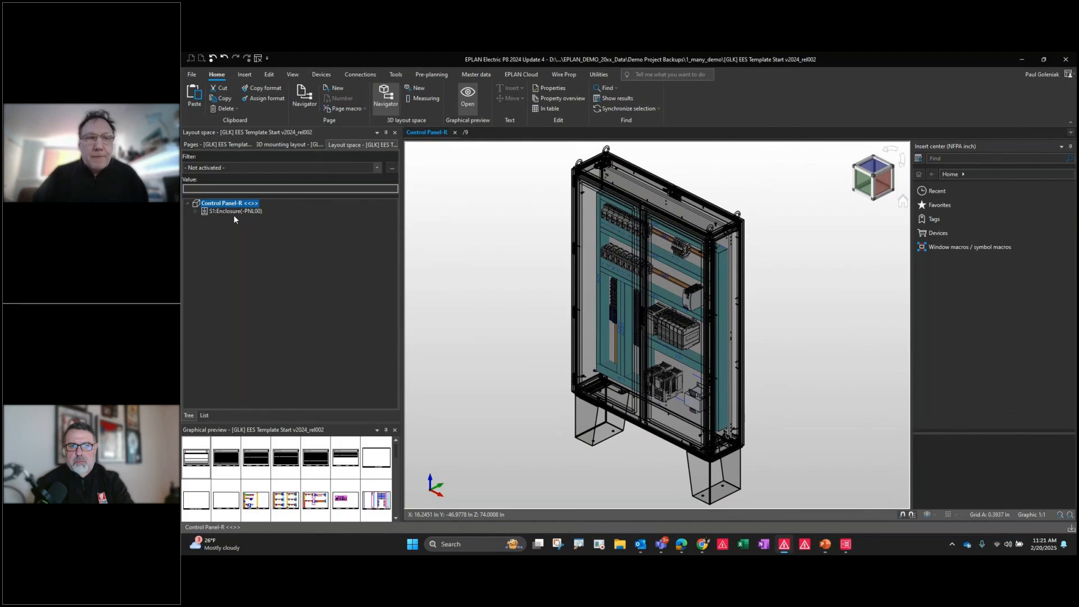
right_click(234, 215)
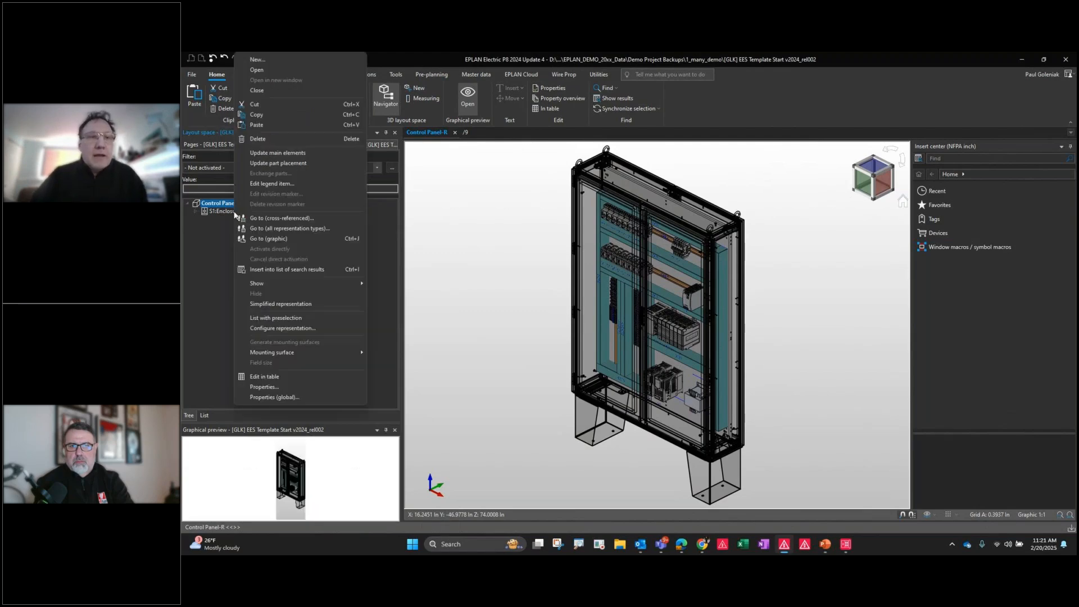
left_click(224, 212)
right_click(226, 213)
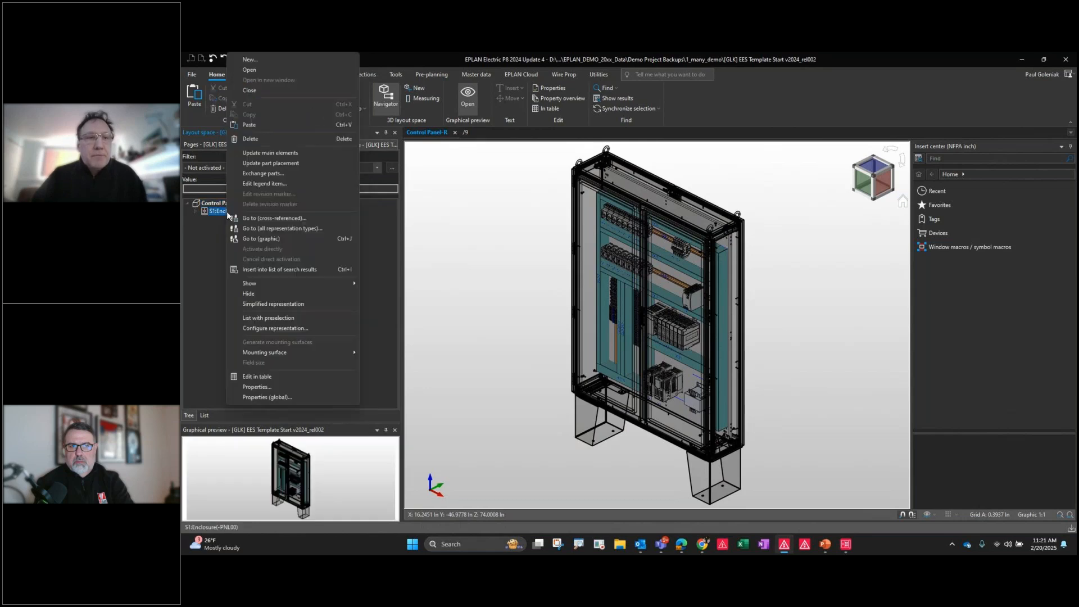
mouse_move(251, 293)
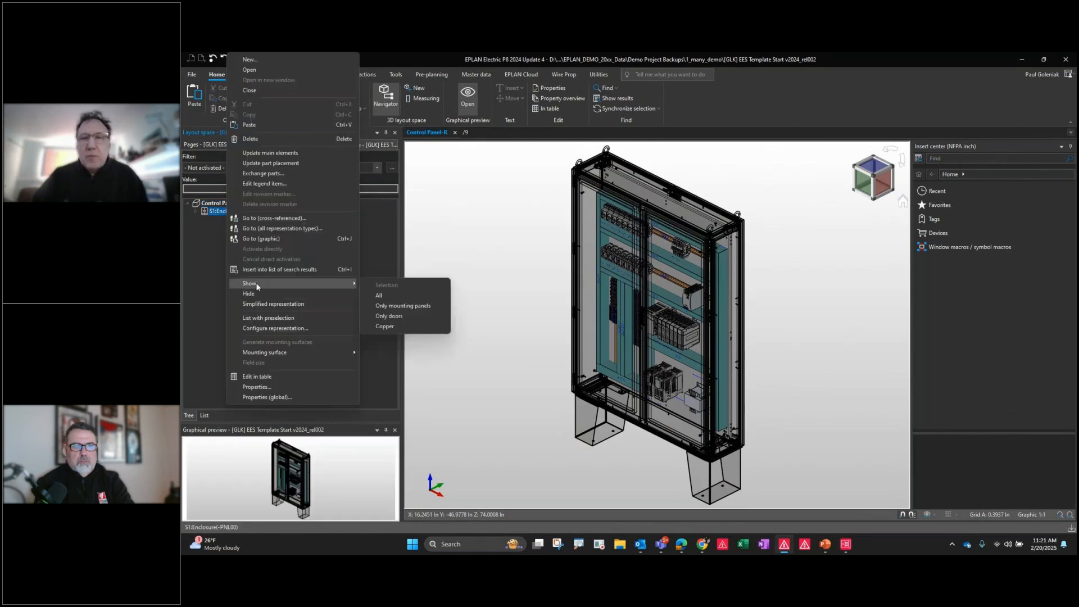
left_click(410, 305)
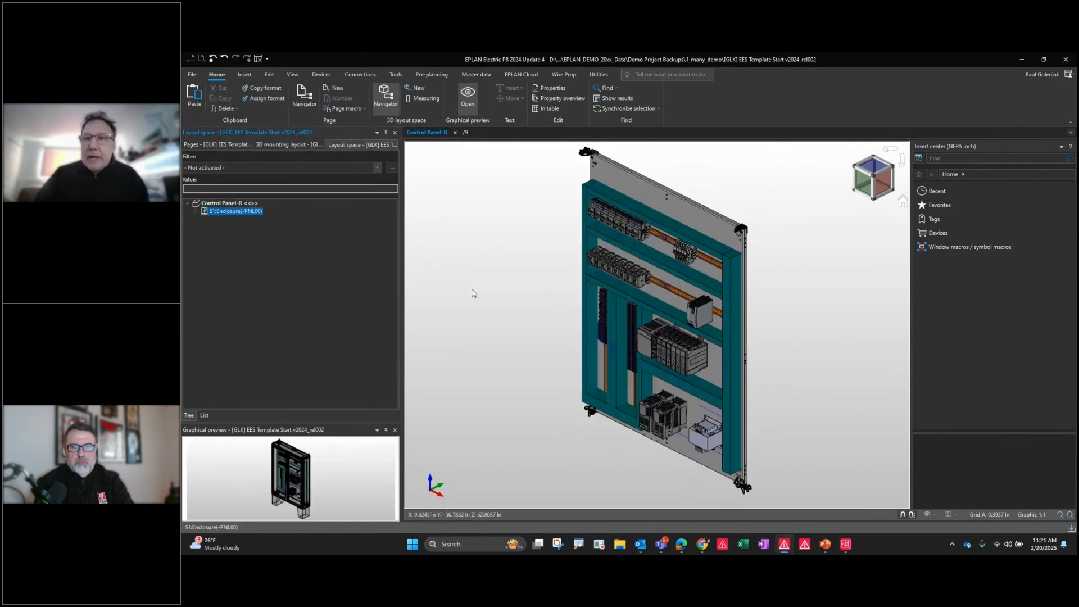
Examine the equipped mounting panel from the front, side, isometric and freely rotated views, ending in the front view
left_click(867, 184)
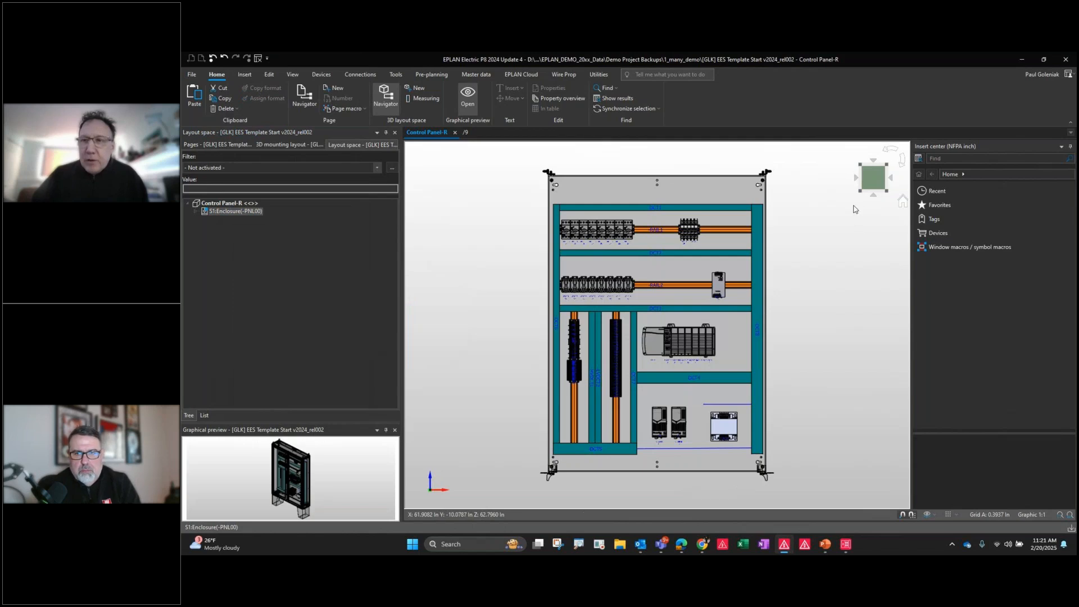
left_click(888, 178)
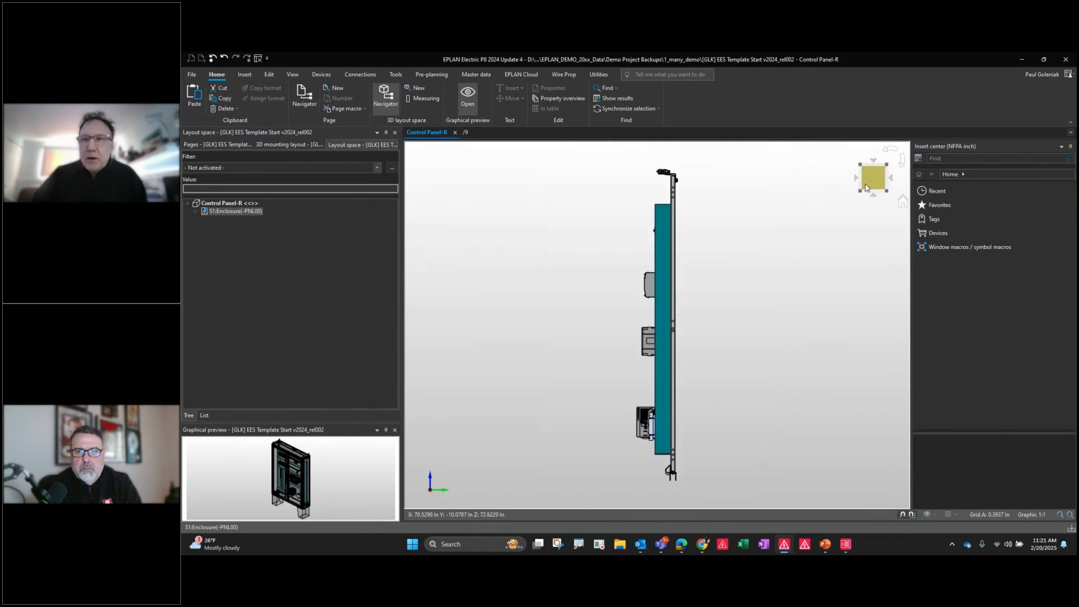
left_click(859, 187)
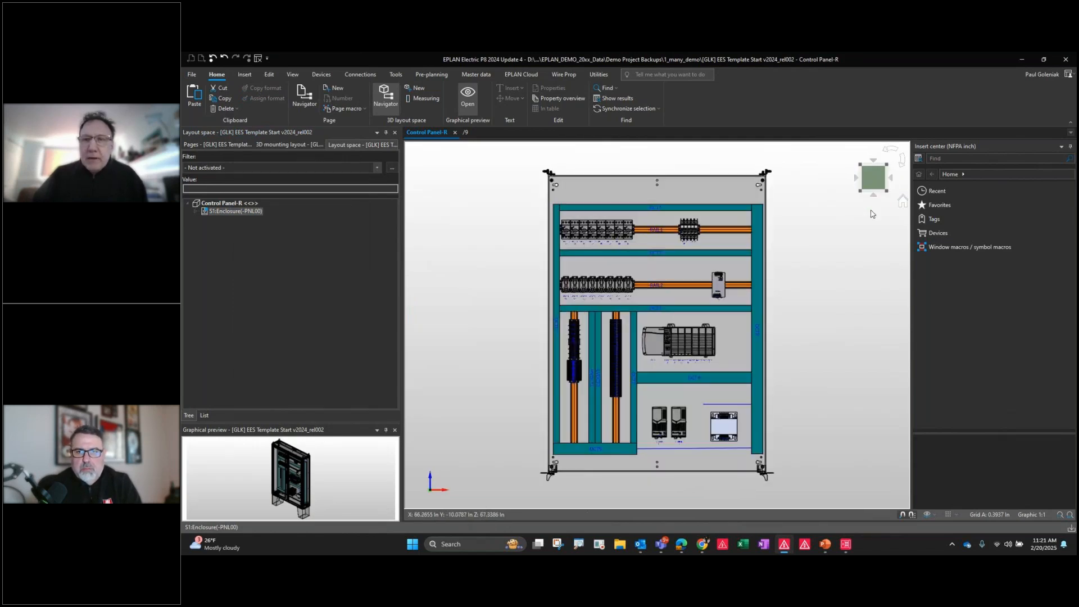
left_click(902, 201)
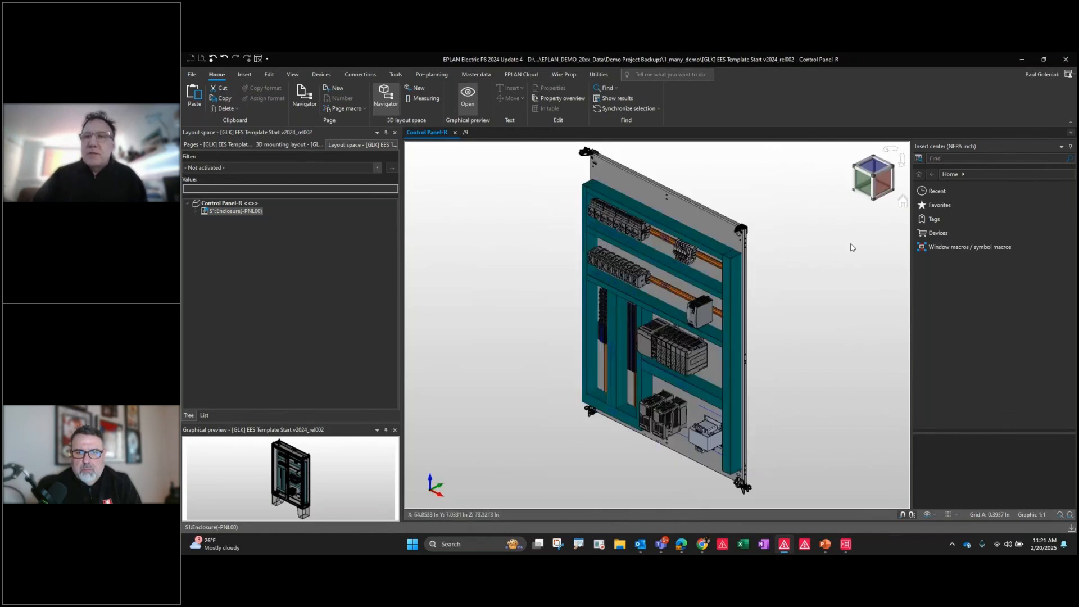
left_click(864, 187)
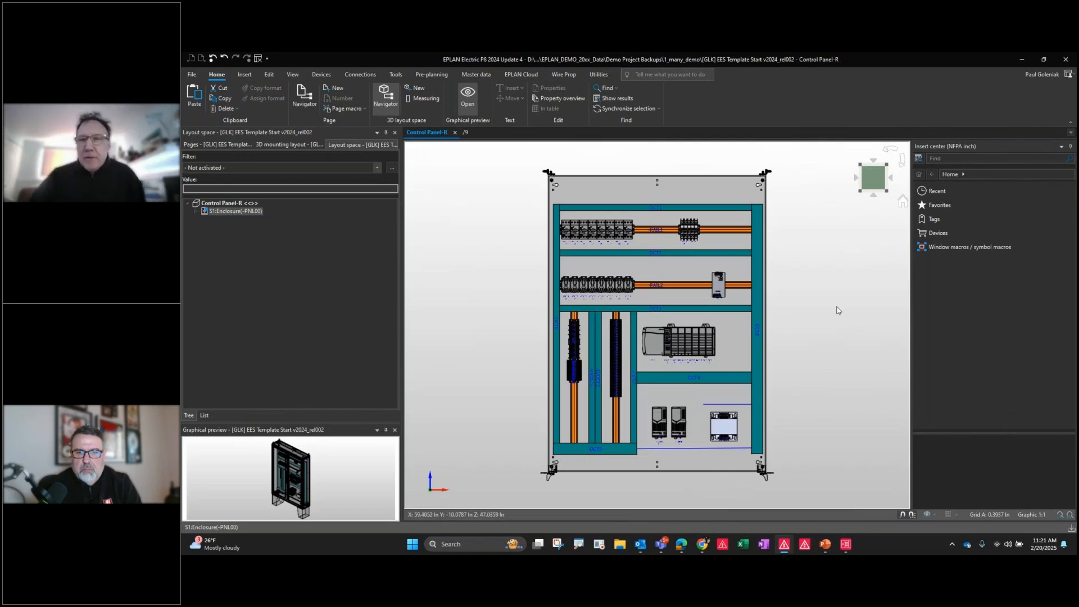
left_click(927, 516)
mouse_move(826, 380)
left_mouse_down()
mouse_move(867, 380)
mouse_move(722, 390)
mouse_move(682, 373)
mouse_move(674, 390)
mouse_move(775, 383)
mouse_move(797, 398)
mouse_move(797, 419)
mouse_move(831, 395)
left_mouse_up()
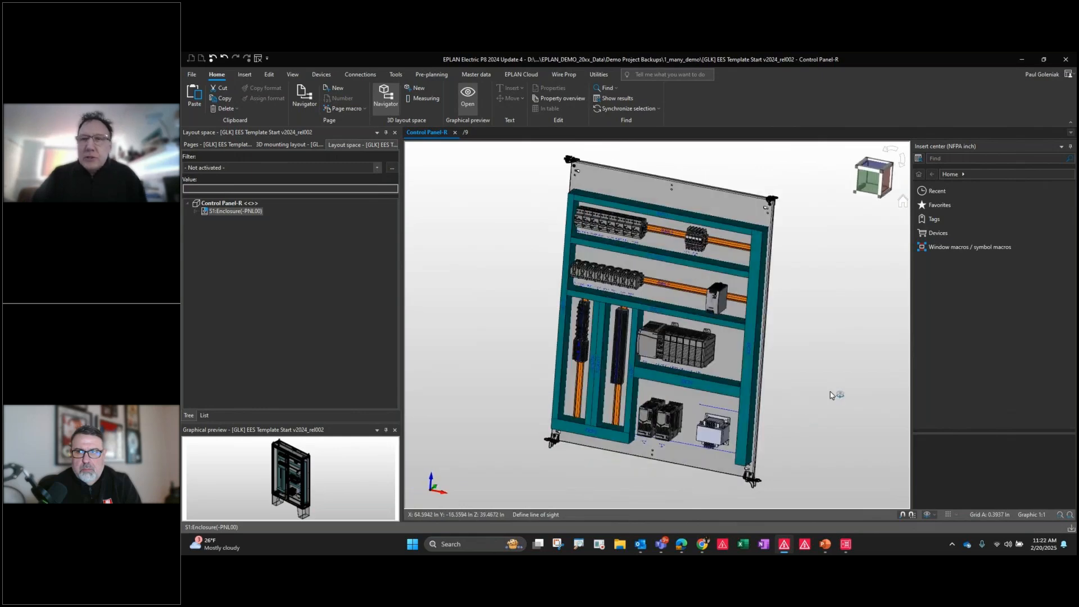
left_click(874, 181)
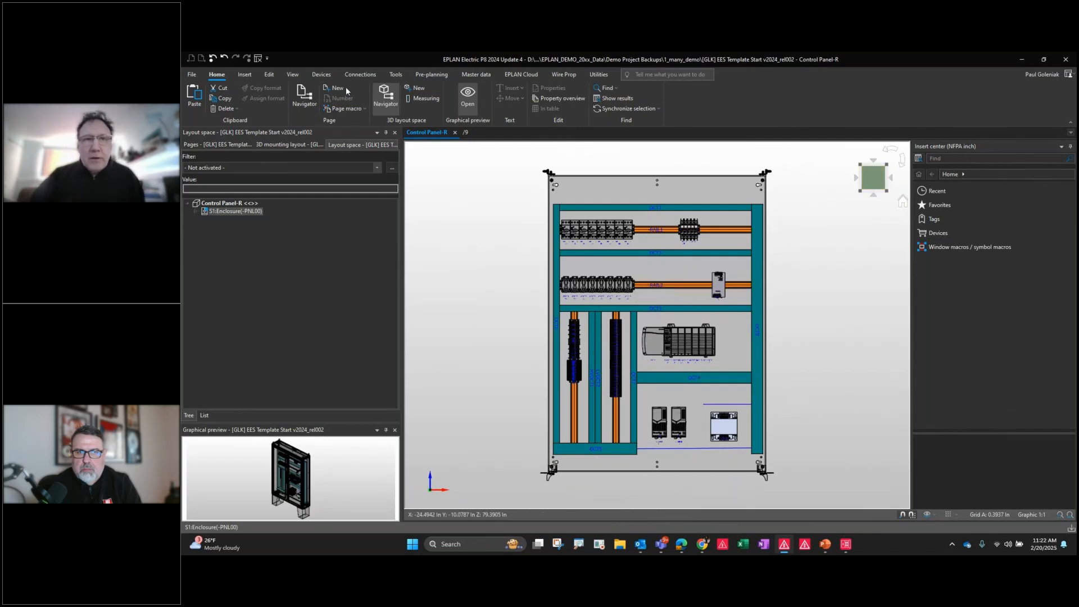
Display the mounting clearances and examine them around the rail devices, PLC rack and drives in the front view
left_click(293, 75)
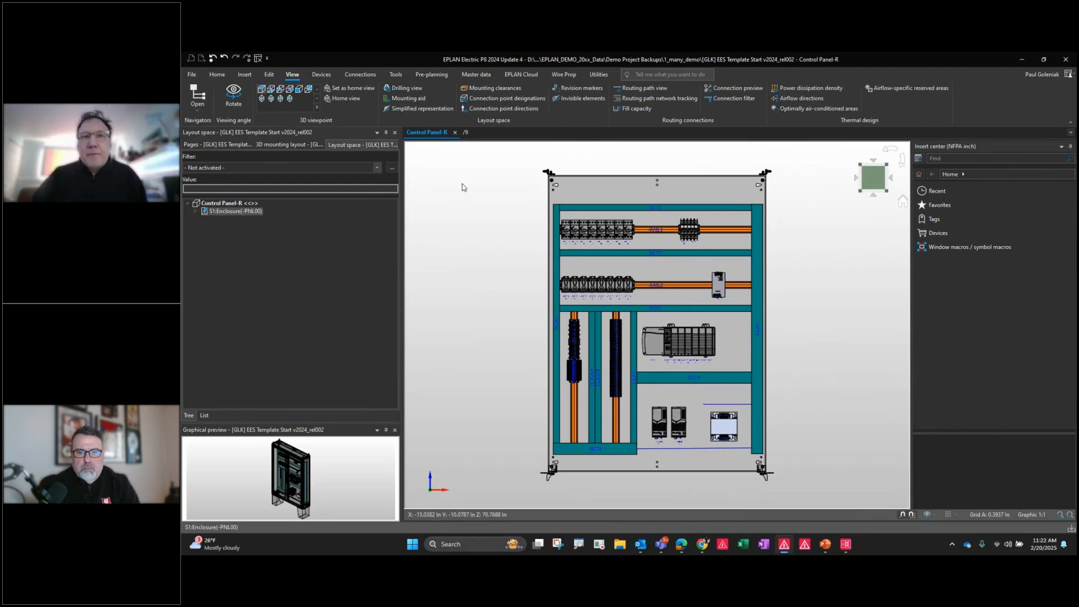
left_click(489, 89)
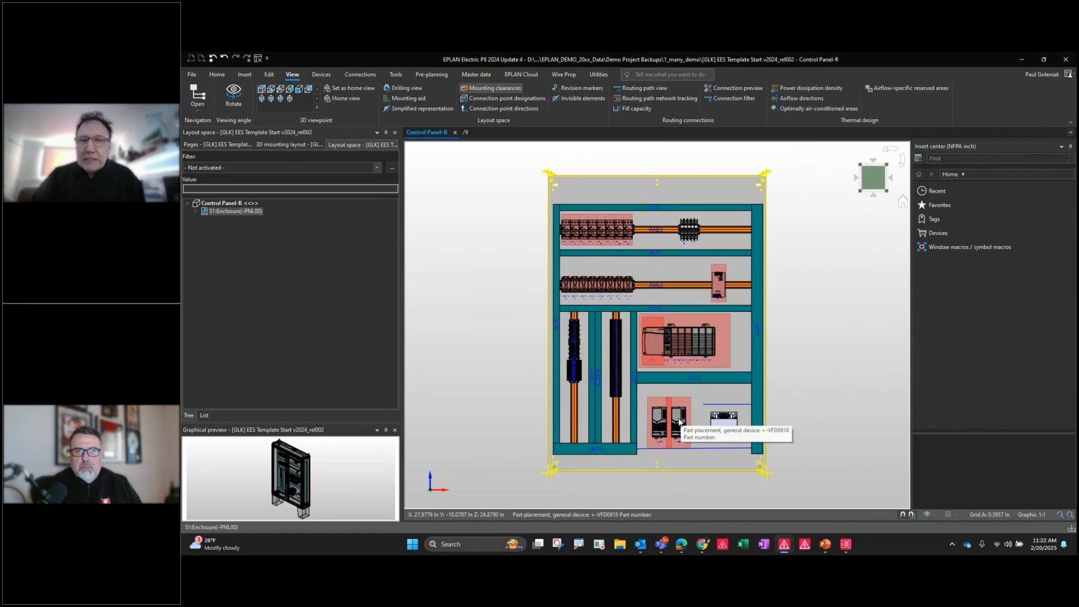
scroll(679, 421, "up", 2)
scroll(666, 388, "up", 3)
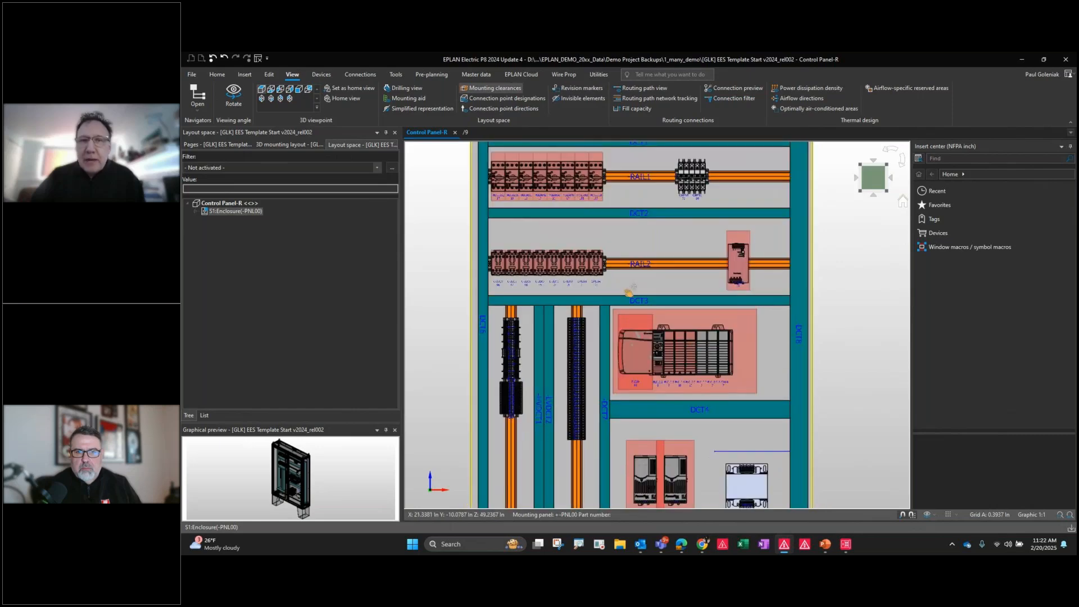
scroll(553, 269, "up", 2)
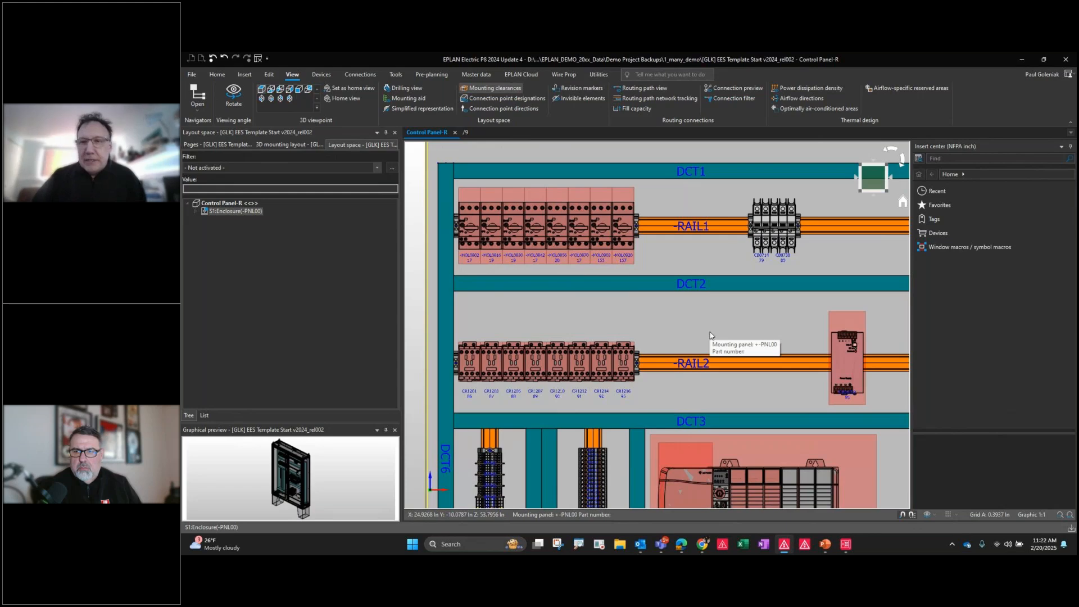
scroll(711, 336, "down", 2)
middle_click_drag(708, 335, 618, 266)
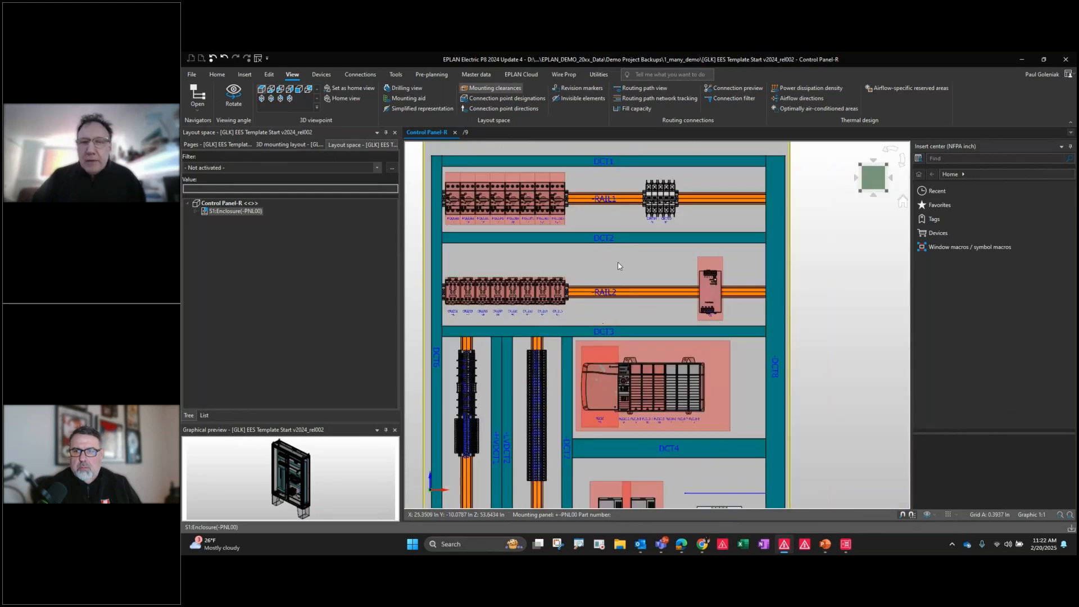
scroll(618, 266, "down", 2)
middle_click_drag(620, 442, 610, 343)
scroll(609, 342, "up", 3)
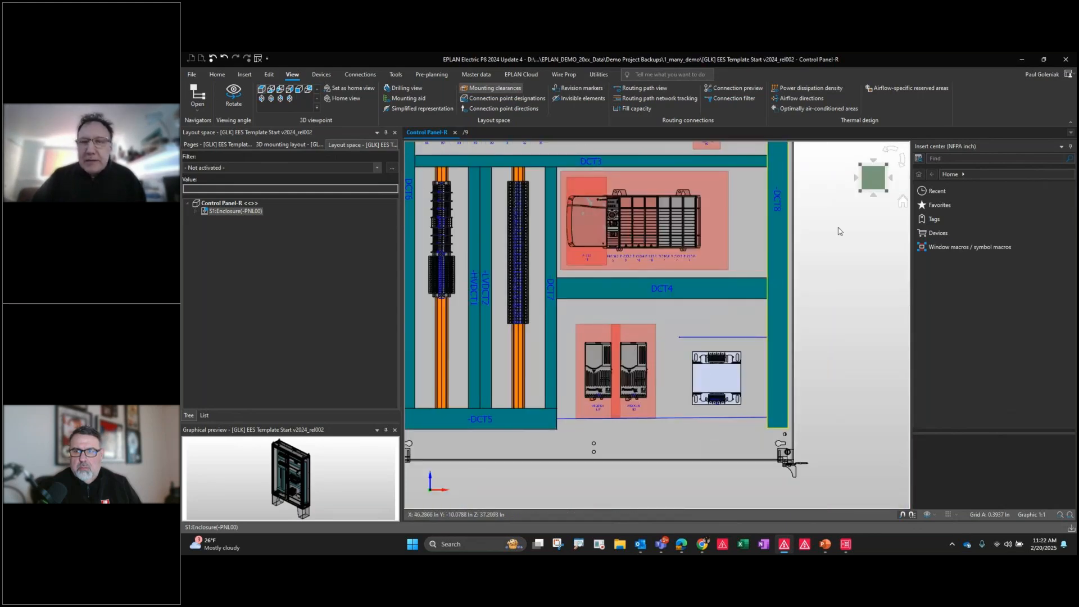
Examine the 3D clearance volumes around drives VFD0901 and VFD0918 from several angles, returning to the full front view of the panel
left_click(902, 201)
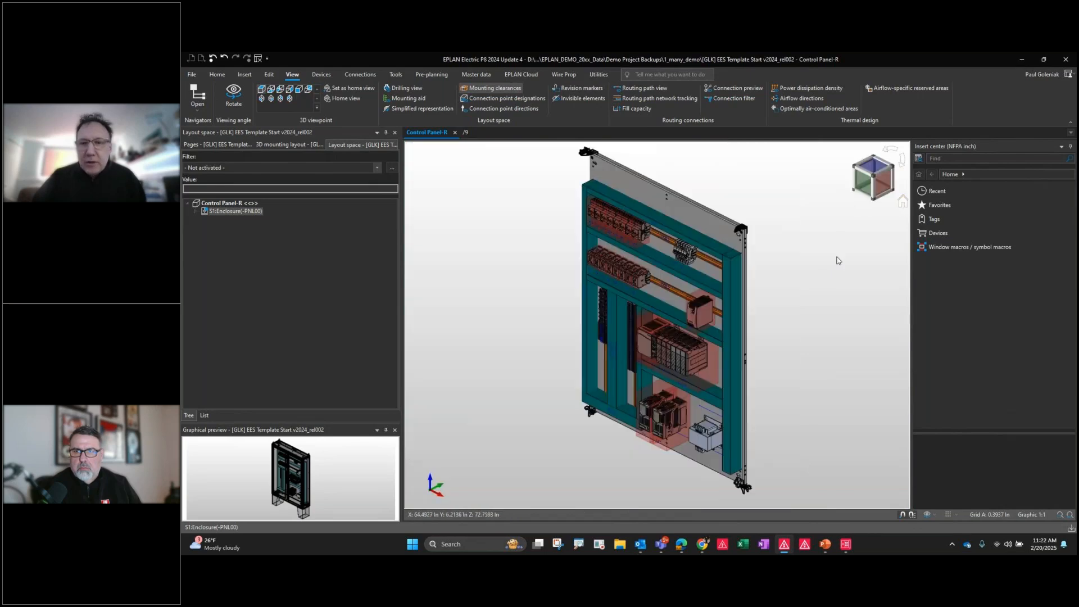
scroll(692, 412, "up", 3)
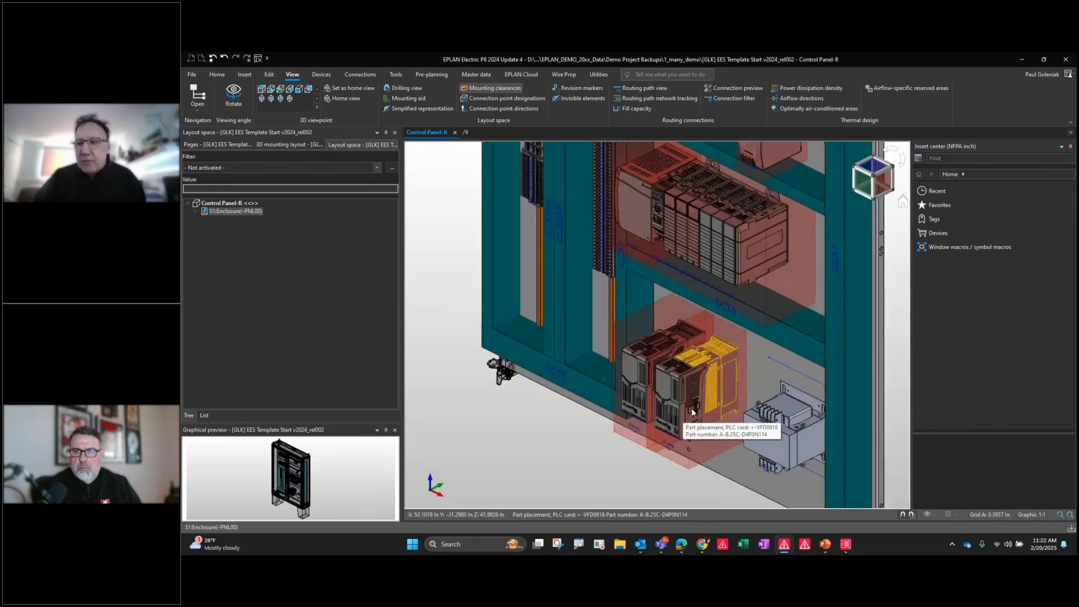
scroll(693, 412, "up", 3)
middle_click_drag(693, 393, 684, 288)
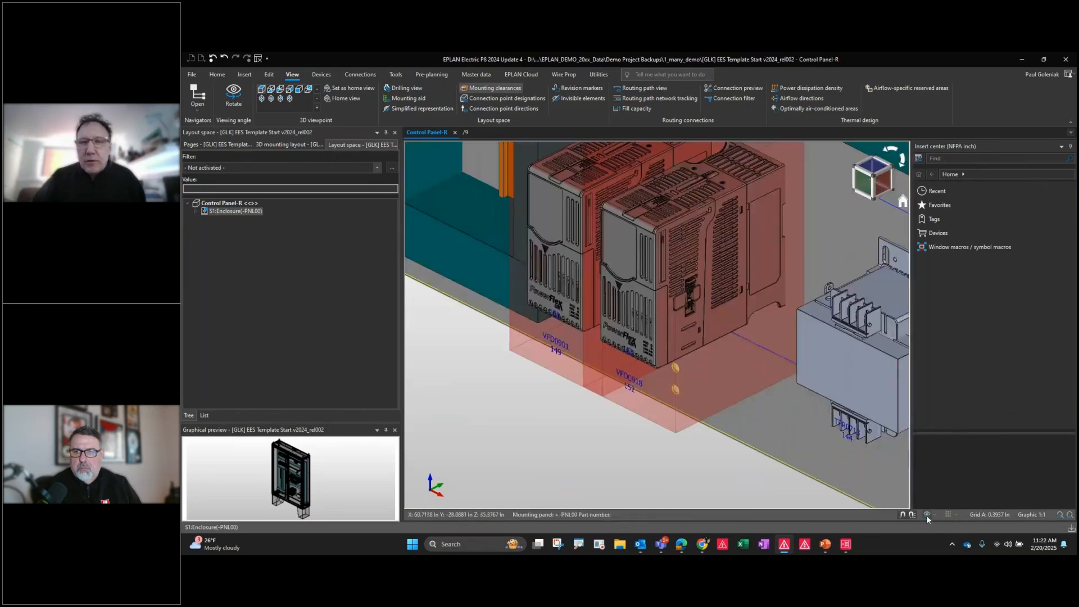
right_click_drag(808, 417, 872, 396, "ctrl")
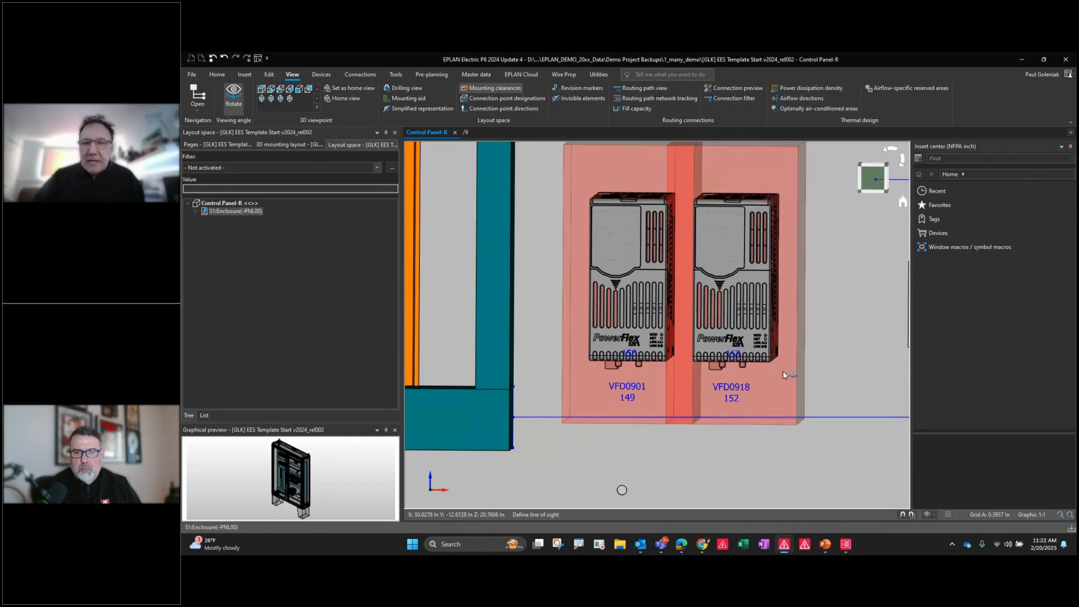
left_click_drag(783, 371, 756, 377)
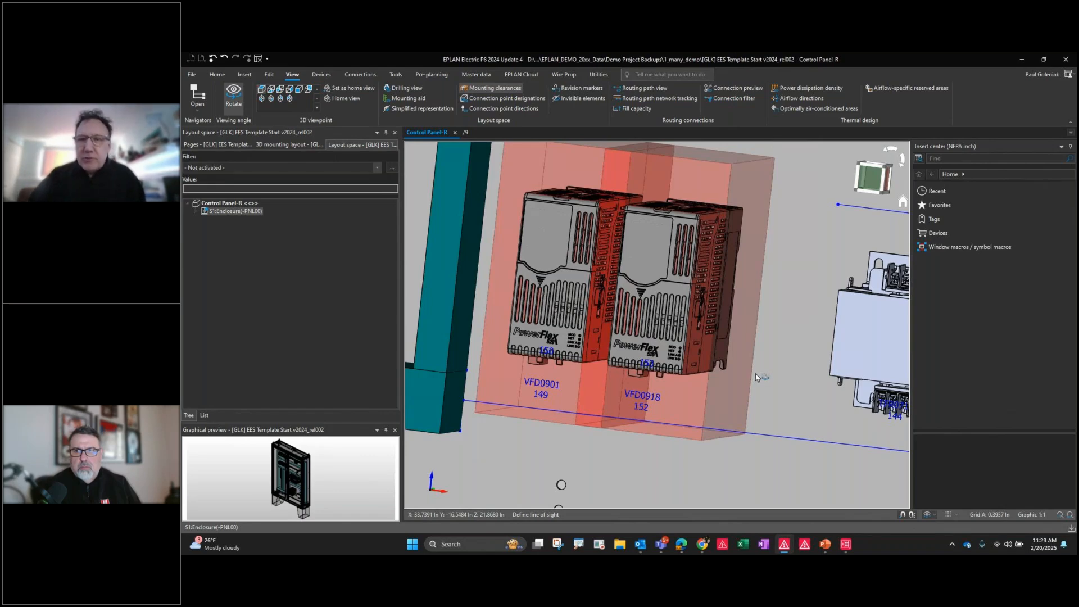
left_click(865, 181)
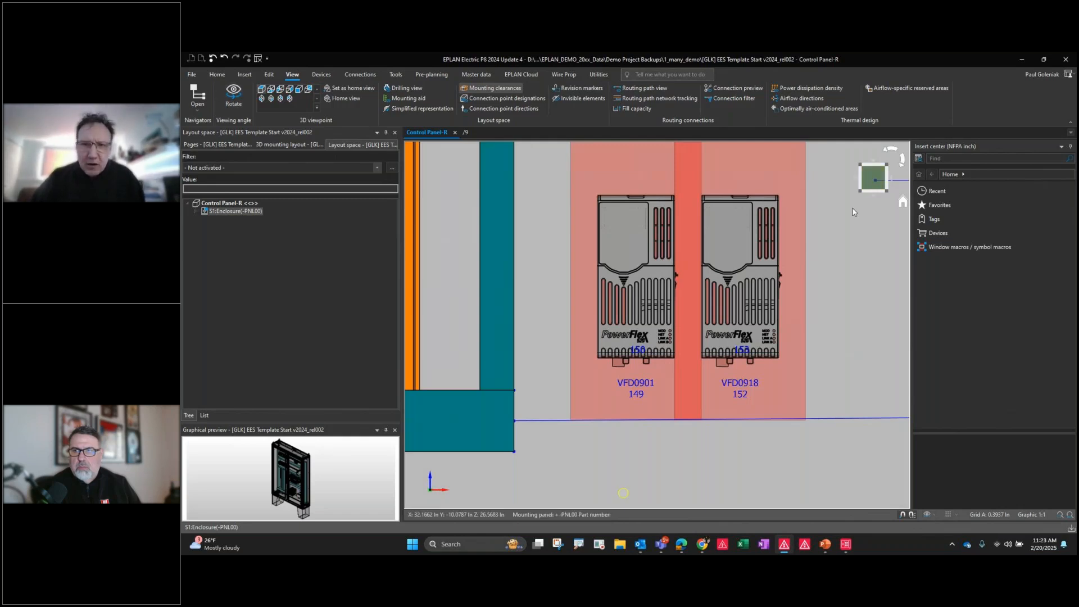
scroll(854, 212, "down", 3)
scroll(831, 279, "down", 2)
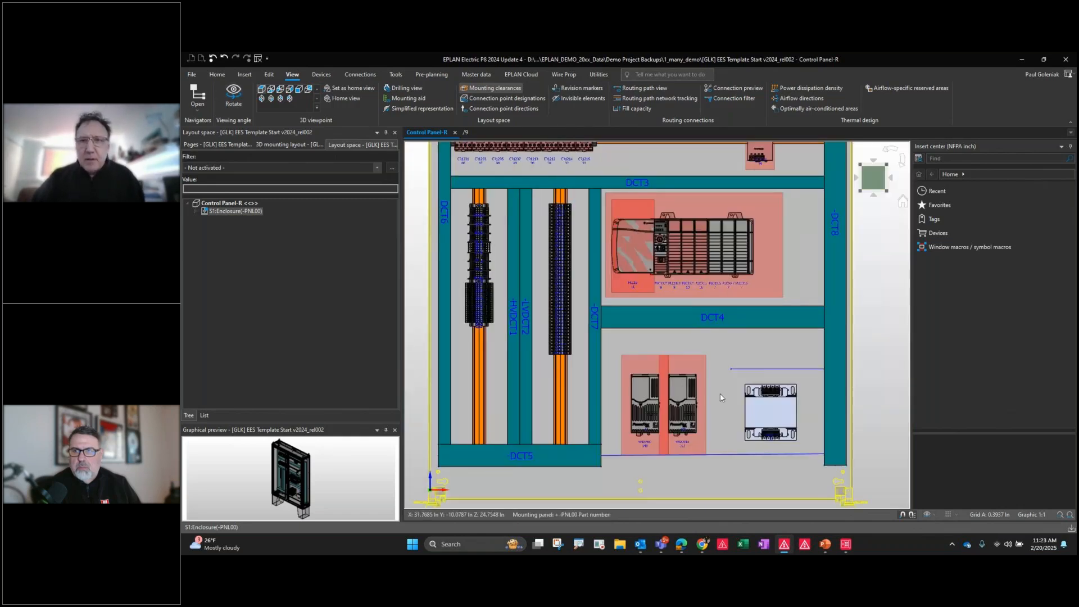
scroll(721, 398, "down", 3)
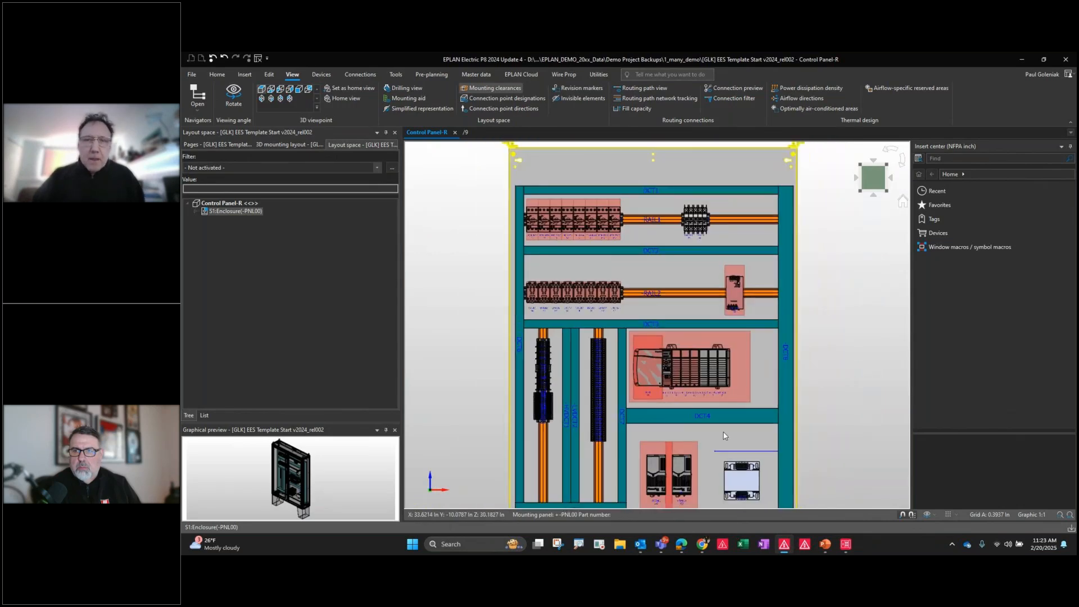
scroll(724, 435, "down", 2)
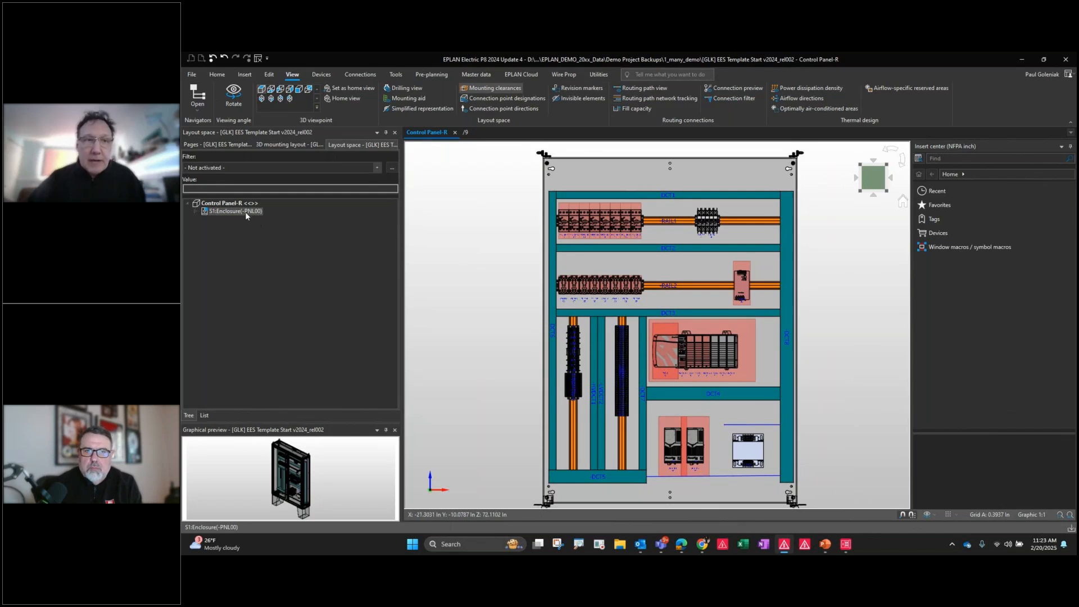
Check the 3D mounting layout's parts with the filter deactivated and again with the Unplaced parts filter
left_click(282, 144)
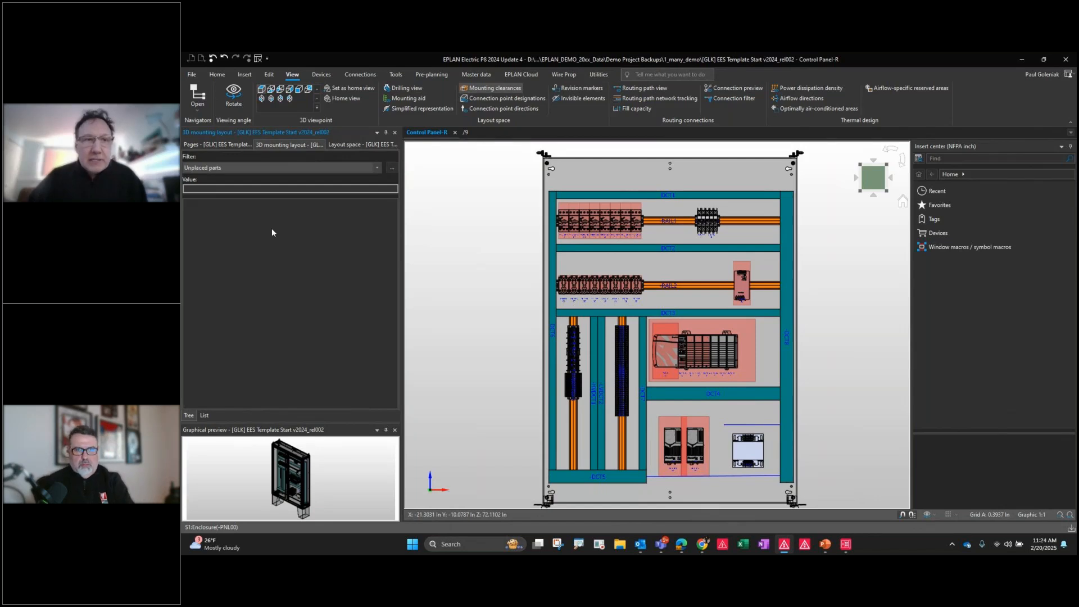
left_click(220, 168)
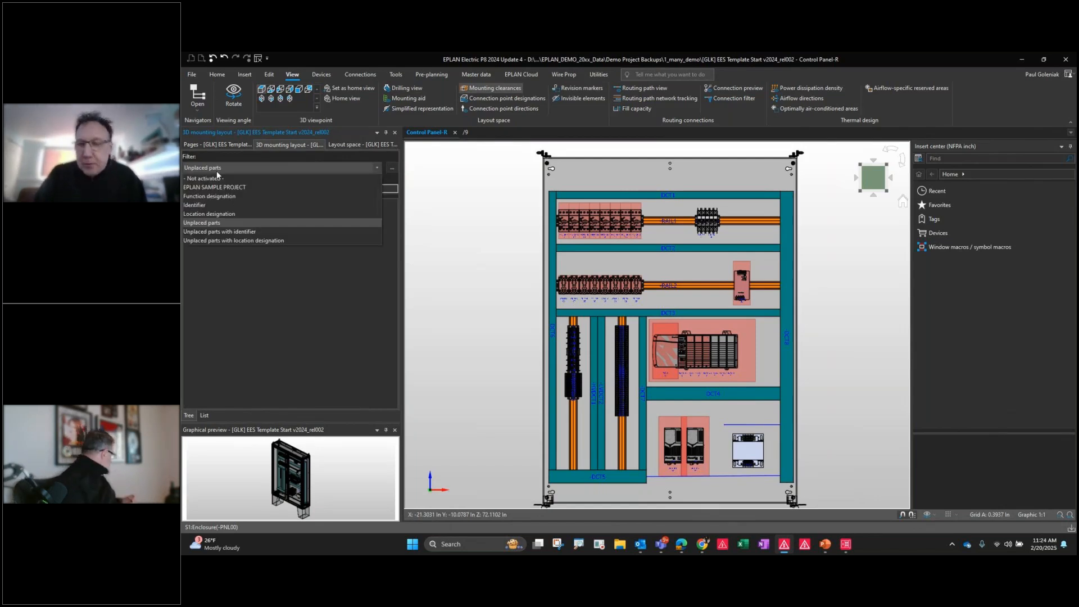
left_click(217, 177)
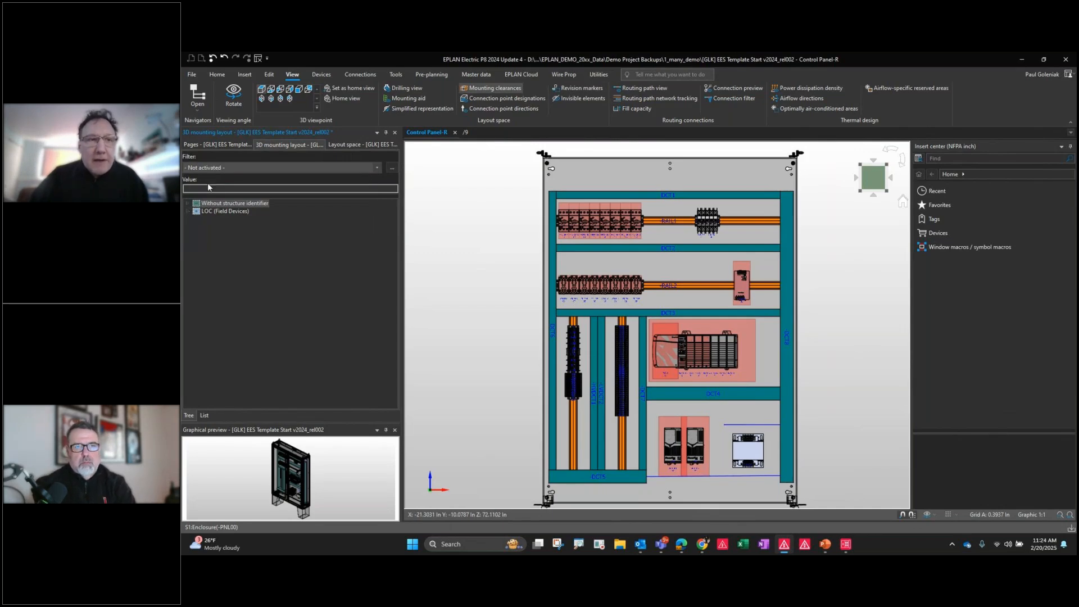
left_click(228, 168)
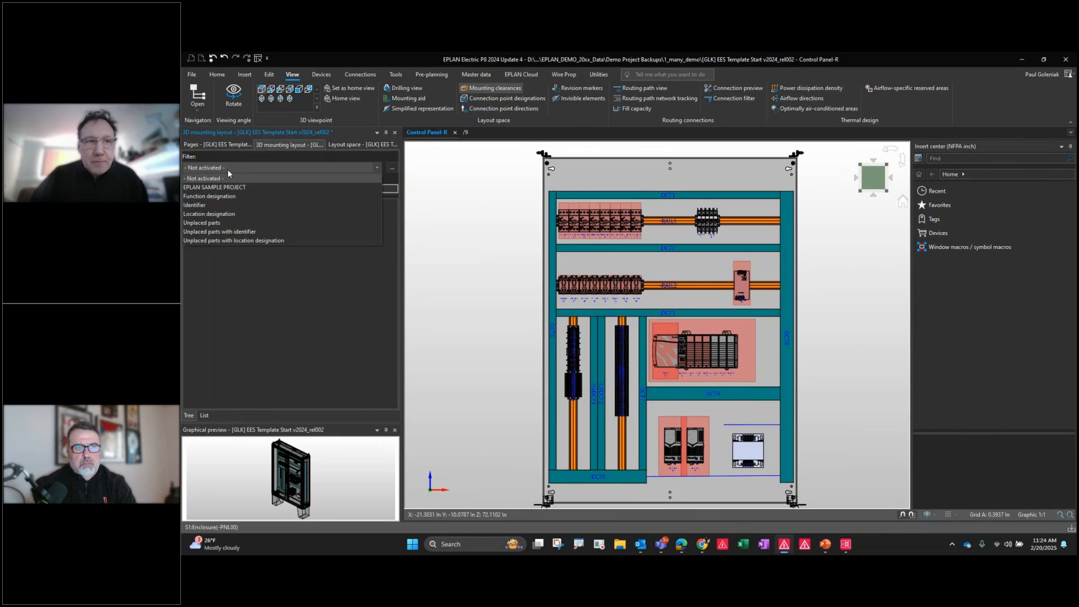
left_click(205, 224)
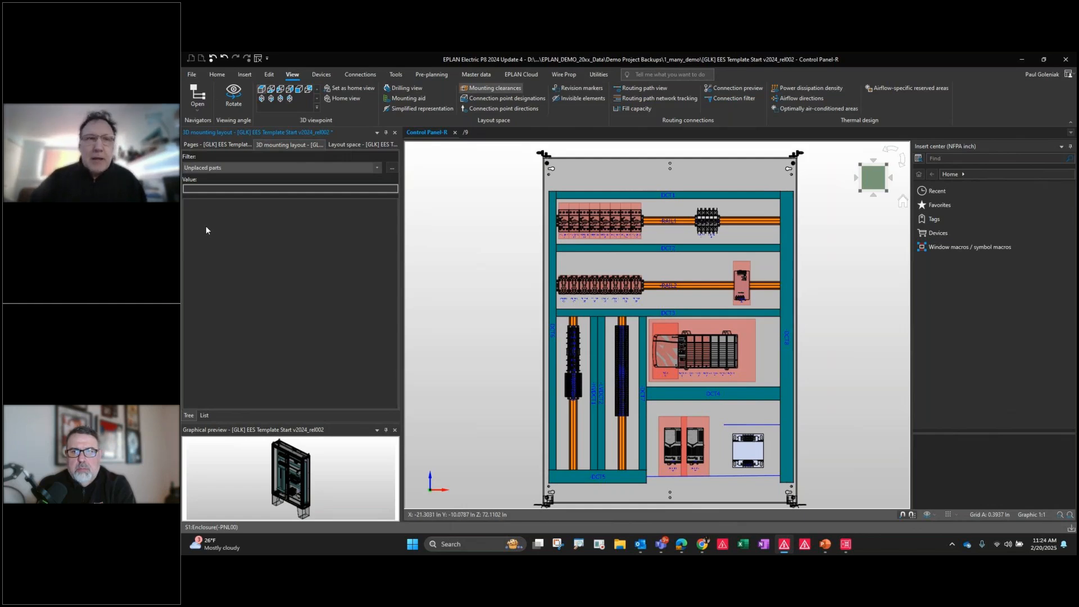
Open the schematic pages 7 Power distribution and 12 PLC Rack Slots 2 & 3 for viewing
left_click(215, 145)
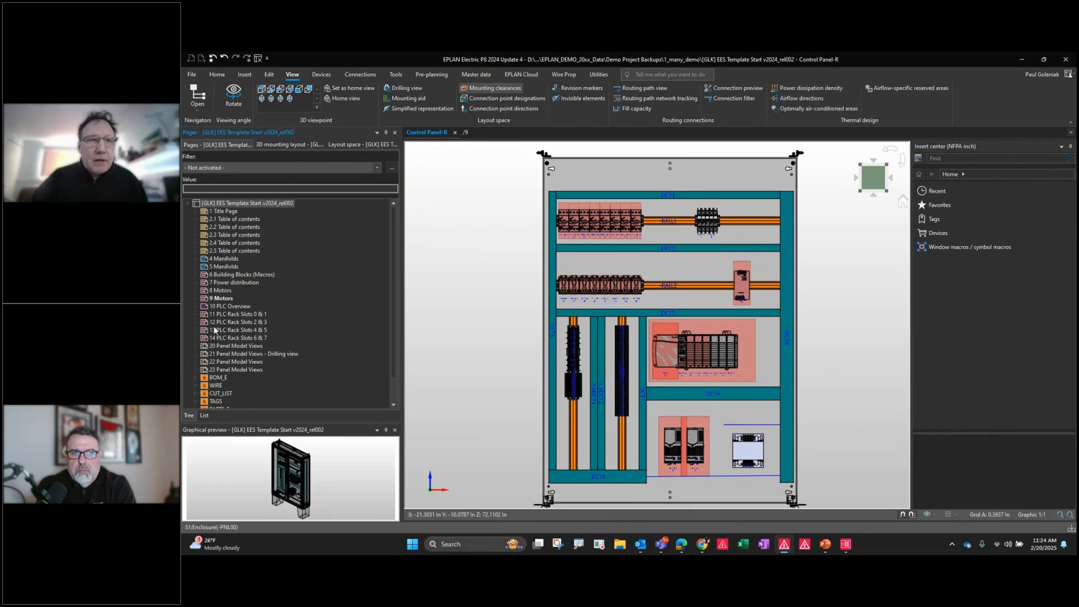
double_click(230, 282)
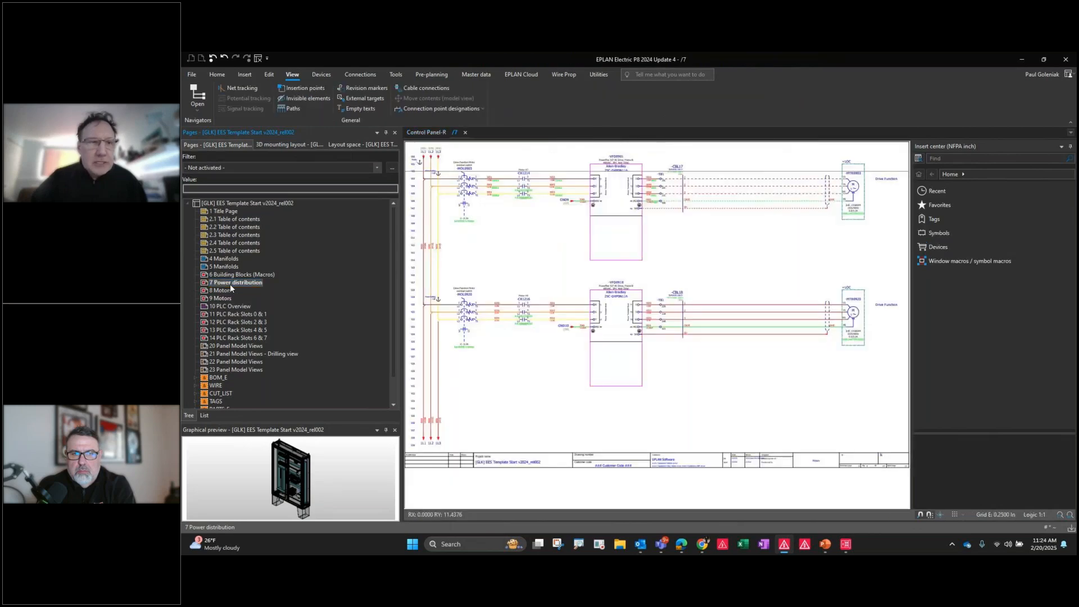
double_click(235, 323)
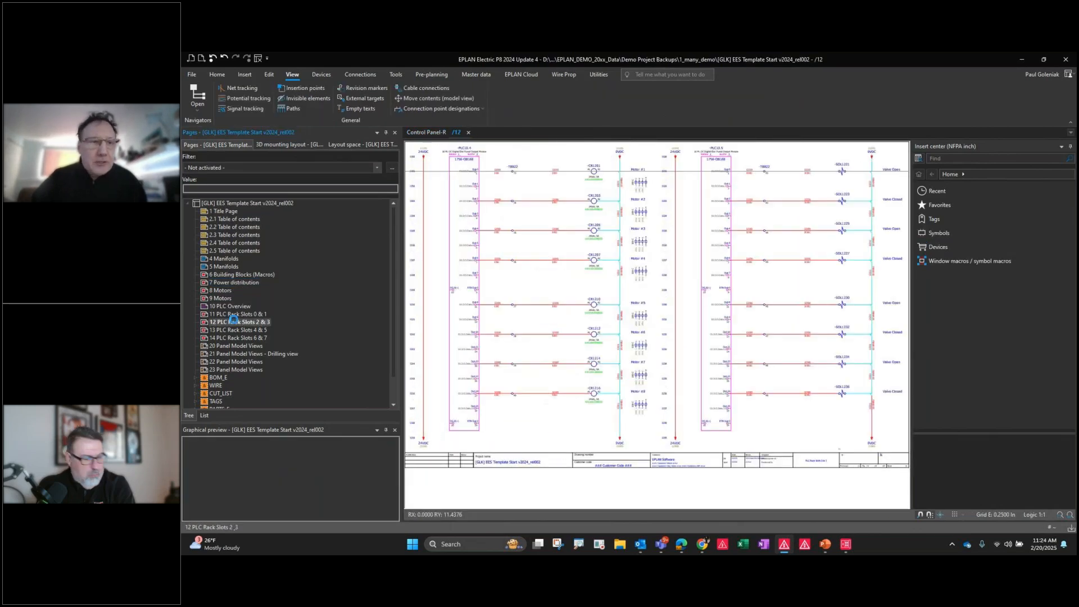
View page 2 of the Project Bill Of Materials for Electrical and return to the Control Panel-R layout space
double_click(222, 378)
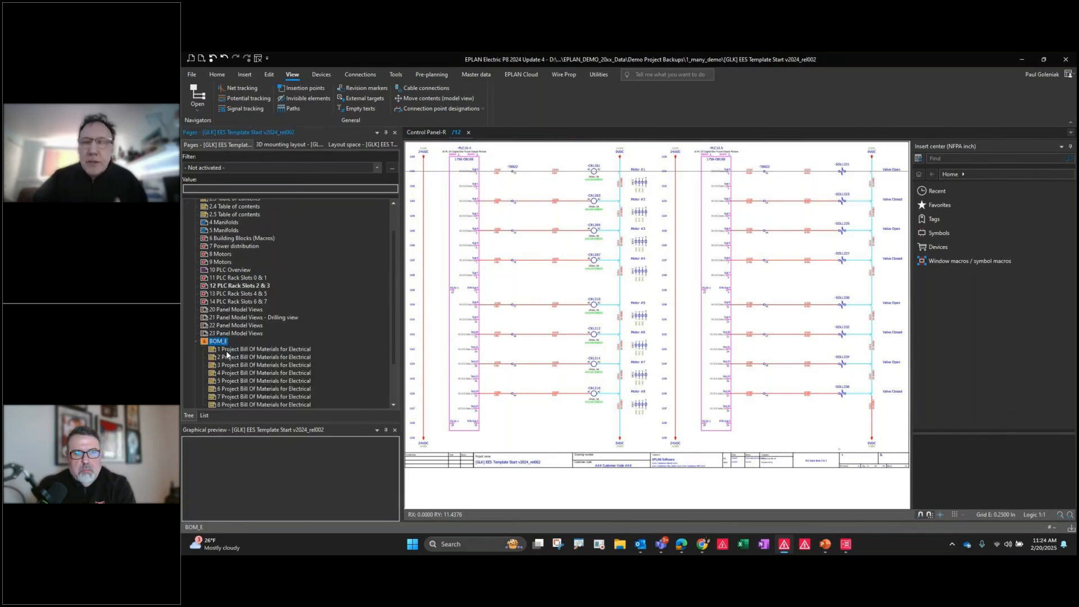
double_click(247, 357)
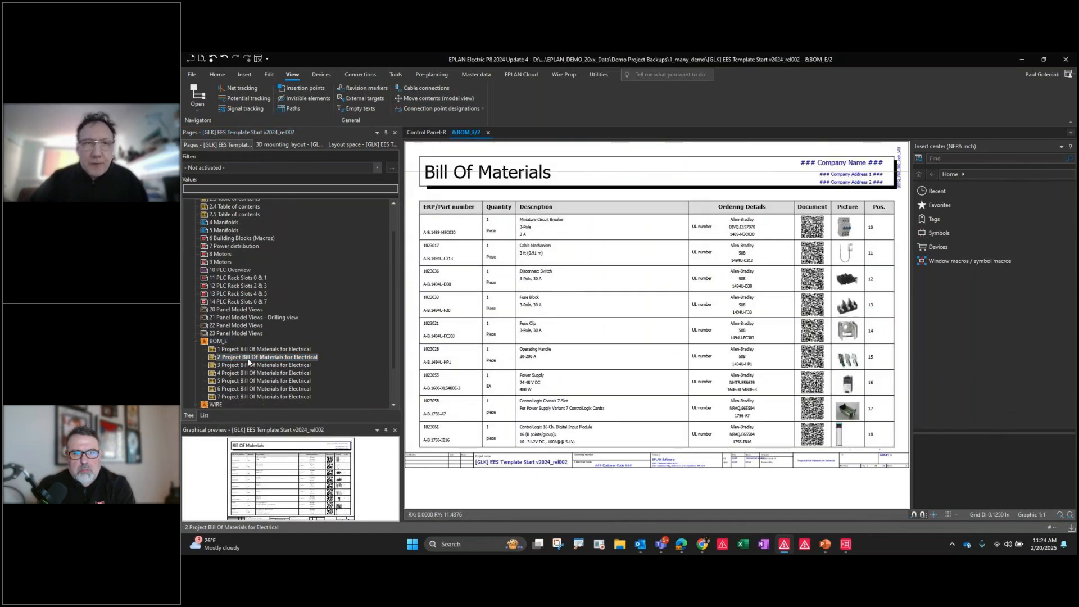
left_click(434, 135)
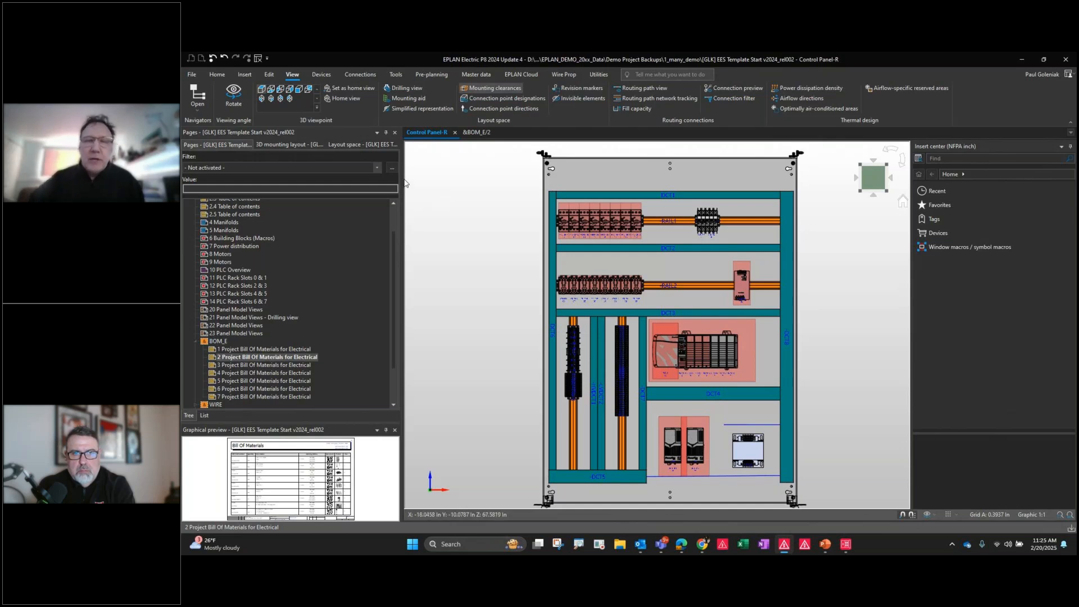
Hide the mounting clearances in the Control Panel-R layout space
left_click(474, 91)
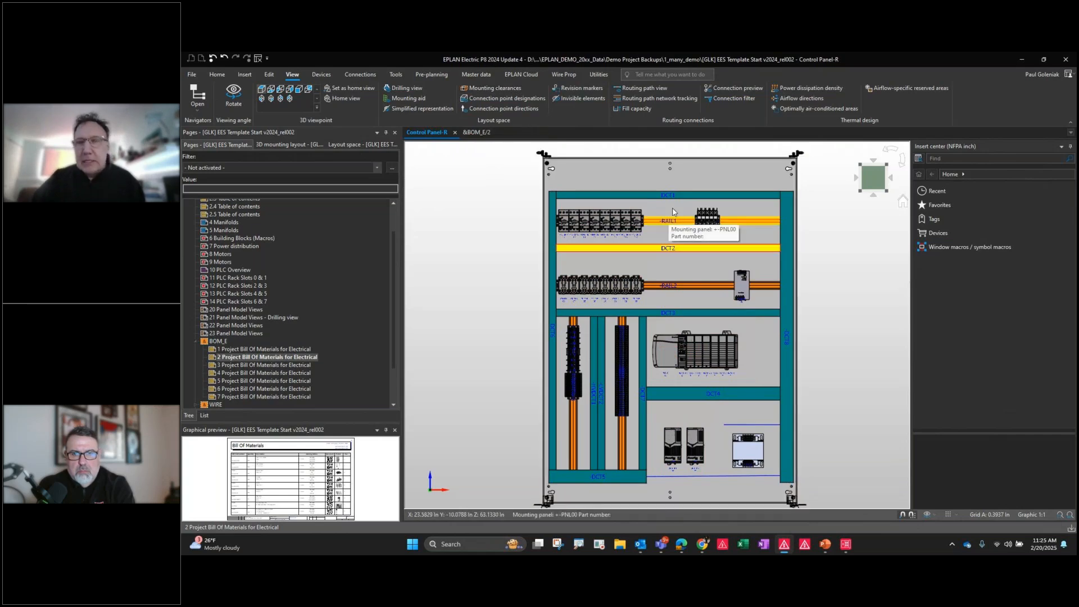
scroll(650, 276, "up", 2)
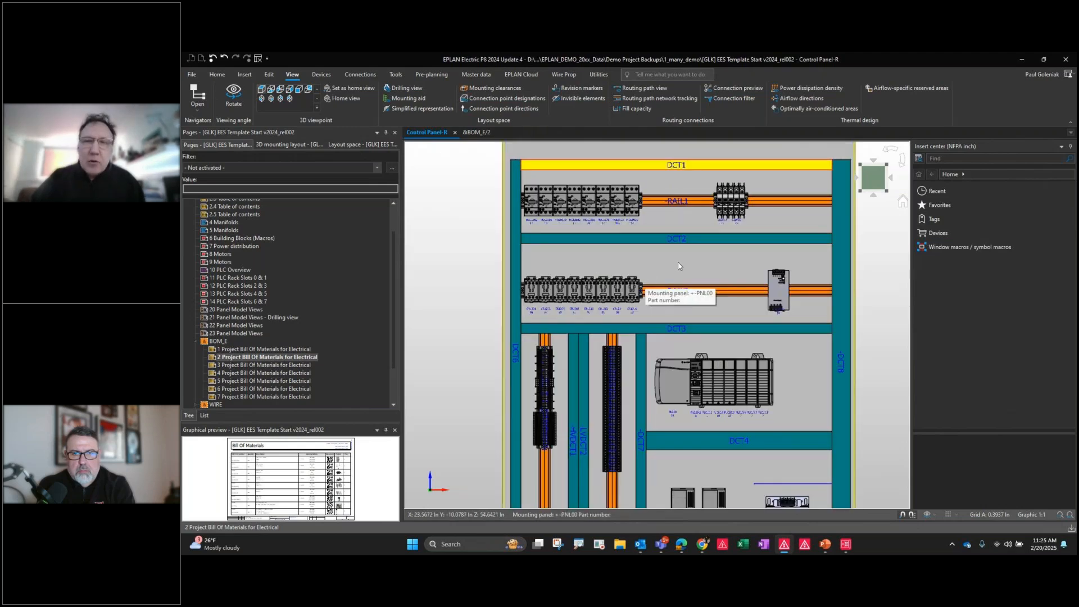
scroll(650, 276, "up", 1)
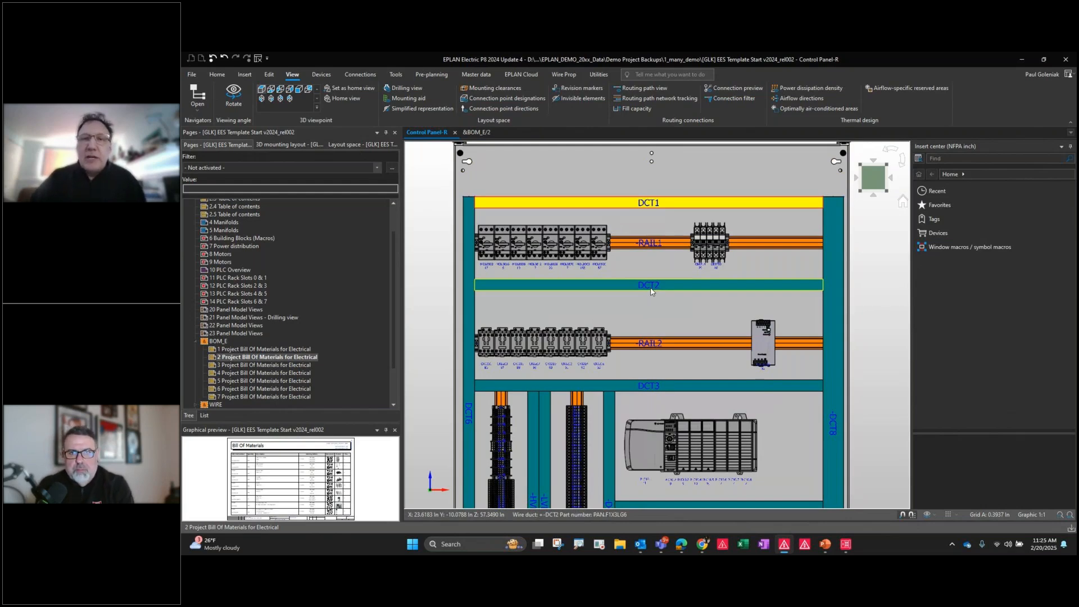
Try changing the length of wire duct DCT2 by moving its end near DCT8
right_click(651, 290)
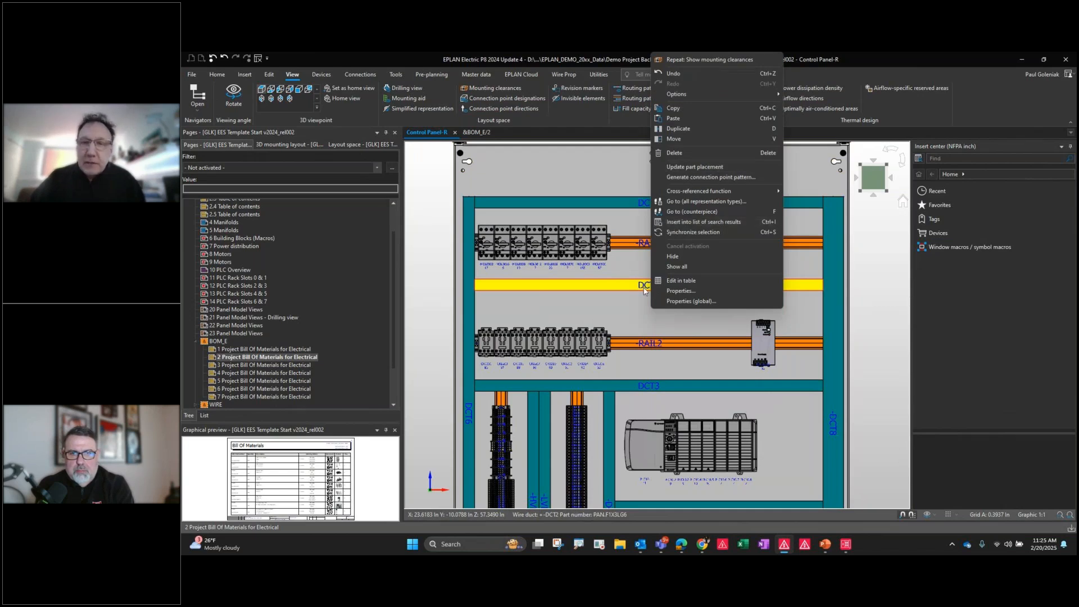
left_click(868, 303)
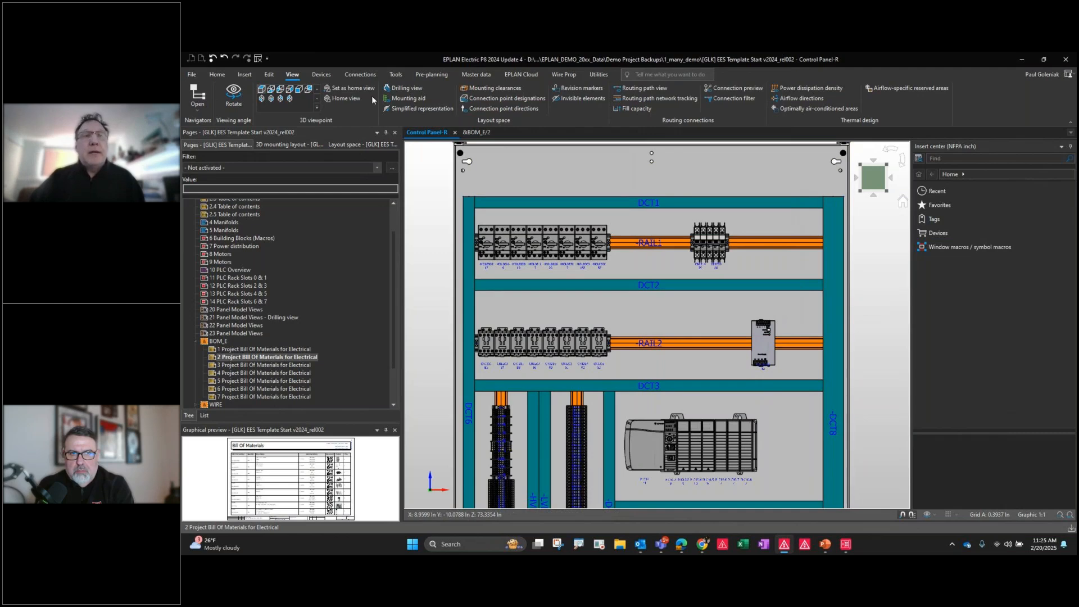
left_click(271, 75)
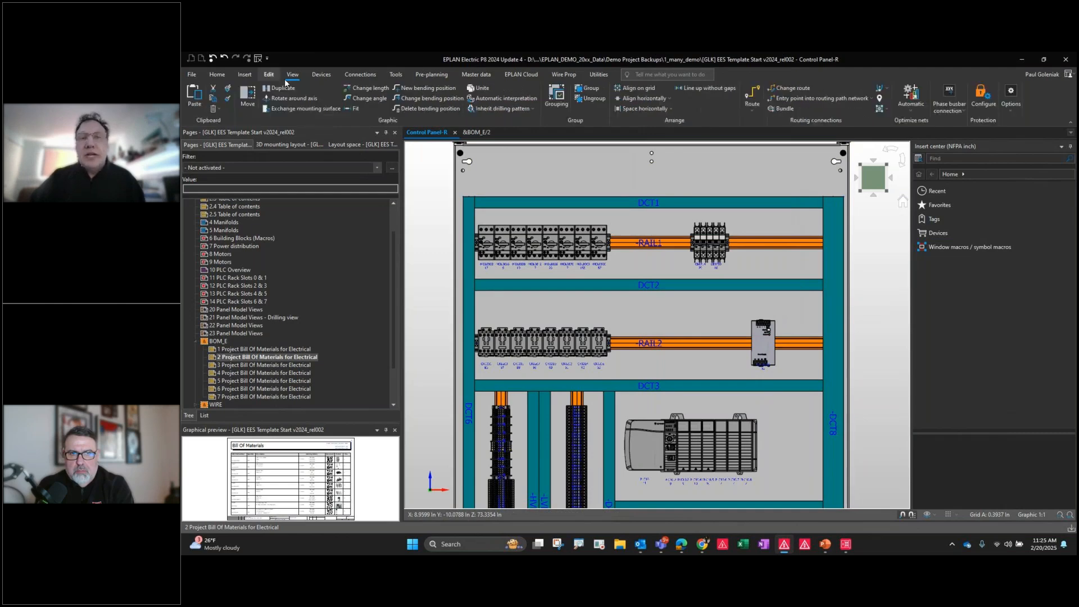
left_click(360, 88)
left_click(766, 288)
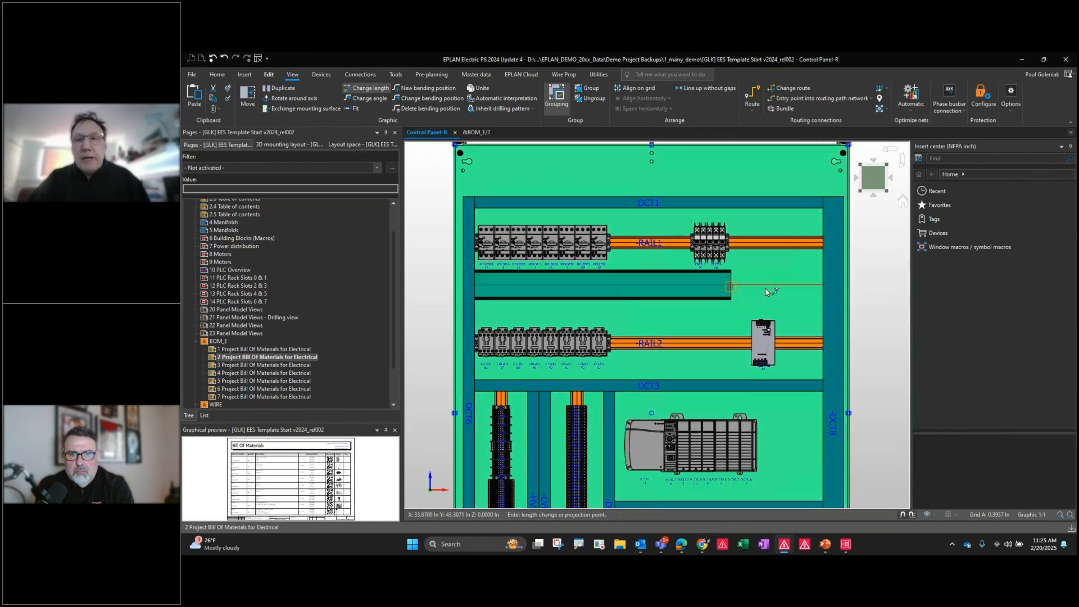
left_click(811, 288)
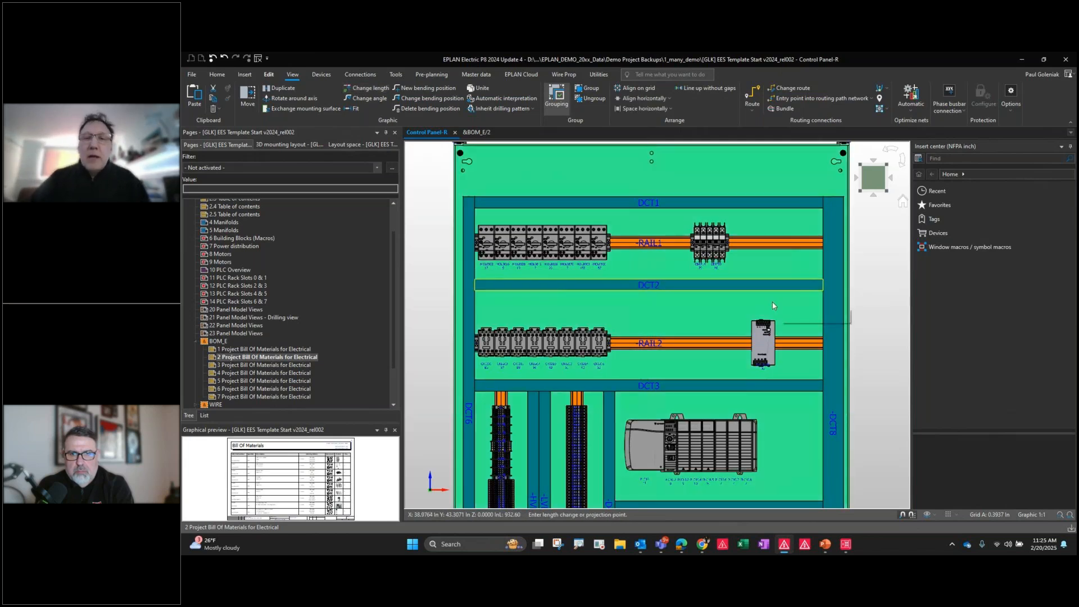
Activate routing path network tracking and trace the network from the routing path above the transformer
scroll(694, 358, "down", 3)
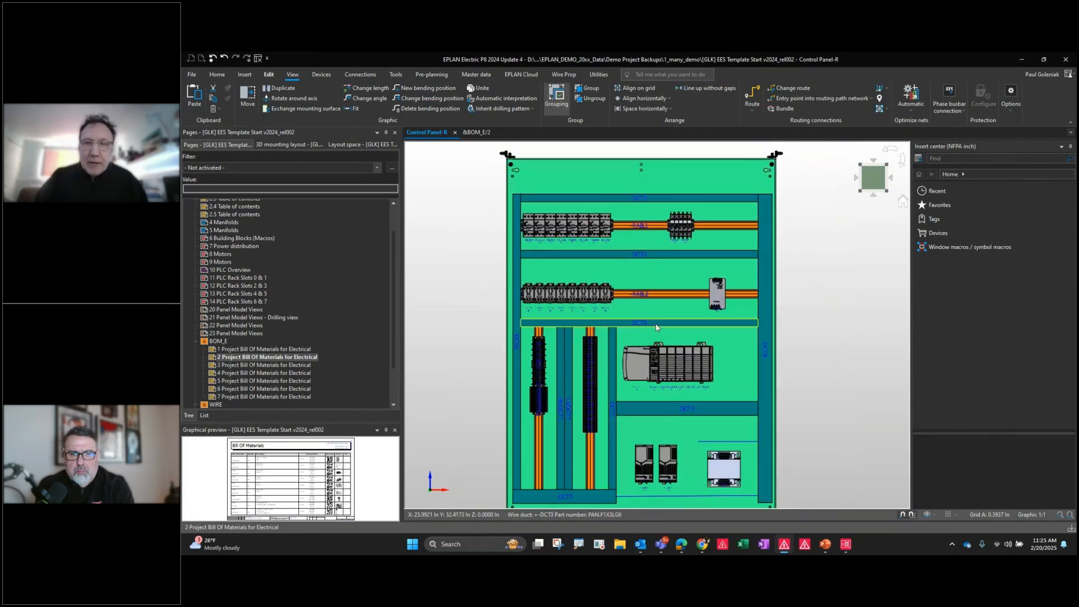
middle_click_drag(657, 328, 664, 320)
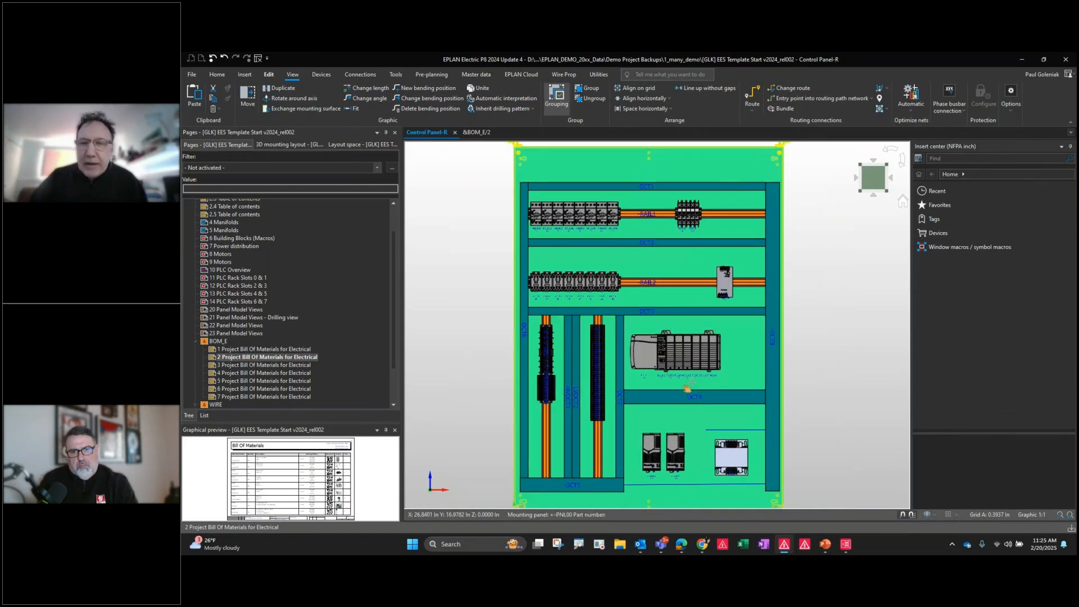
scroll(699, 346, "up", 4)
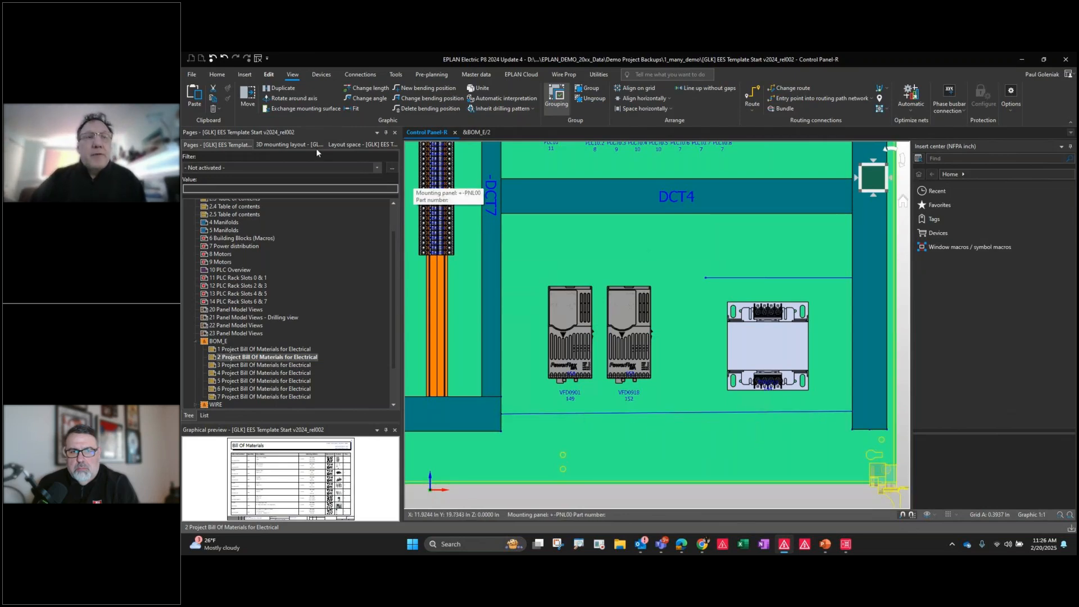
left_click(244, 74)
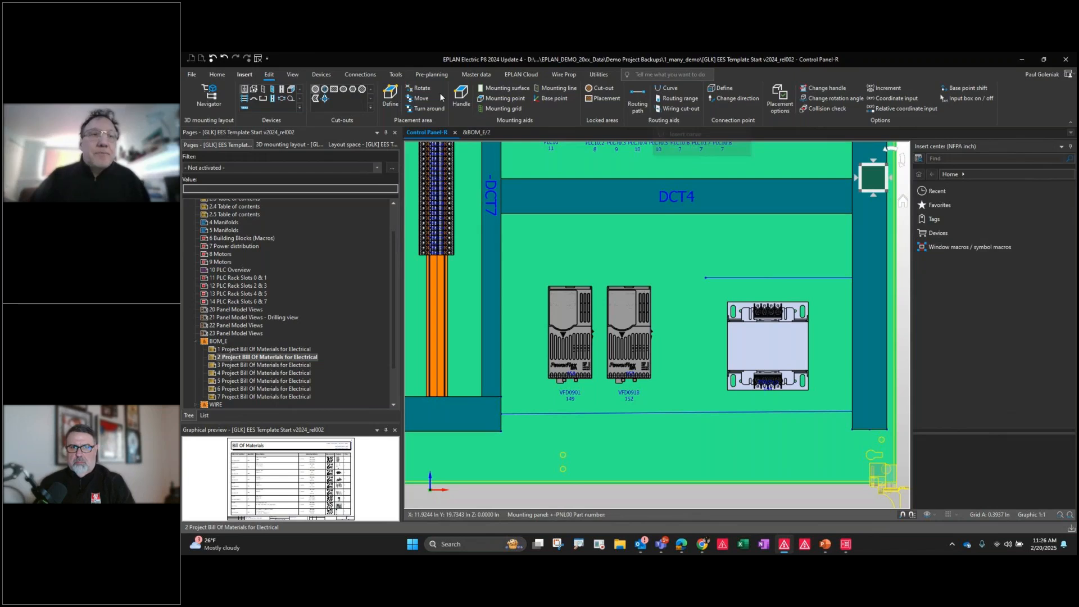
left_click(293, 76)
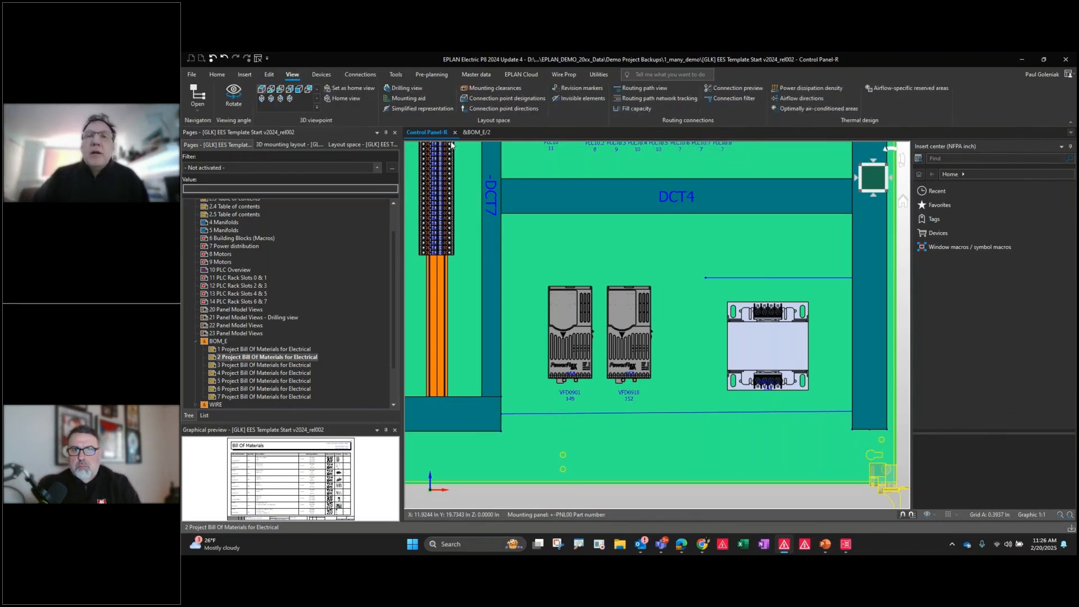
left_click(643, 99)
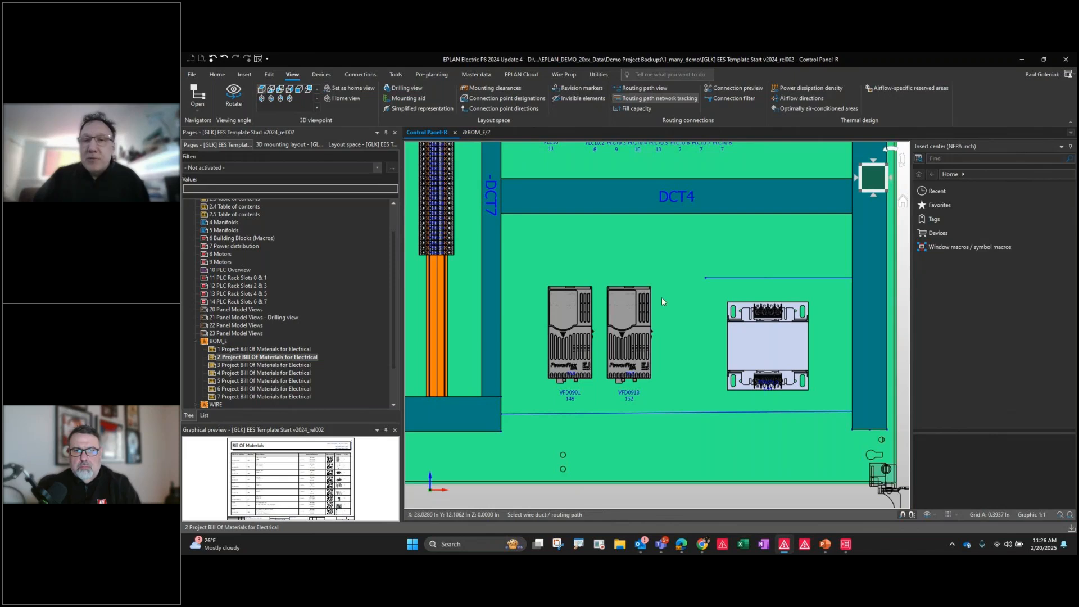
left_click(738, 277)
Examine the tracked routing path network through the wire ducts, clear its highlighting and return to the full panel view
scroll(671, 348, "down", 1)
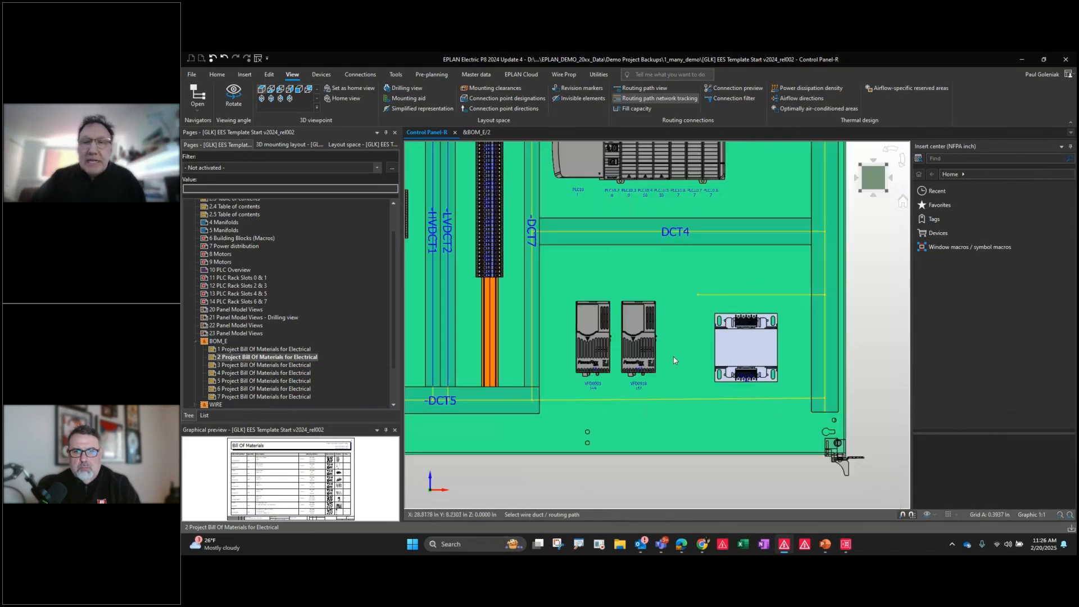
scroll(673, 360, "down", 1)
middle_click_drag(687, 339, 730, 426)
scroll(728, 426, "down", 1)
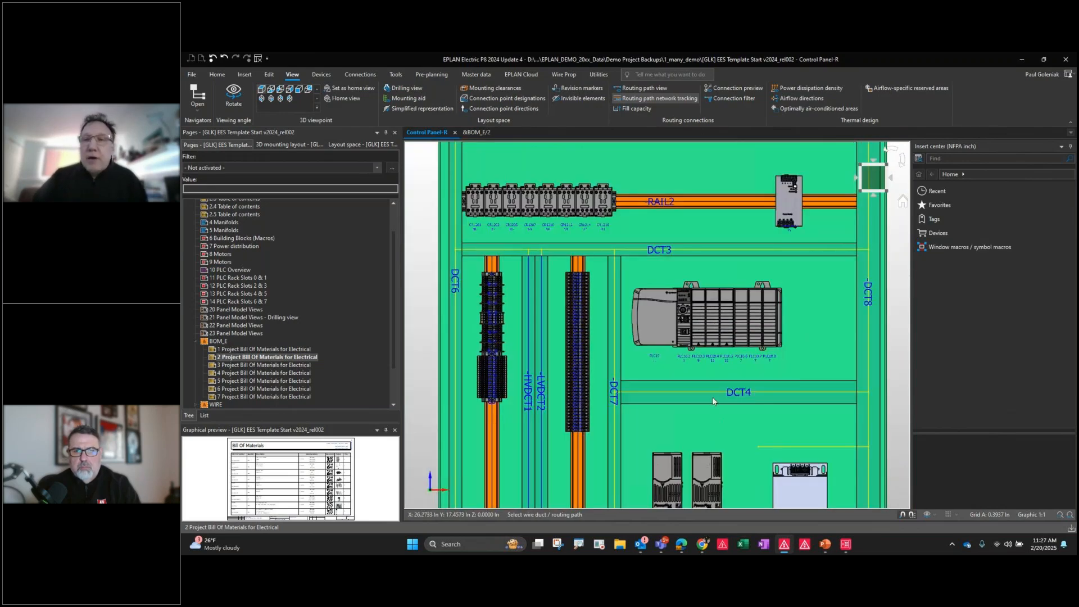
scroll(751, 381, "down", 1)
middle_click_drag(755, 381, 690, 306)
scroll(686, 400, "up", 1)
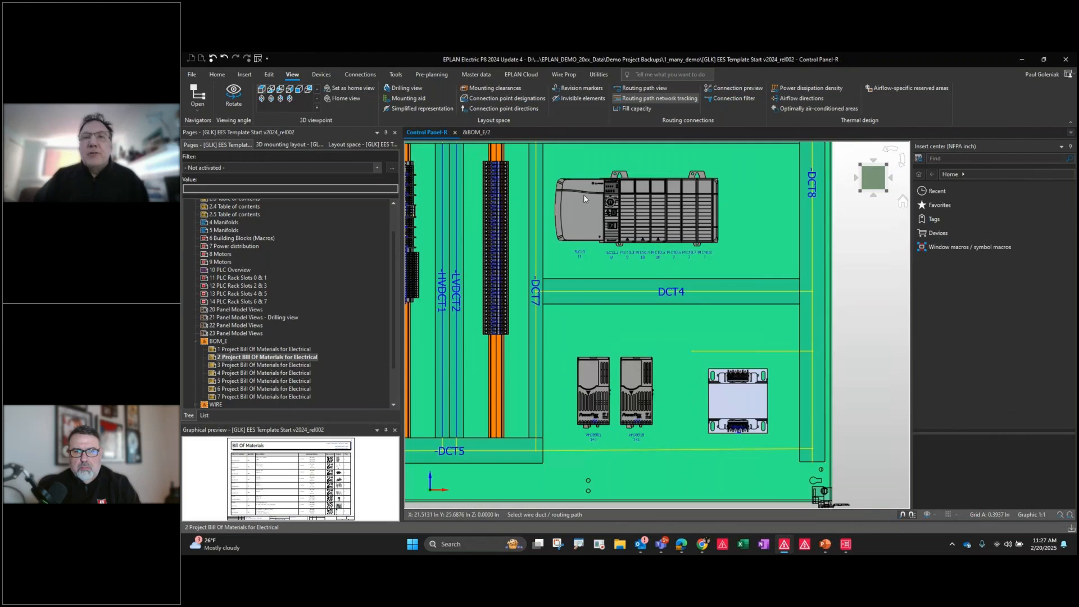
left_click(645, 109)
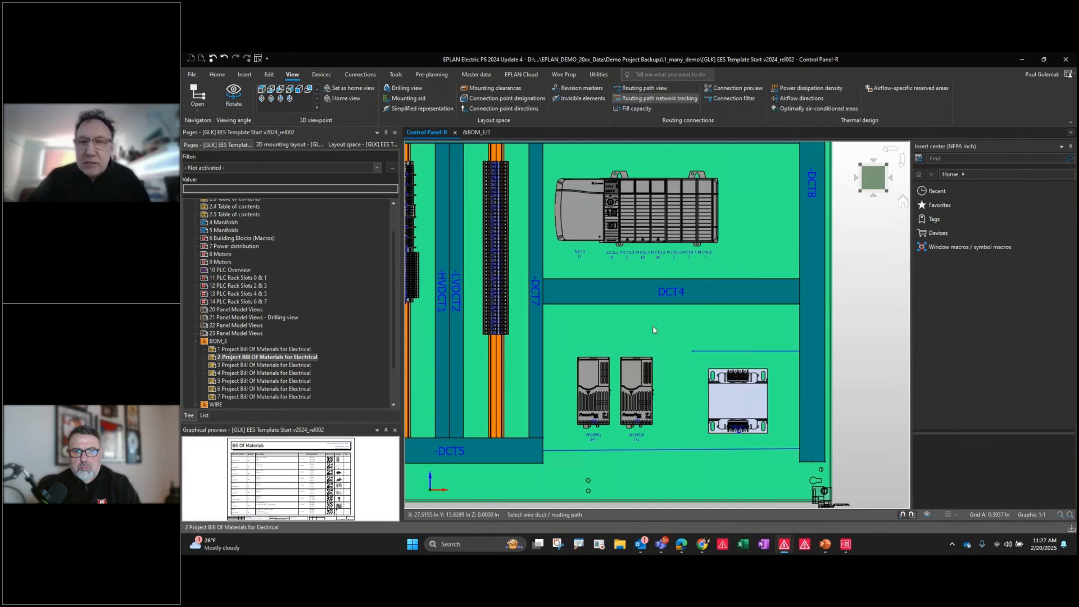
scroll(653, 325, "down", 2)
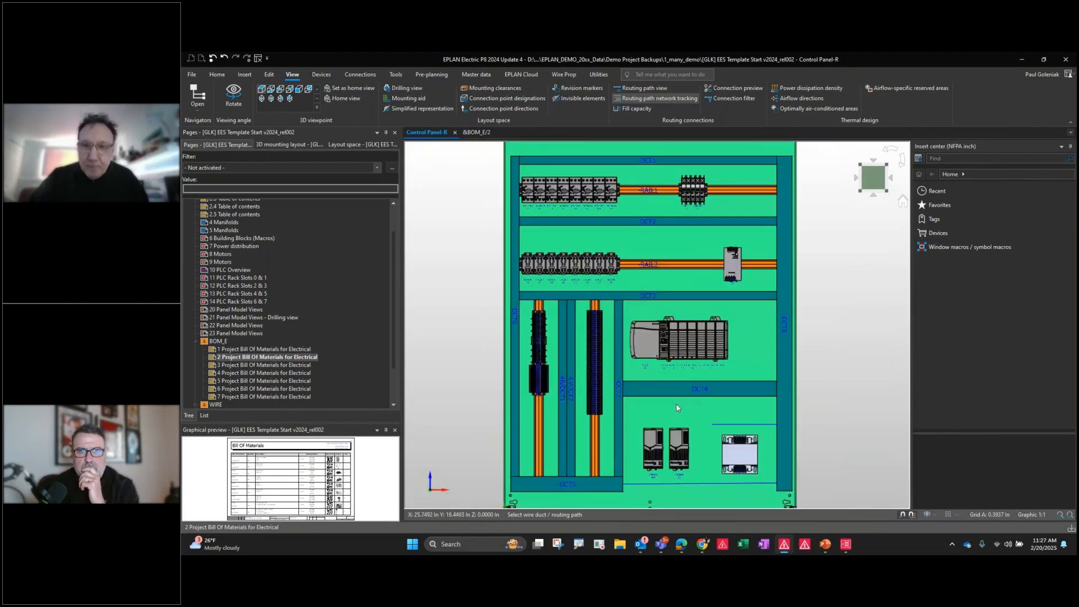
scroll(680, 407, "down", 1)
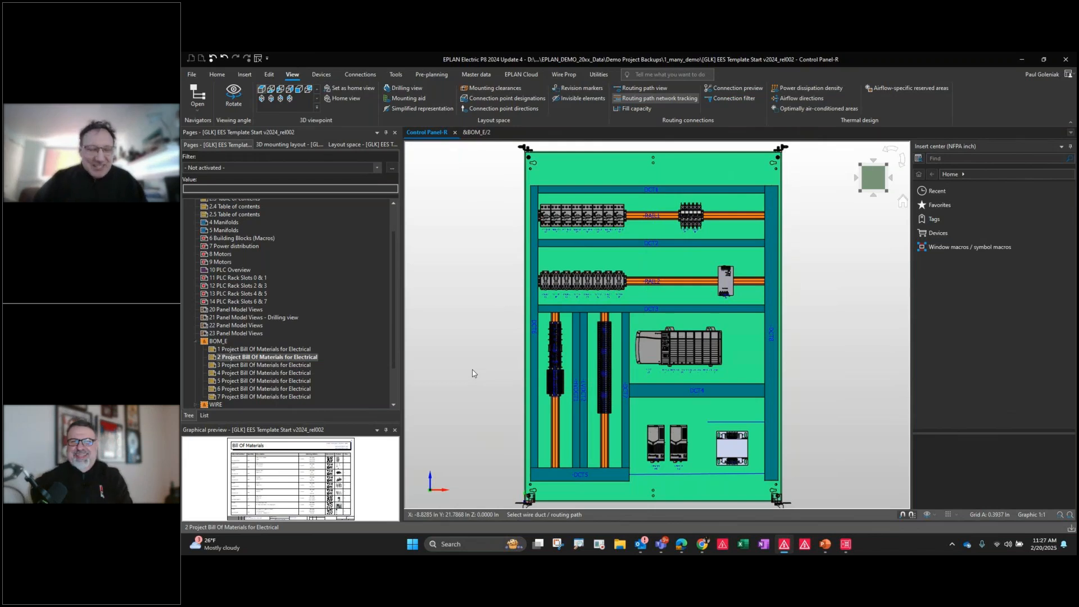
Select everything in the layout space and route the connections across the whole panel
key("ctrl+a")
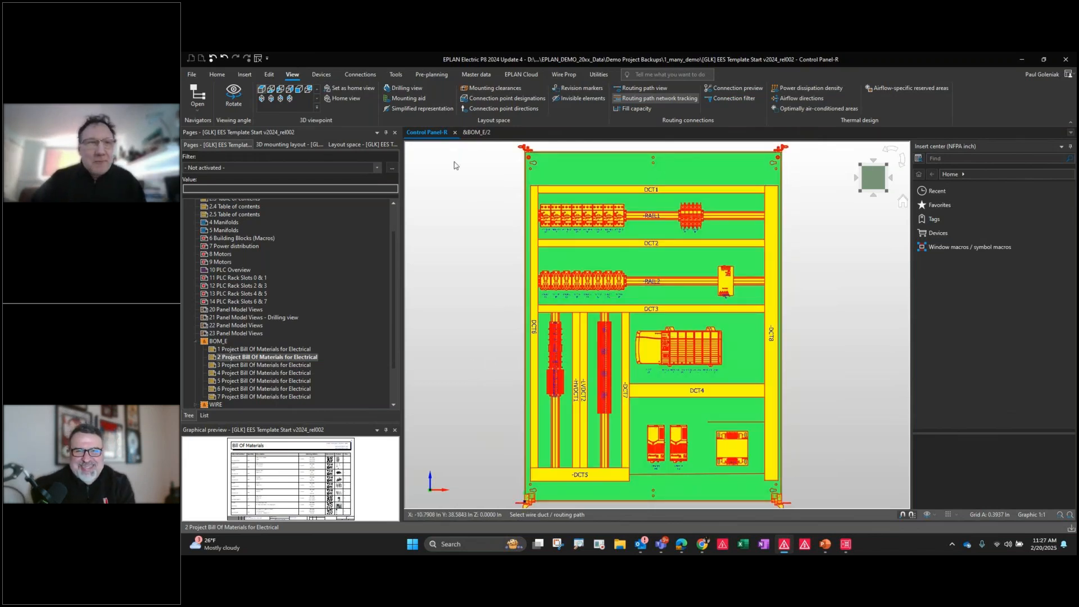
left_click(268, 75)
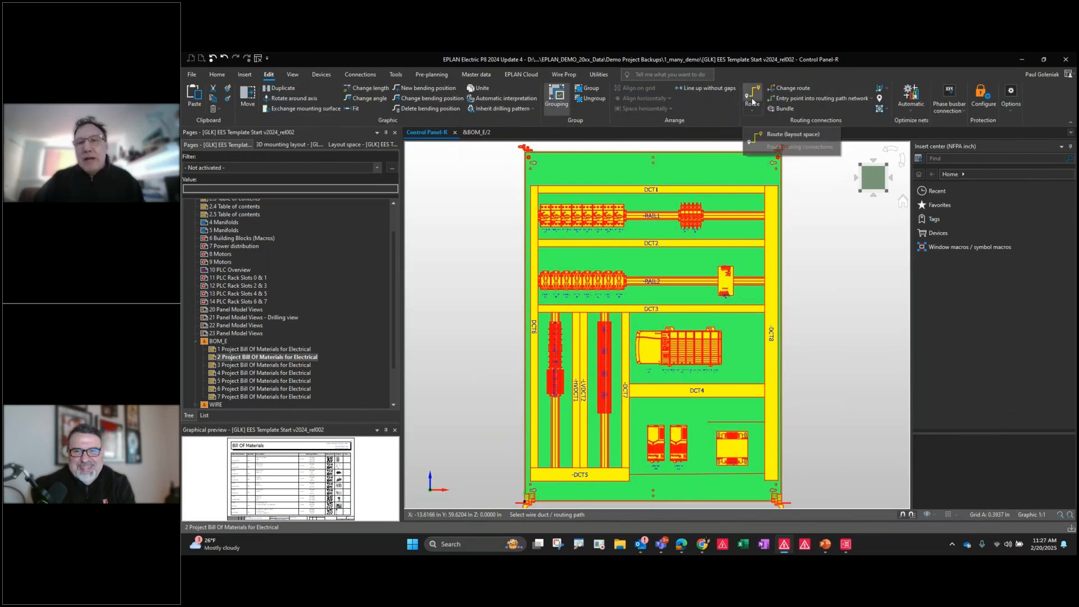
left_click(580, 306)
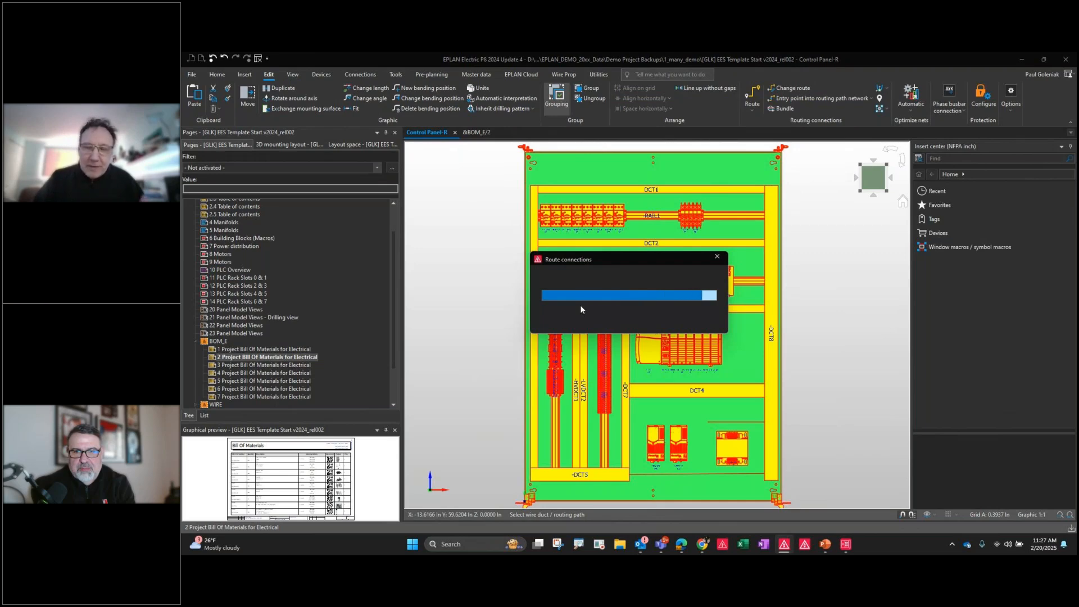
Show the panel in the 3D home view and examine the routed wires entering the terminals of power supply PSU0729
left_click(902, 201)
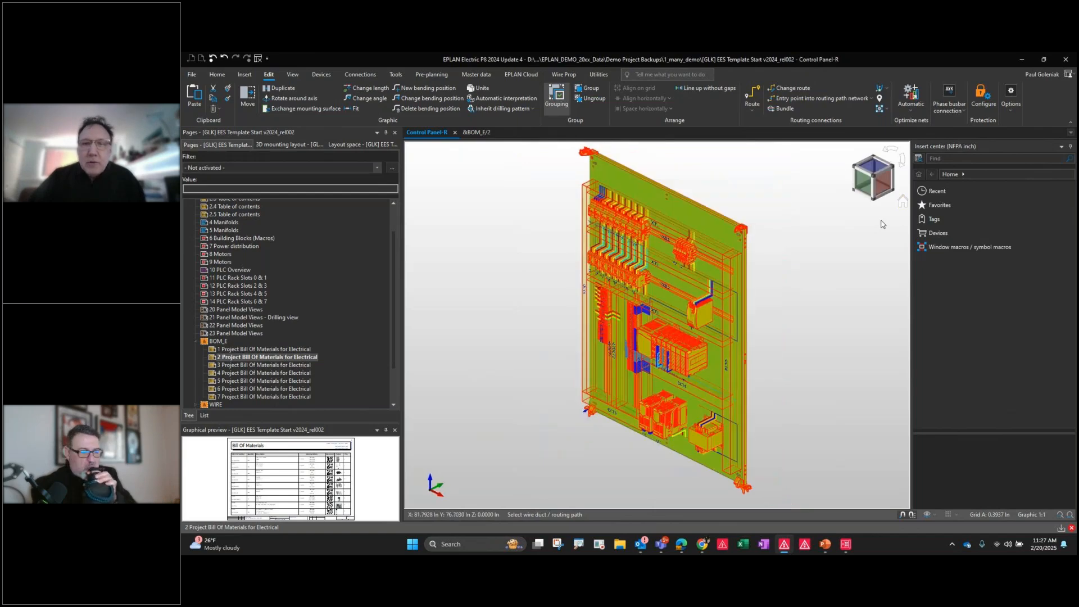
scroll(670, 364, "up", 1)
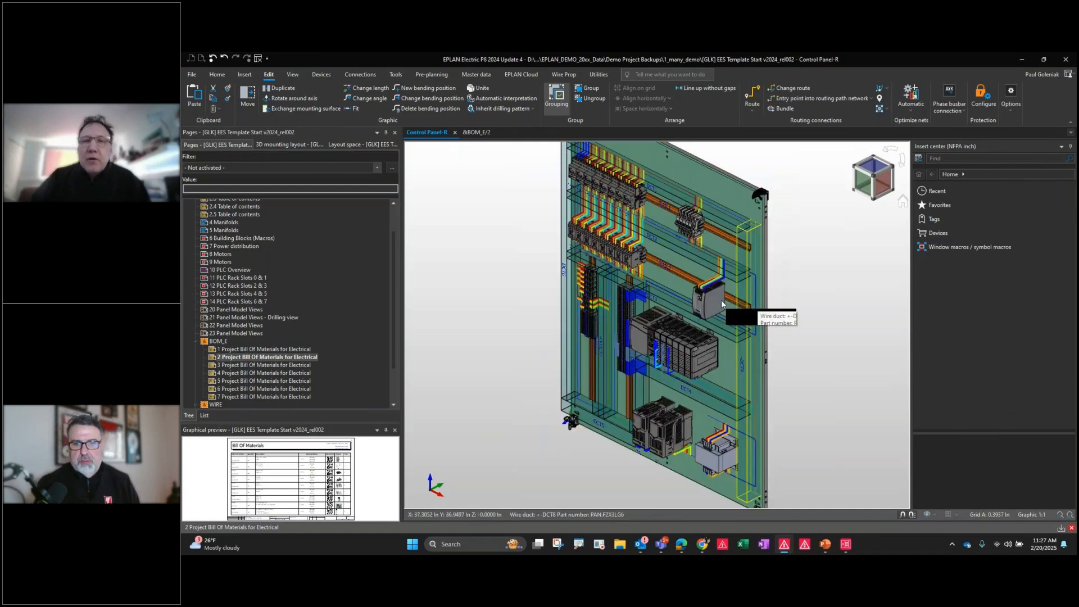
scroll(720, 299, "up", 1)
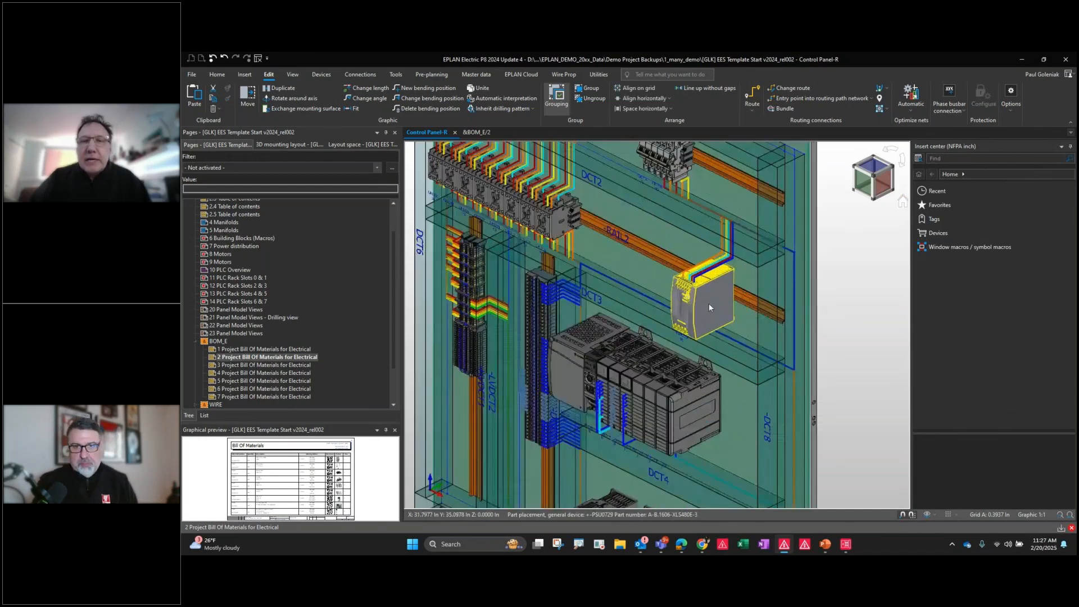
scroll(710, 302, "up", 2)
scroll(684, 298, "up", 3)
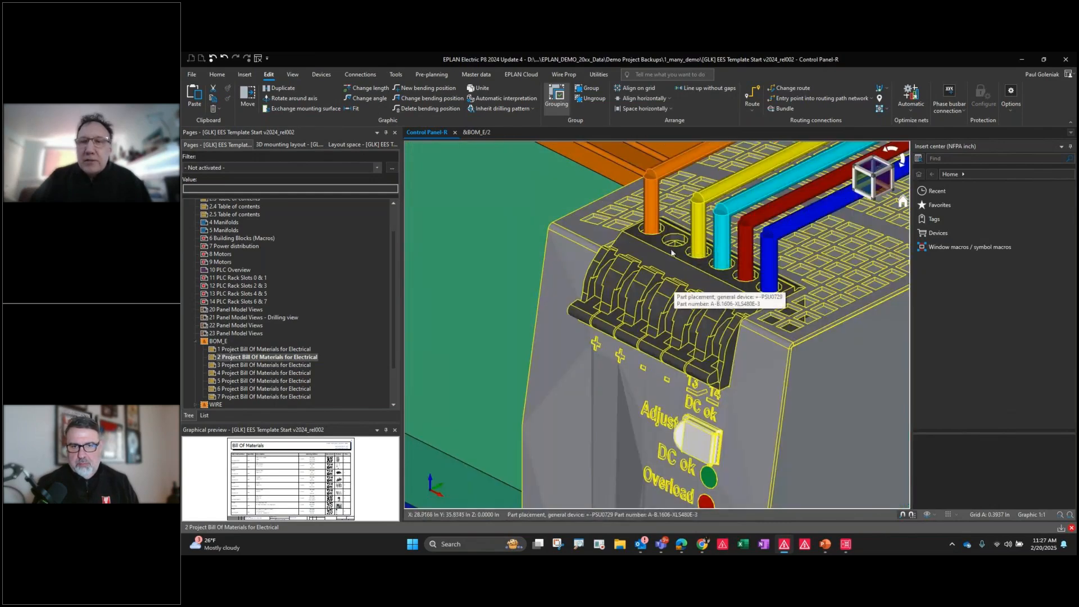
scroll(671, 264, "up", 1)
middle_click_drag(671, 263, 618, 335)
scroll(618, 336, "up", 1)
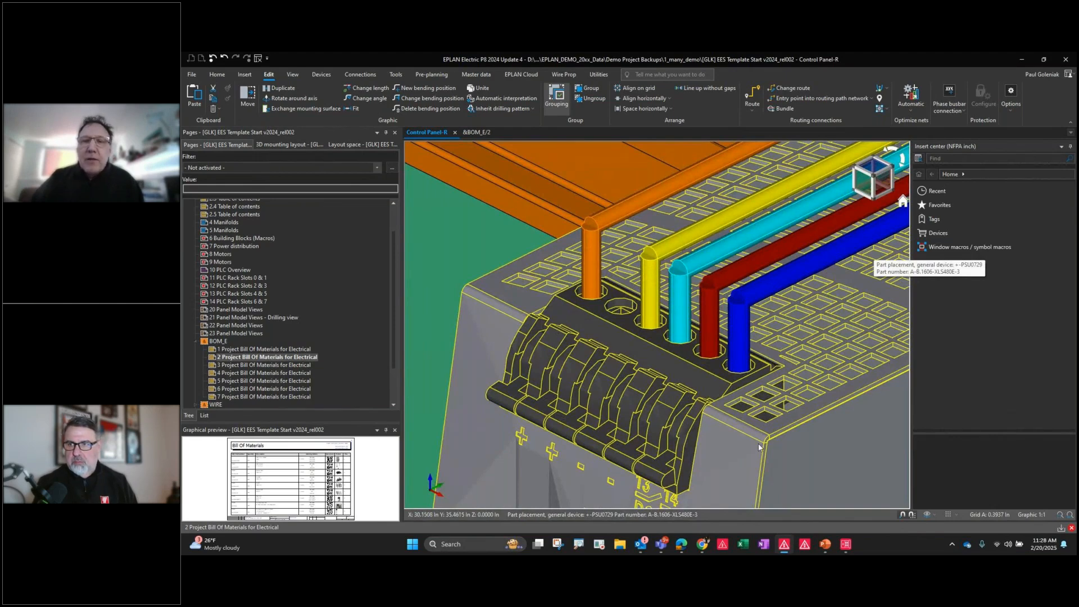
scroll(743, 436, "down", 1)
middle_click_drag(743, 437, 730, 358)
scroll(730, 358, "down", 2)
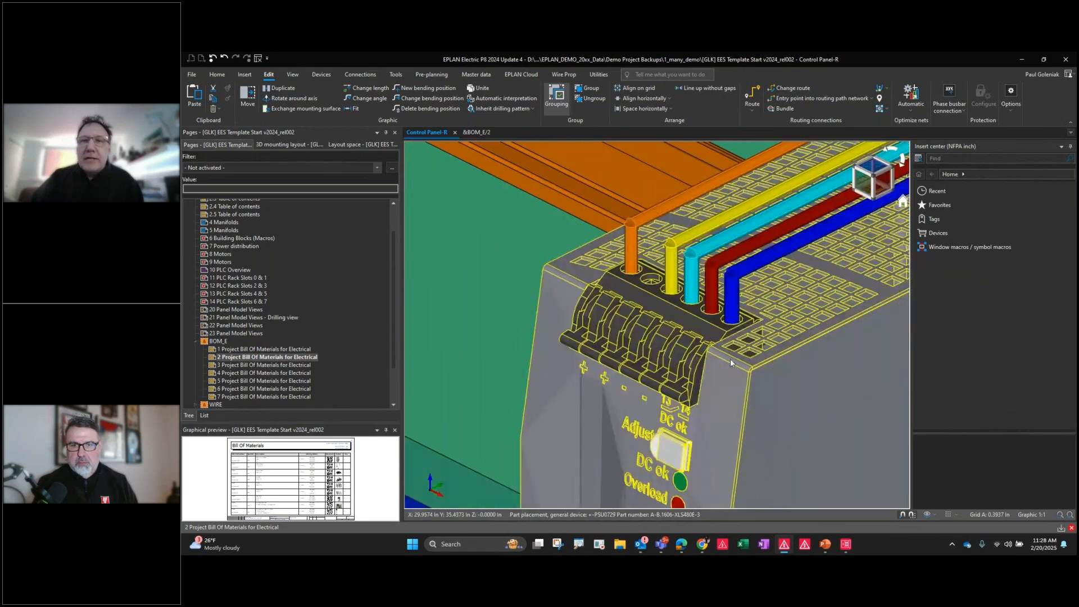
scroll(700, 397, "down", 3)
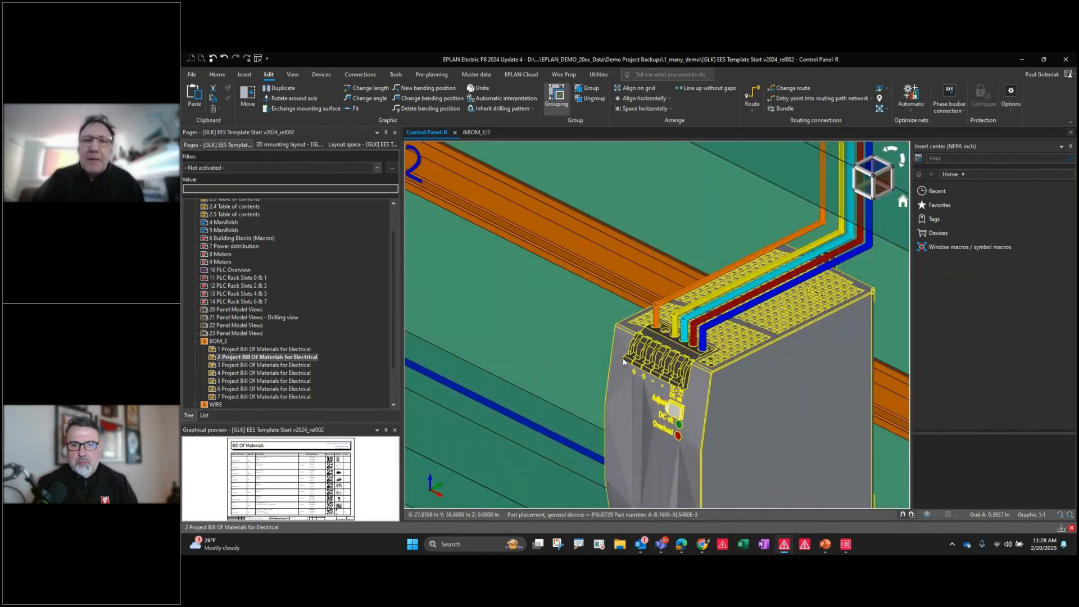
Examine the routed wires entering the upper terminals of device MOL0920 at the end of RAIL1
scroll(692, 375, "up", 4)
middle_click_drag(692, 373, 659, 494)
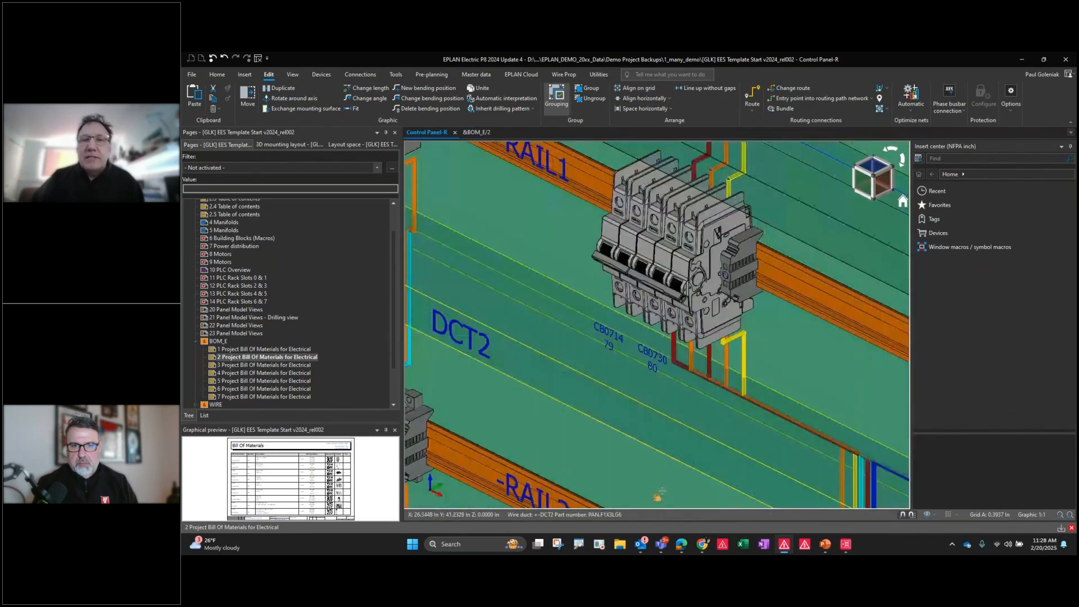
middle_click_drag(727, 265, 979, 482)
scroll(598, 315, "up", 3)
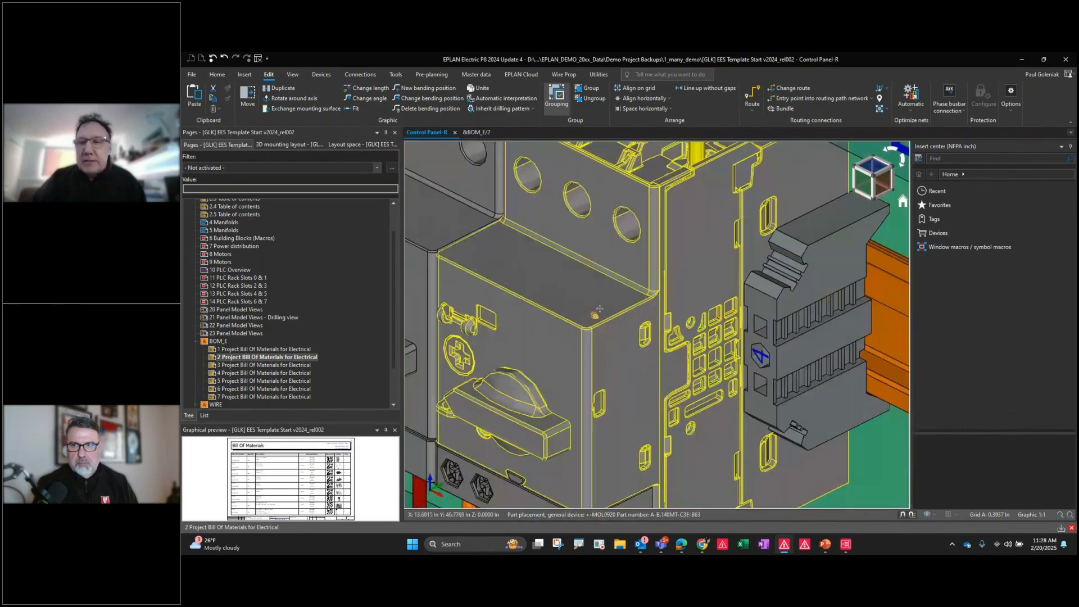
middle_click_drag(615, 201, 636, 380)
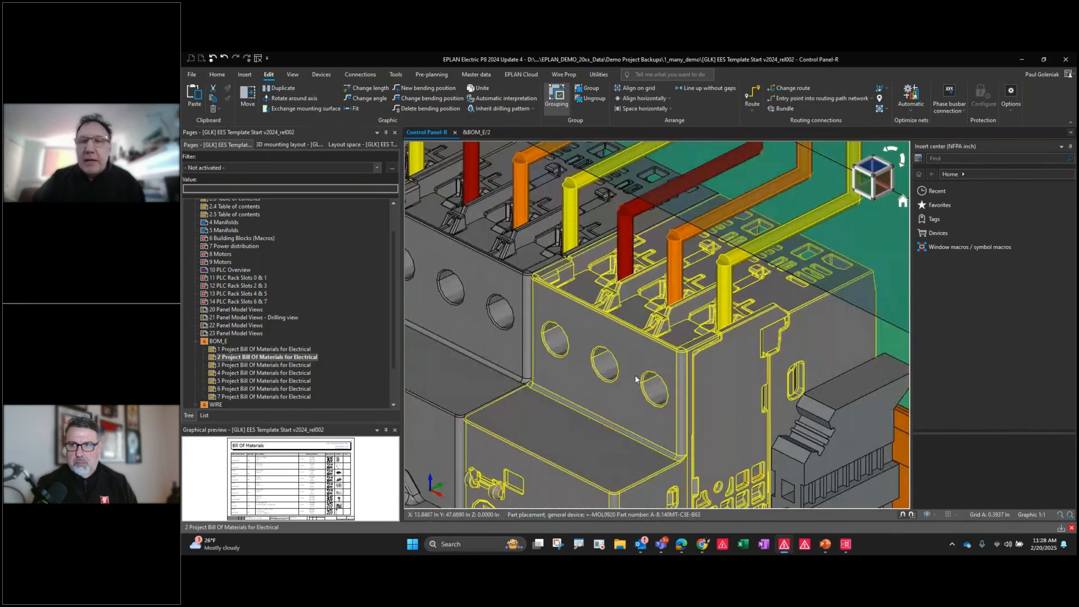
left_click(927, 516)
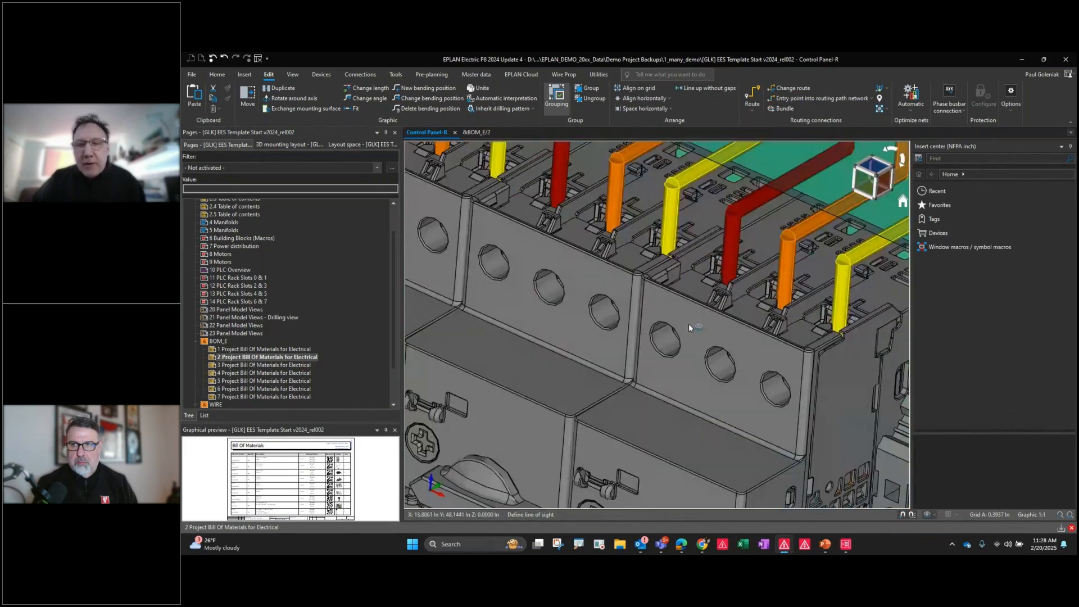
left_click_drag(694, 338, 683, 315)
key("Escape")
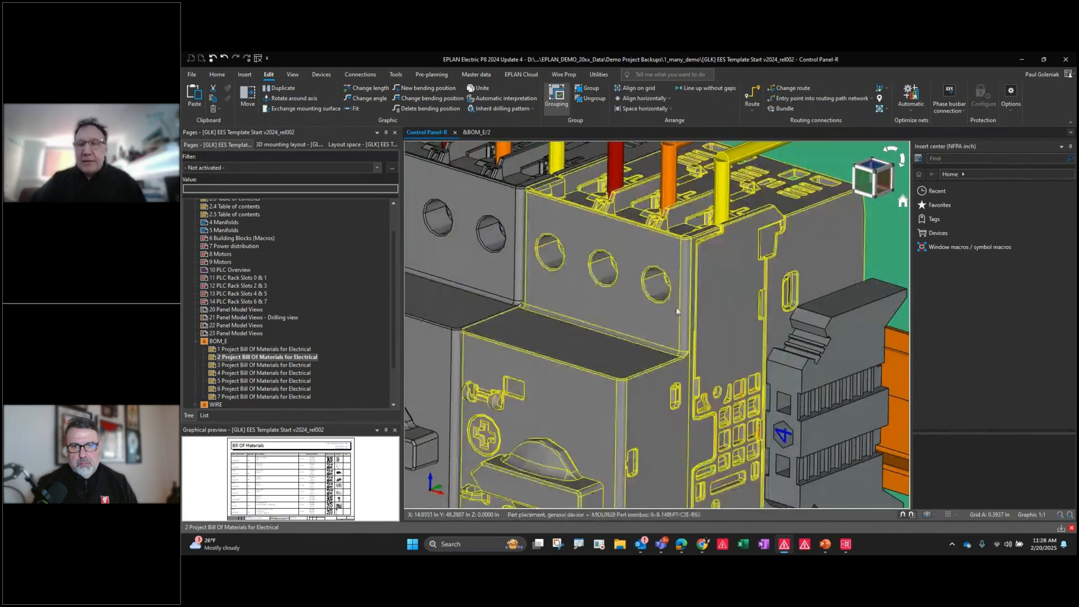
scroll(675, 323, "down", 1)
Open the properties of MOL0920 and review its connection point designations, X/Y/Z positions and routing directions
double_click(672, 333)
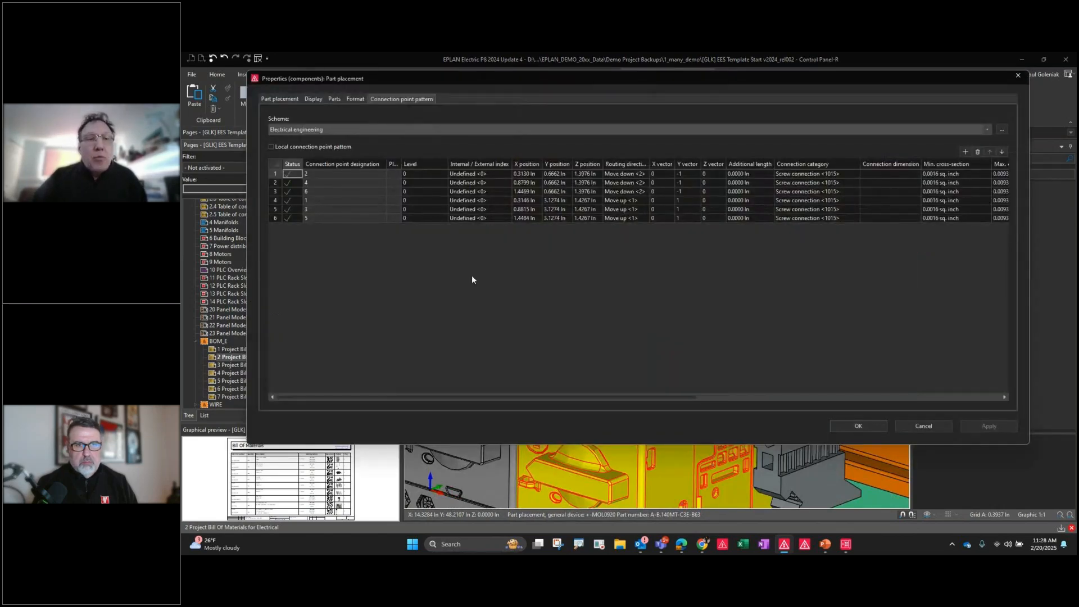
left_click_drag(336, 176, 332, 218)
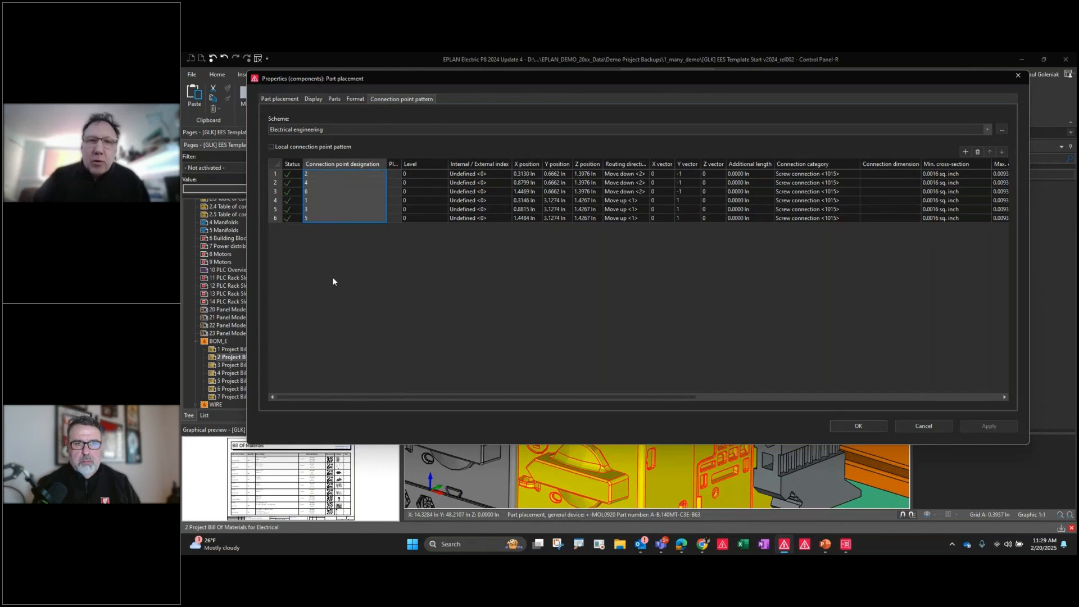
left_click_drag(515, 176, 587, 218)
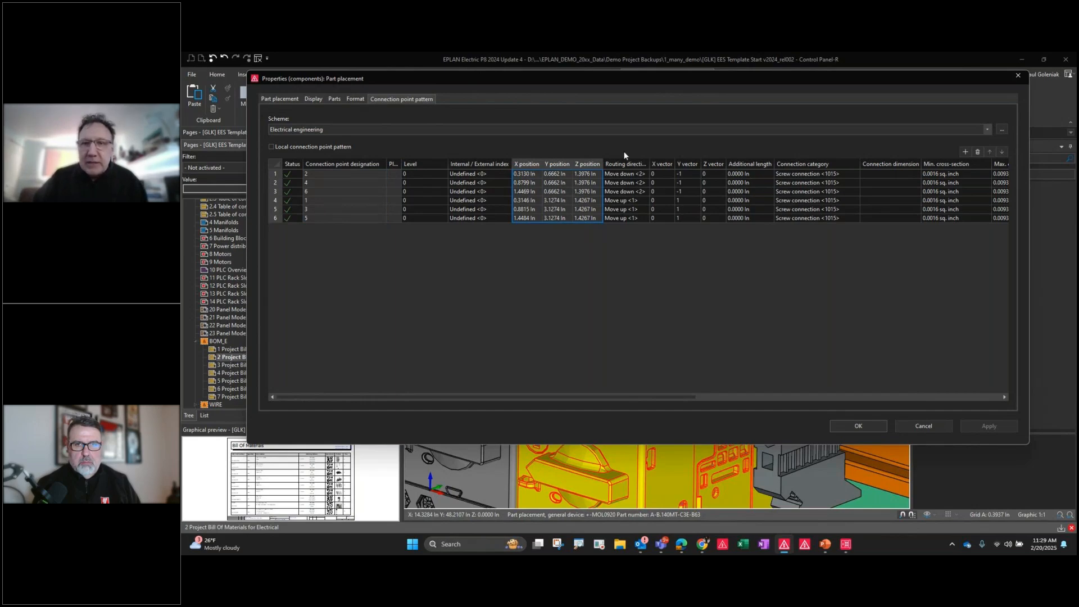
mouse_move(678, 79)
left_mouse_down()
mouse_move(702, 184)
mouse_move(698, 337)
mouse_move(669, 90)
left_mouse_up()
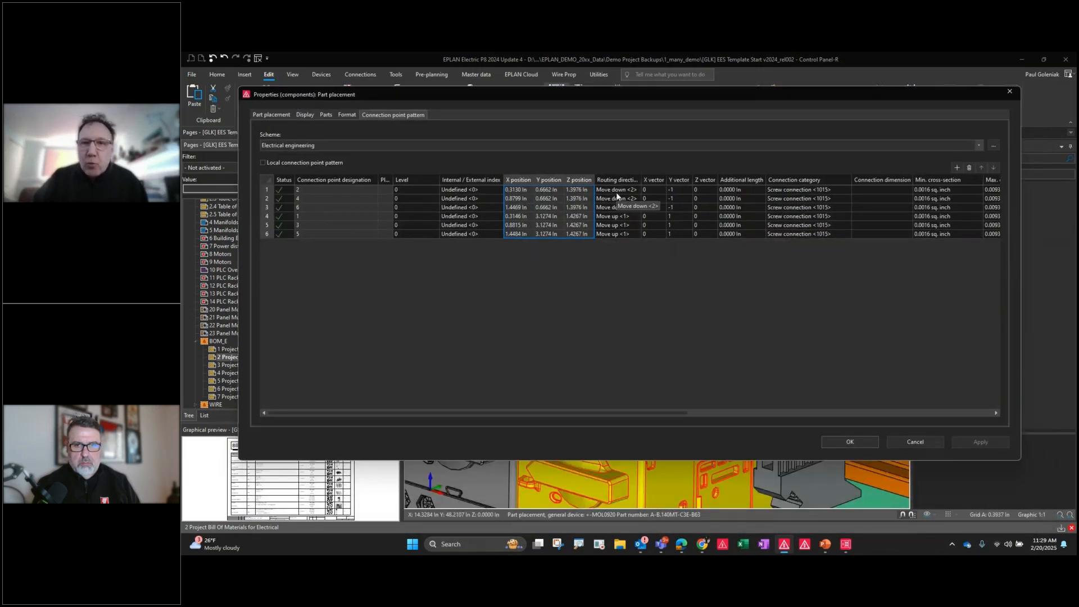
left_click_drag(617, 192, 618, 235)
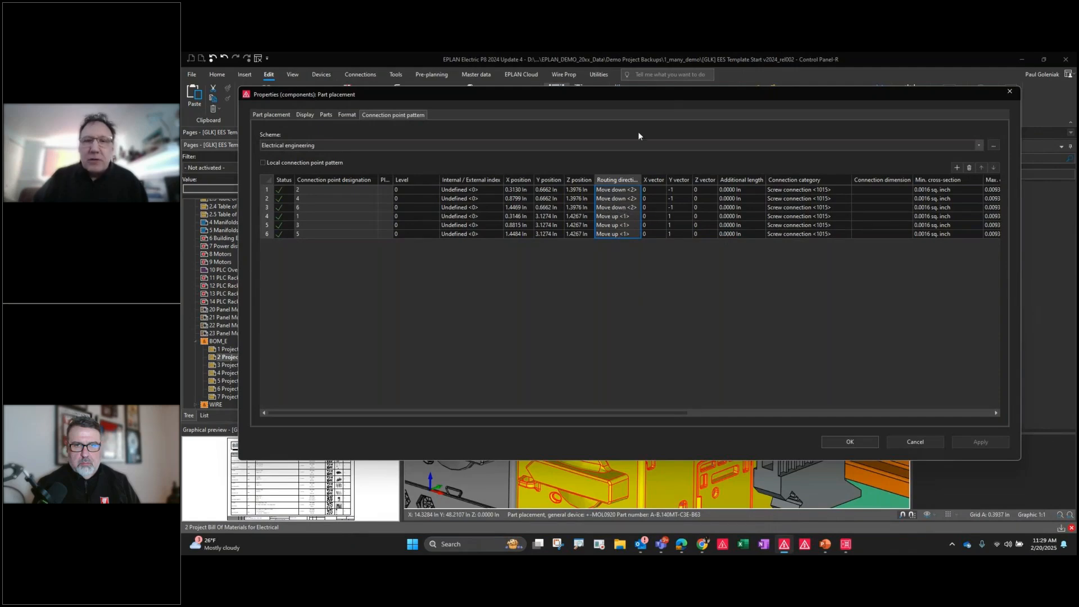
mouse_move(652, 101)
left_mouse_down()
mouse_move(652, 235)
mouse_move(634, 335)
mouse_move(727, 230)
mouse_move(645, 100)
left_mouse_up()
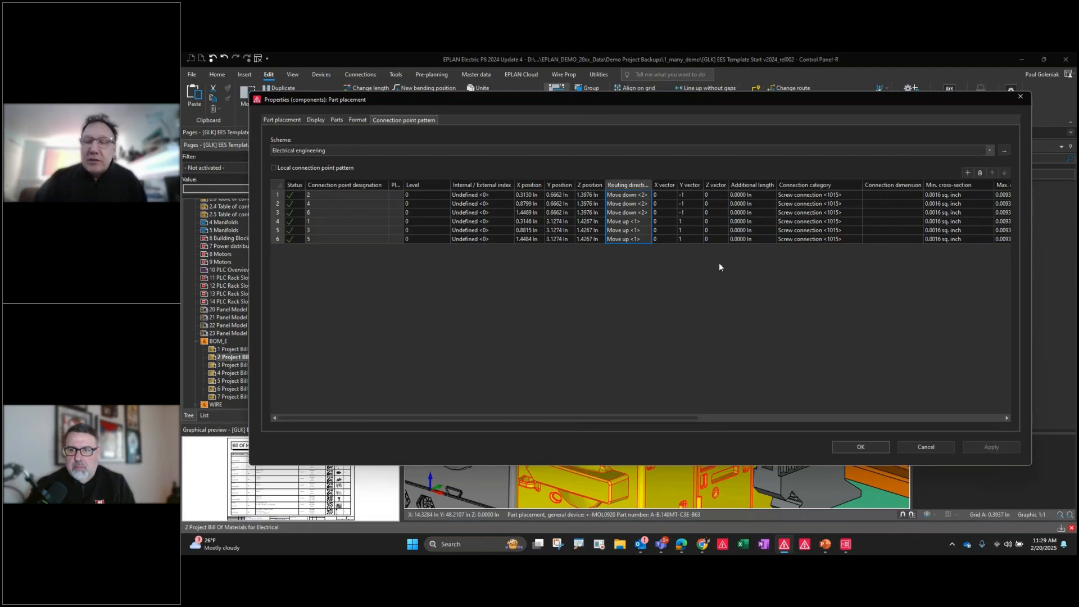
Review the connection points' additional length, category, tightening torque, AWG range and cross-section, and leave the properties without changes
left_click_drag(758, 198, 757, 236)
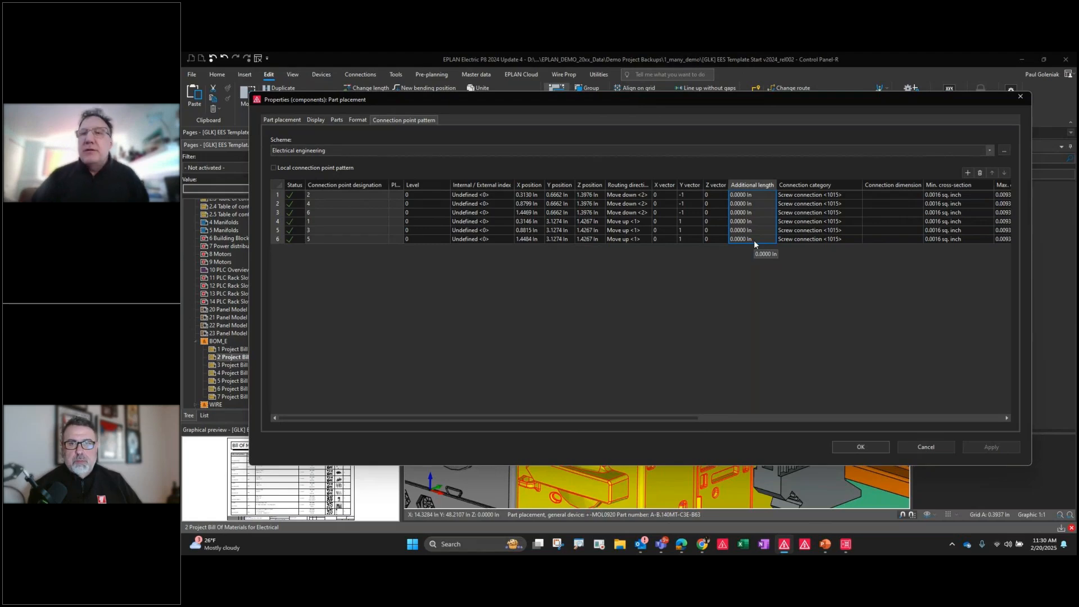
left_click_drag(797, 194, 800, 238)
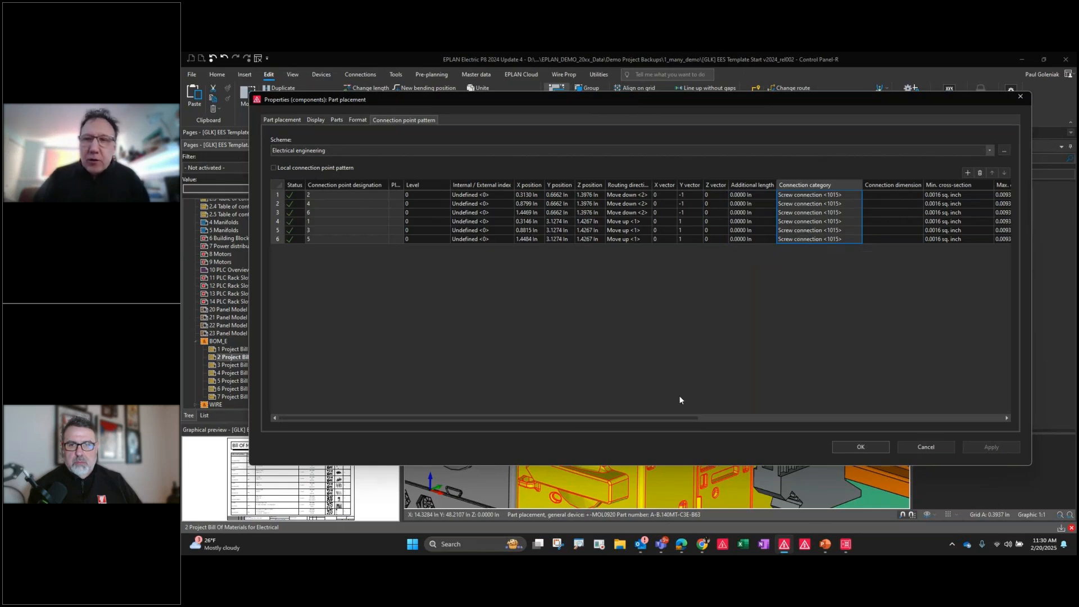
left_click_drag(678, 418, 966, 421)
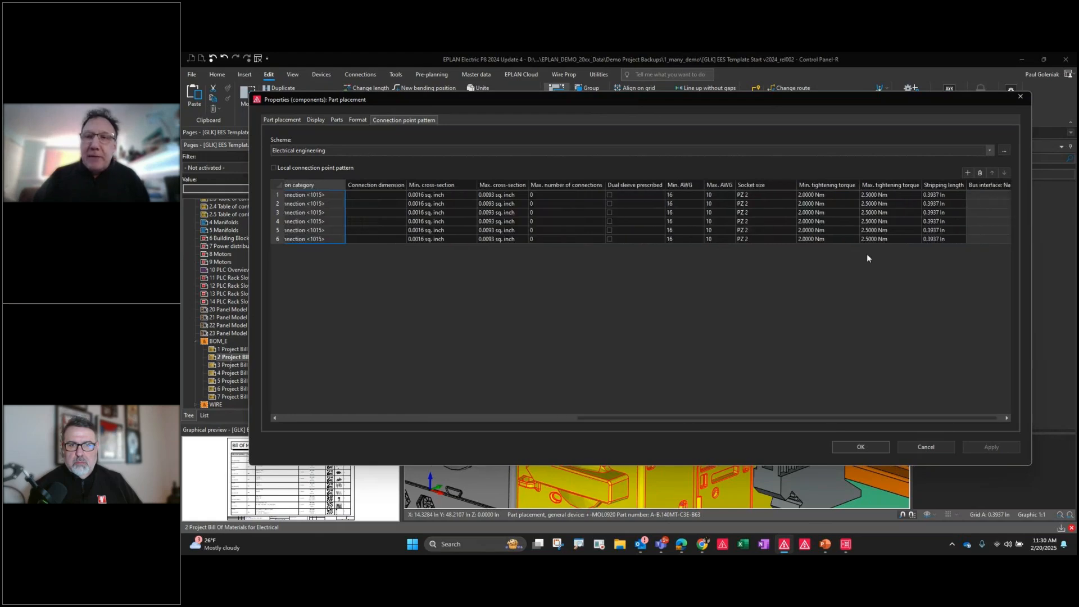
left_click_drag(836, 198, 889, 238)
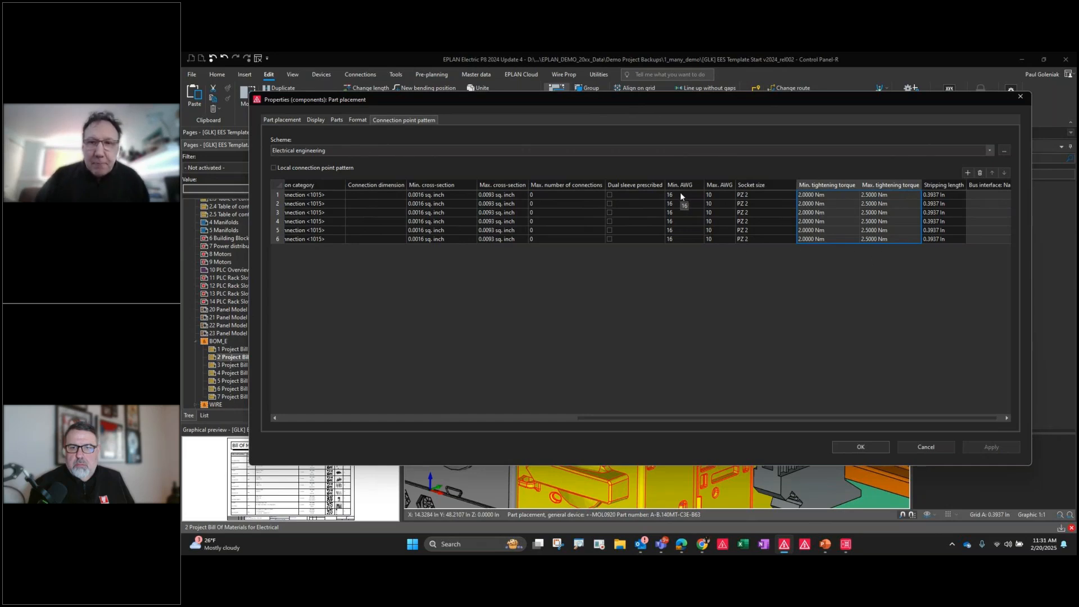
left_click_drag(679, 193, 716, 238)
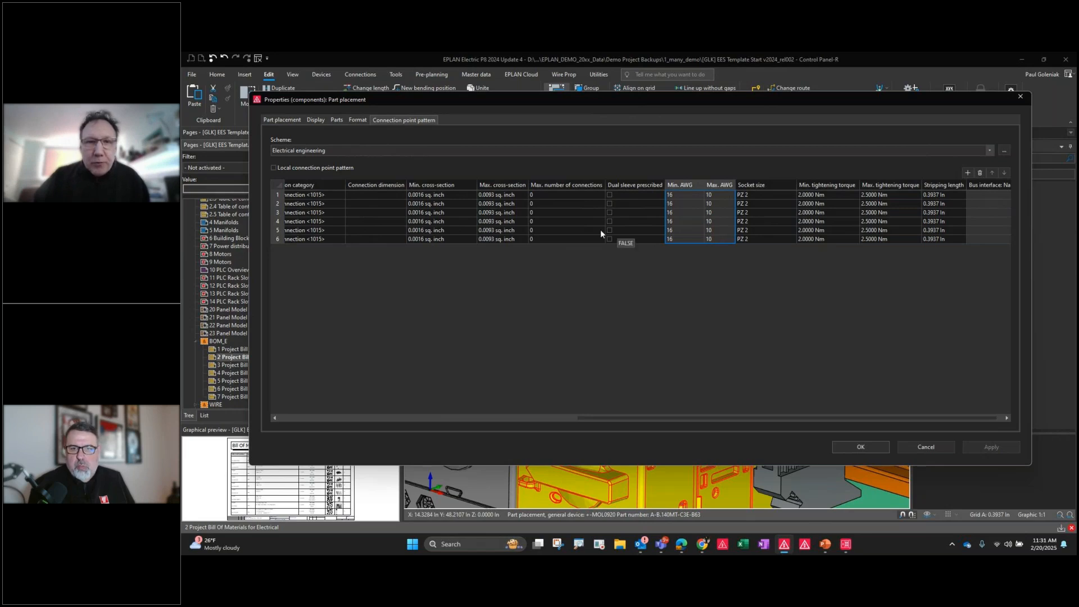
left_click_drag(444, 195, 508, 231)
left_click_drag(677, 196, 709, 239)
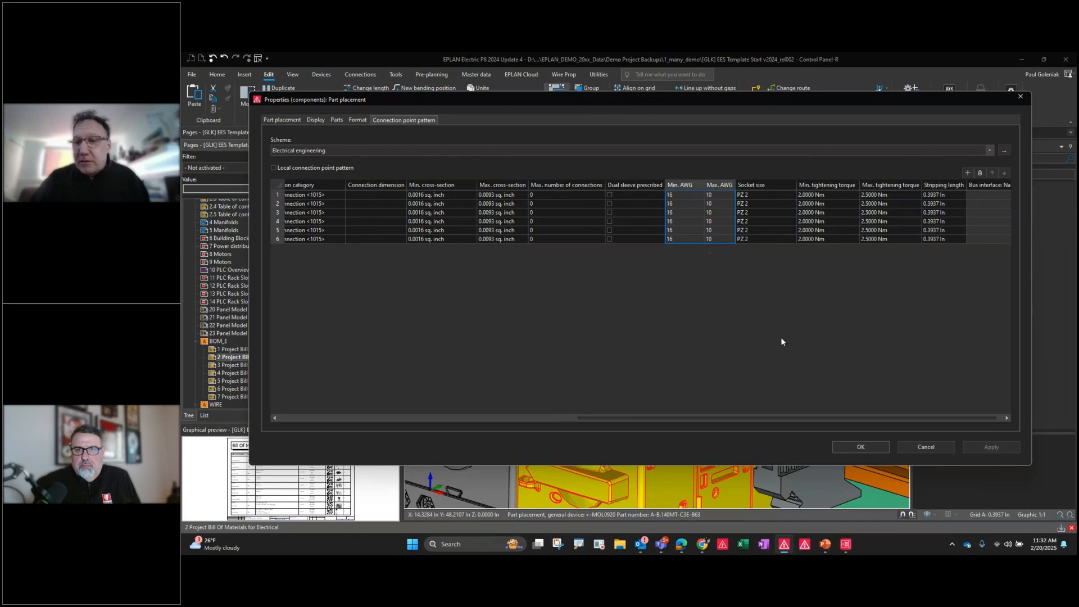
left_click(925, 447)
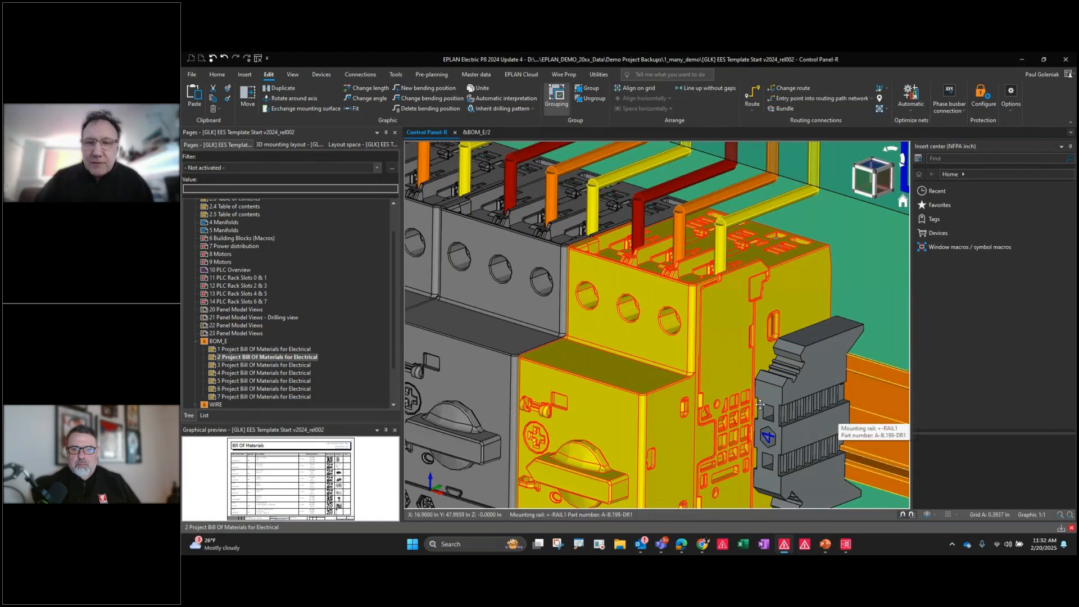
Survey the routed wires across the whole panel, first in the 3D view and then from the front
scroll(759, 404, "down", 3)
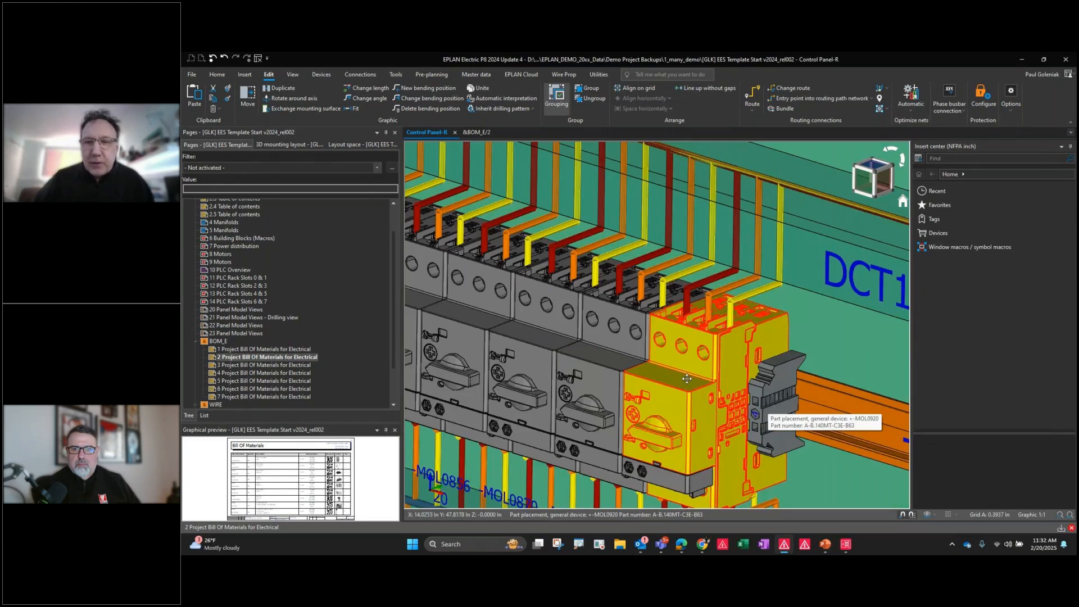
scroll(687, 379, "down", 2)
scroll(686, 381, "down", 3)
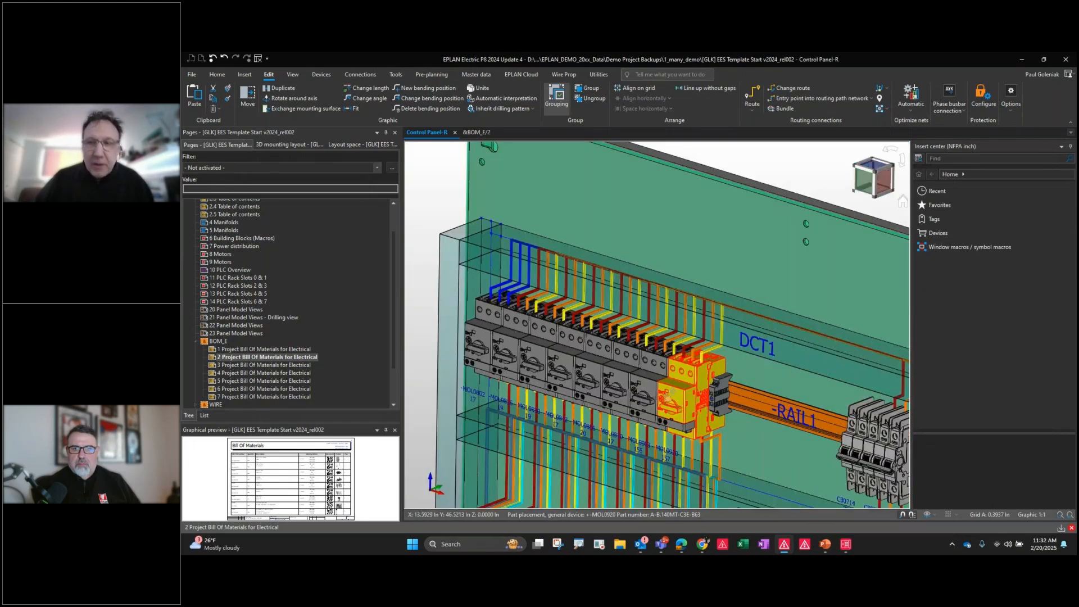
scroll(669, 393, "down", 3)
middle_click_drag(652, 387, 638, 318)
scroll(638, 318, "down", 1)
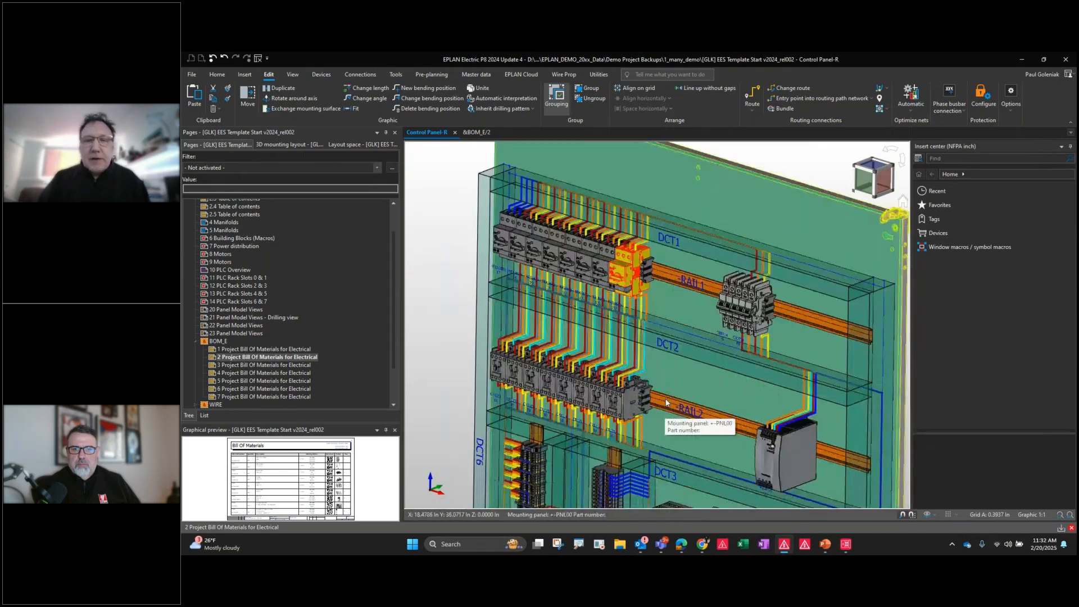
middle_click_drag(662, 412, 661, 341)
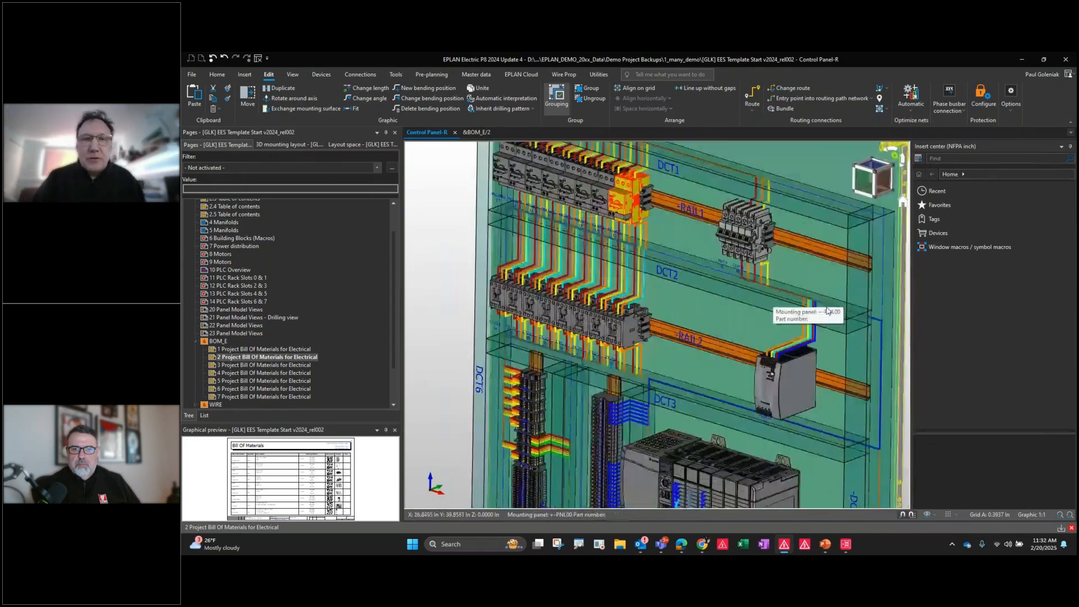
left_click(865, 181)
middle_click_drag(732, 300, 693, 228)
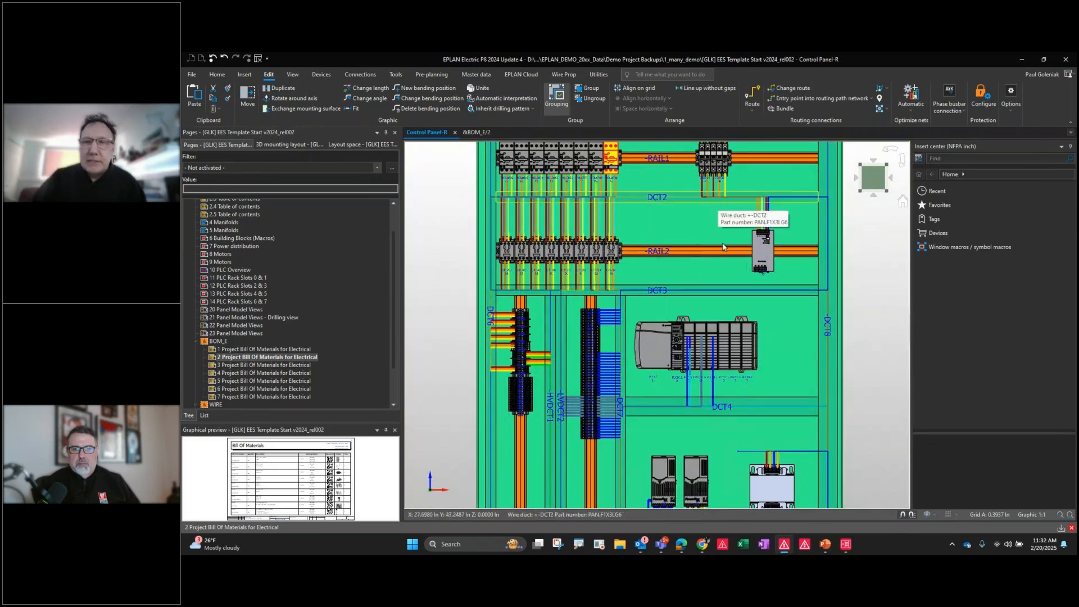
scroll(712, 288, "down", 1)
middle_click_drag(712, 288, 704, 322)
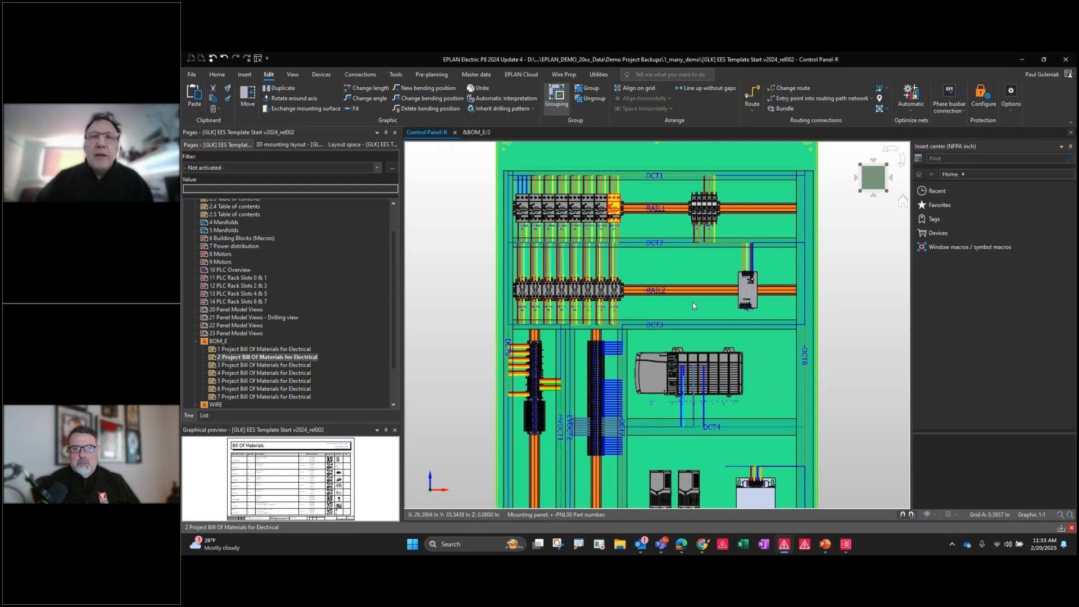
Turn on the fill capacity display, hide the routing connections in the layout space and close the connections navigator
left_click(293, 77)
left_click(629, 111)
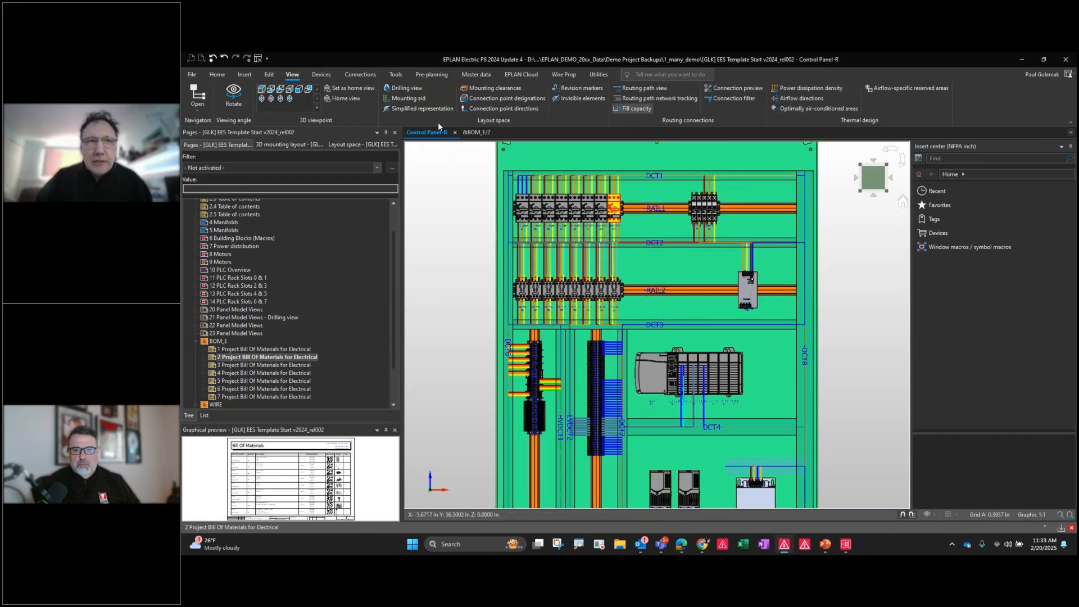
left_click(359, 76)
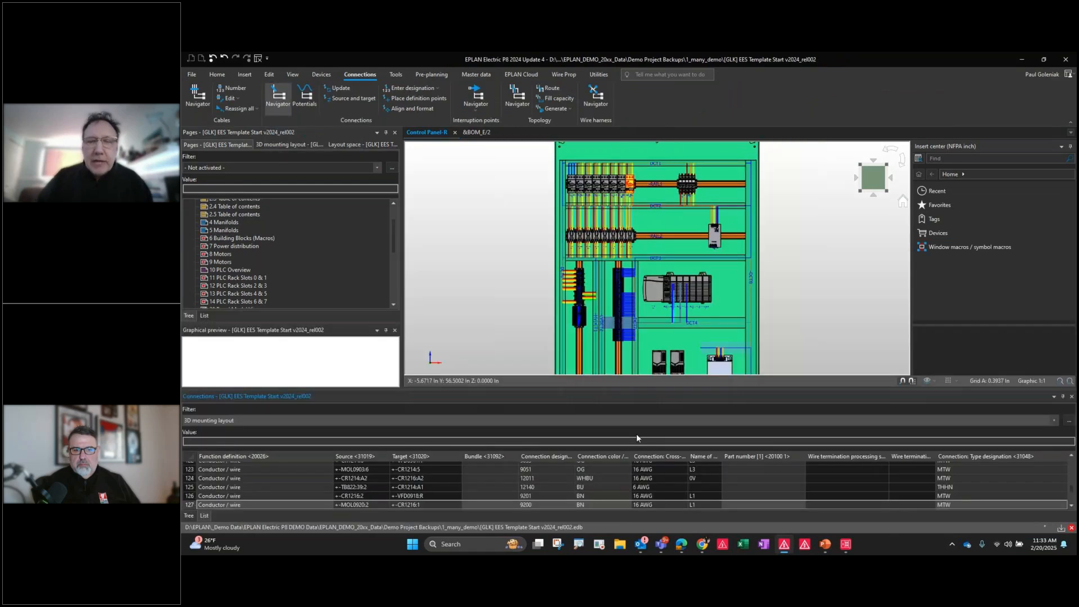
right_click(598, 477)
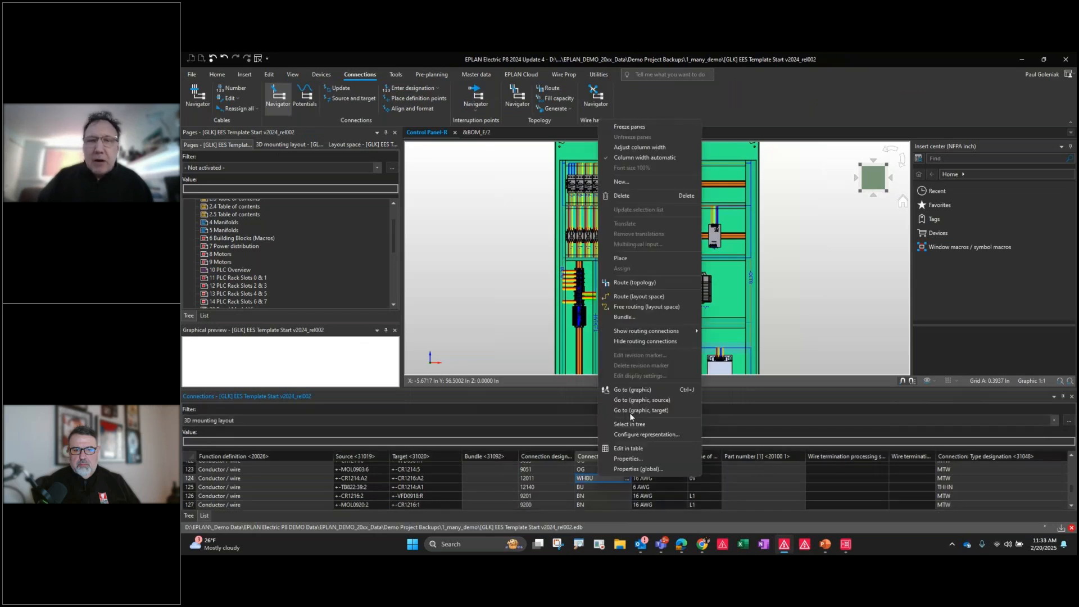
left_click(645, 341)
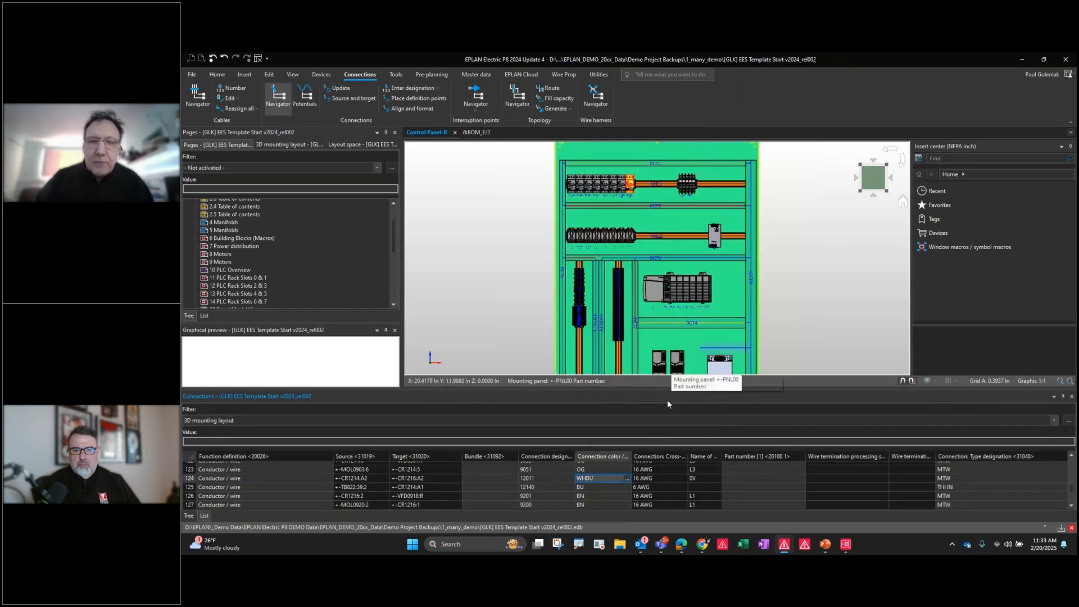
scroll(495, 484, "down", 10)
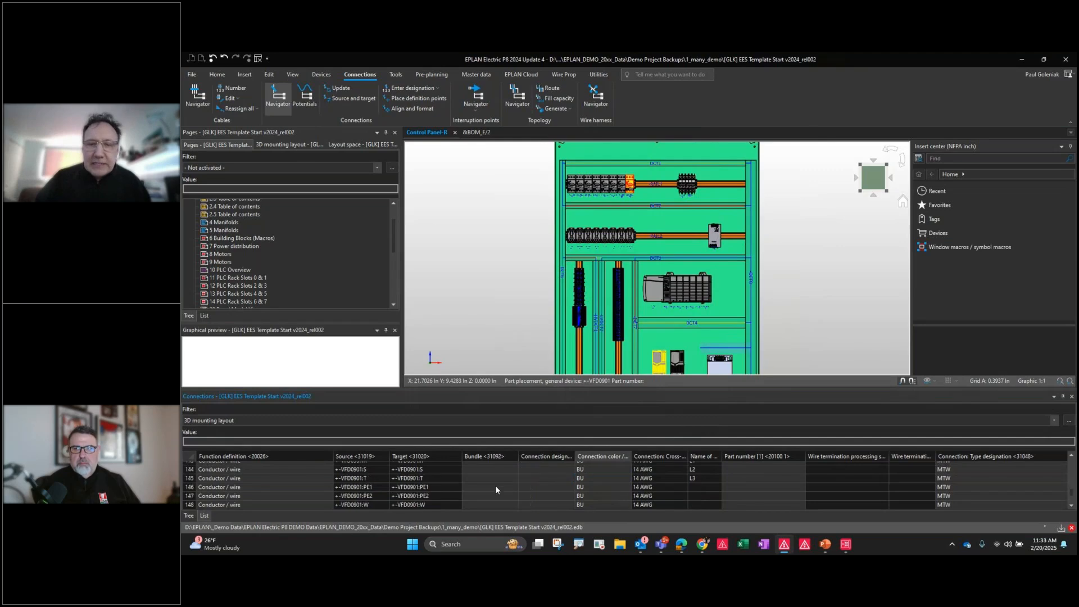
scroll(528, 490, "up", 13)
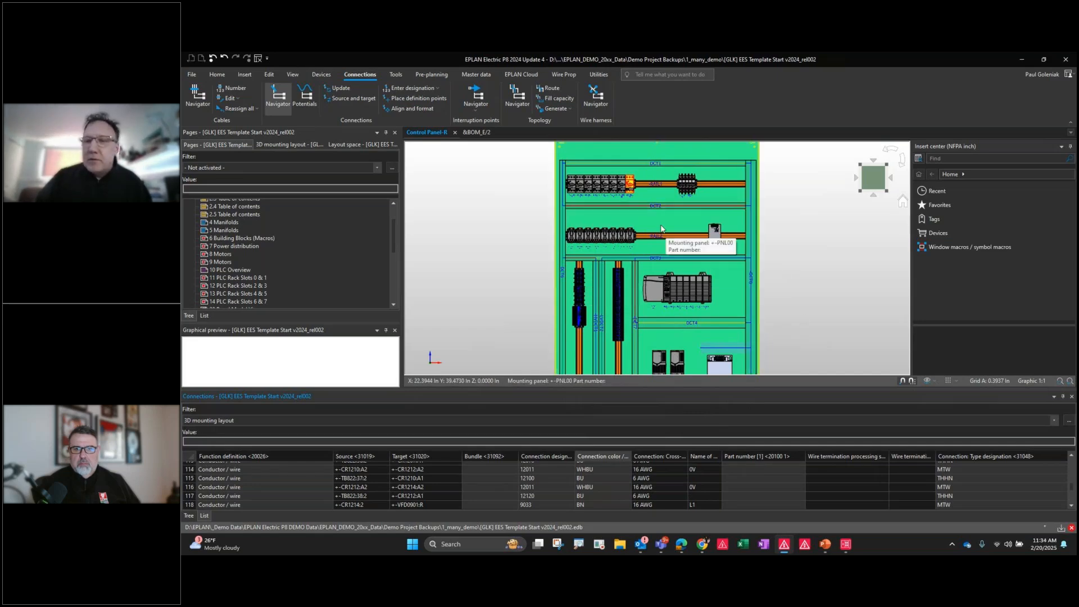
scroll(684, 242, "up", 1)
left_click(1072, 398)
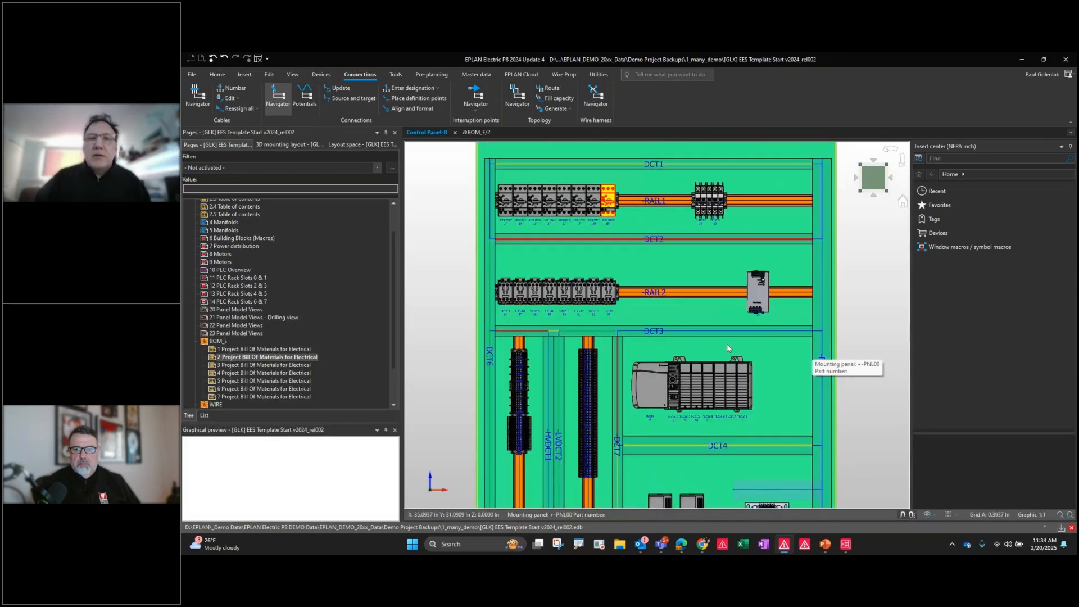
Examine the fill capacity colours of the routing paths in the panel's wire ducts, from DCT1 down to DCT5
middle_click_drag(616, 308, 620, 350)
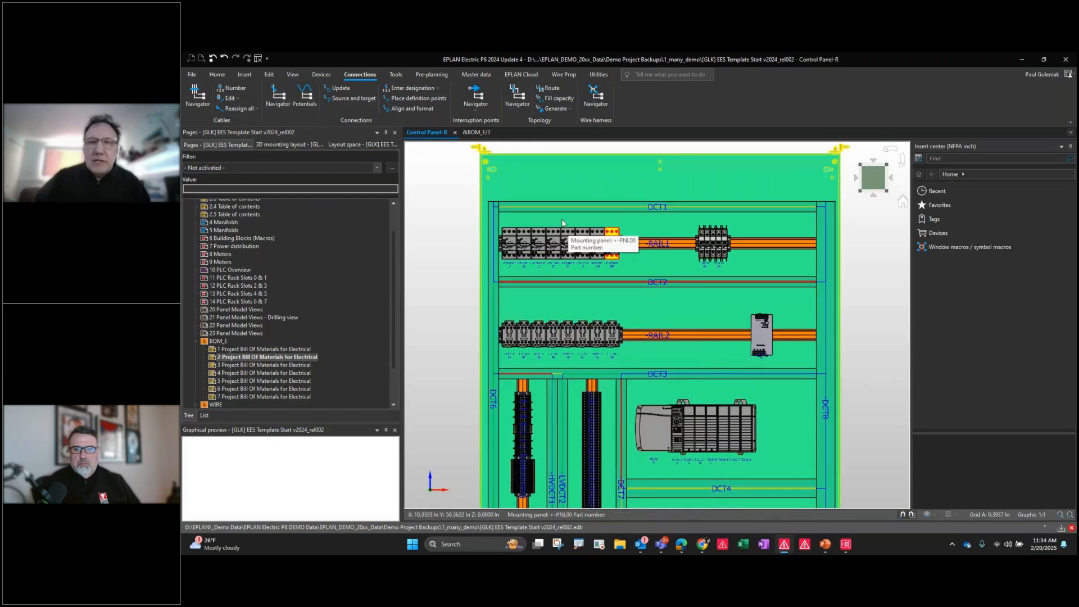
scroll(667, 346, "down", 3)
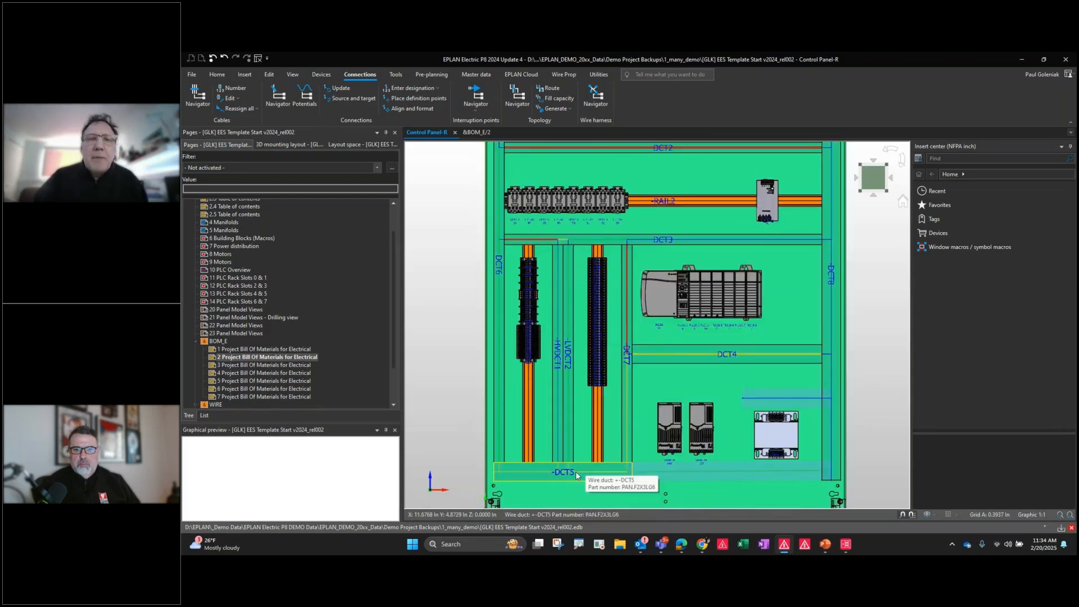
scroll(516, 337, "up", 1)
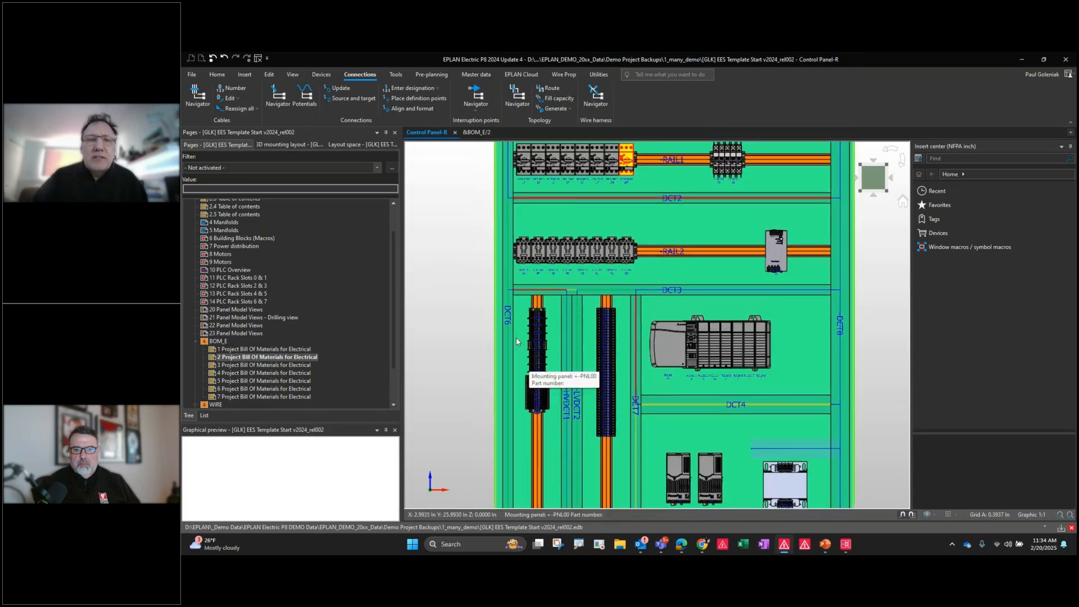
scroll(516, 337, "up", 2)
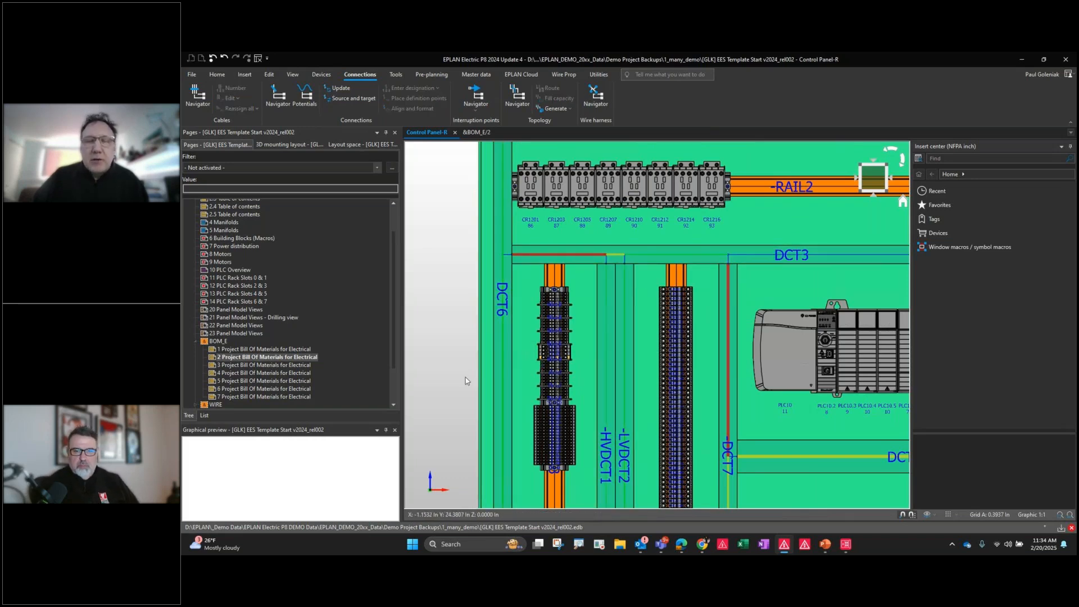
Replace the part of wire ducts DCT1 and DCT2 with the 2" x 3" narrow slotted duct PAN.F2X3LG6
scroll(477, 395, "down", 2)
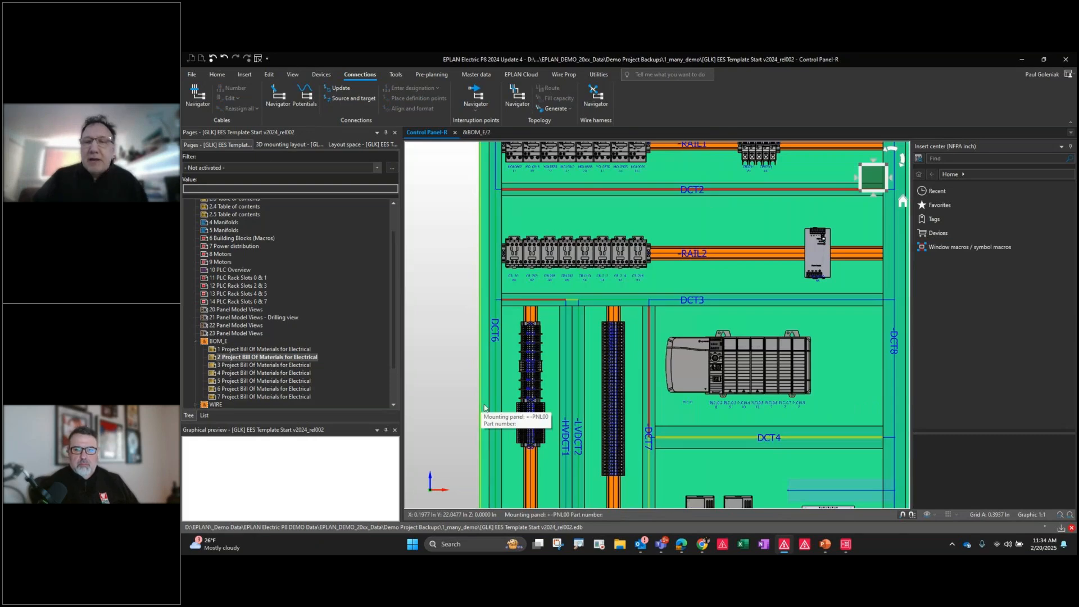
middle_click_drag(677, 350, 638, 476)
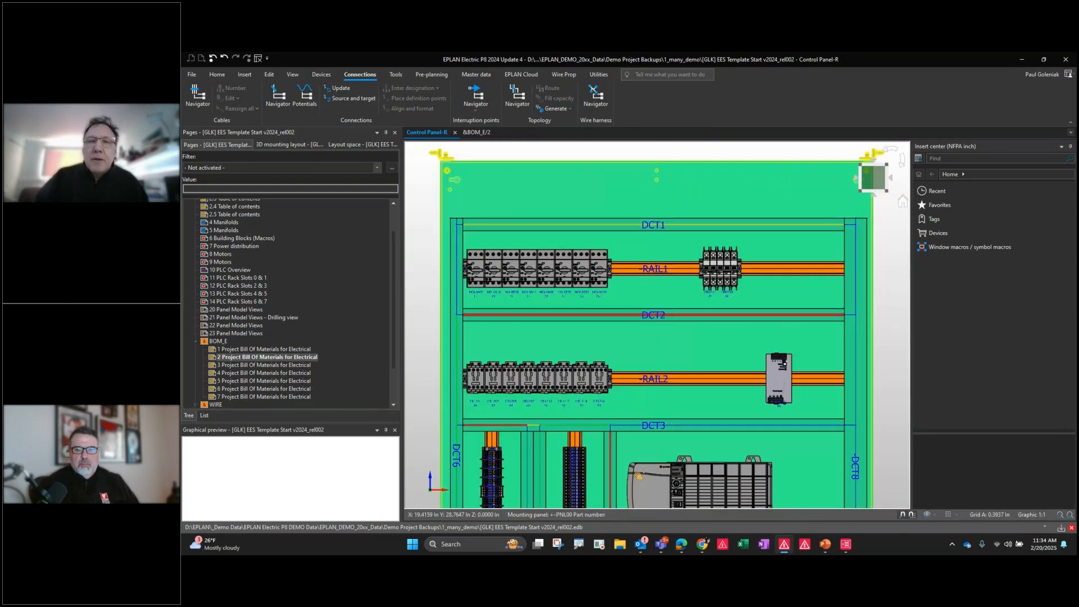
scroll(635, 330, "up", 1)
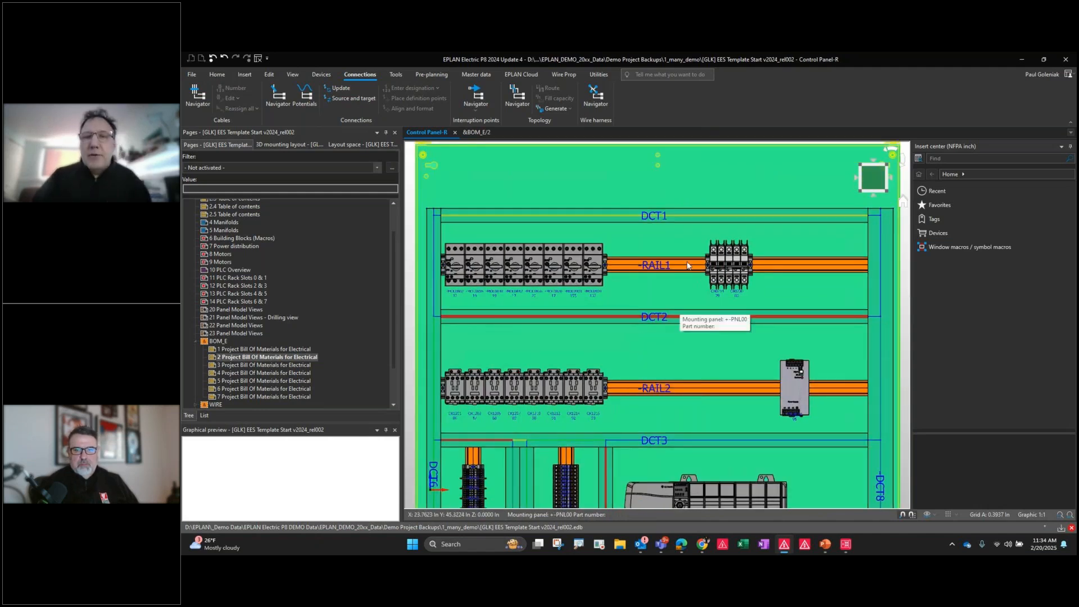
left_click(684, 213)
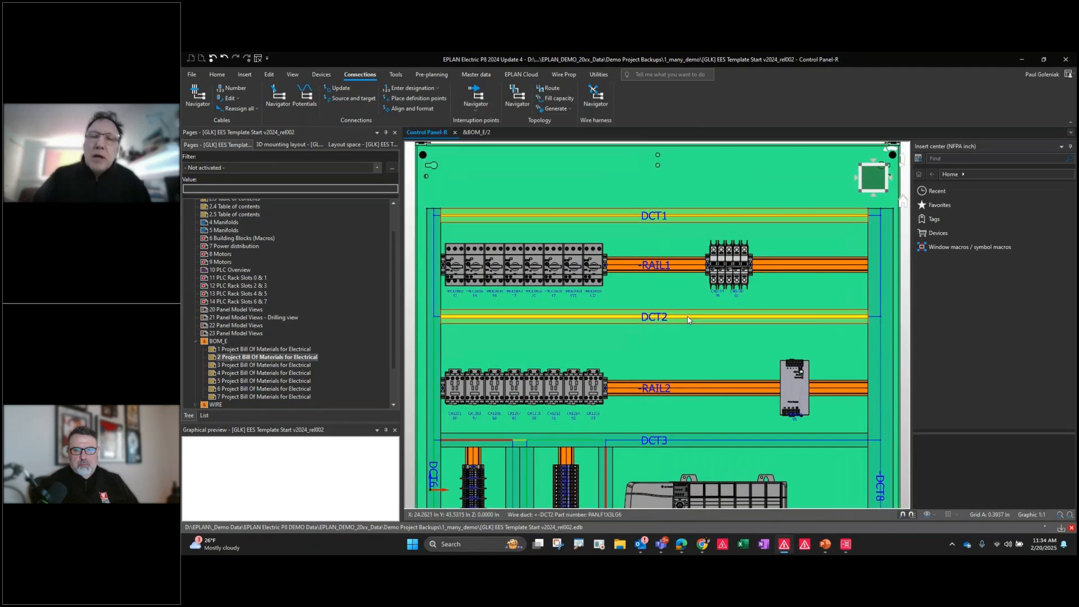
right_click(688, 317)
left_click(714, 298)
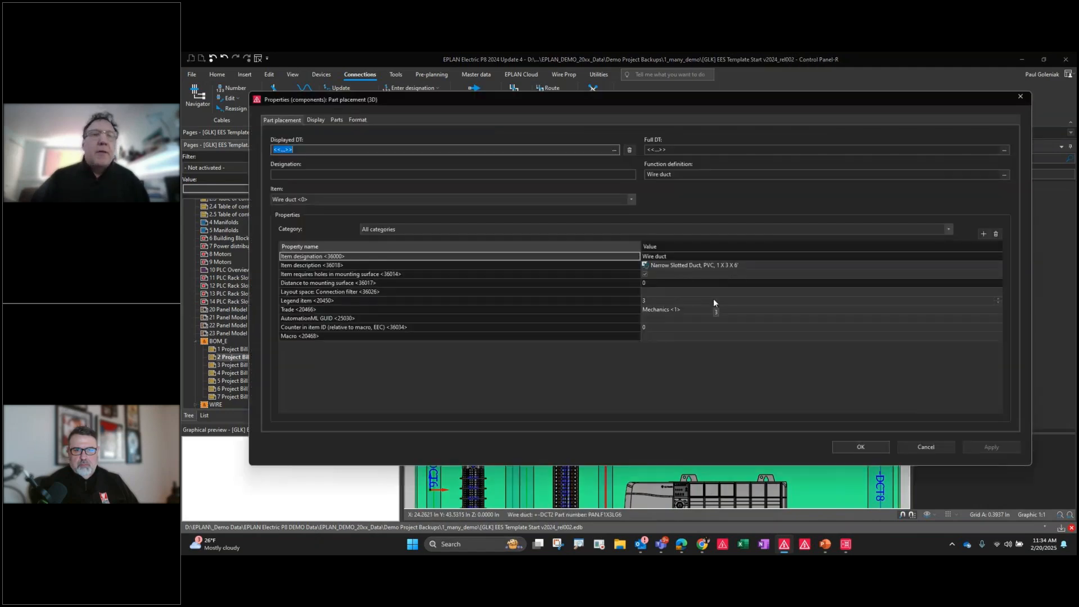
left_click(336, 120)
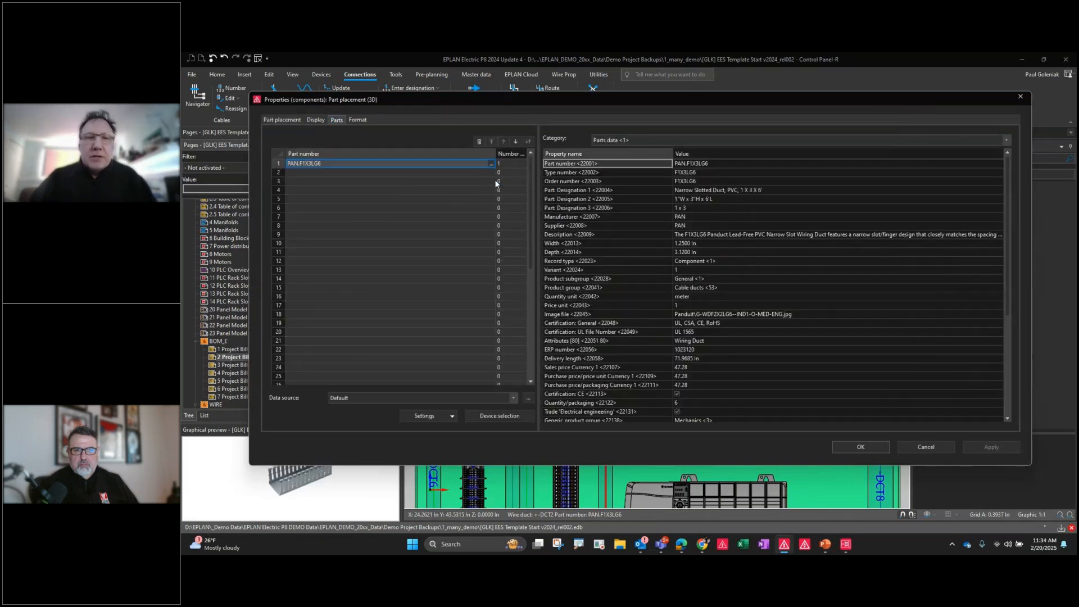
left_click(491, 163)
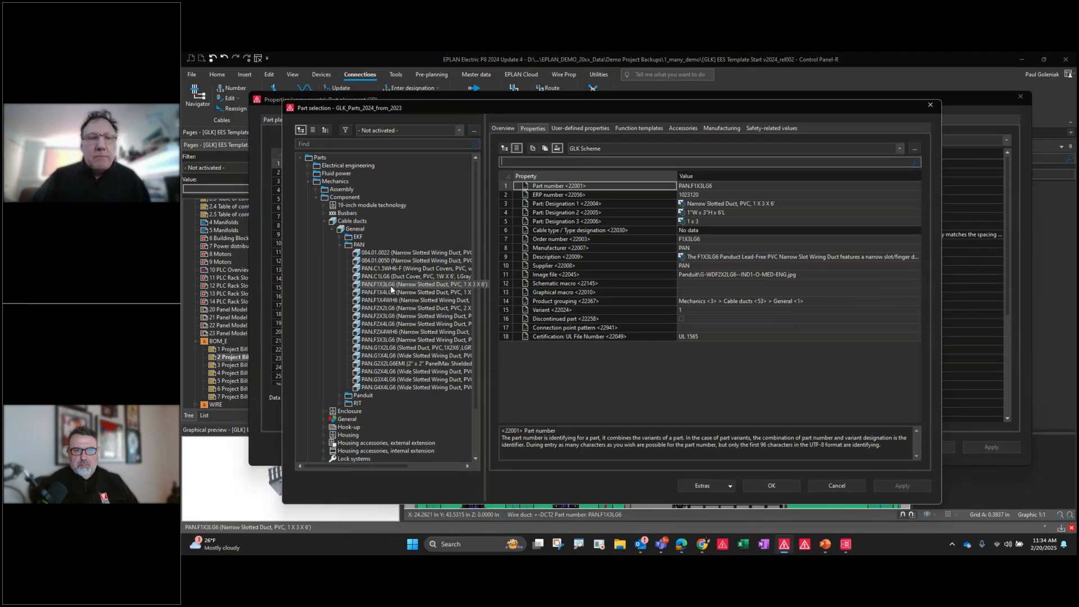
left_click(387, 319)
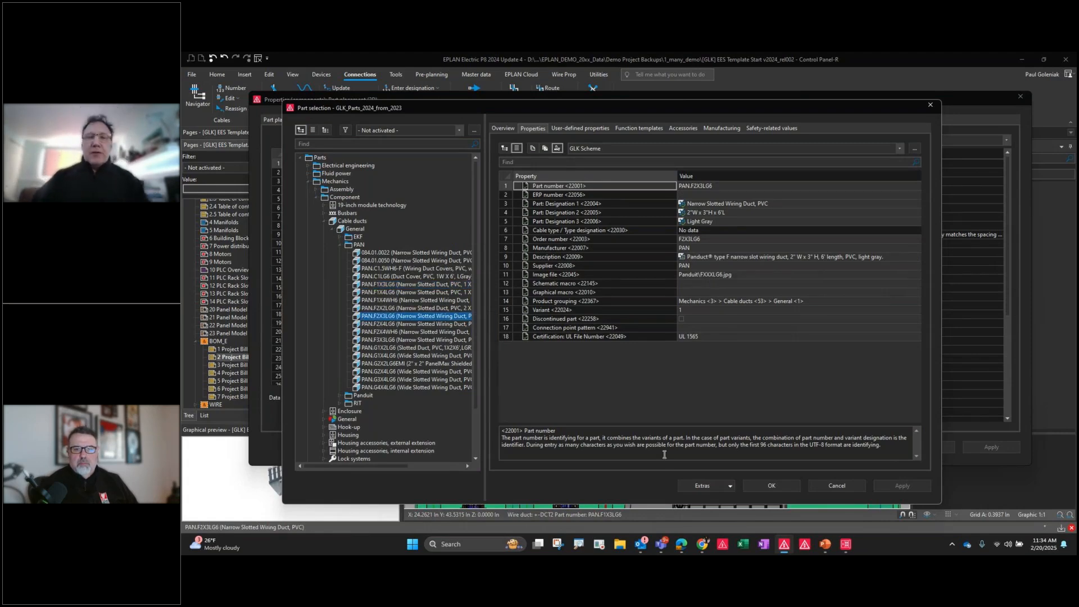
left_click(768, 487)
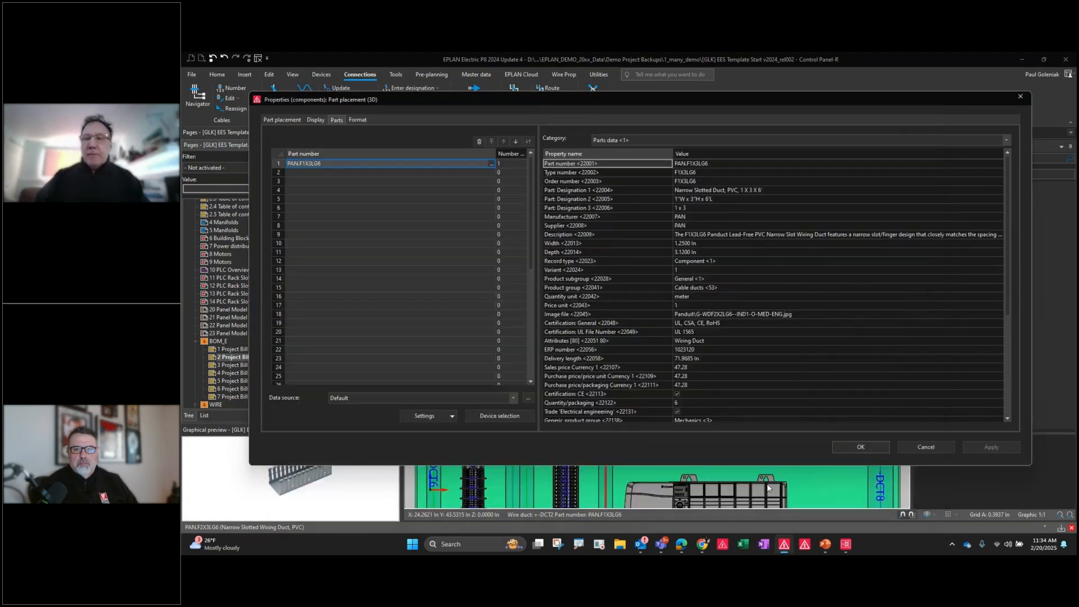
left_click(864, 450)
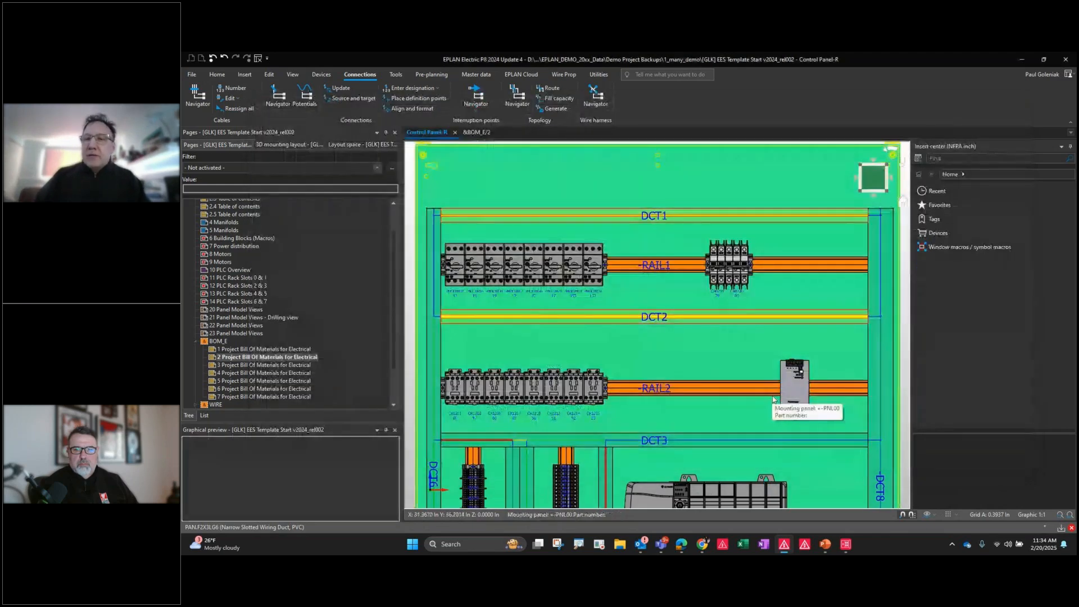
Update the part placement of DCT1 and DCT2, applying the new part dimensions to both ducts
left_click(905, 326)
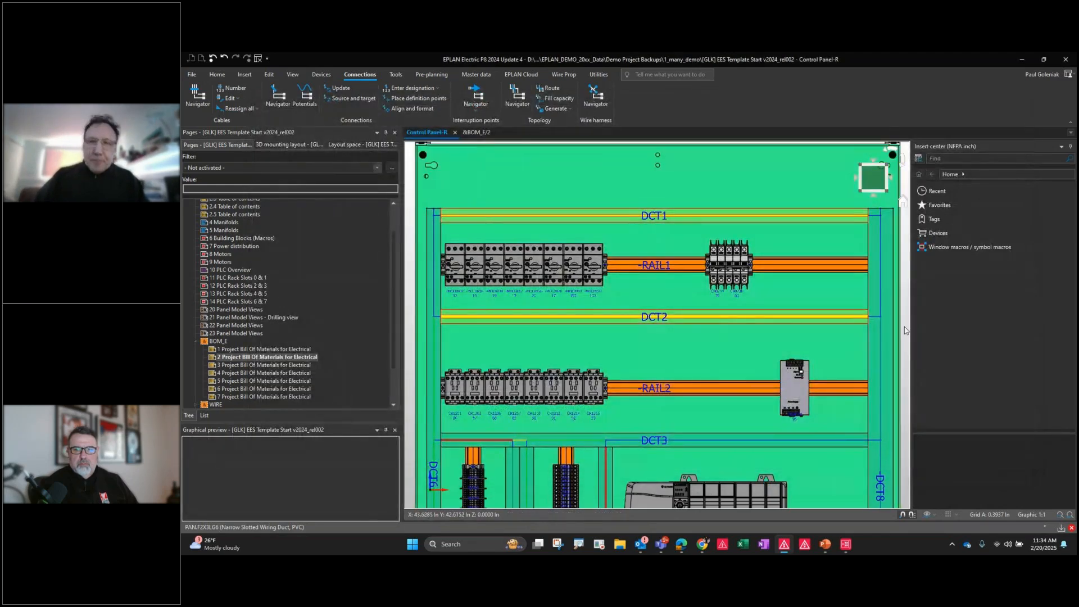
right_click(904, 326)
left_click(921, 185)
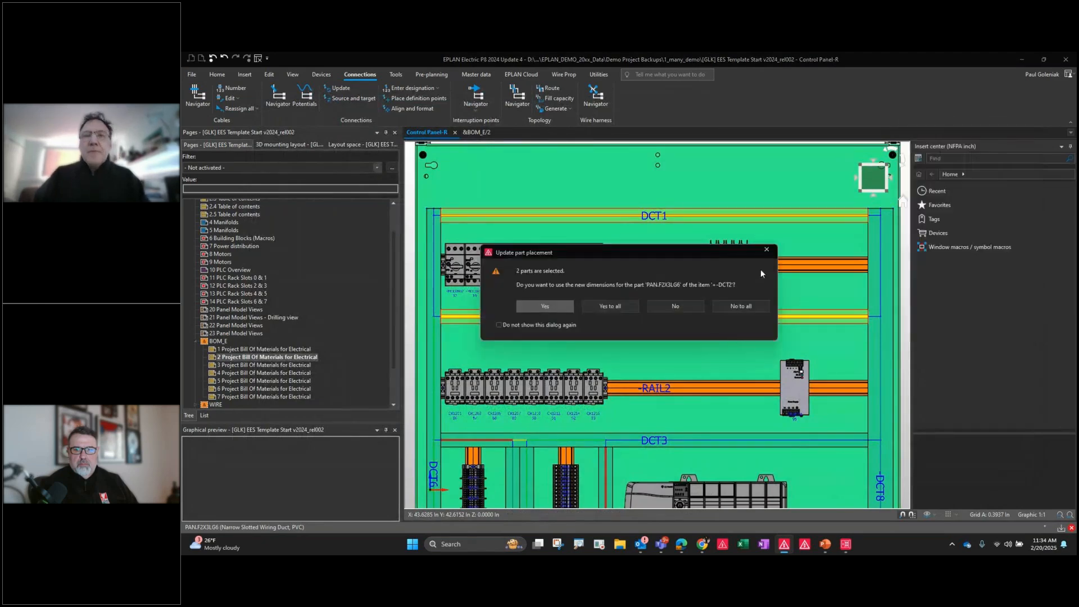
left_click(622, 308)
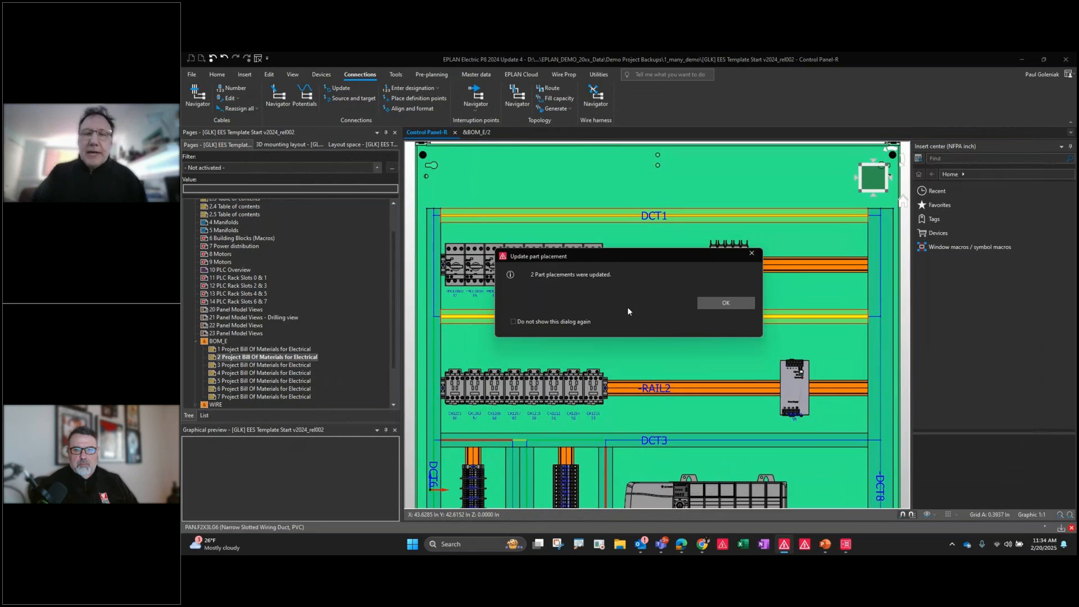
left_click_drag(625, 261, 647, 369)
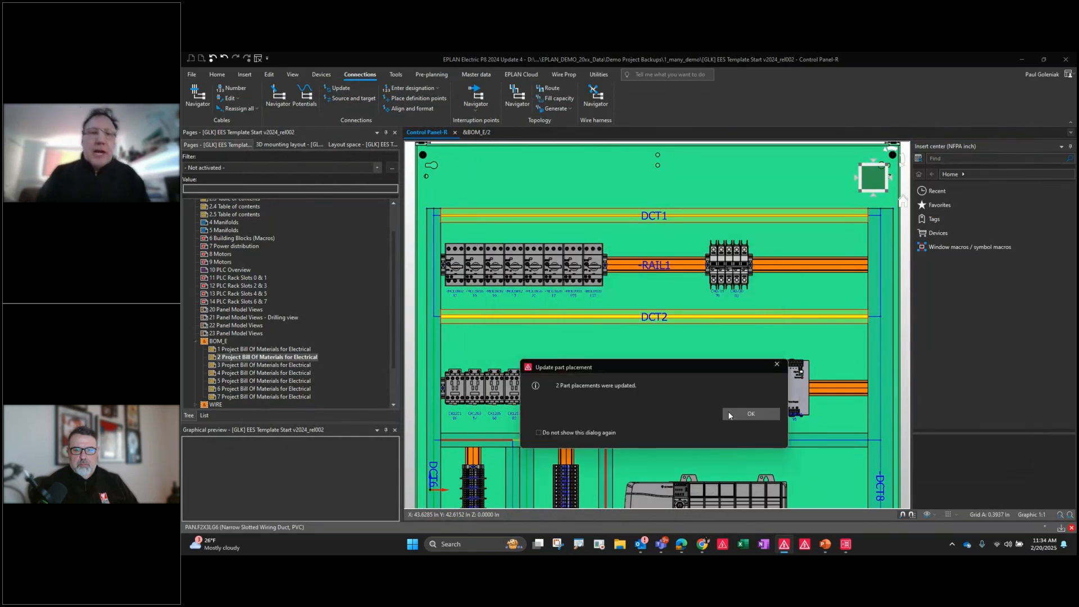
left_click(729, 411)
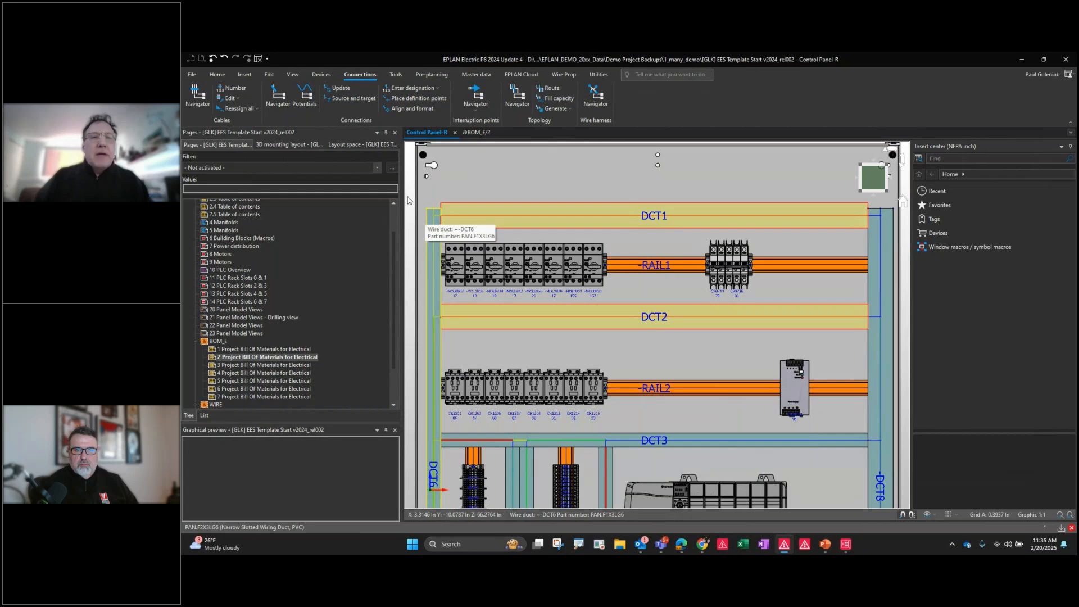
Change the lengths of the vertical wire ducts DCT6 and DCT8 so they extend to the upper edge of DCT1
left_click(245, 75)
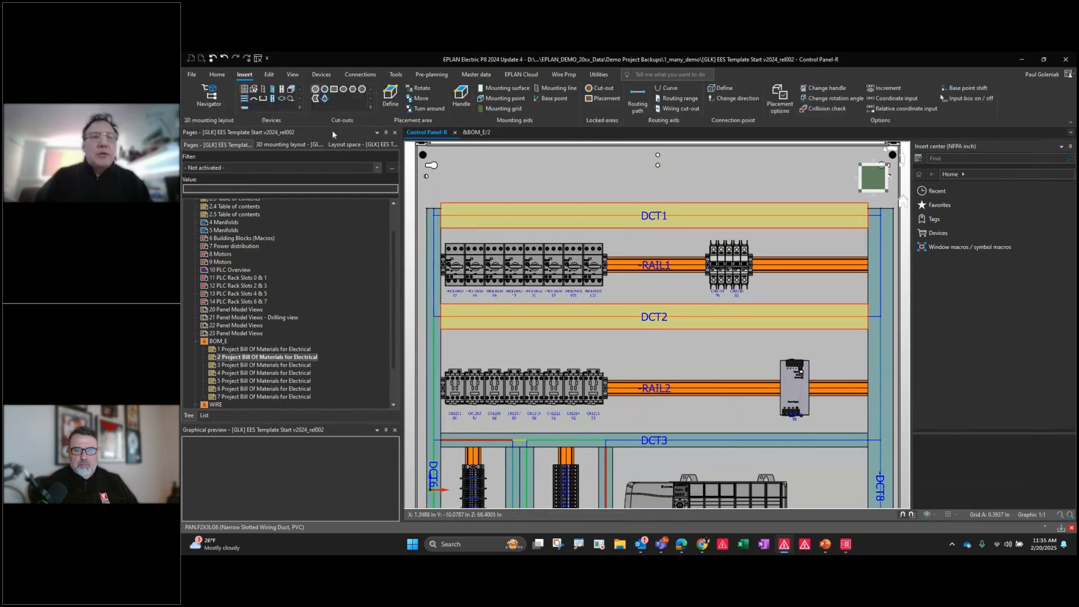
left_click(270, 74)
left_click(369, 88)
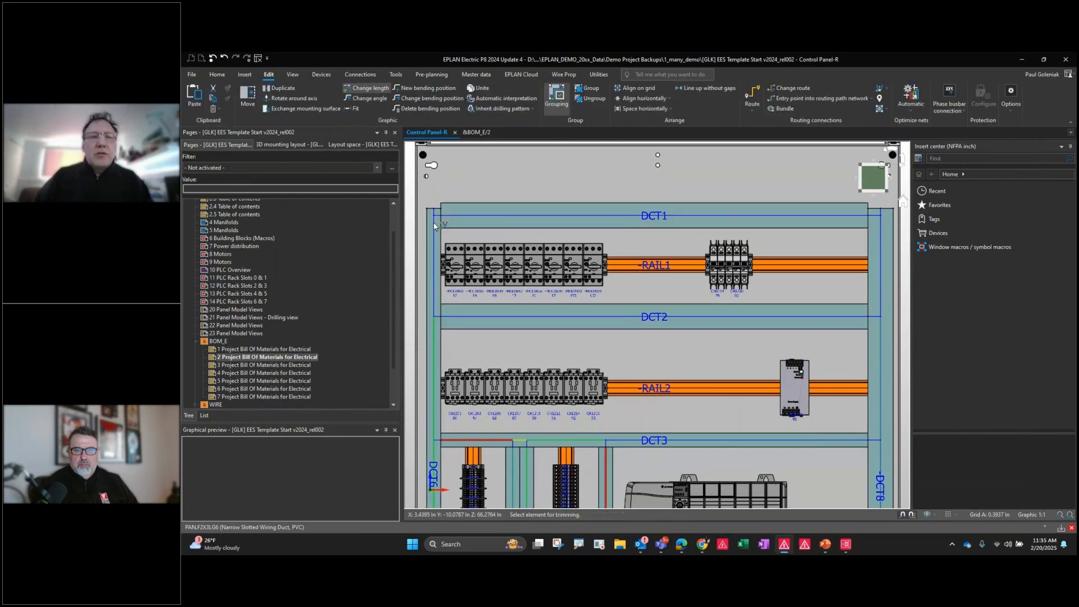
left_click(444, 205)
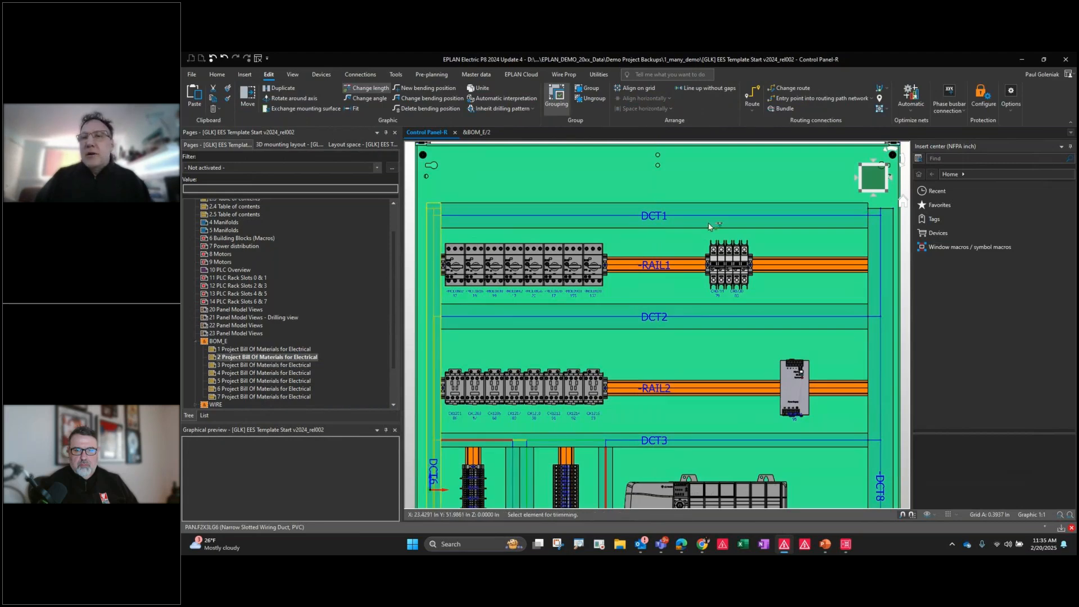
left_click(869, 206)
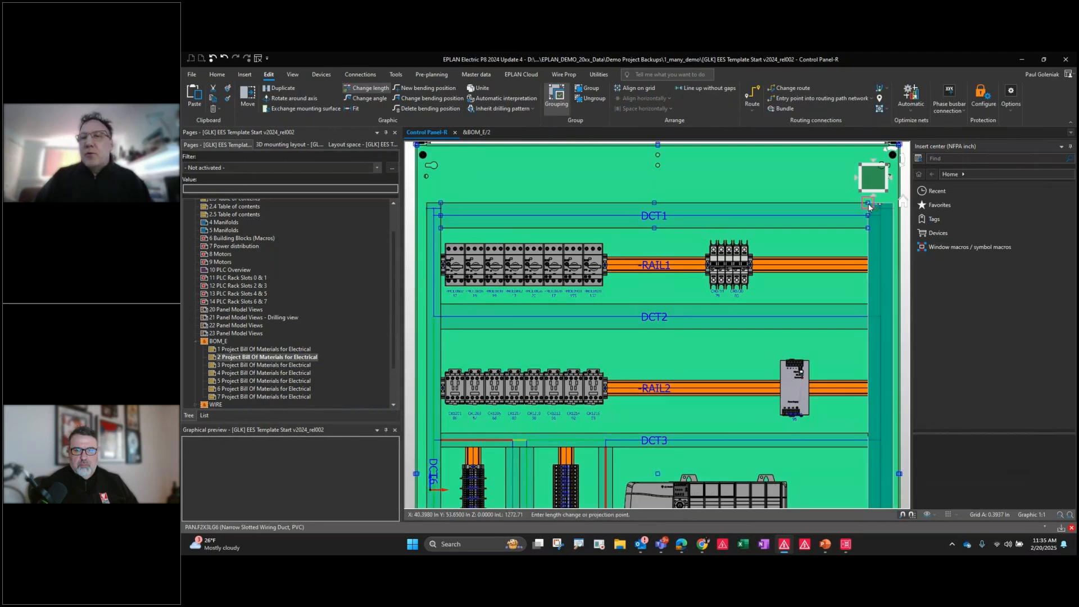
left_click(869, 207)
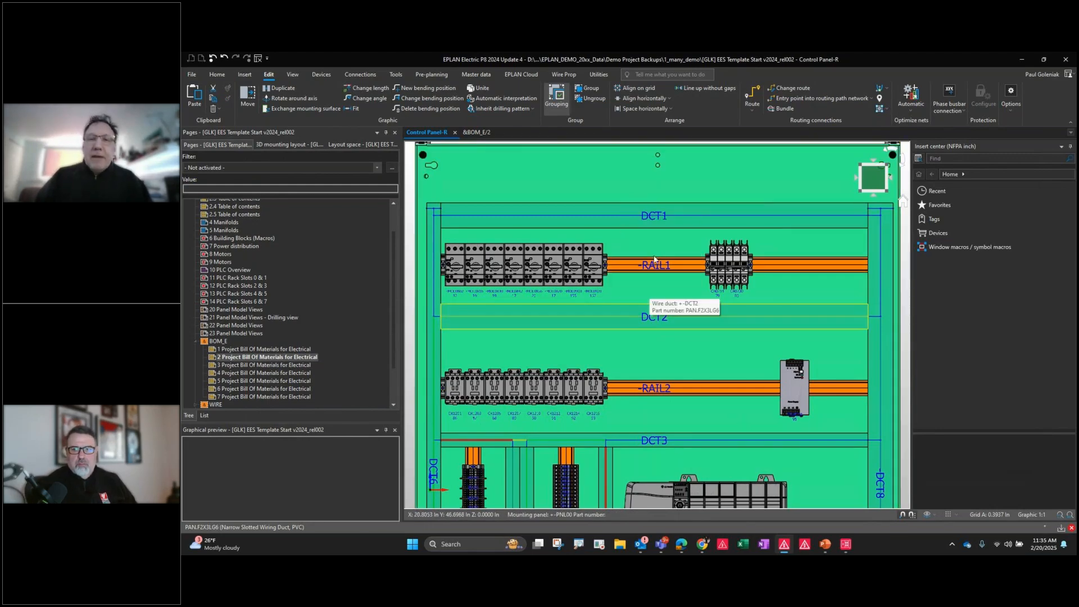
Reroute the connections with the widened ducts and check the fill capacity colours of DCT1 and DCT2
left_click(887, 109)
left_click(922, 131)
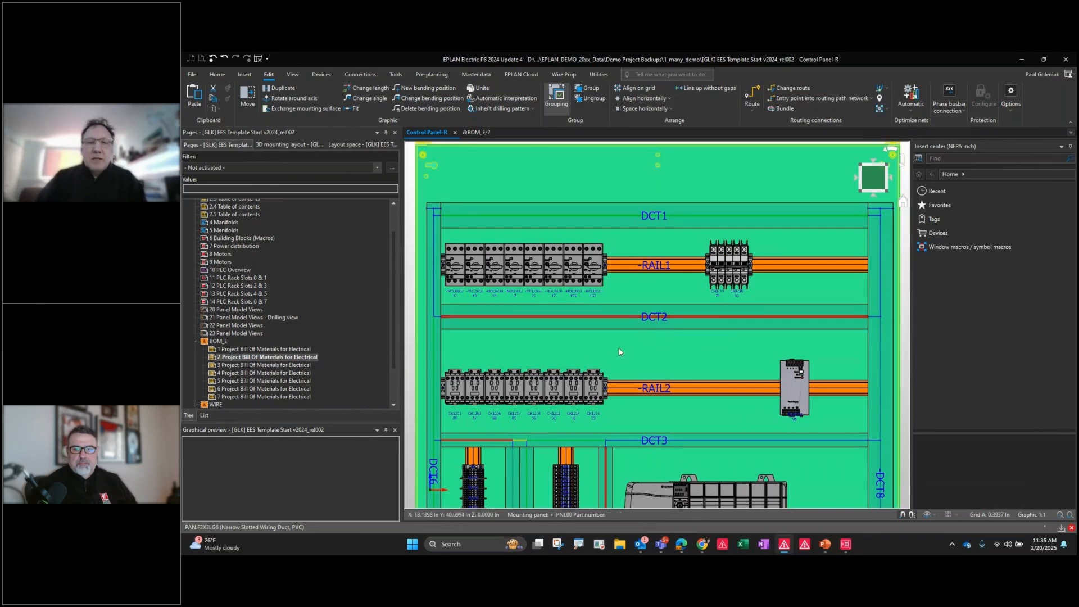
scroll(620, 352, "down", 1)
middle_click_drag(622, 348, 613, 311)
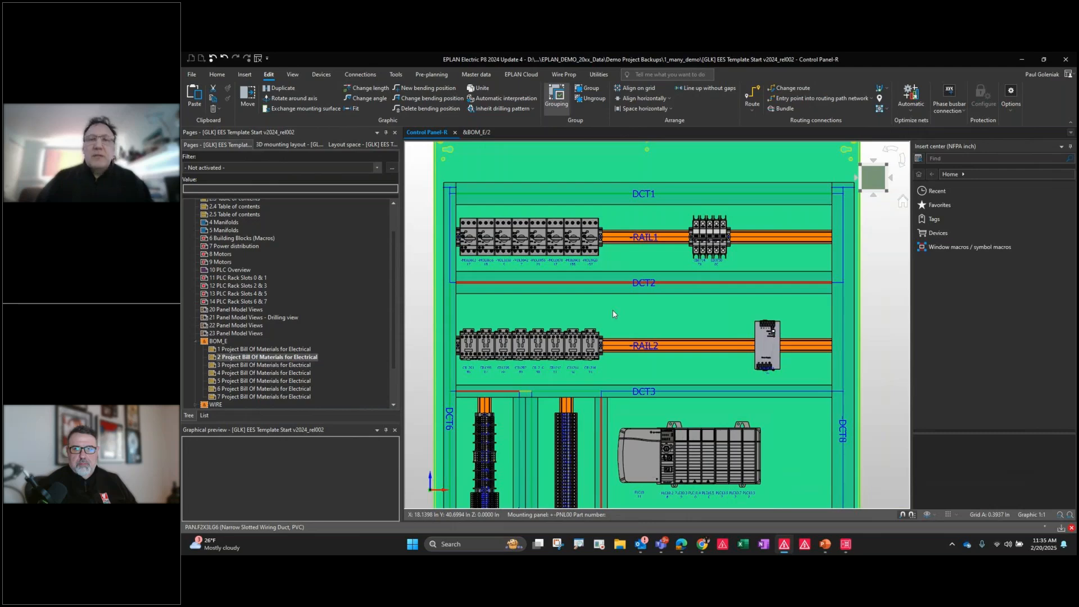
Show the routed connections in the layout space again, clear the selection and turn off the fill capacity display
key("ctrl+a")
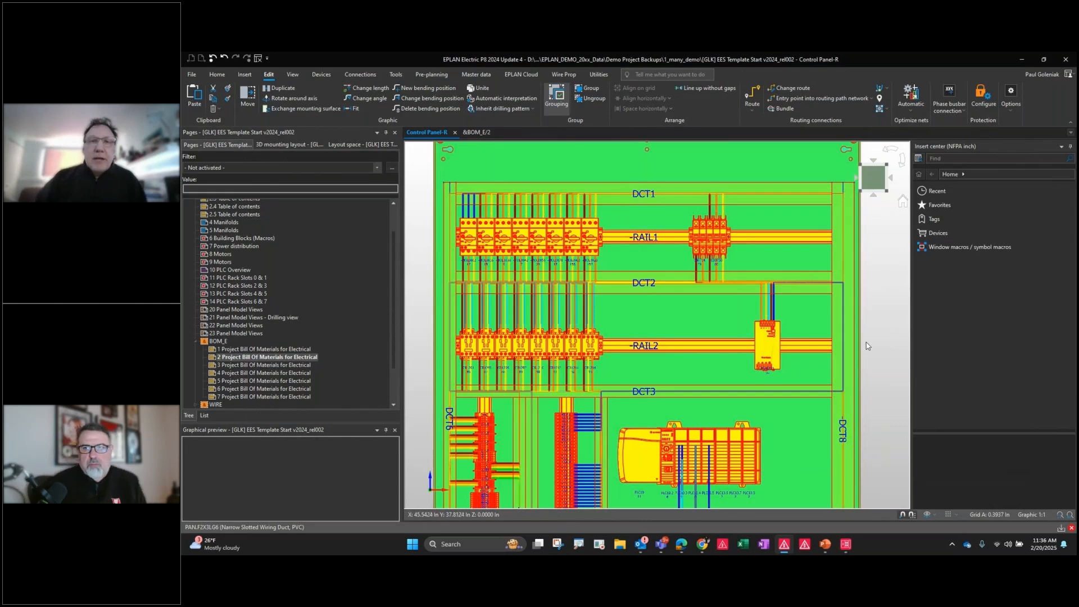
left_click(866, 345)
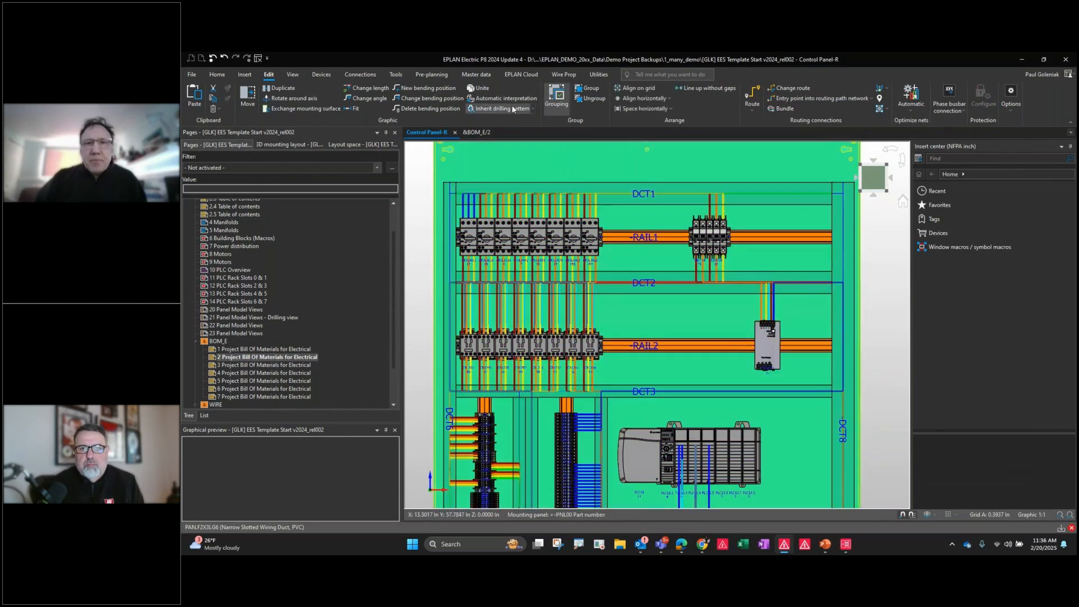
left_click(292, 75)
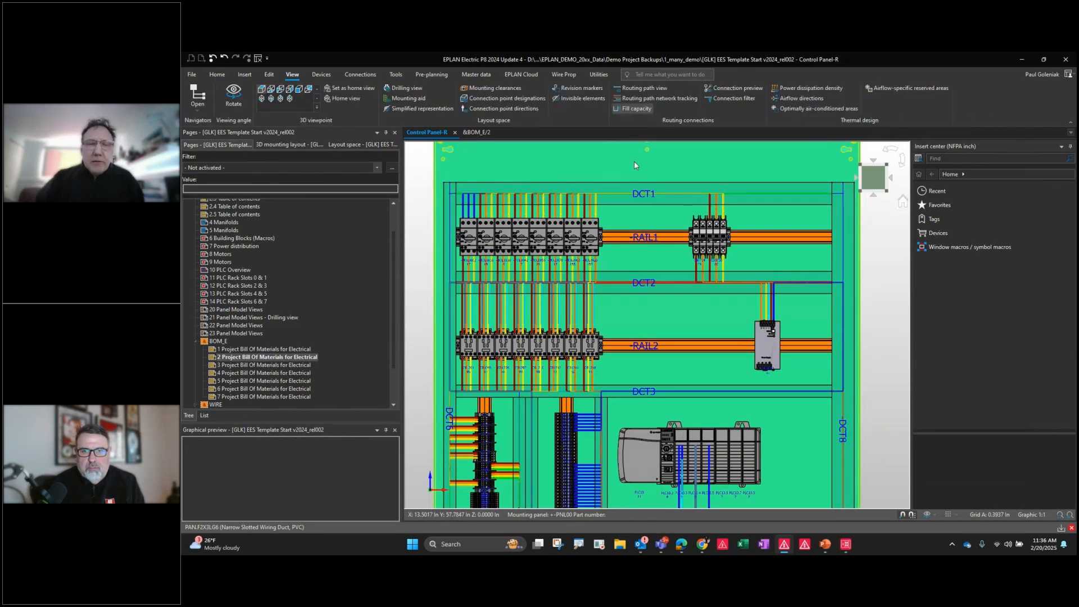
Review the layout space connection filter in the properties of wire duct HVDCT1 and leave it without changes
middle_click_drag(566, 444, 644, 251)
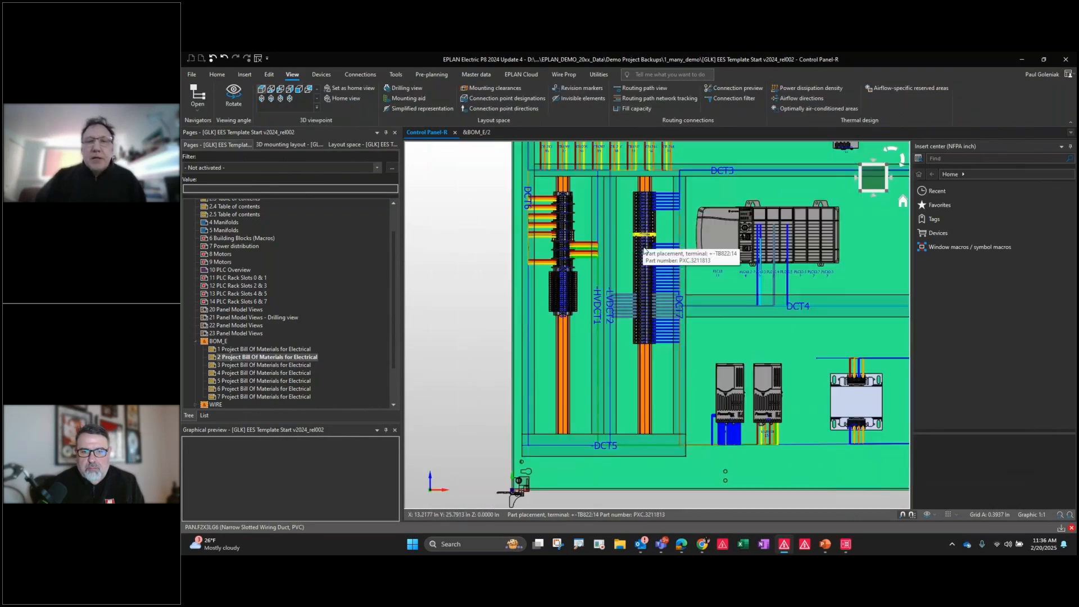
scroll(597, 301, "up", 5)
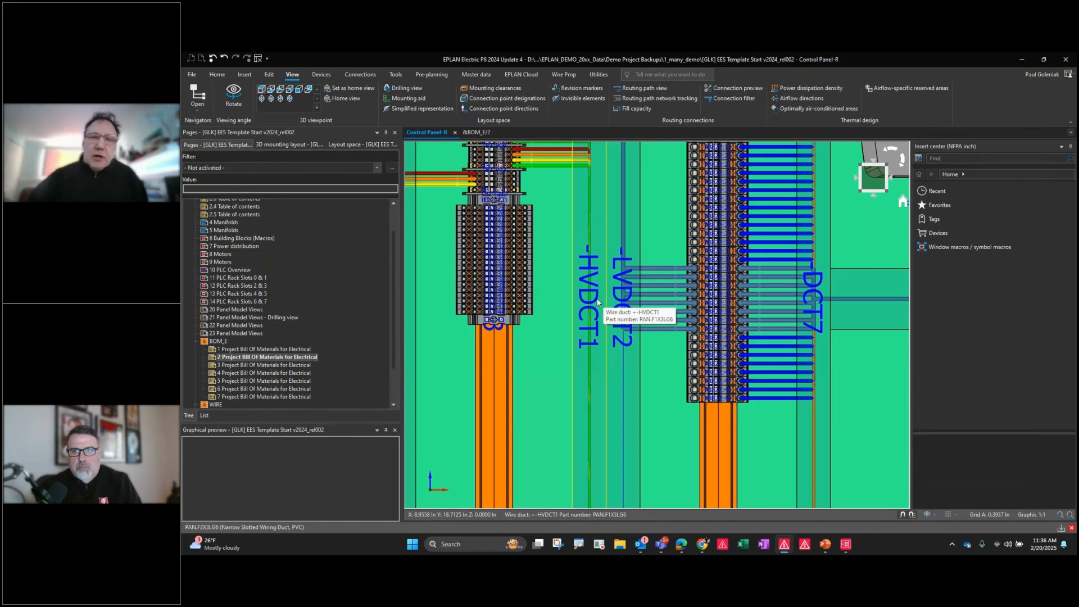
double_click(598, 229)
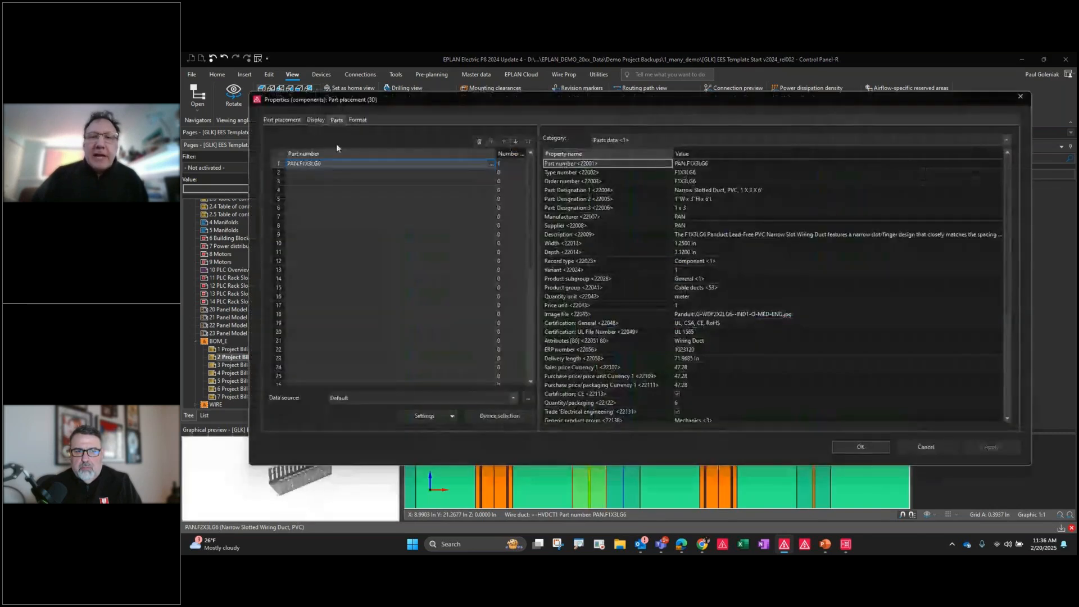
left_click(281, 120)
left_click(663, 293)
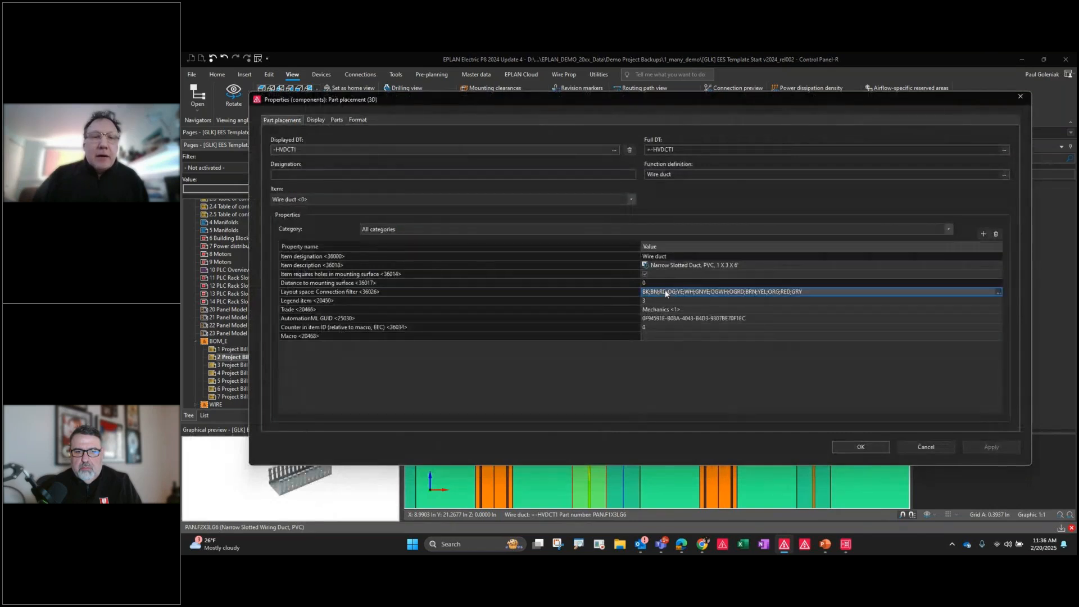
left_click(471, 293)
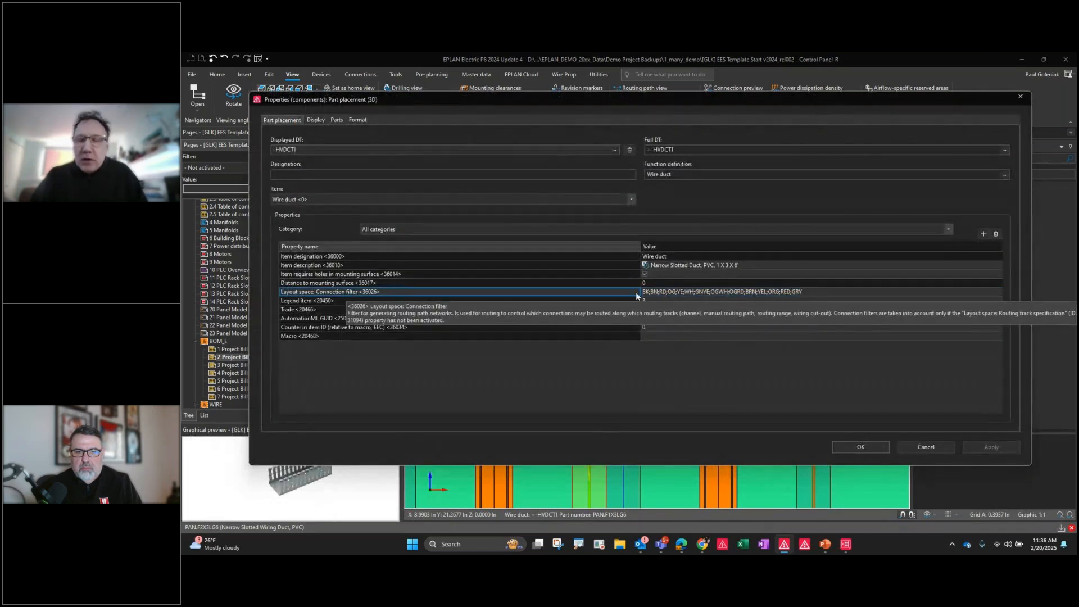
left_click(664, 292)
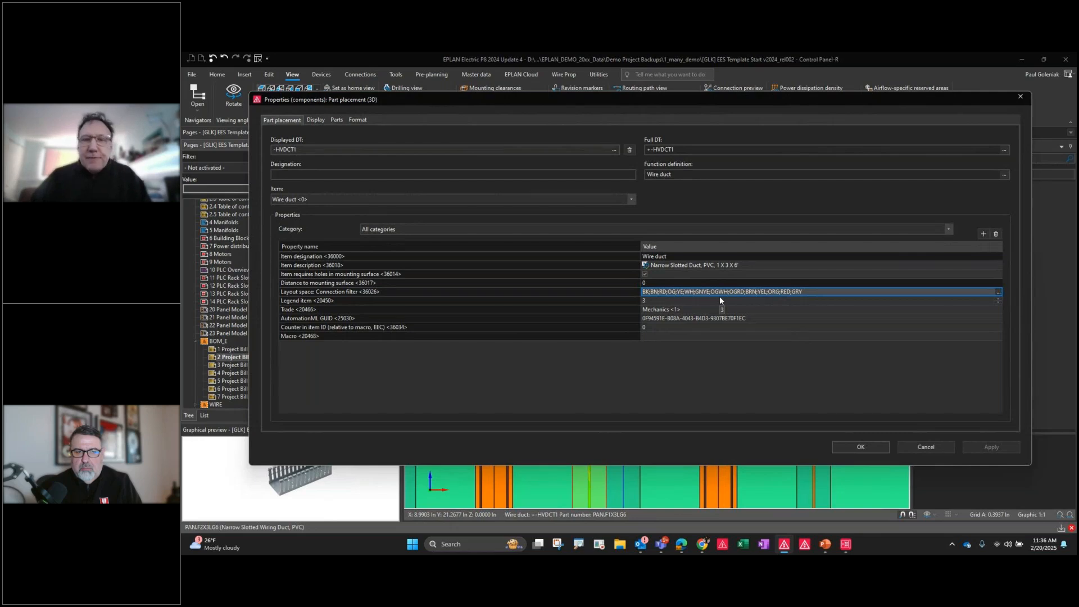
key("Escape")
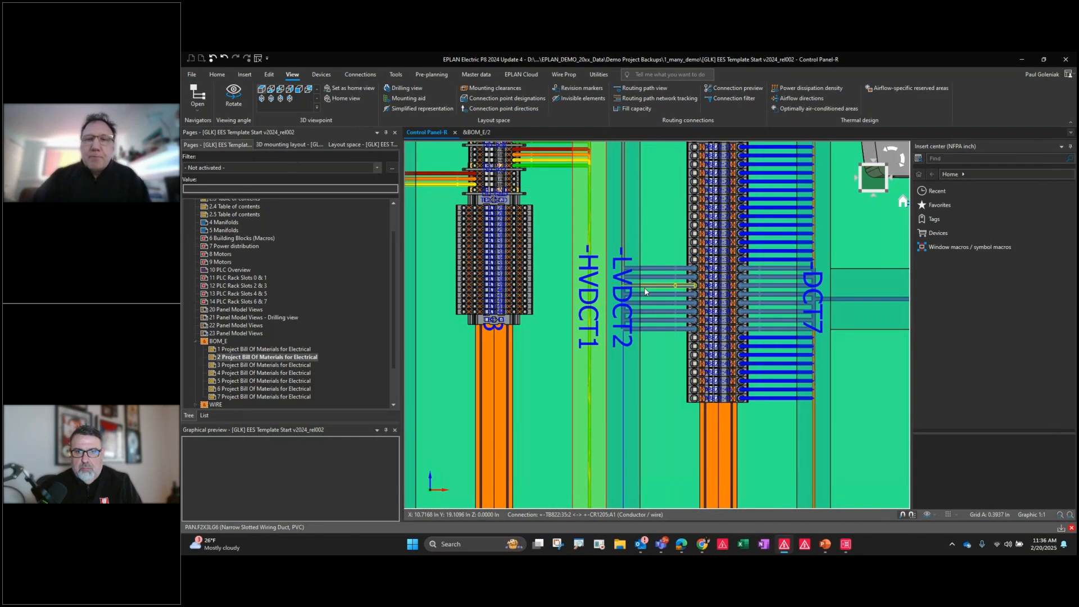
scroll(645, 292, "down", 1)
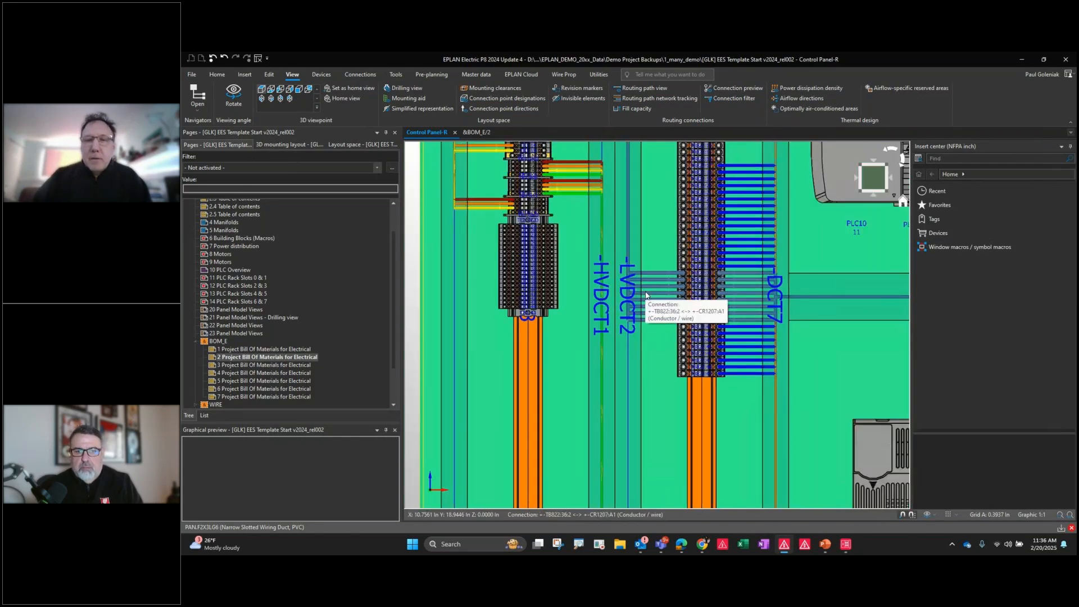
scroll(645, 294, "down", 3)
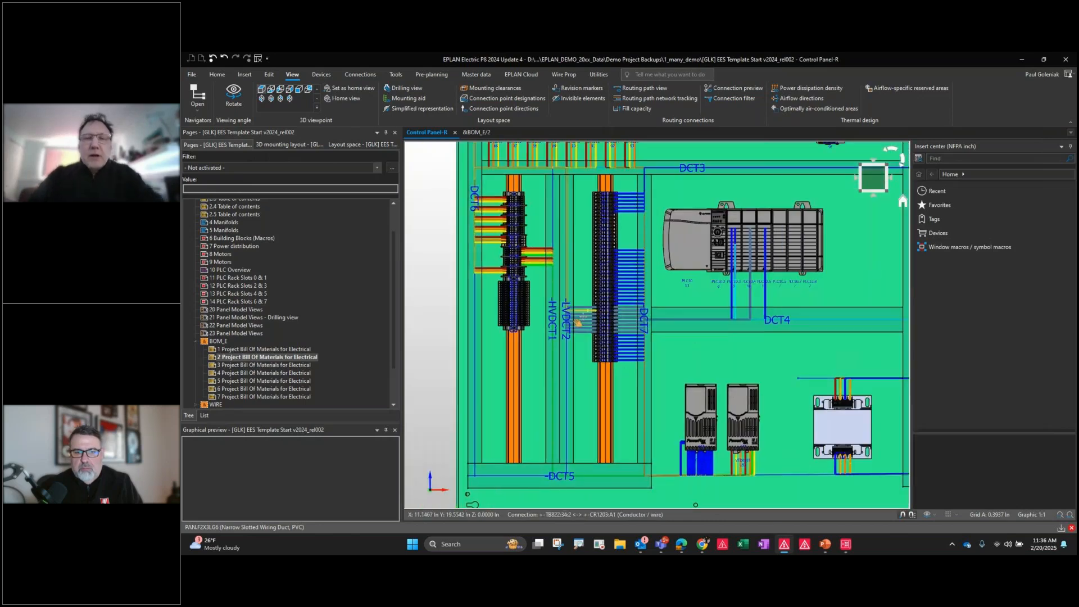
scroll(578, 322, "down", 2)
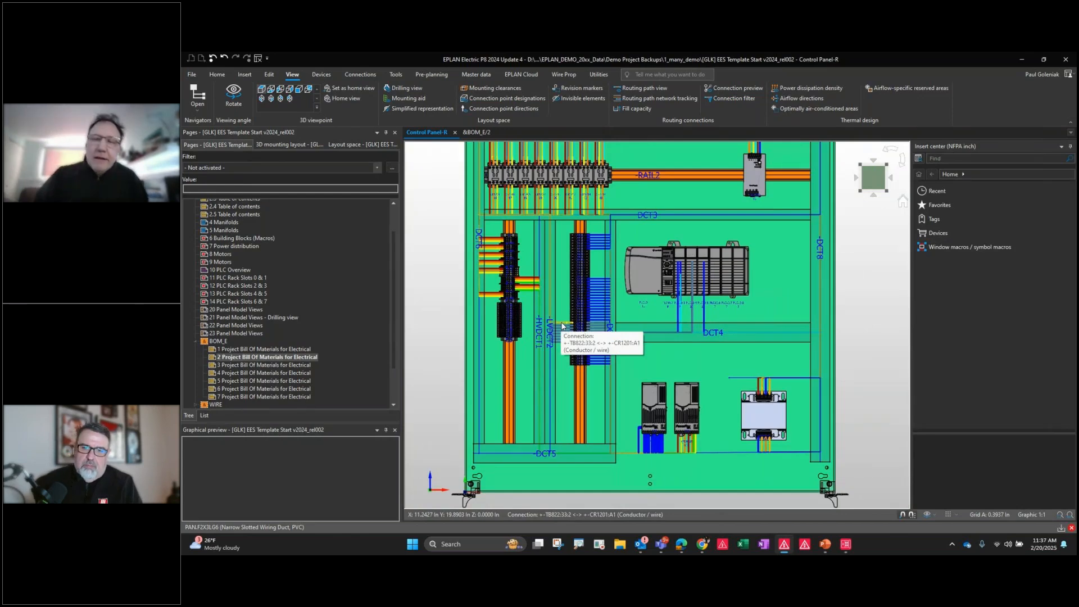
Open the message management and look through the error messages down to the connection cross-section errors of the control panel
scroll(851, 315, "down", 3)
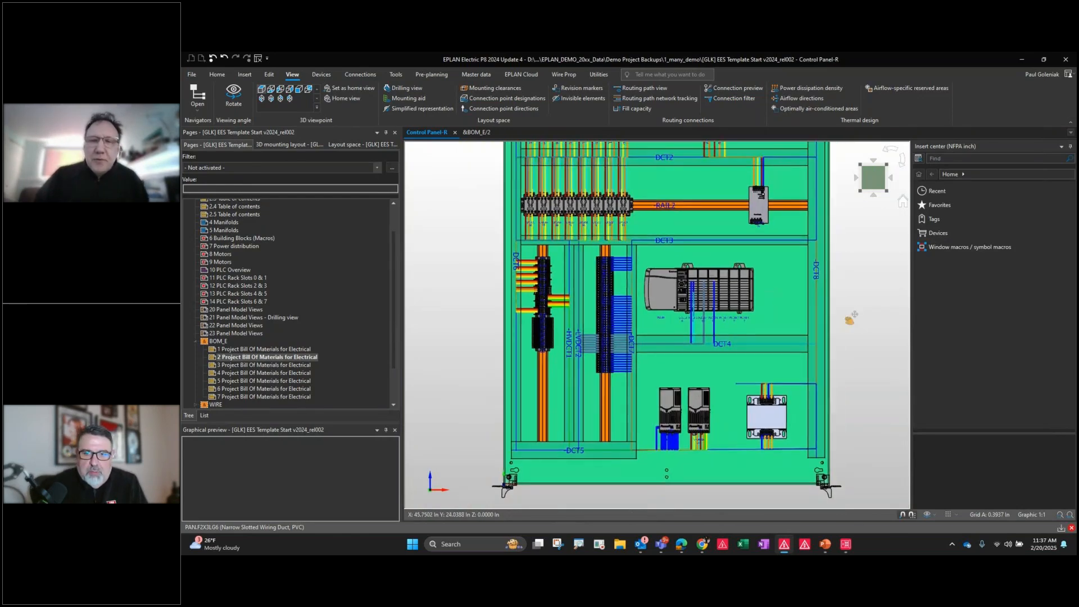
scroll(835, 342, "down", 4)
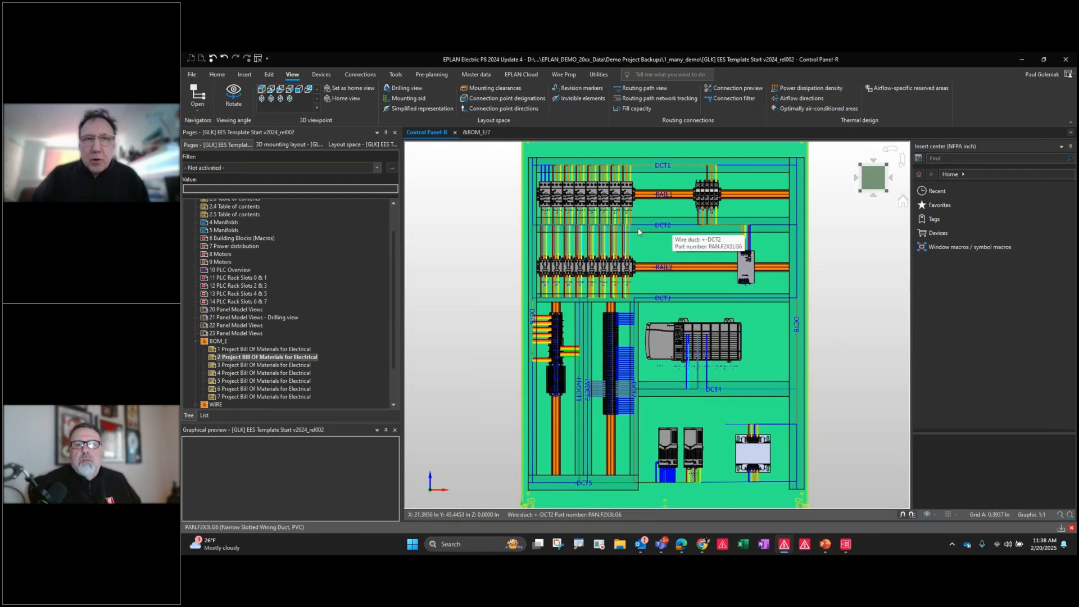
left_click(396, 75)
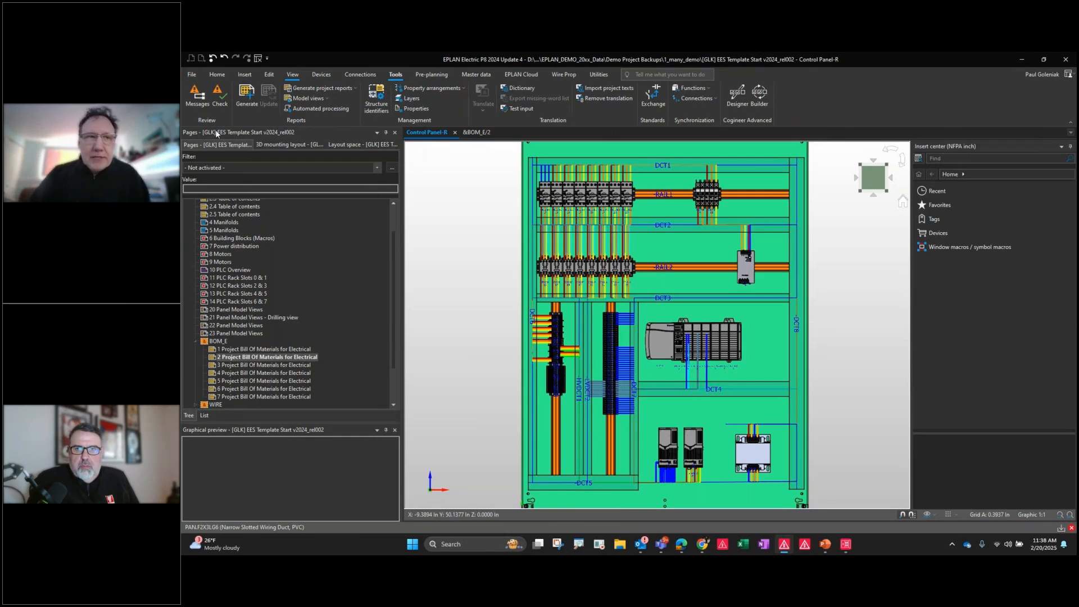
left_click(199, 98)
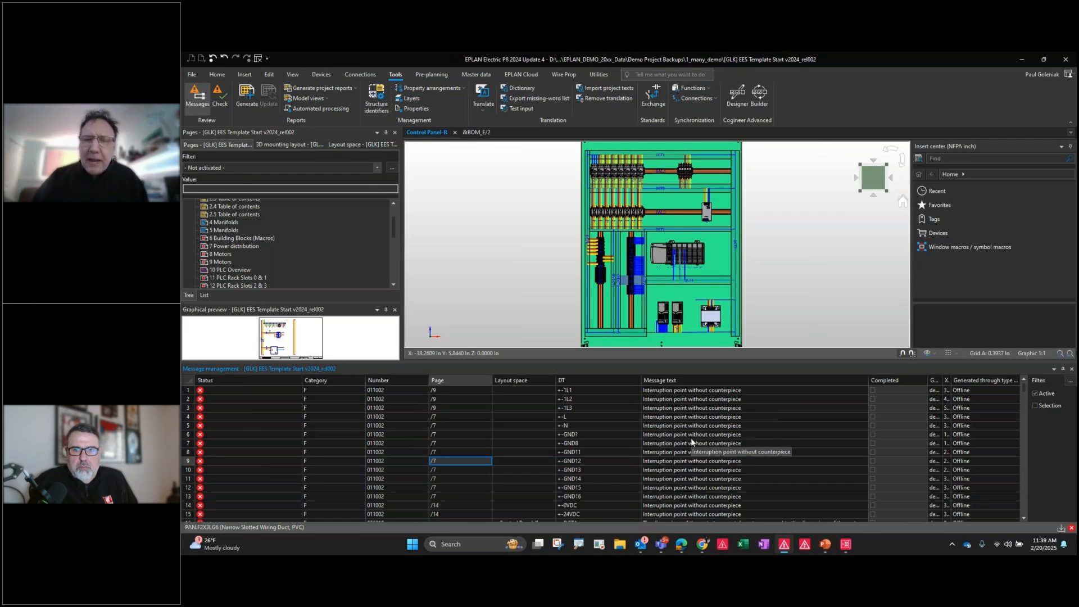
scroll(693, 442, "down", 2)
scroll(691, 442, "down", 4)
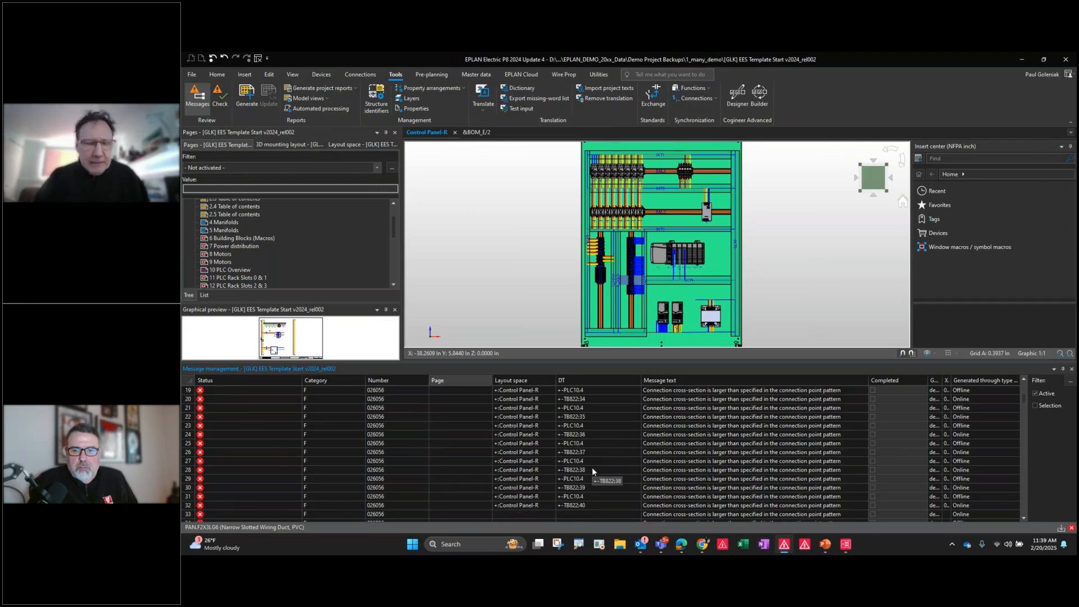
scroll(606, 473, "down", 1)
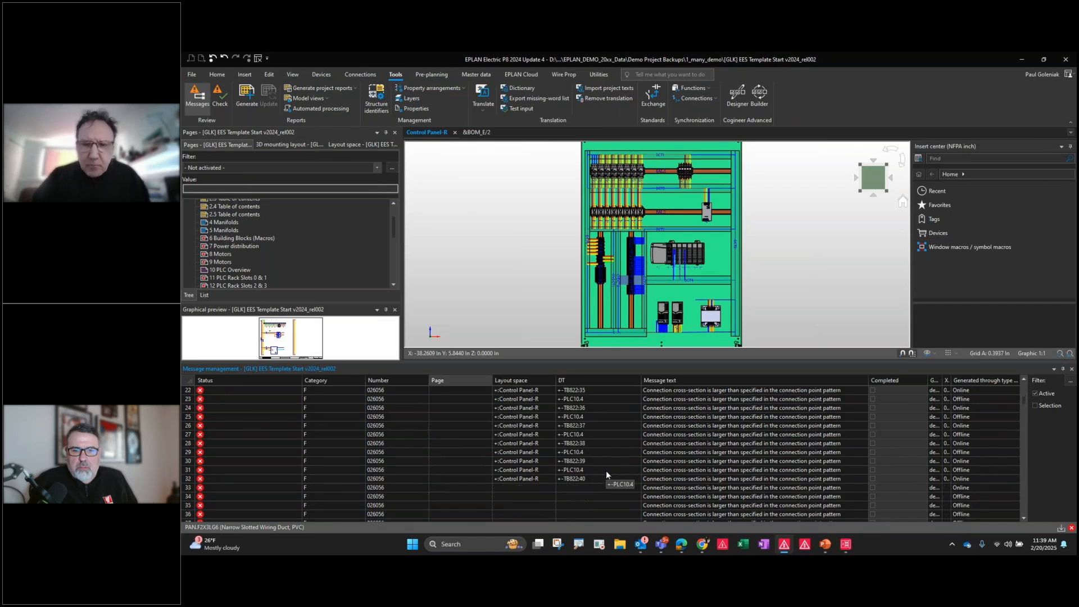
scroll(611, 471, "down", 4)
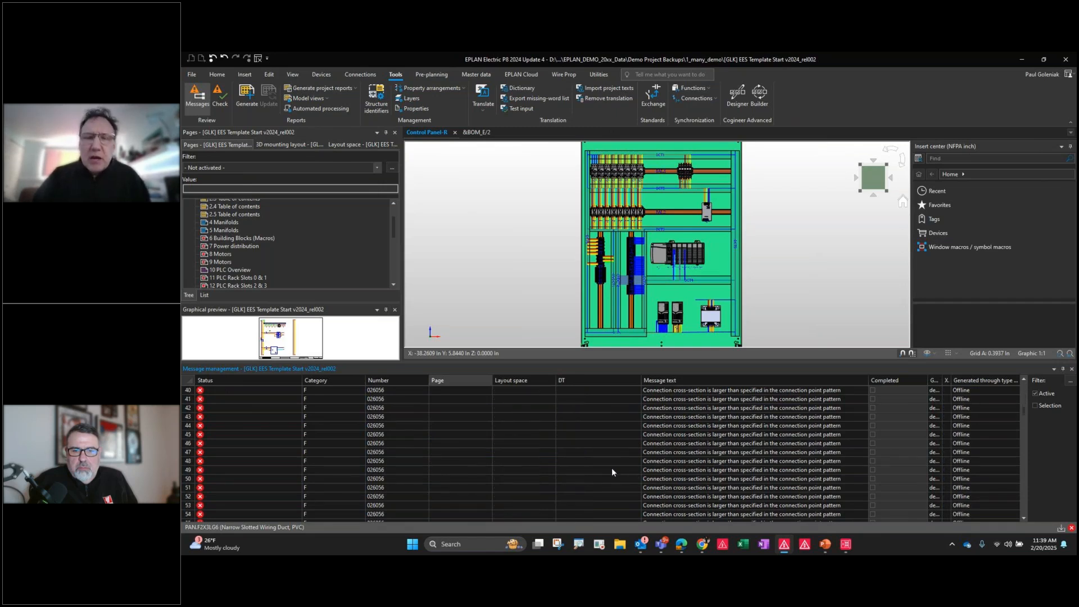
scroll(612, 472, "down", 9)
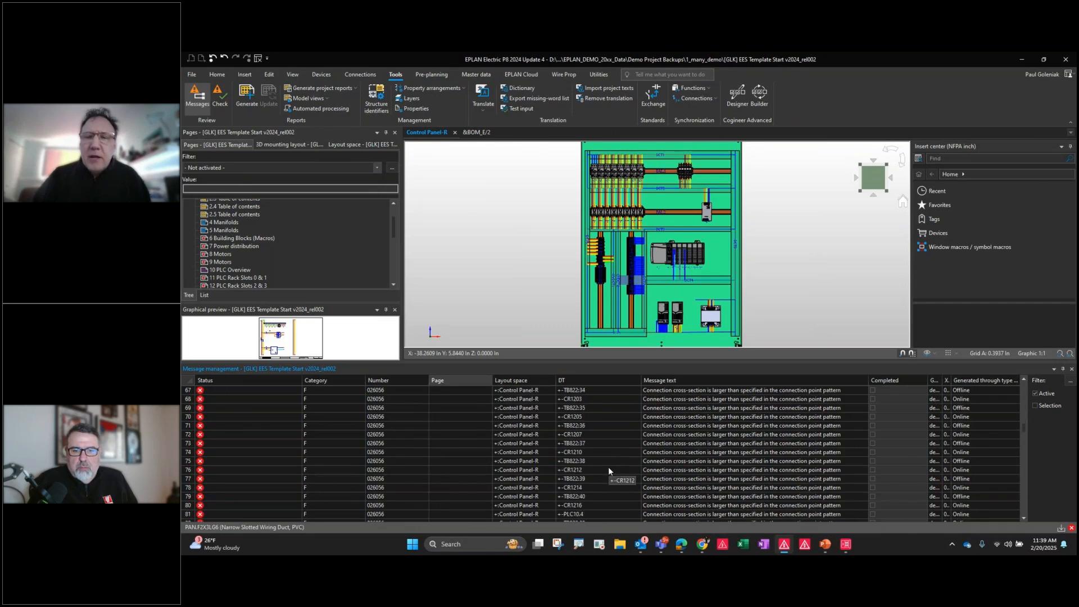
Try to call up the online help for the cross-section error message of terminal TB822:36
left_click(669, 426)
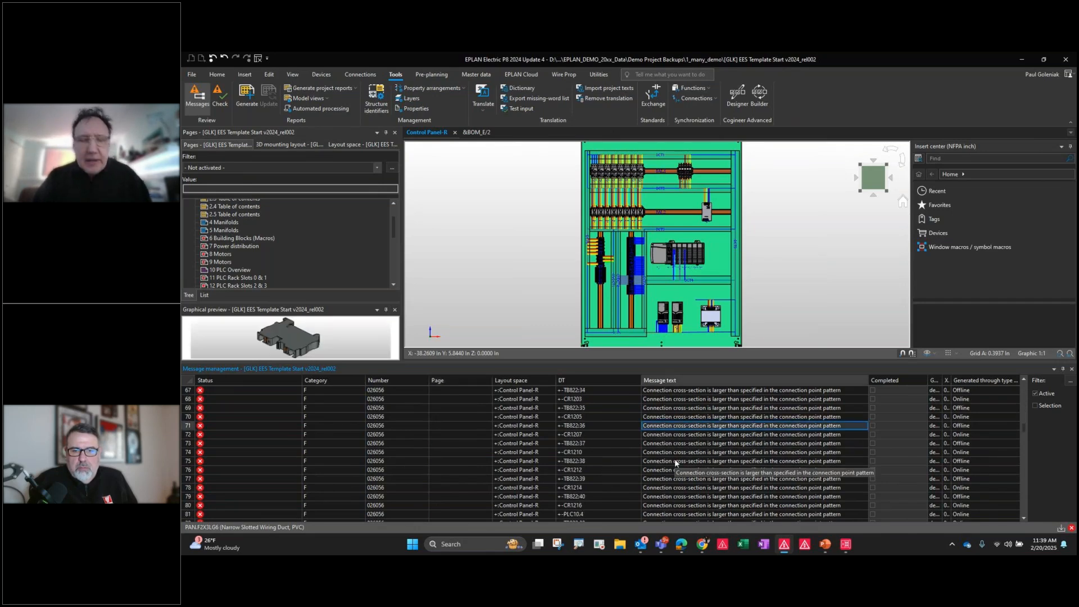
key("F1")
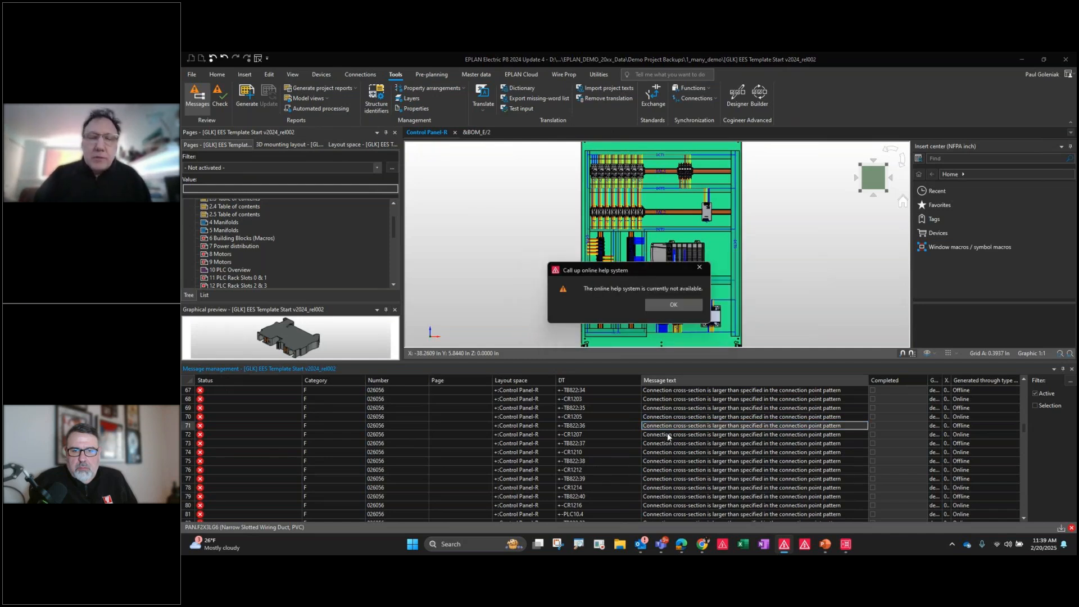
key("Return")
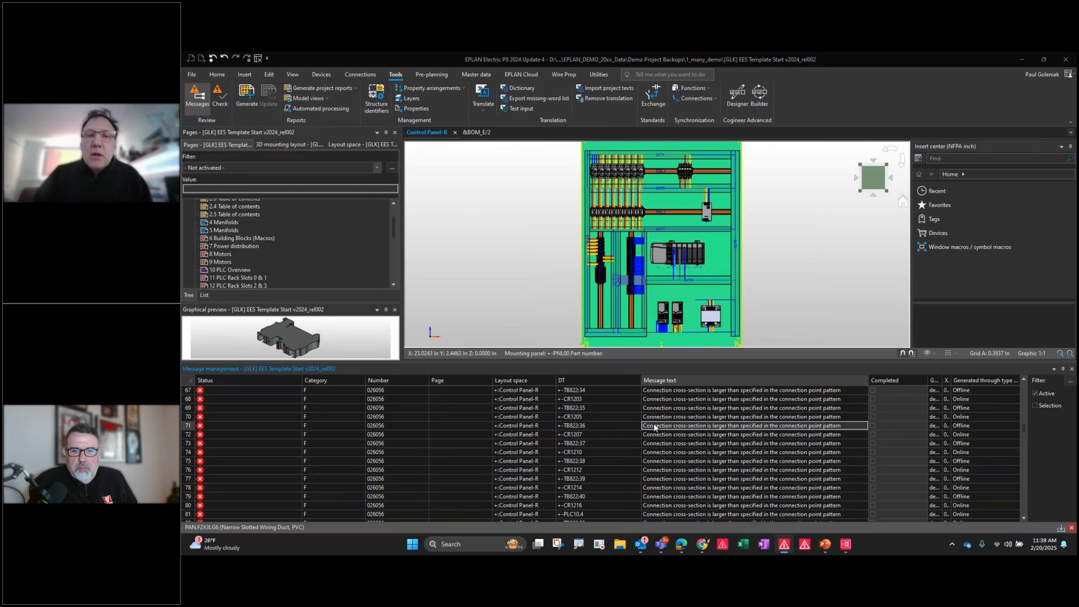
key("F1")
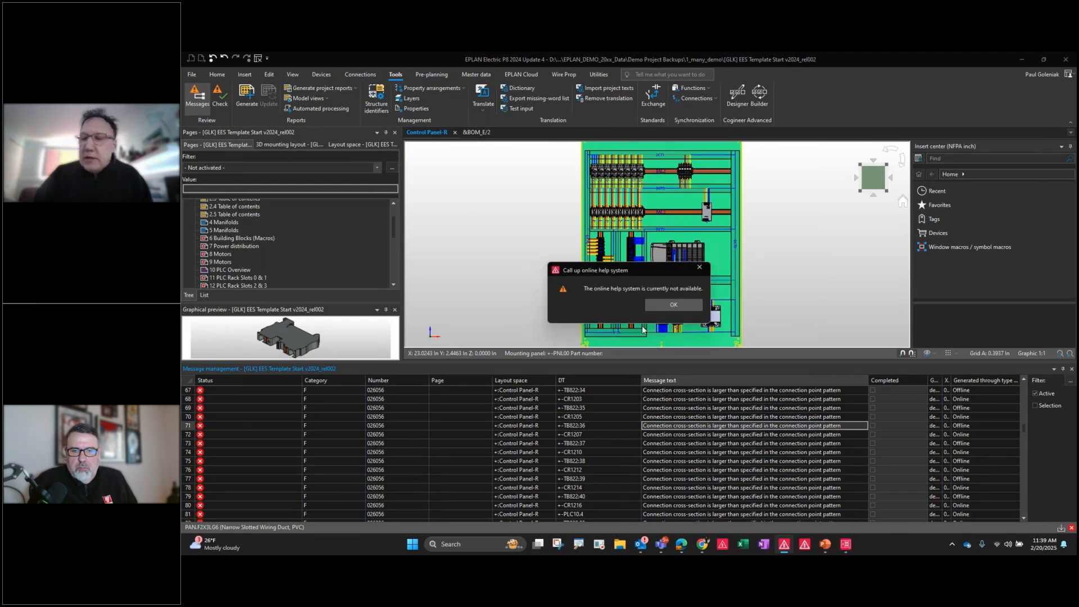
left_click(672, 306)
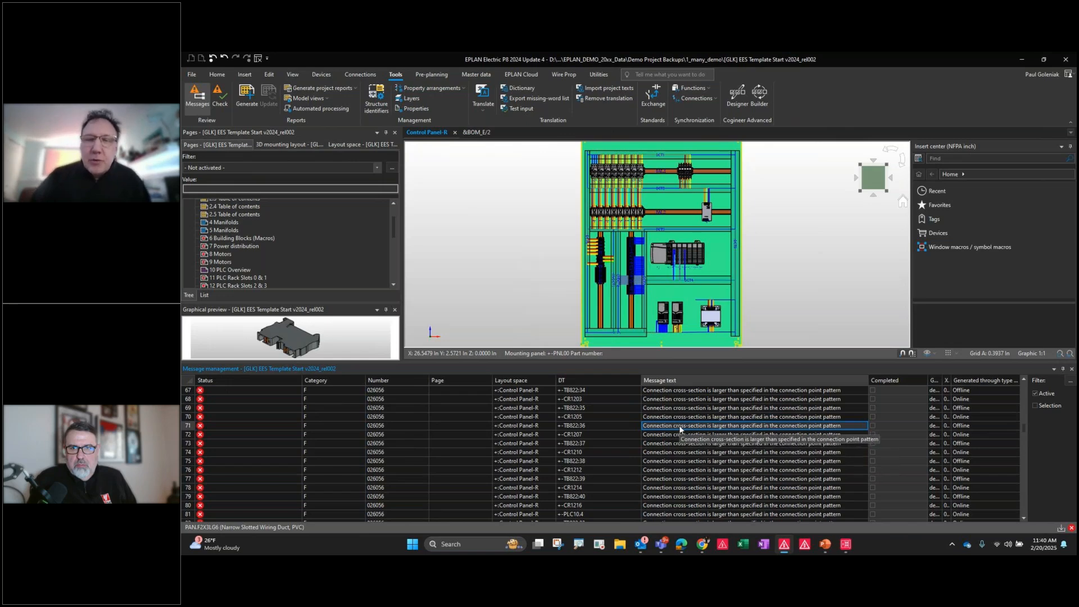
Locate contactor CR1205 from its error message and review the minimum and maximum AWG in its connection point pattern
double_click(571, 417)
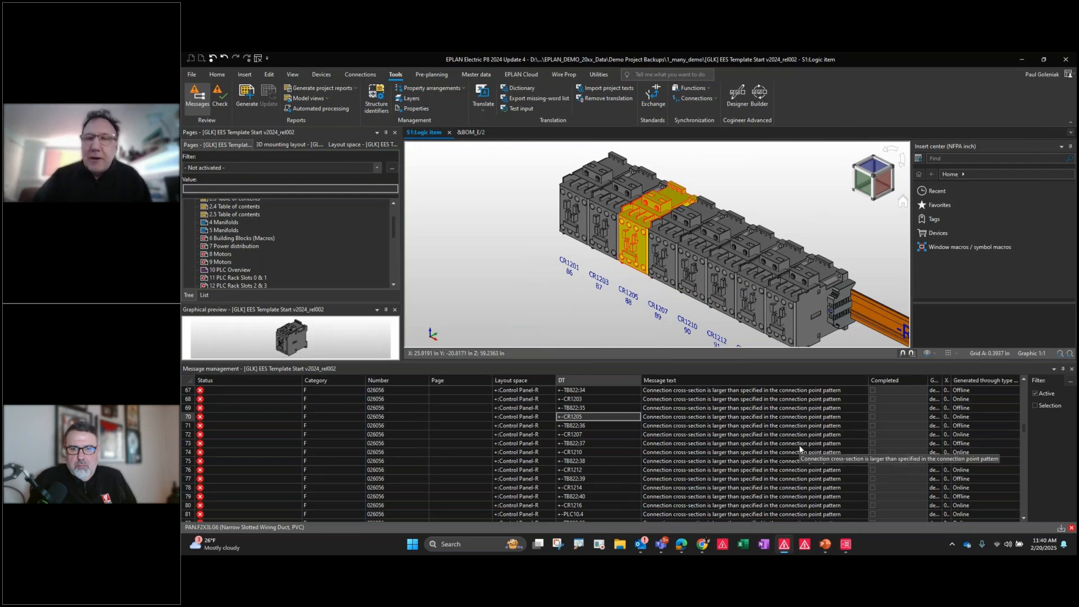
double_click(632, 243)
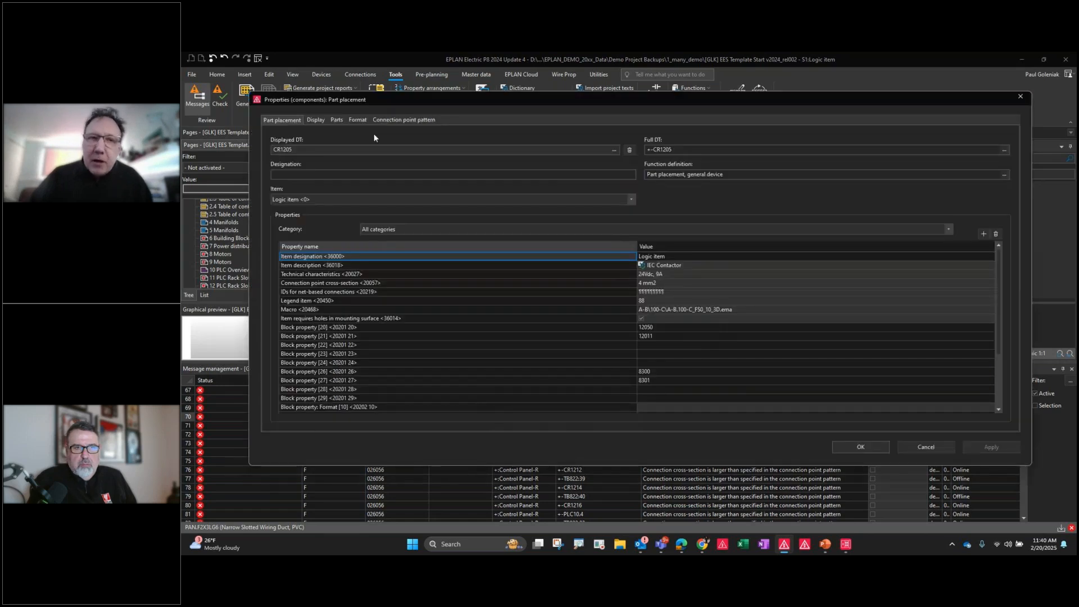
left_click(403, 119)
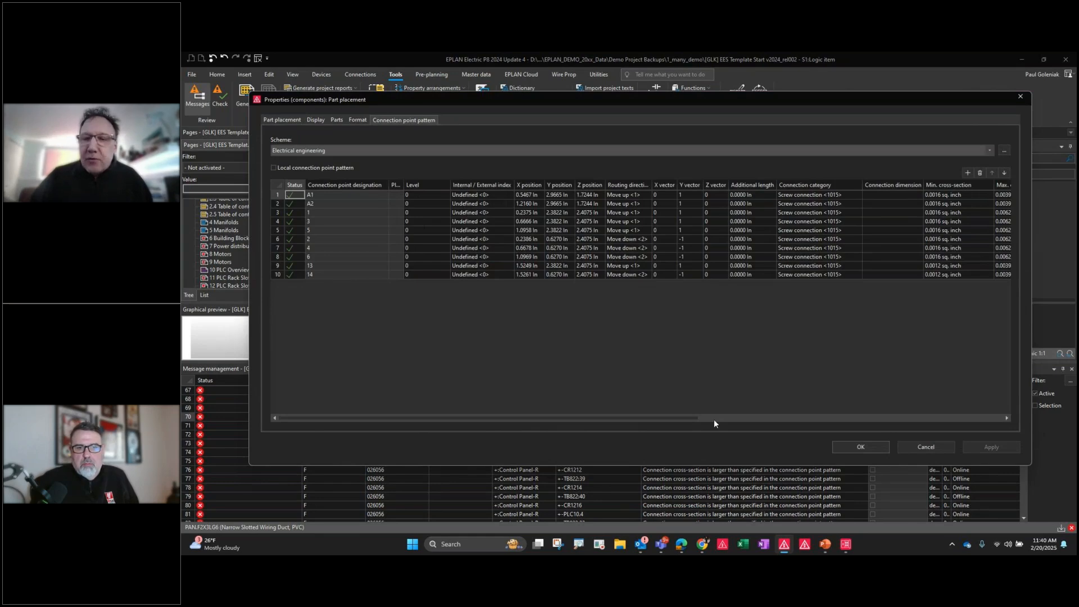
left_click_drag(686, 417, 920, 410)
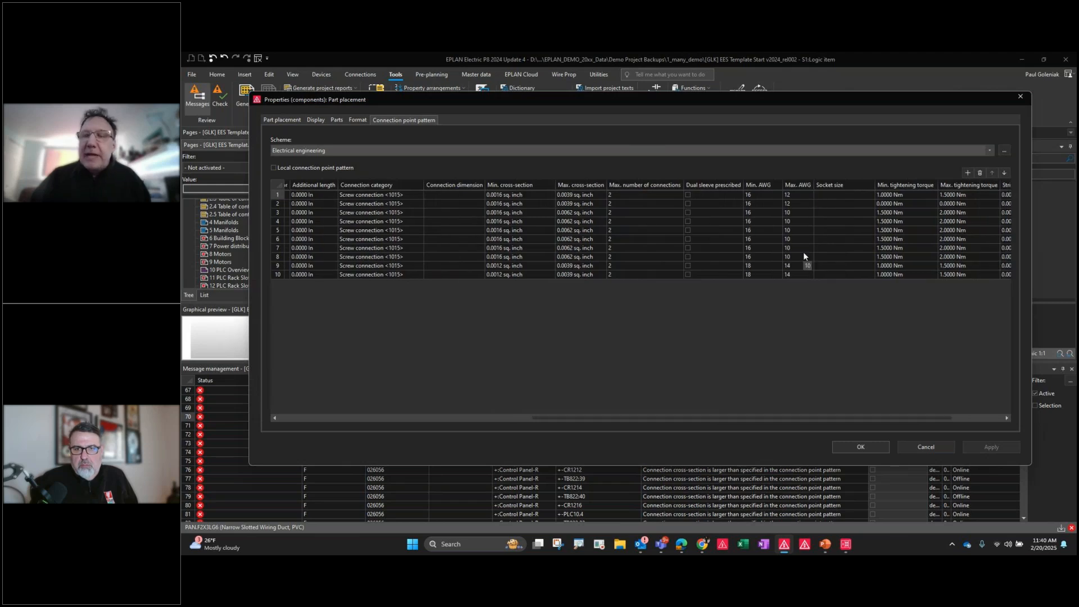
left_click_drag(750, 194, 808, 281)
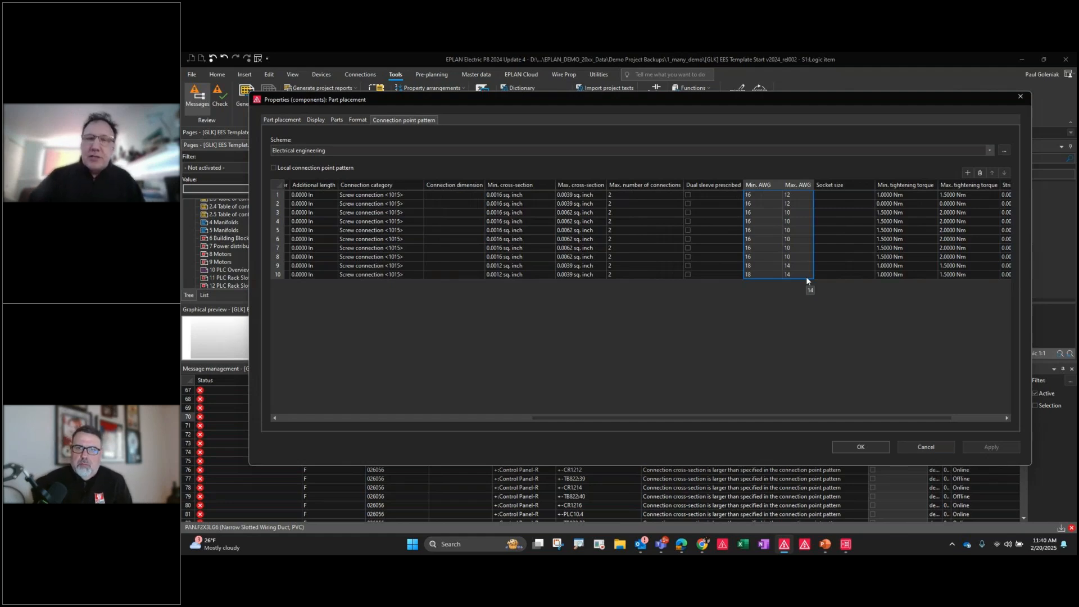
key("Escape")
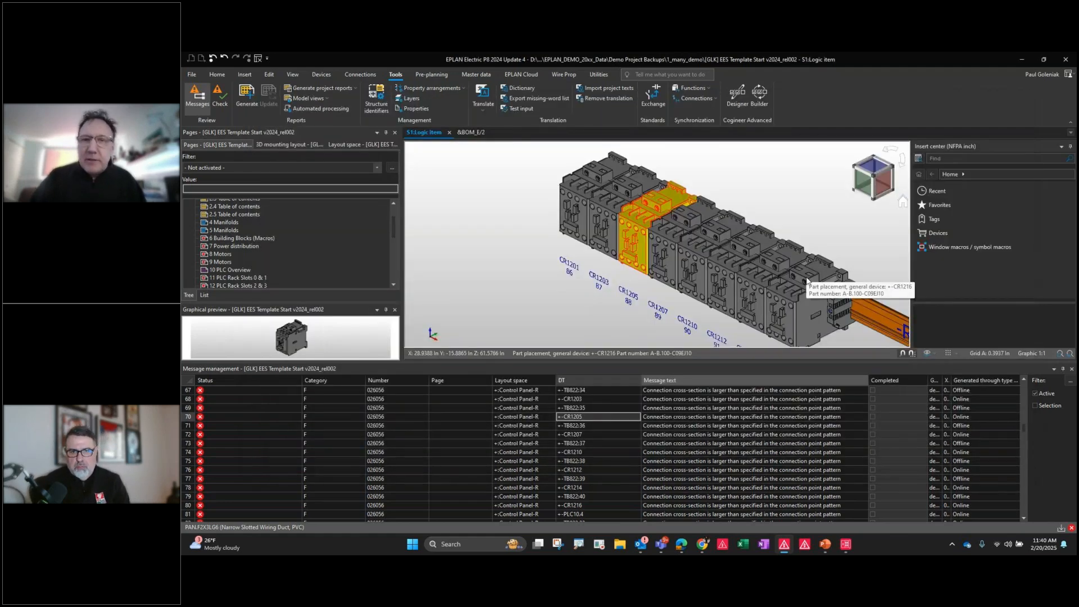
Go from contactor CR1205 in the layout to its coil on schematic page 12 for a close view
left_click(625, 239)
key("f")
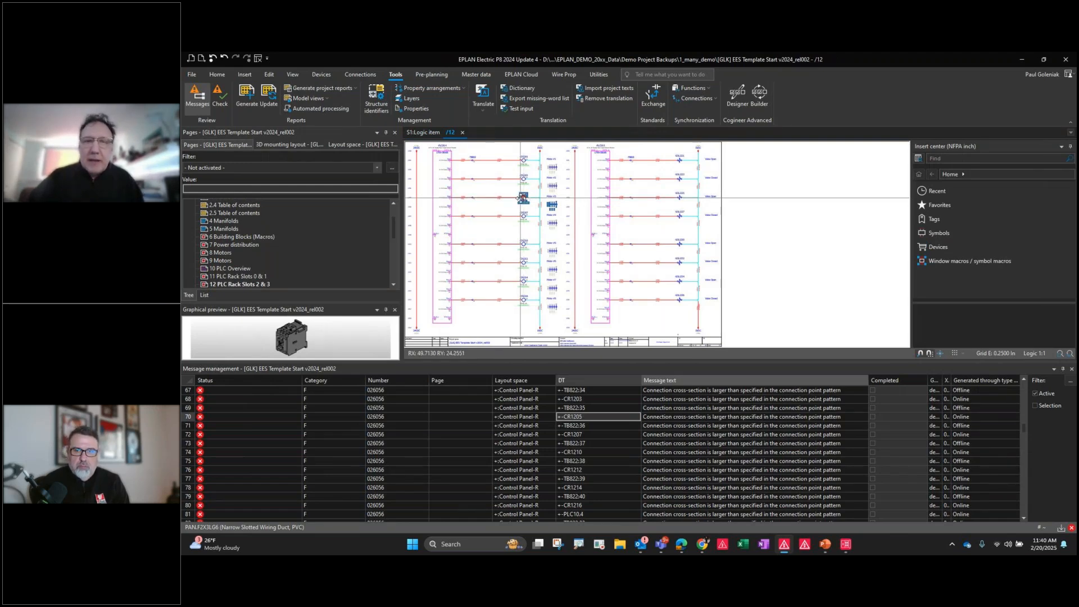
scroll(512, 209, "up", 2)
scroll(512, 209, "up", 3)
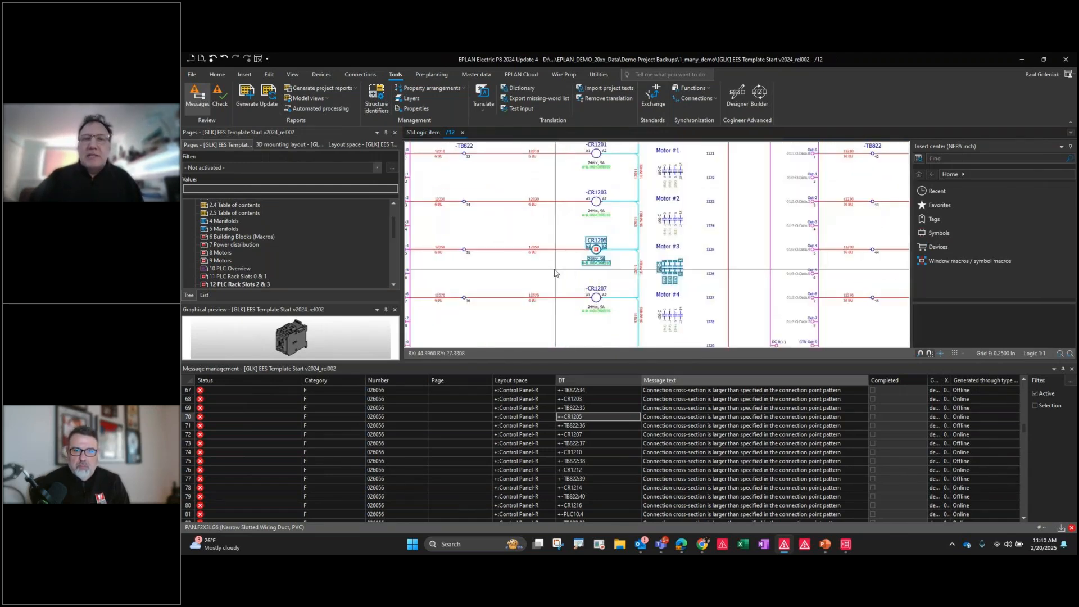
scroll(628, 277, "up", 3)
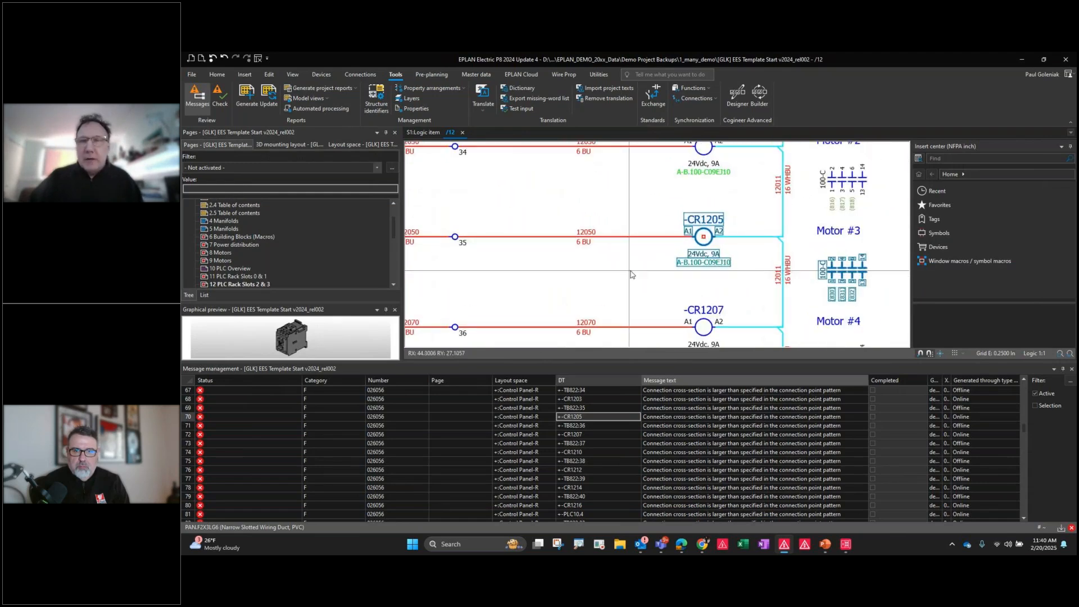
middle_click_drag(631, 274, 612, 277)
scroll(612, 276, "up", 1)
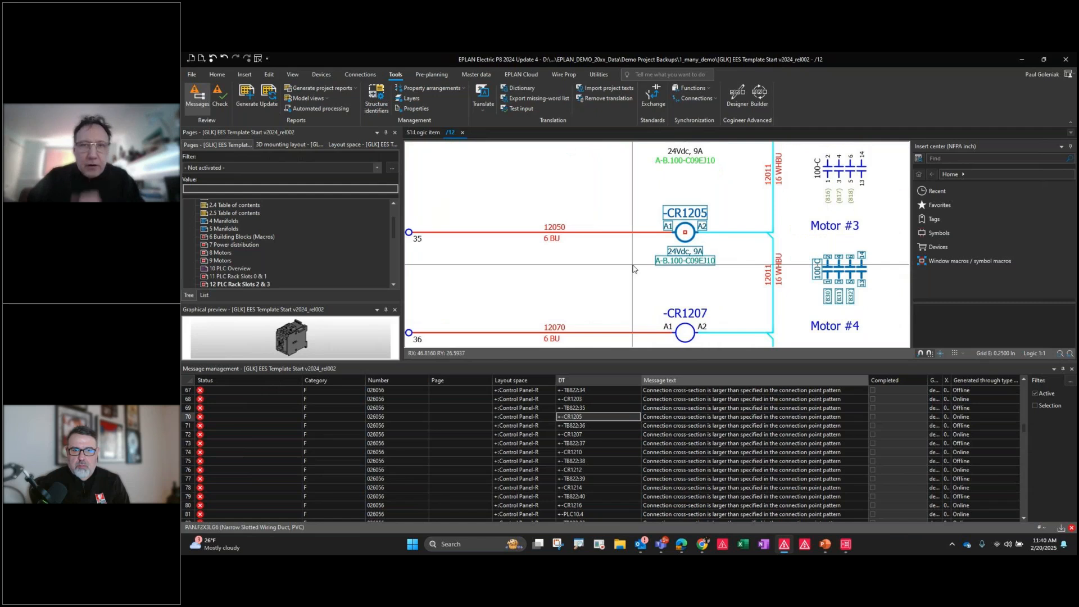
middle_click_drag(632, 240, 611, 241)
scroll(611, 240, "up", 1)
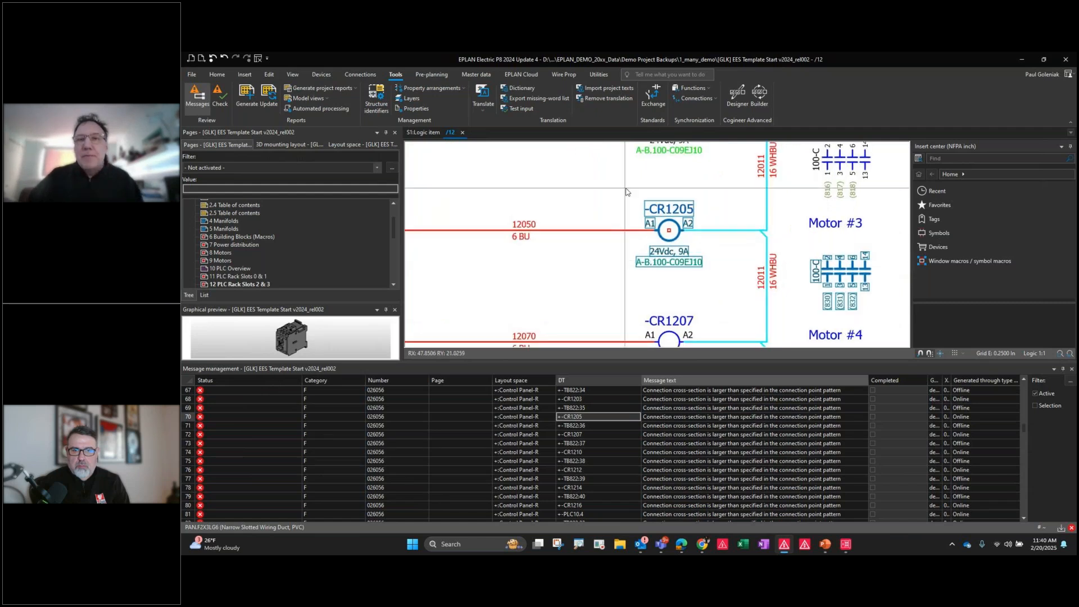
Examine the wire size definitions of connections 12050 and 12011 at coil CR1205 and of the wires at the coils below
left_click_drag(625, 188, 710, 282)
left_click_drag(736, 249, 793, 293)
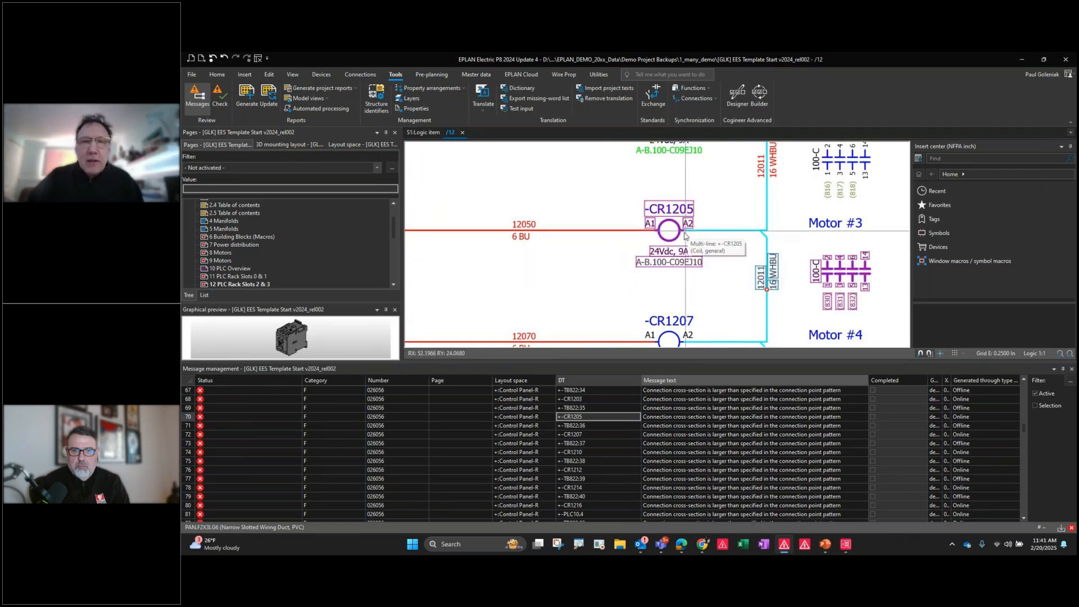
left_click_drag(494, 212, 552, 254)
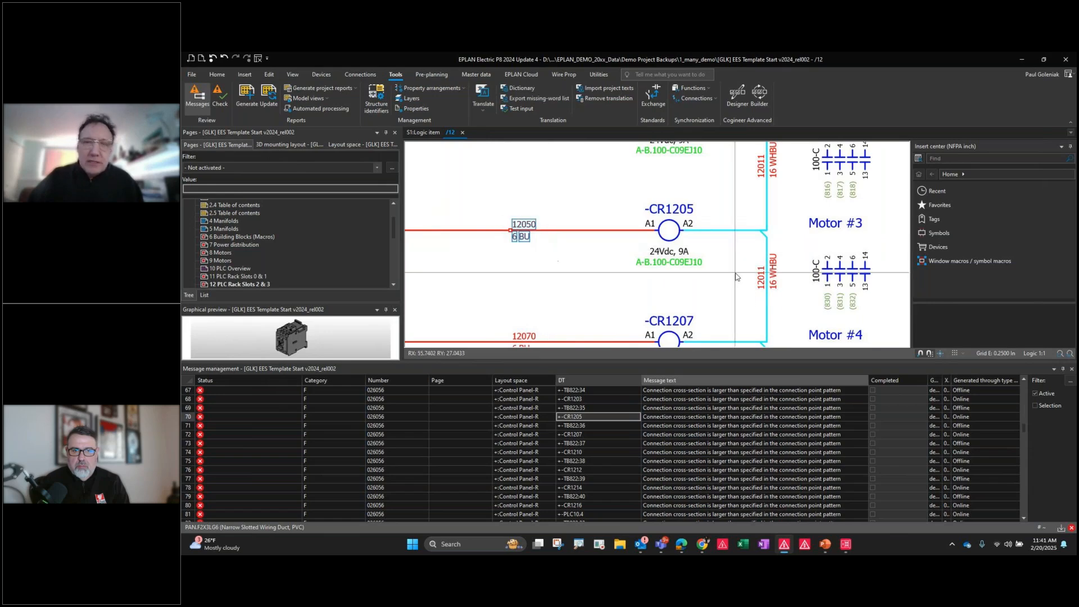
left_click_drag(742, 249, 783, 293)
left_click(604, 290)
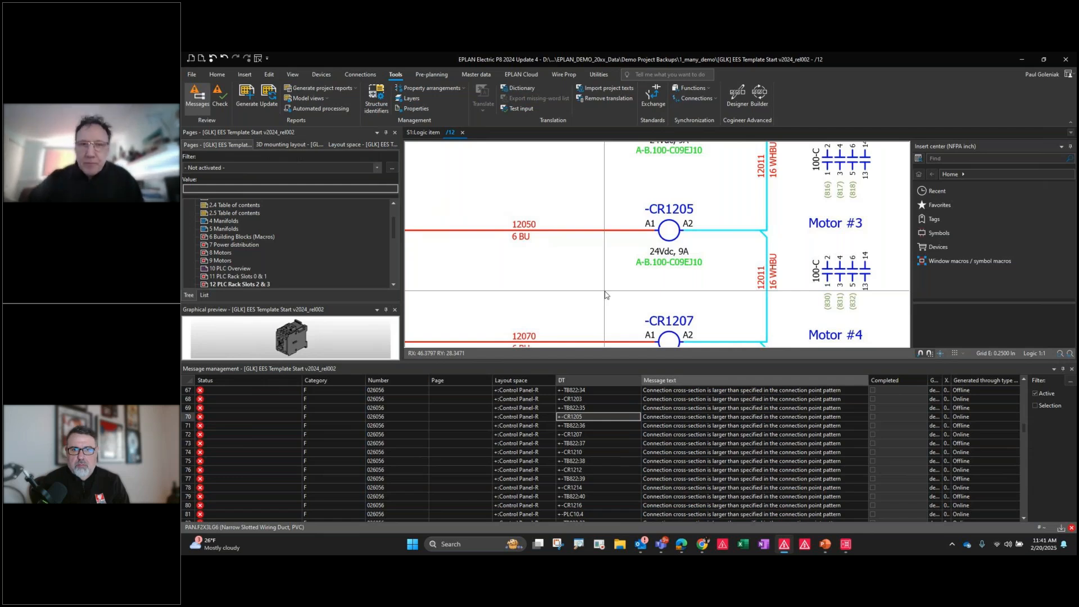
left_click(521, 235)
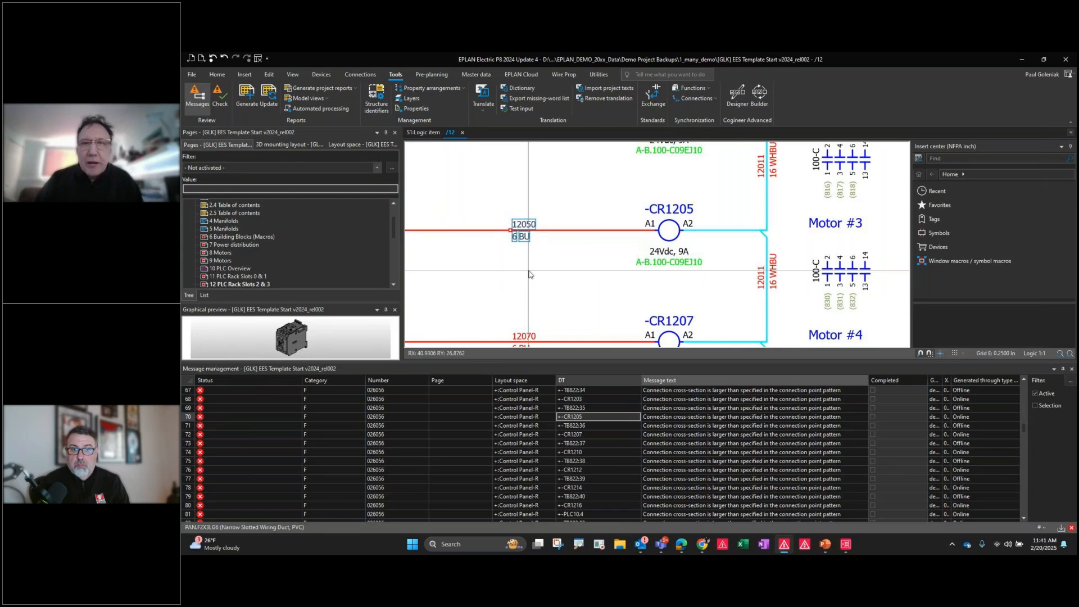
scroll(510, 285, "down", 1)
middle_click_drag(510, 286, 545, 245)
middle_click_drag(539, 294, 559, 244)
scroll(525, 284, "down", 1)
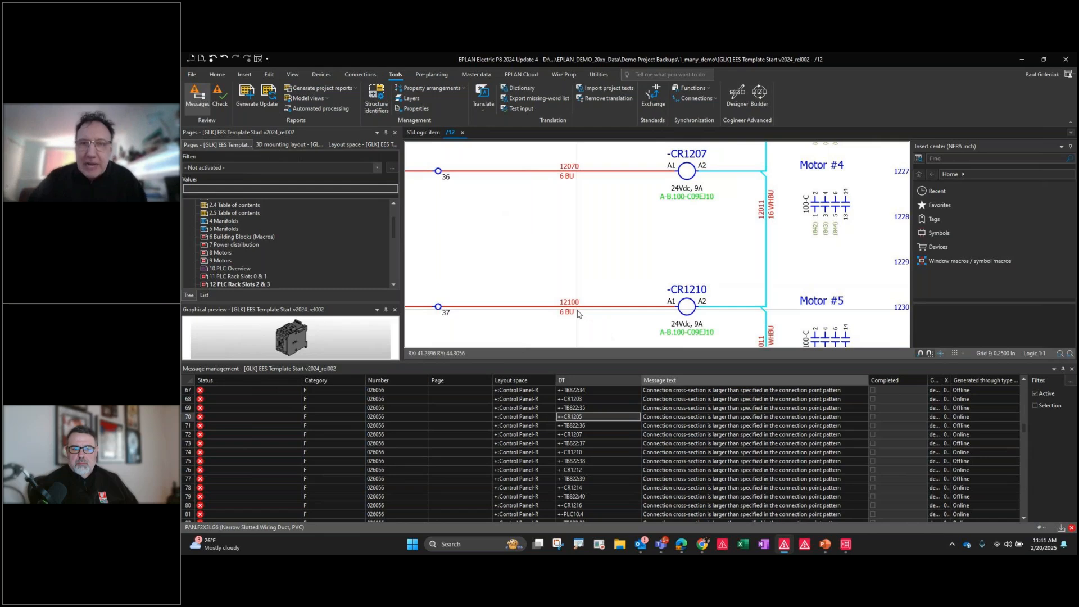
Select all wires feeding the motor contactor coils on page 12 and open the joint properties of their connection definition points
scroll(578, 314, "down", 5)
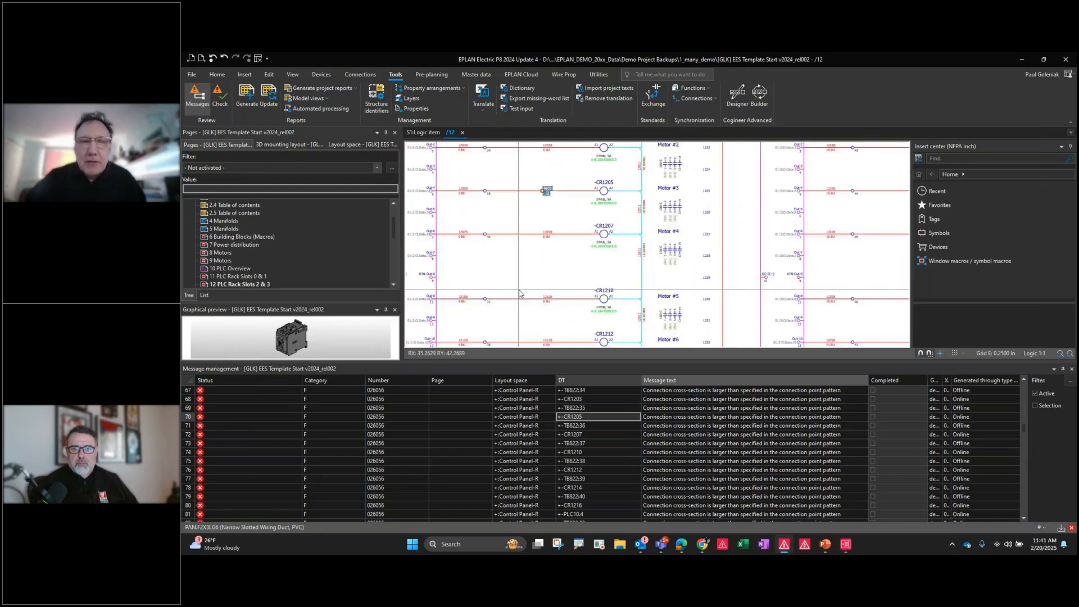
scroll(520, 292, "down", 5)
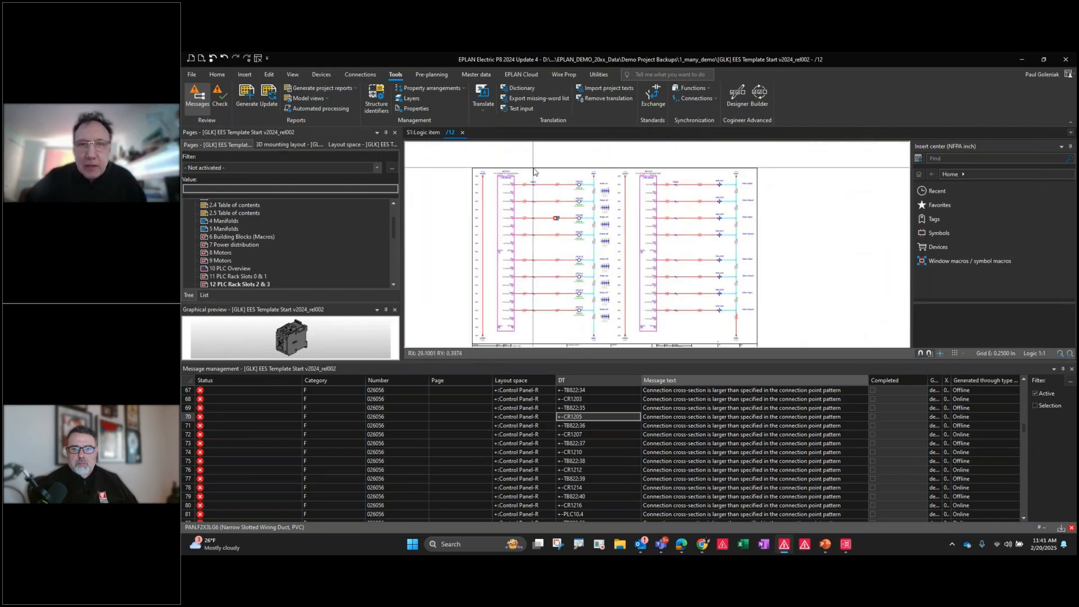
scroll(557, 225, "up", 5)
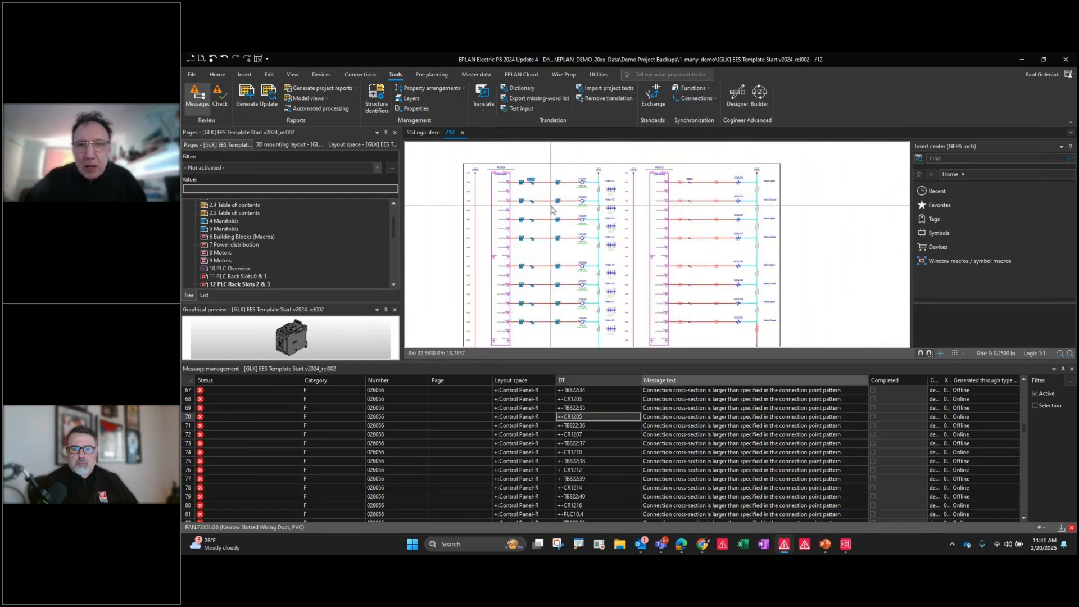
scroll(558, 225, "up", 5)
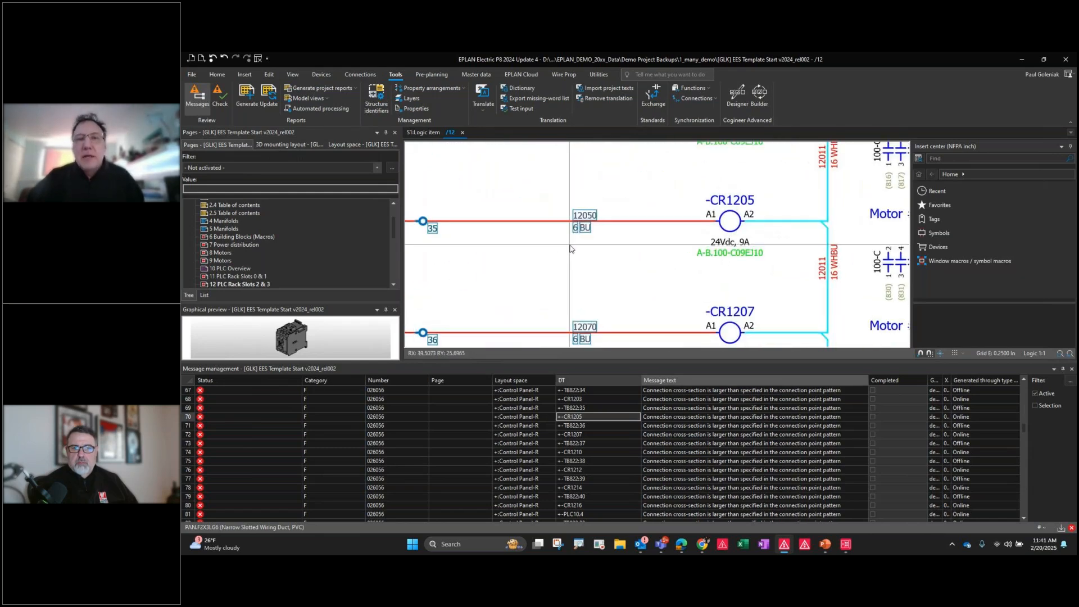
scroll(571, 238, "down", 1)
right_click(569, 246)
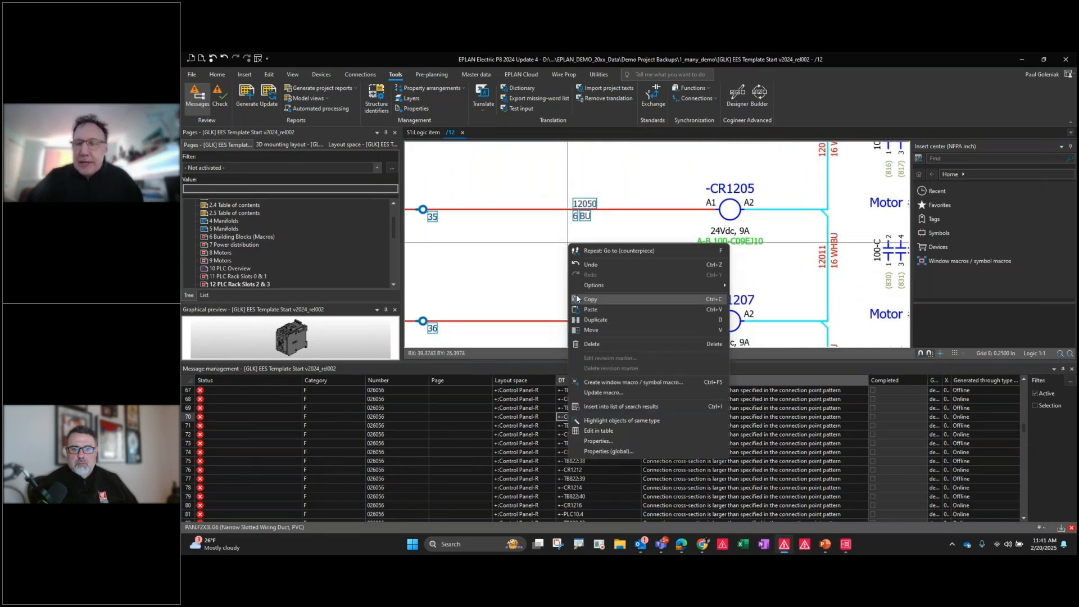
left_click(595, 441)
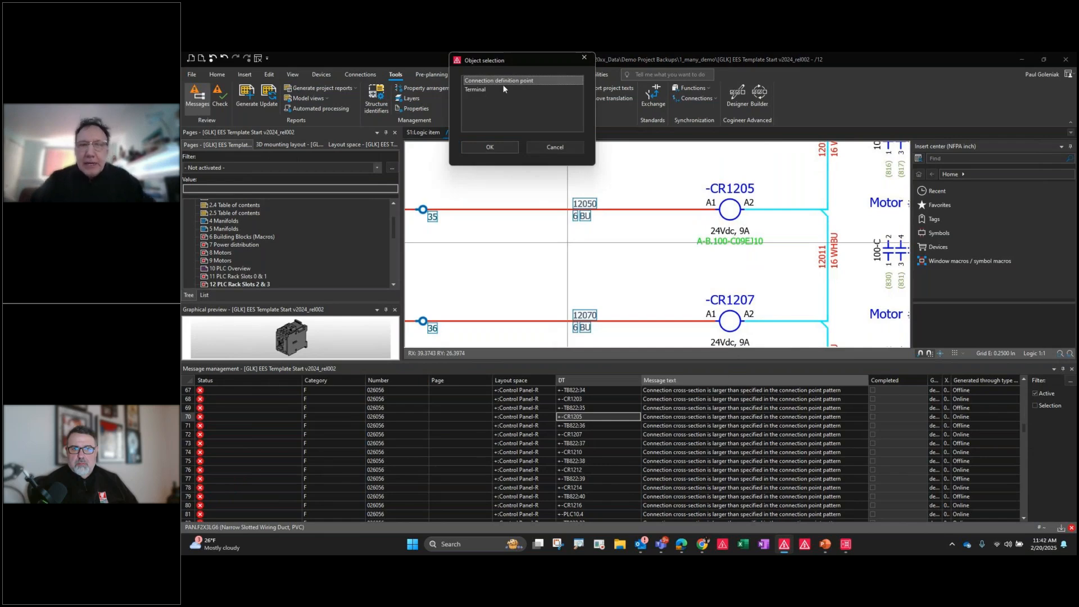
left_click(506, 146)
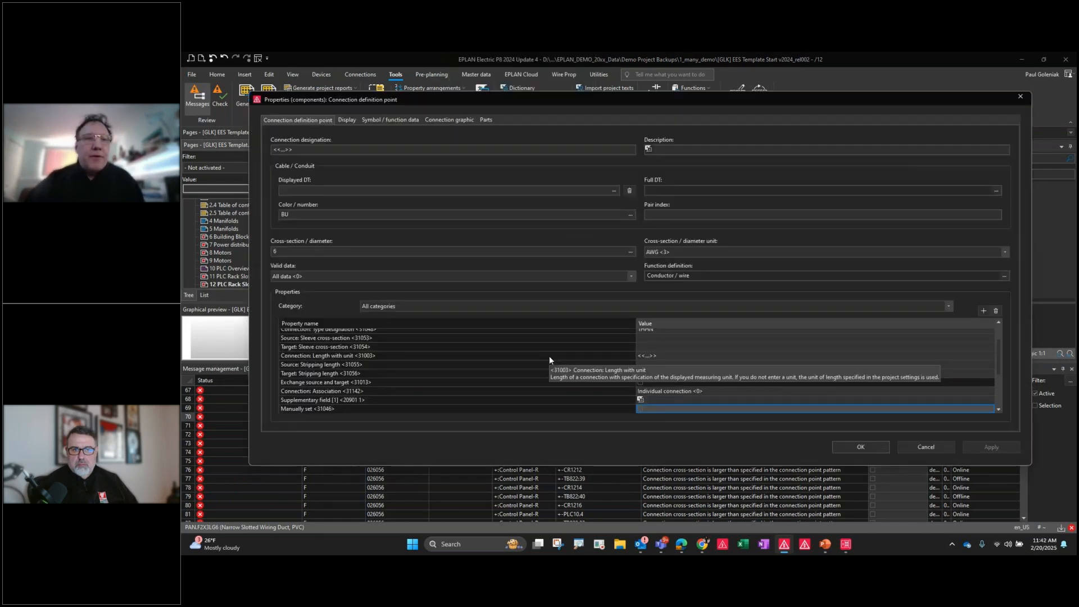
Set the cross-section of the selected BU connection definition points to 16 AWG
left_click(288, 252)
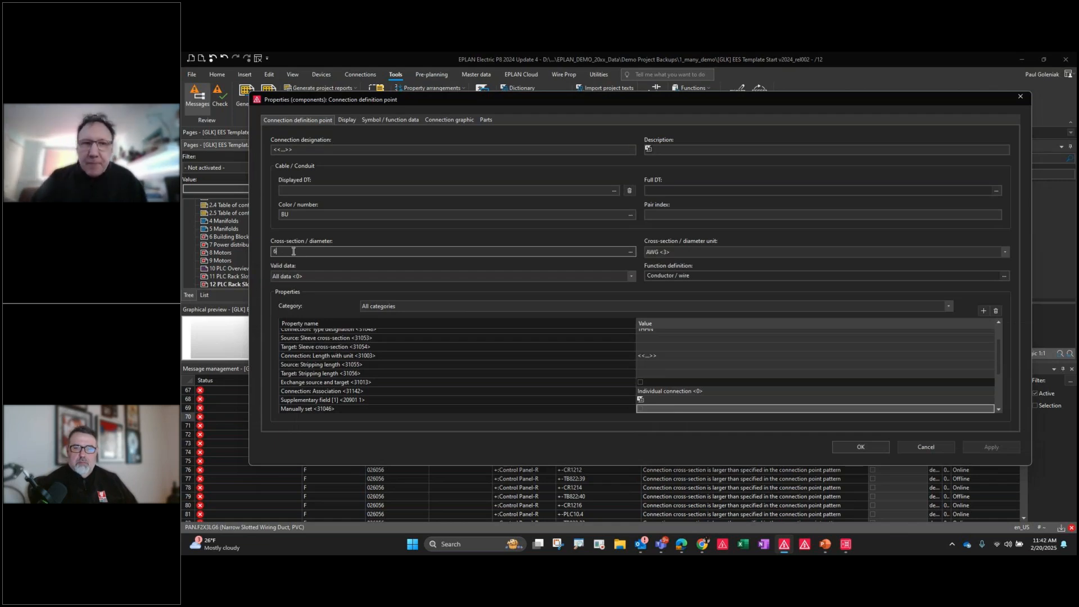
left_click(303, 213)
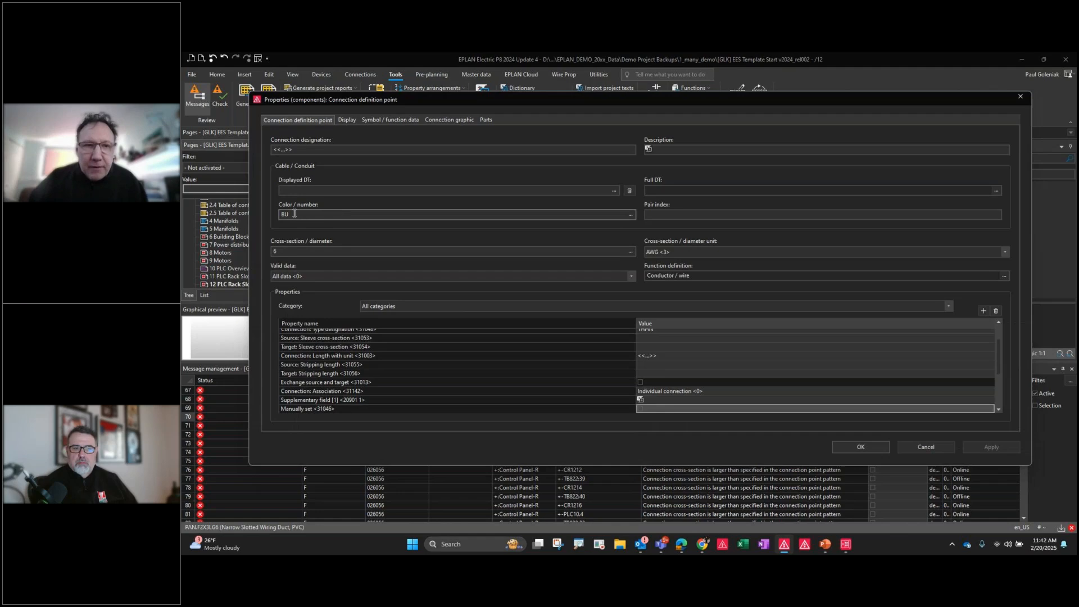
left_click(281, 250)
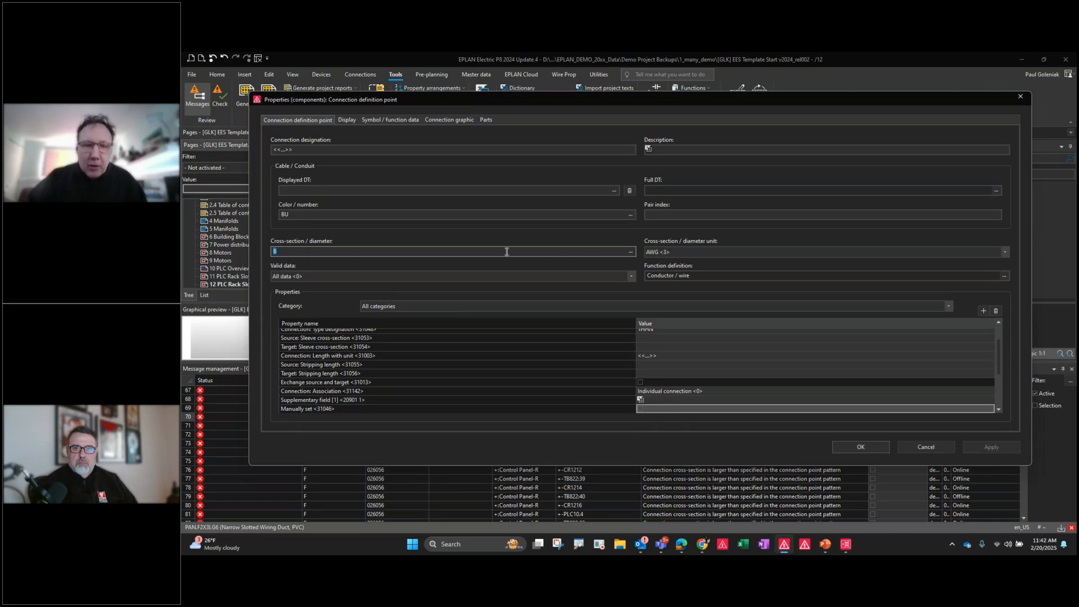
type("1")
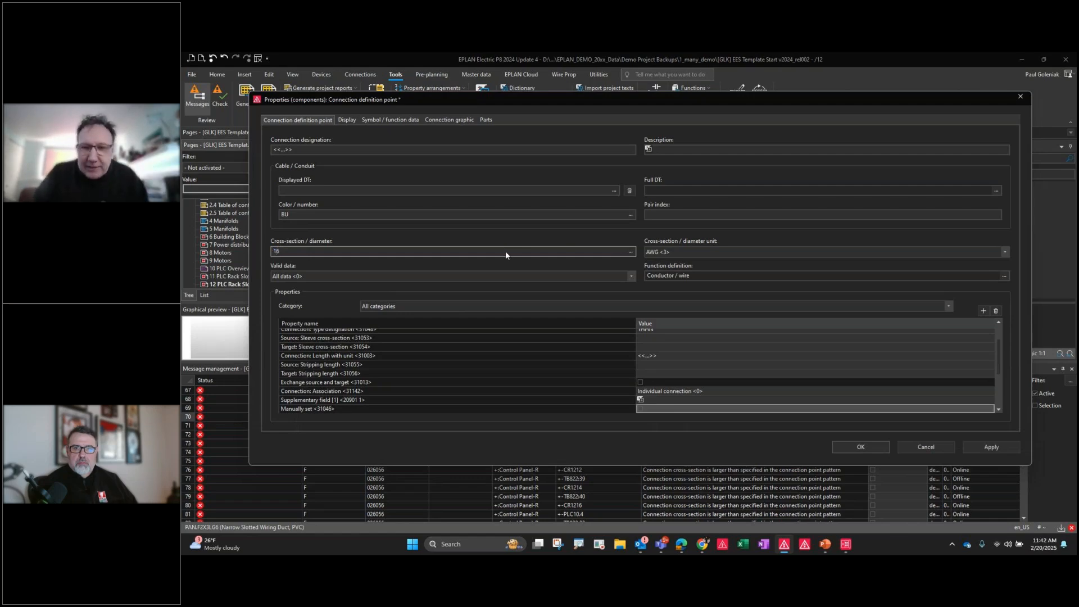
type("6")
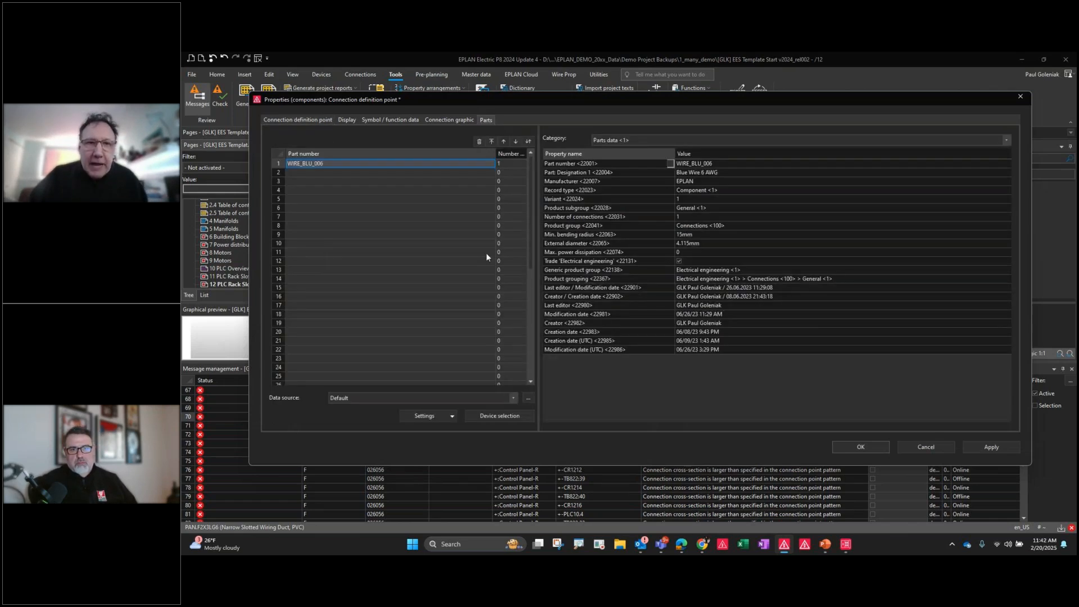
Choose EMP.MTW-16G-07 (16awg, MTW, Blue) as the replacement wire part and check the color and cross-section in its function template
left_click(491, 163)
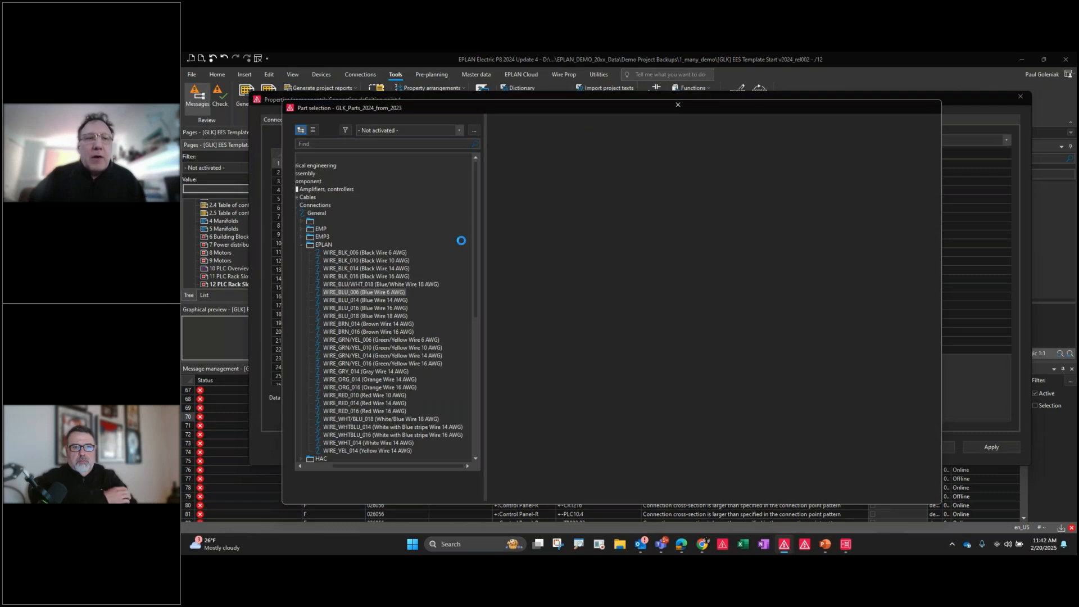
double_click(320, 230)
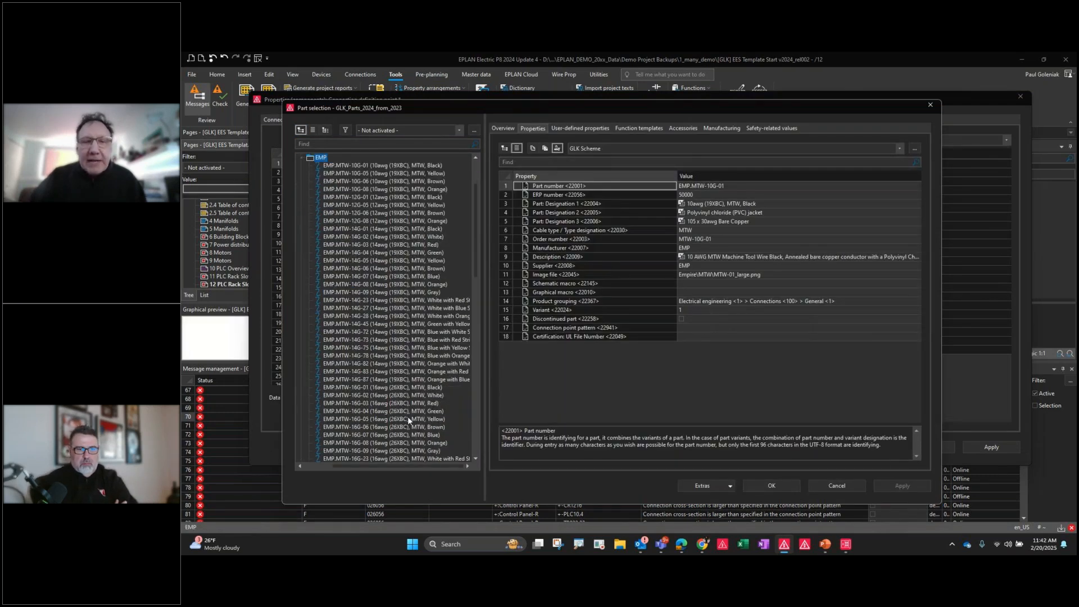
left_click(371, 436)
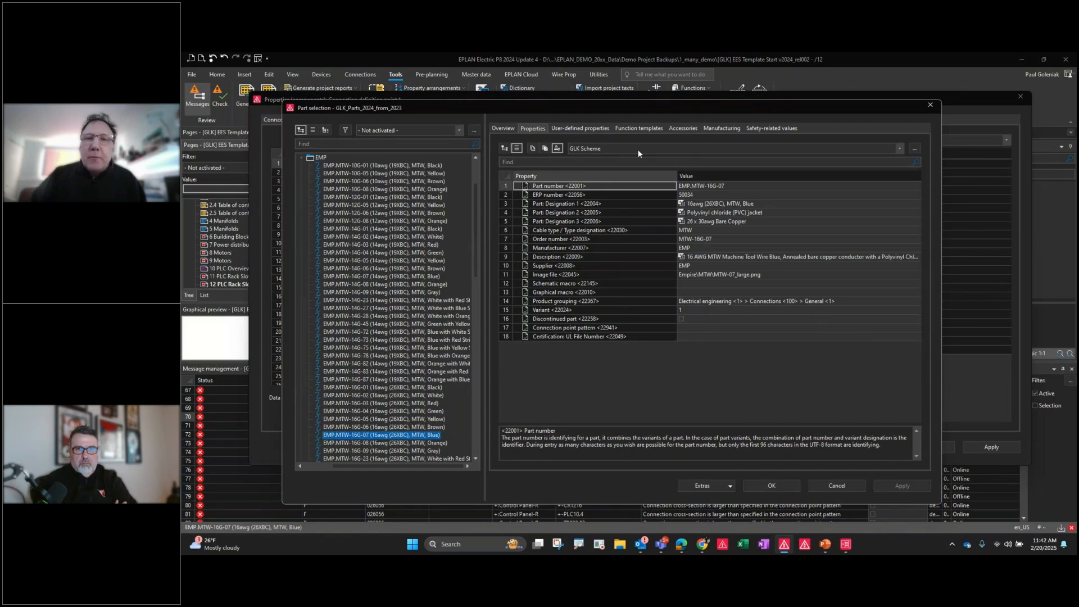
left_click(639, 128)
left_click(685, 170)
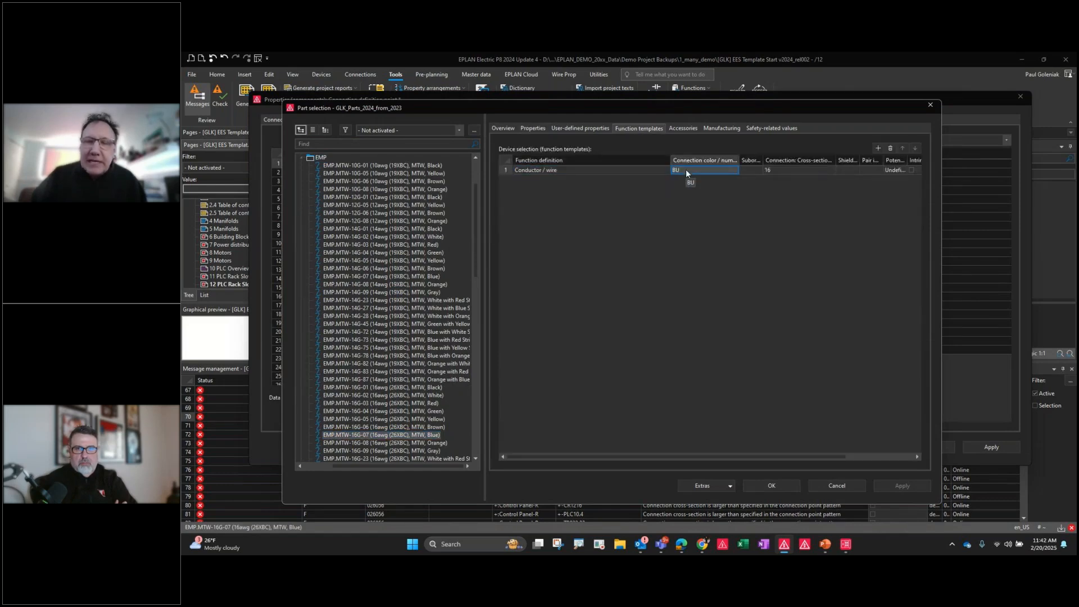
left_click(777, 171)
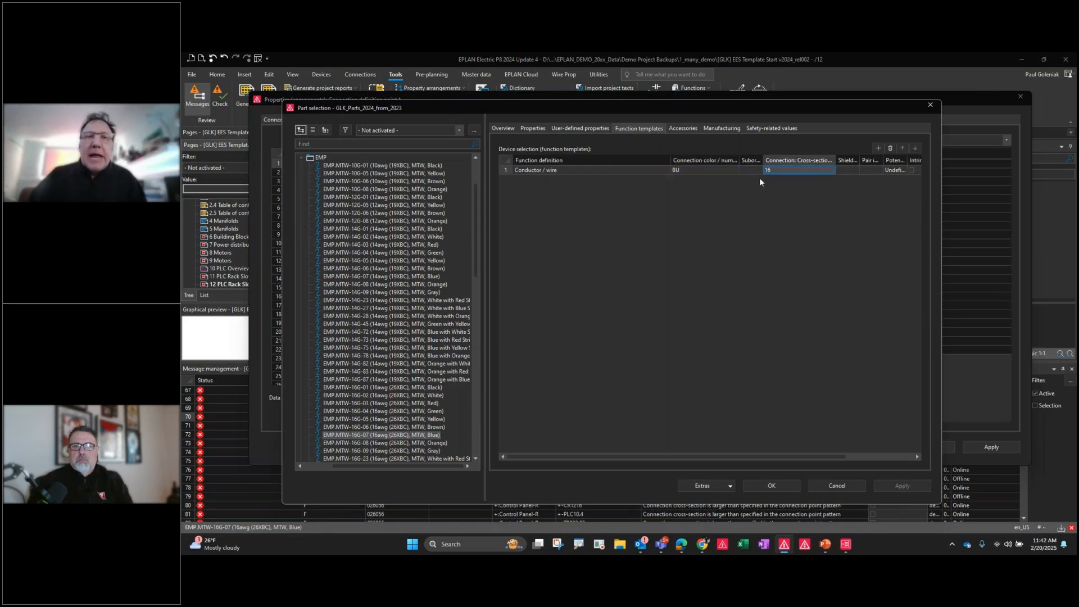
Check the external diameter among all properties of wire part EMP.MTW-16G-07 and assign the part to the selected connections
left_click(533, 129)
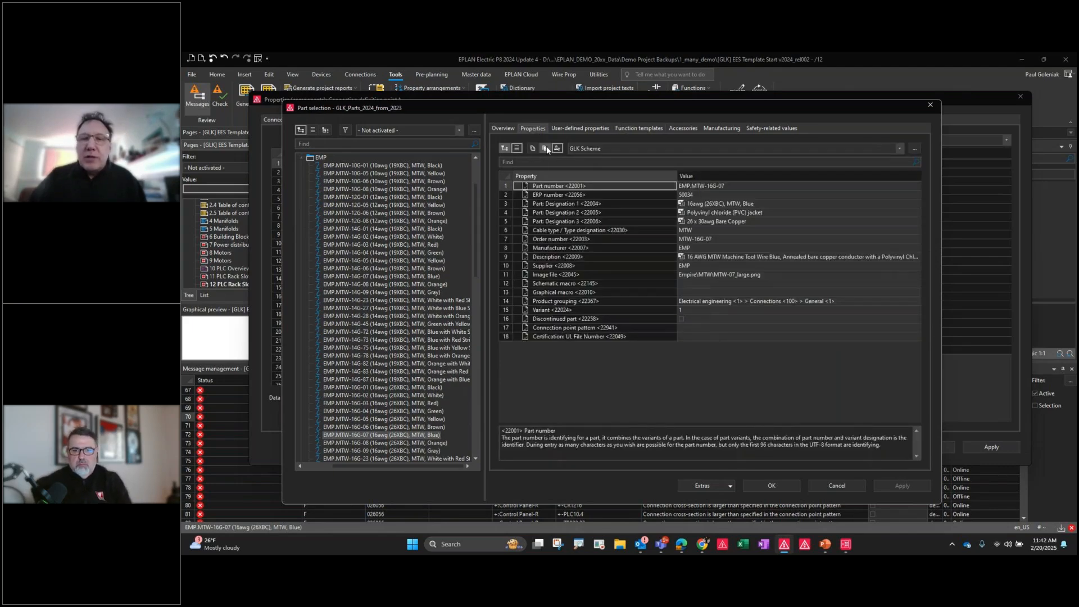
left_click(533, 148)
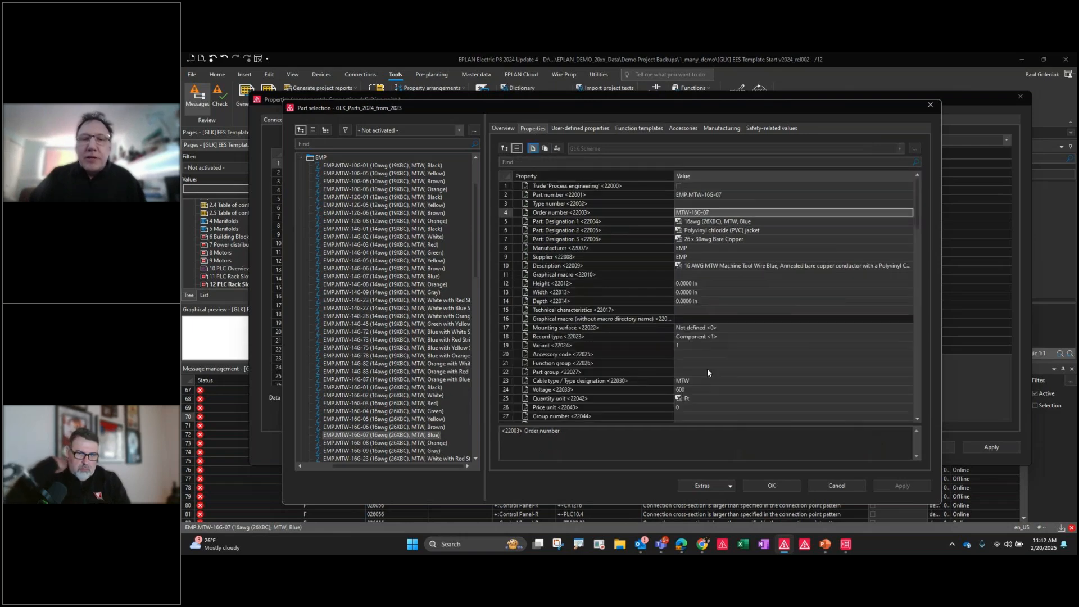
scroll(707, 368, "down", 4)
scroll(713, 373, "down", 3)
left_click(639, 339)
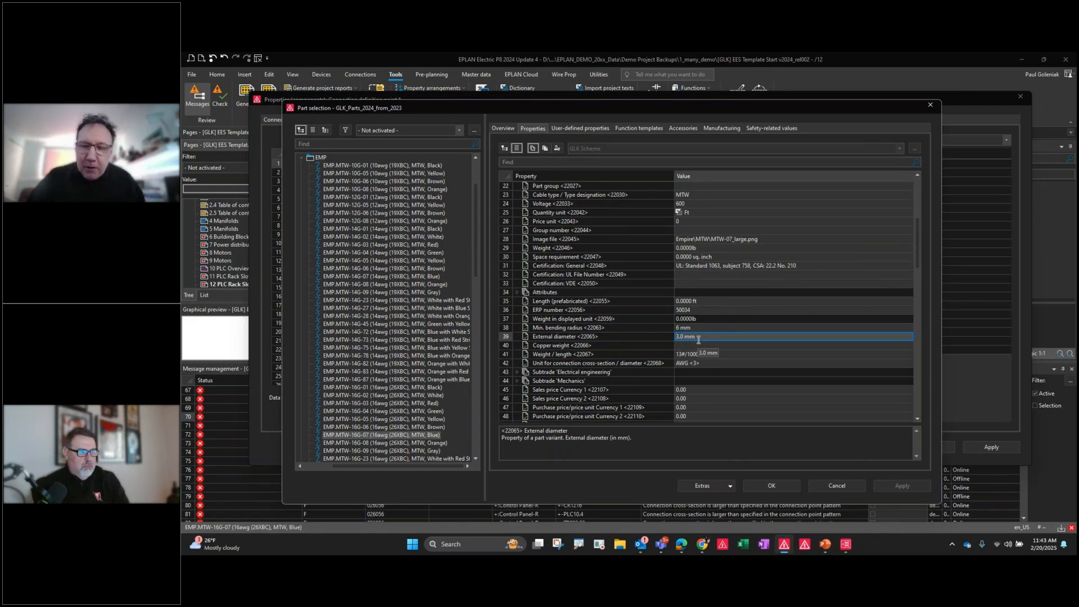
left_click(766, 486)
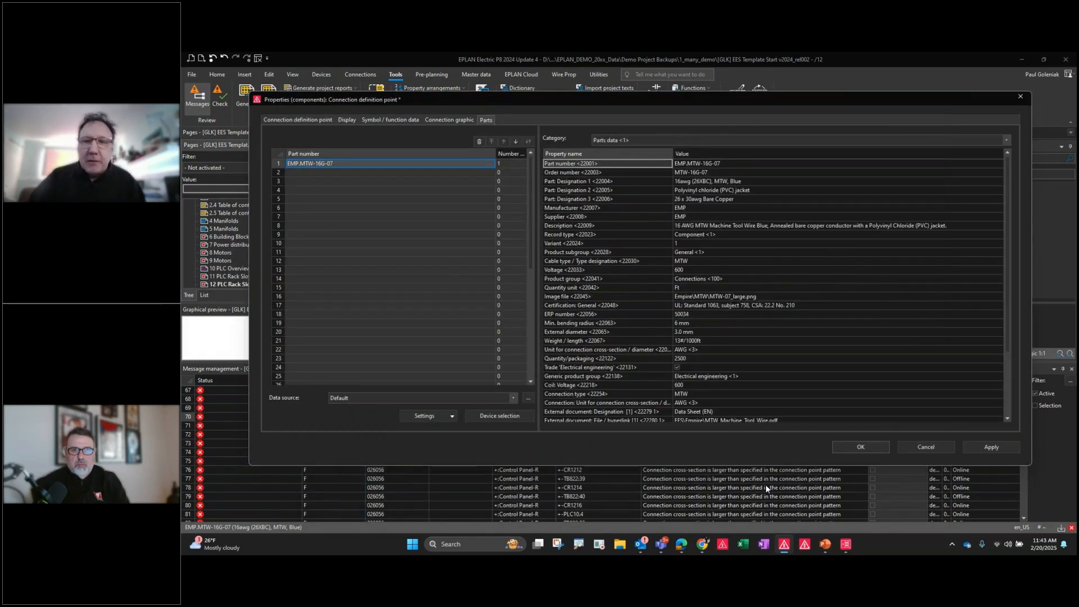
left_click(845, 447)
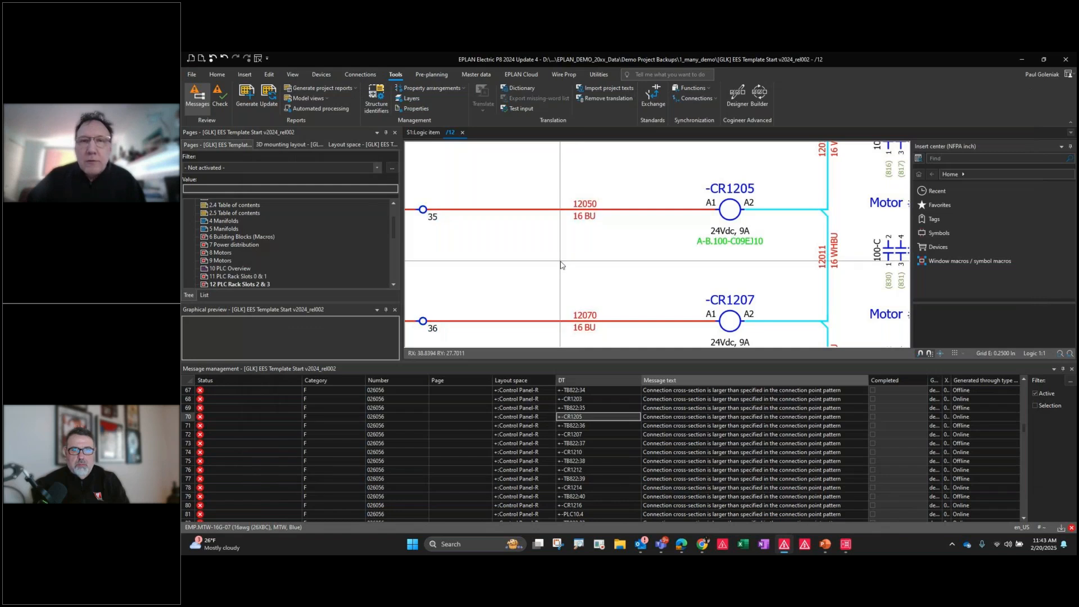
middle_click_drag(552, 233, 559, 290)
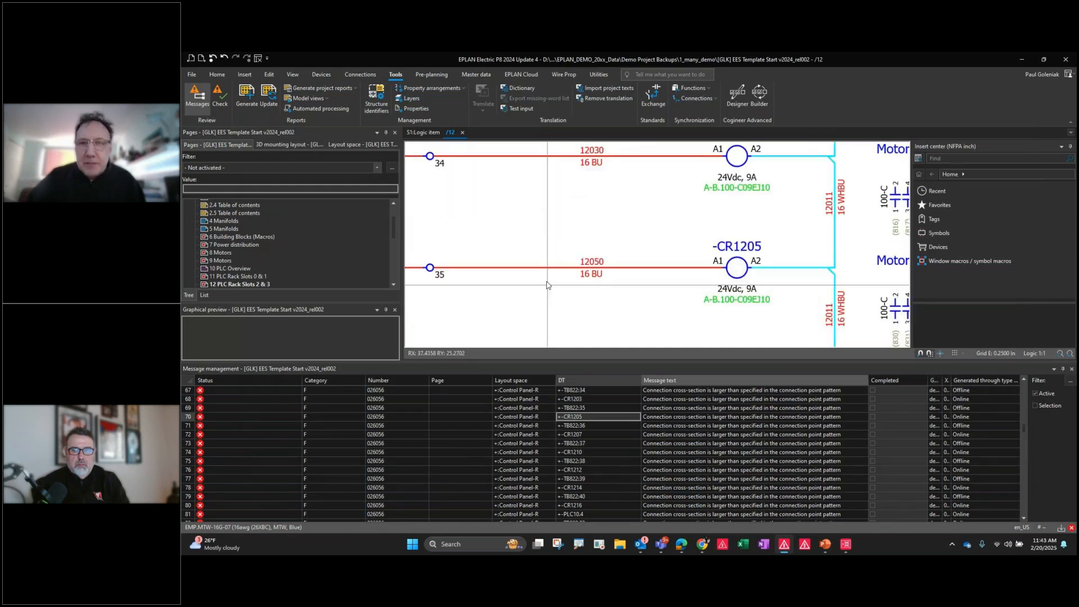
middle_click_drag(455, 223, 596, 301)
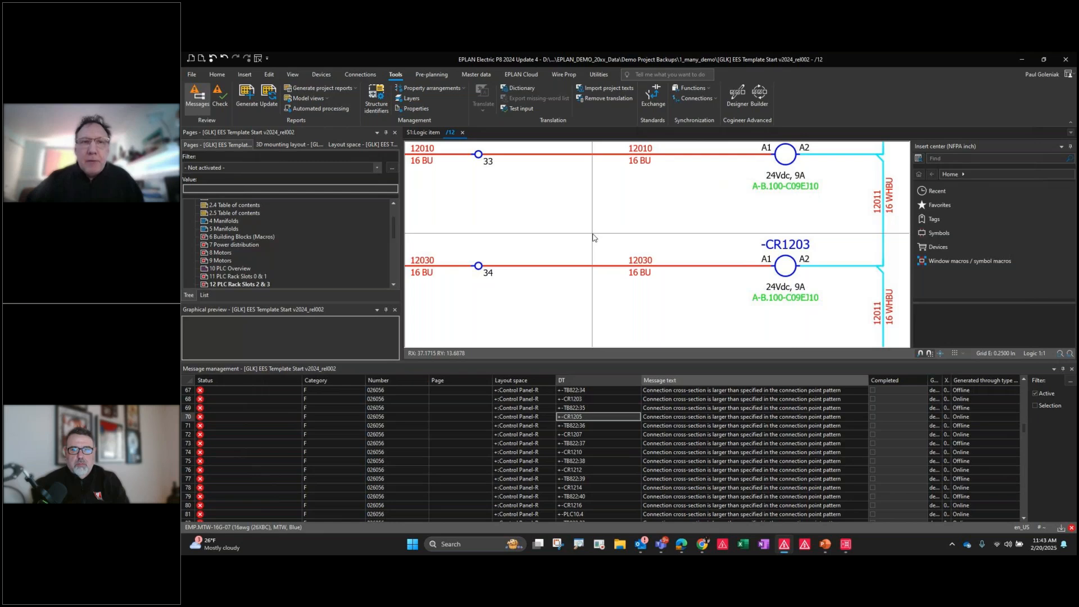
Return to the layout space, show only the mounting panels of enclosure S1 and view them from the front
left_click(422, 132)
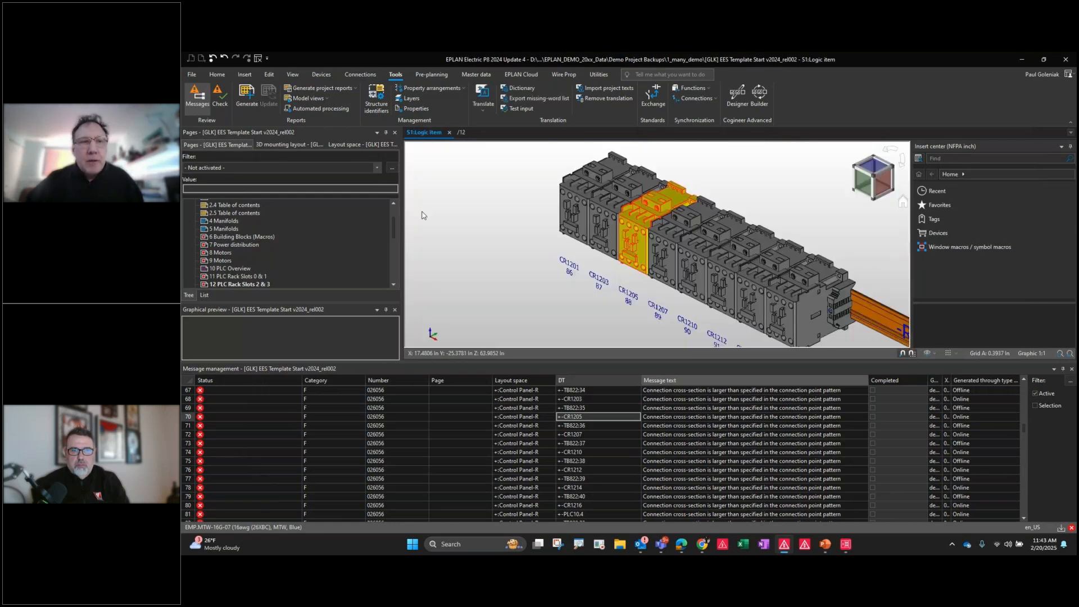
right_click(245, 213)
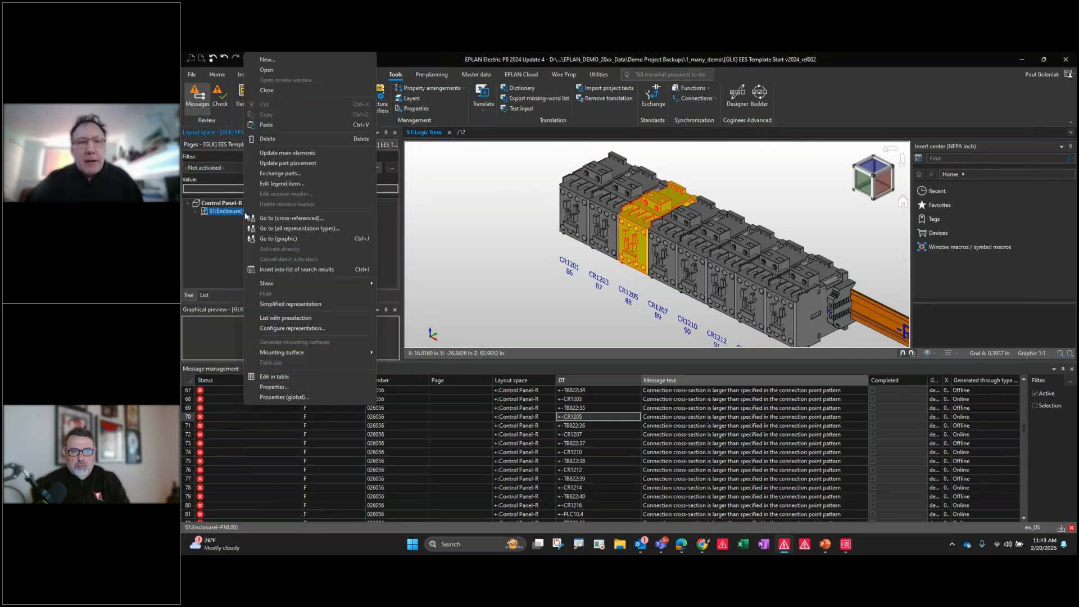
mouse_move(267, 288)
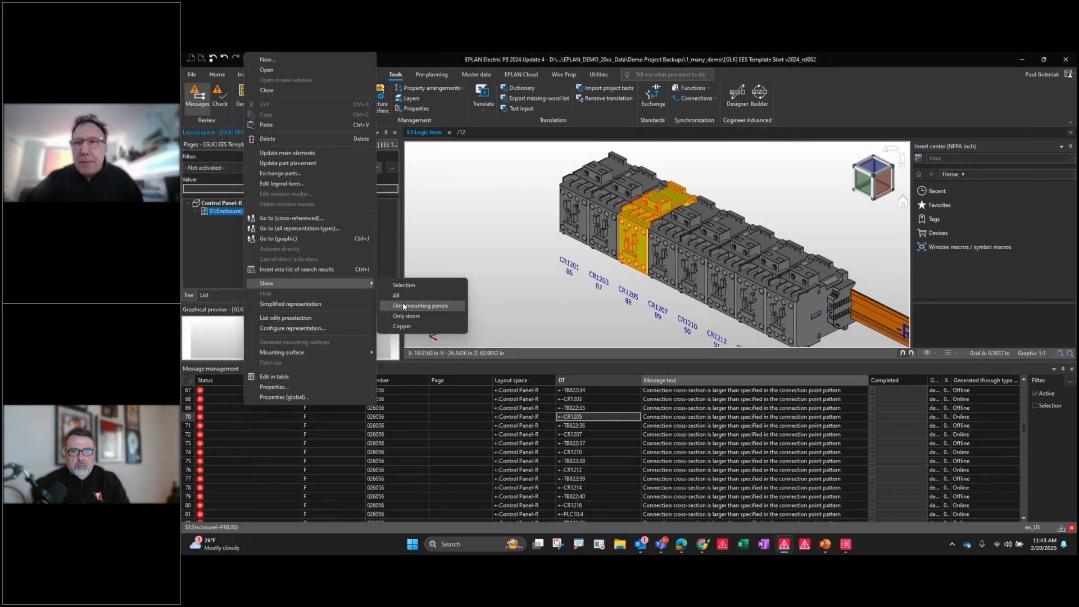
left_click(432, 303)
left_click(863, 184)
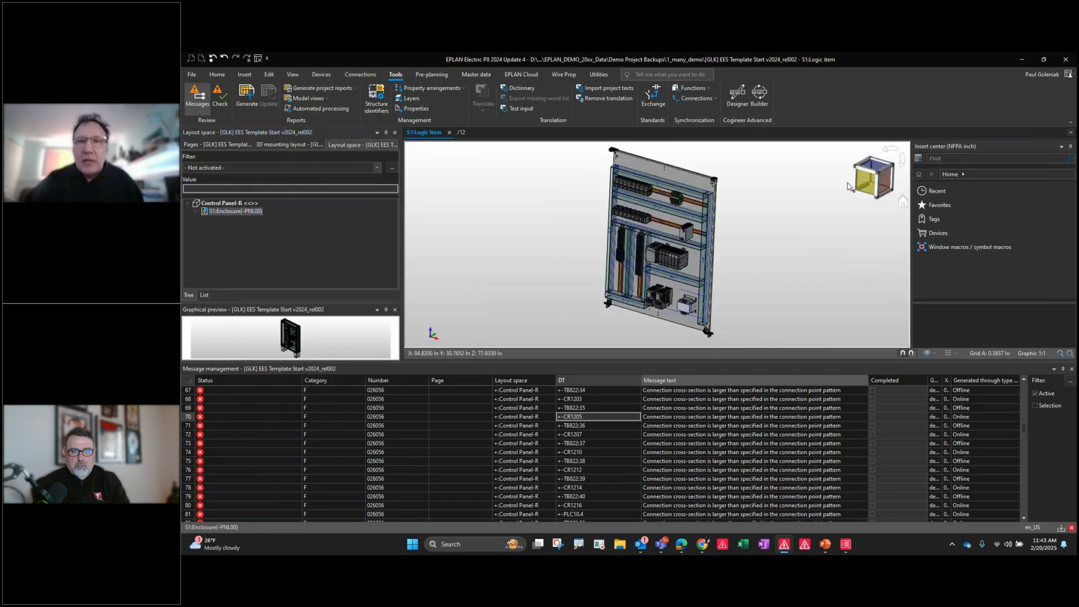
scroll(615, 268, "up", 2)
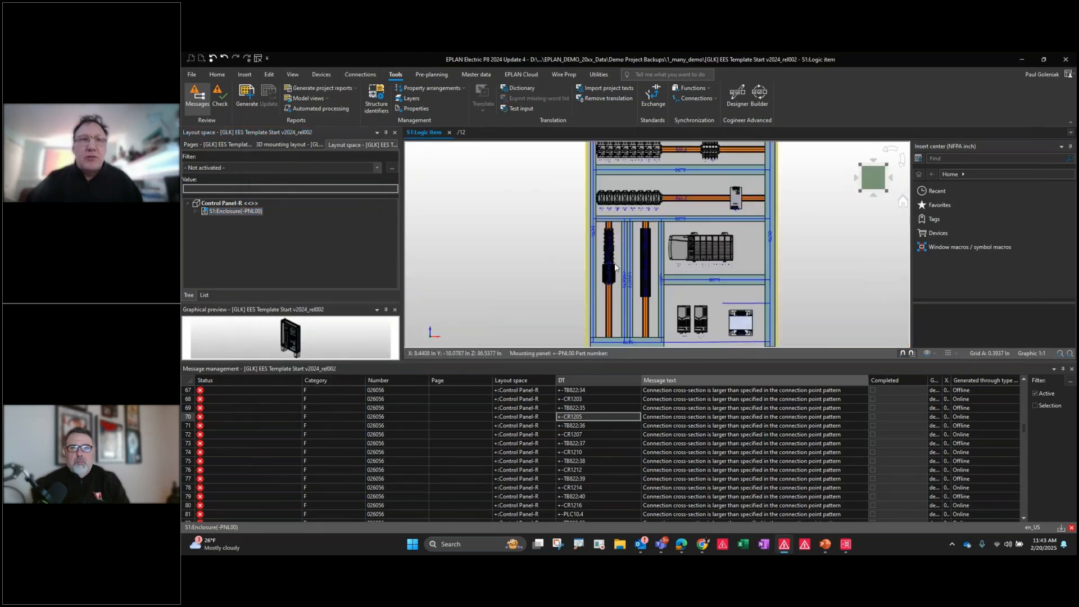
middle_click_drag(622, 286, 558, 262)
Show the routing connections on the mounting panel from the connections navigator and close the navigator
left_click(352, 76)
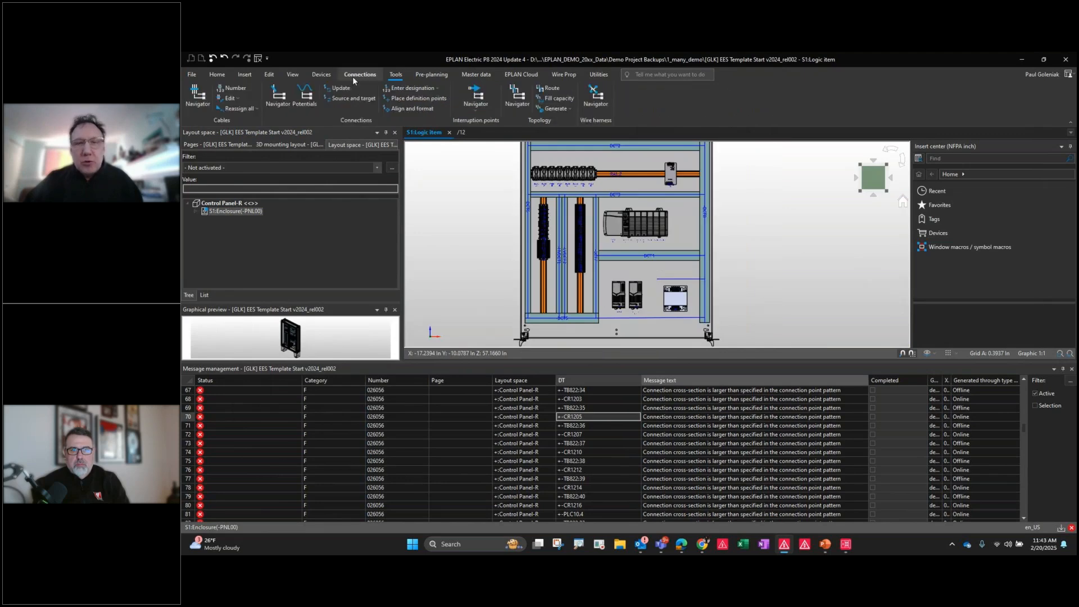
left_click(279, 101)
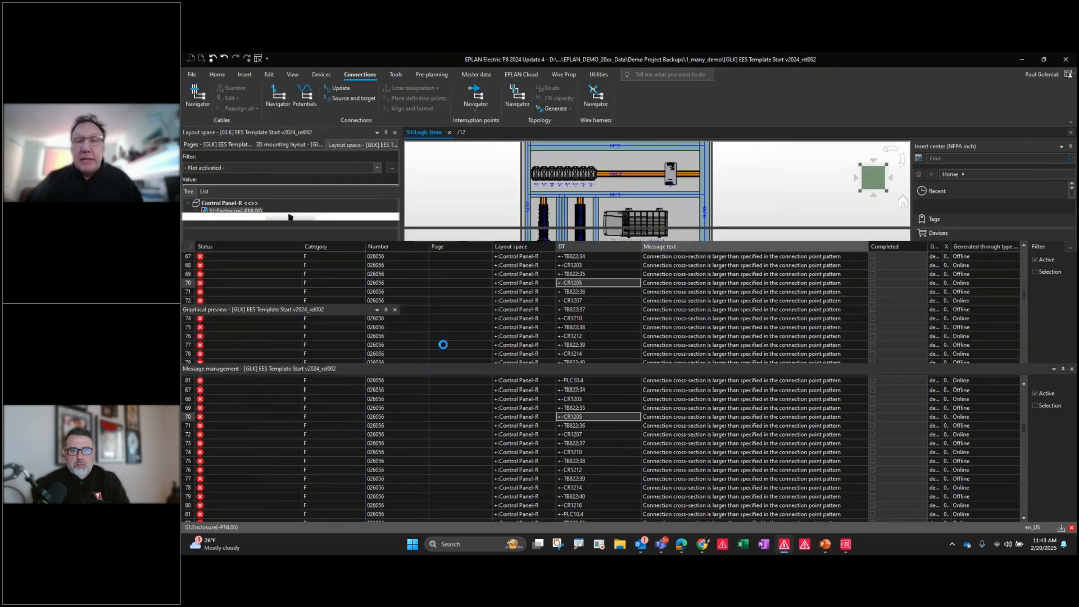
right_click(504, 477)
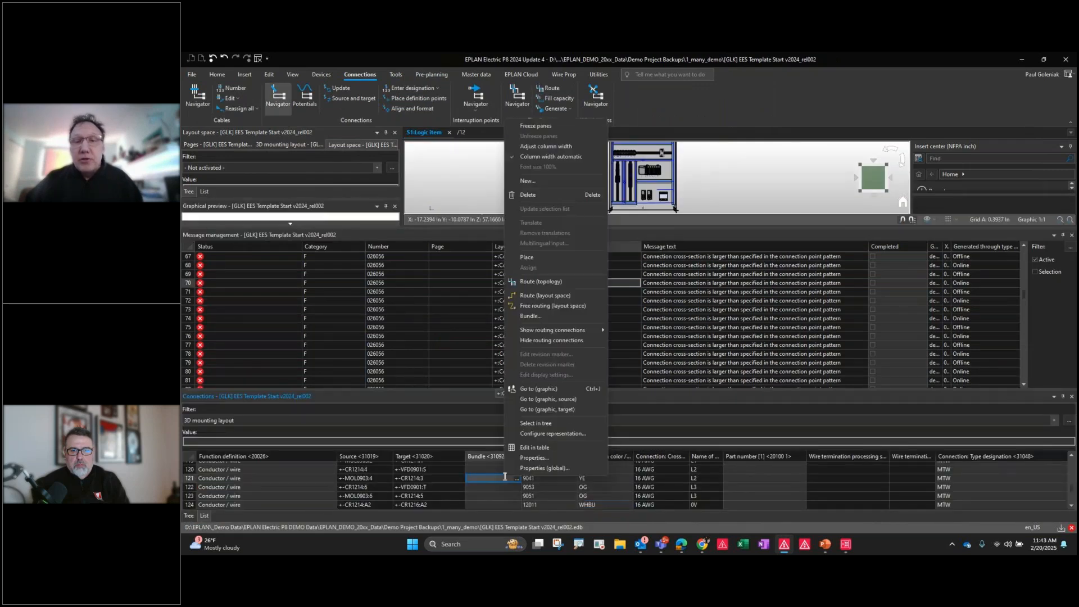
mouse_move(531, 329)
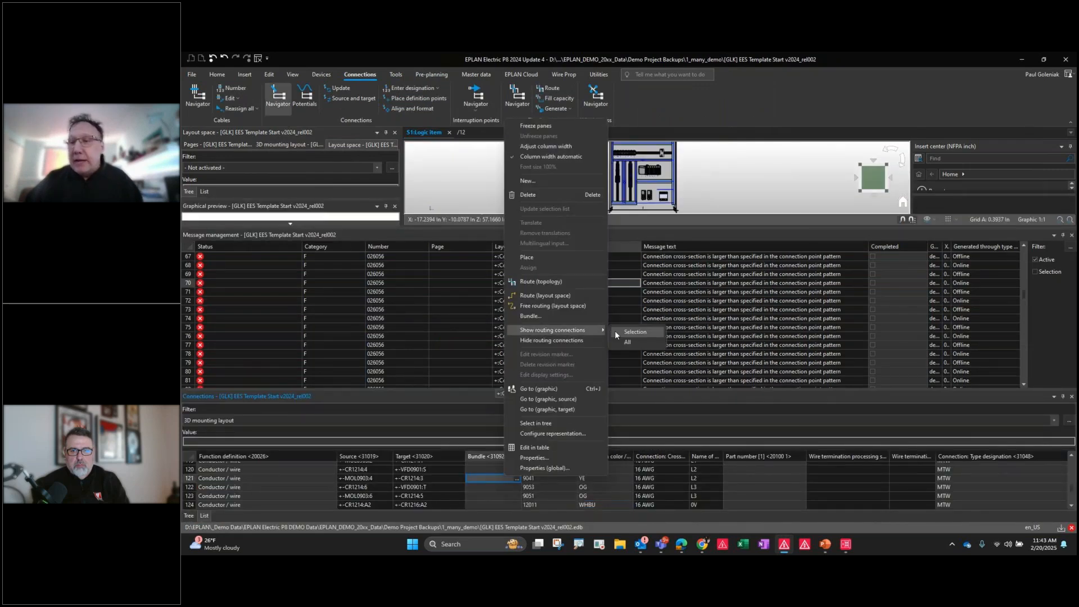
left_click(615, 330)
left_click(1071, 396)
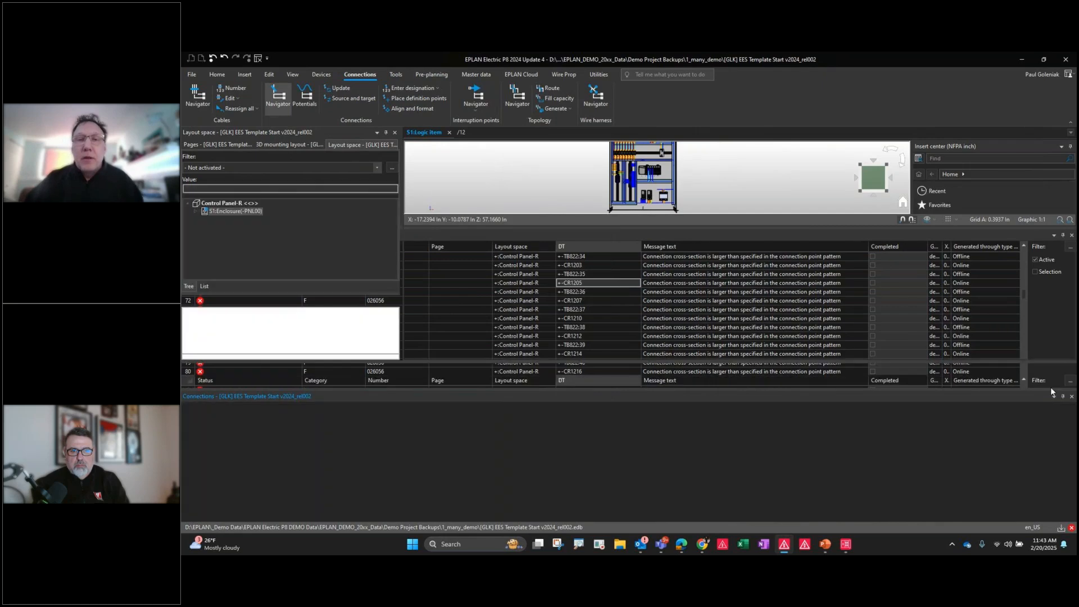
scroll(572, 256, "up", 1)
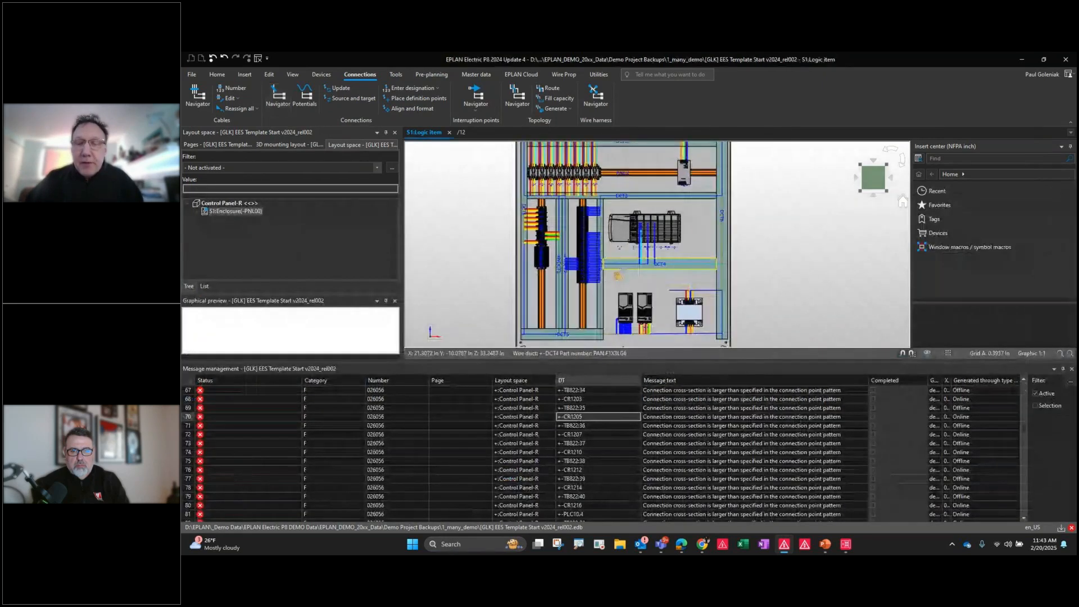
Run a new project check from message management using the [EES] Connection Verification settings
middle_click_drag(617, 275, 673, 290)
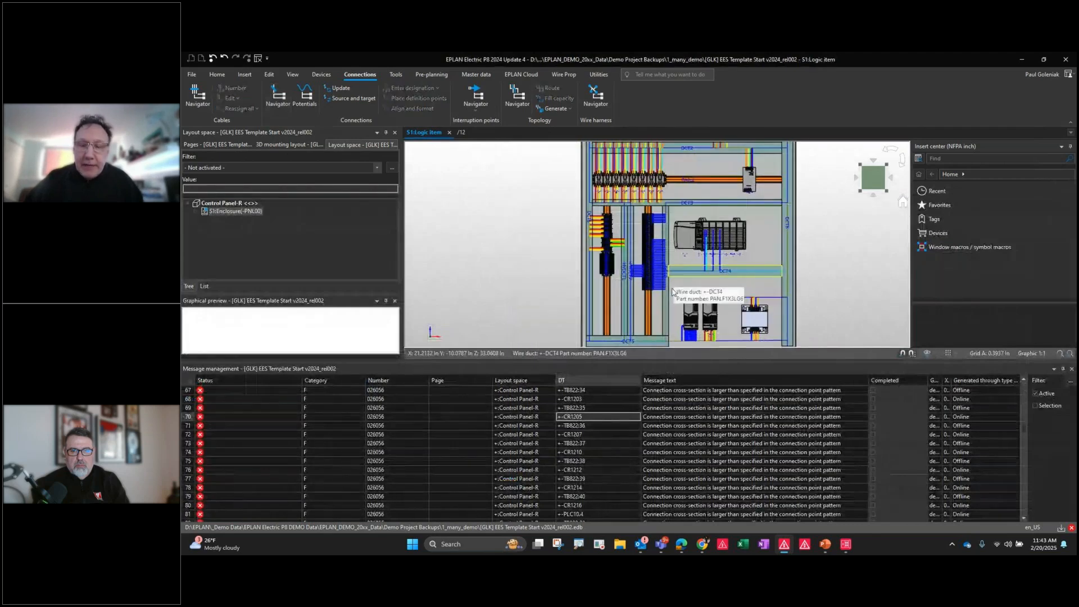
scroll(673, 293, "up", 1)
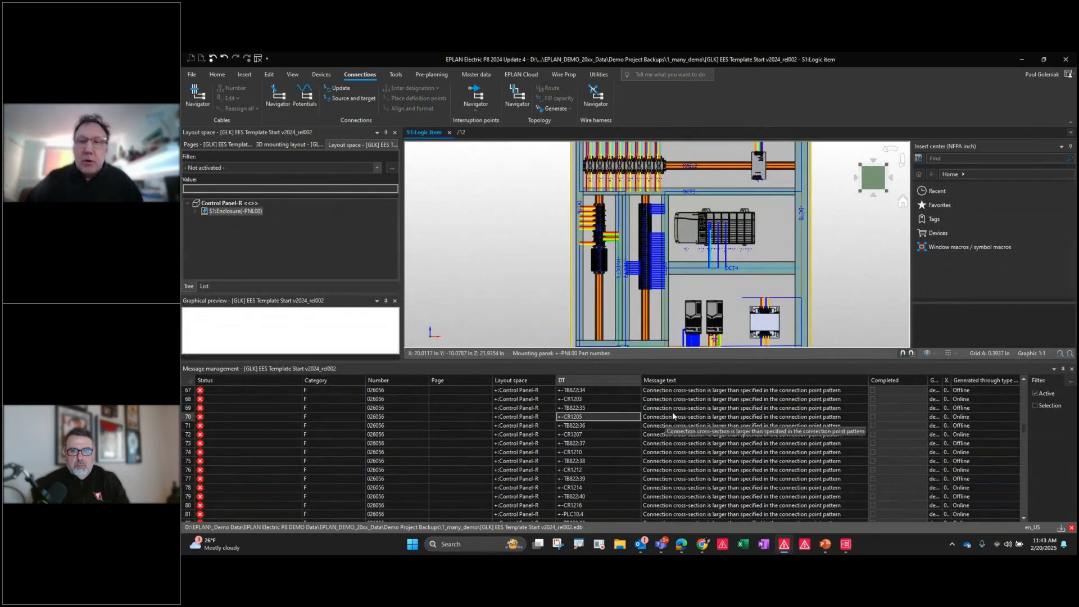
right_click(692, 426)
left_click(728, 341)
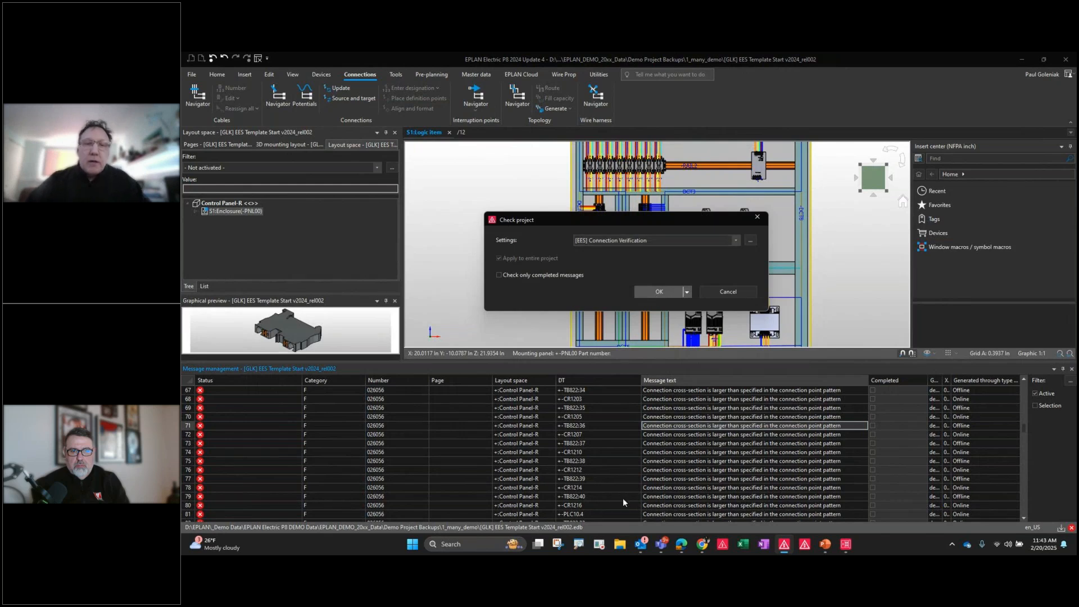
key("Return")
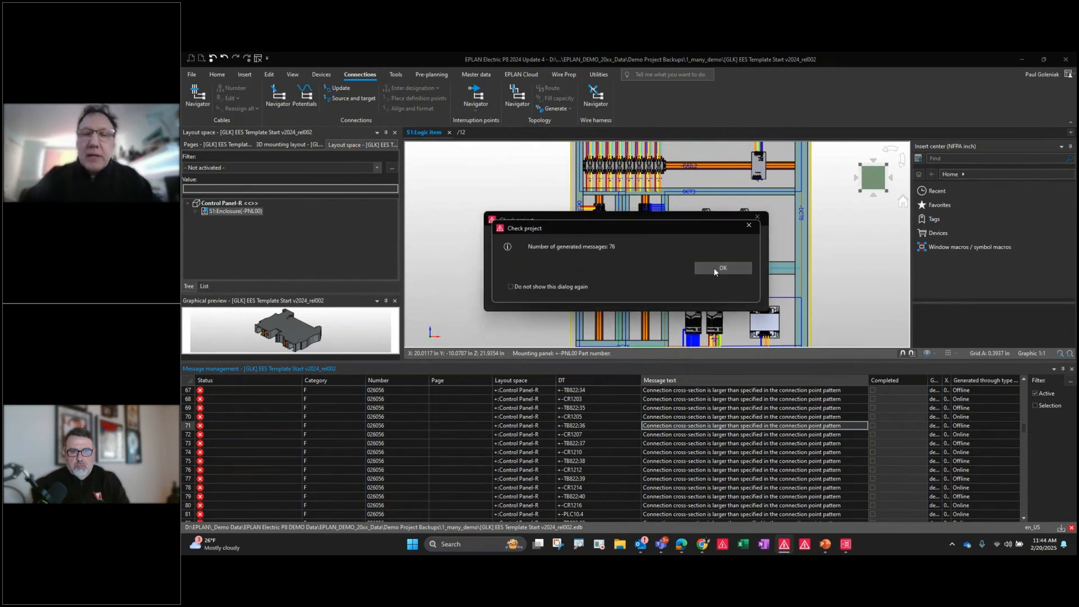
left_click(714, 267)
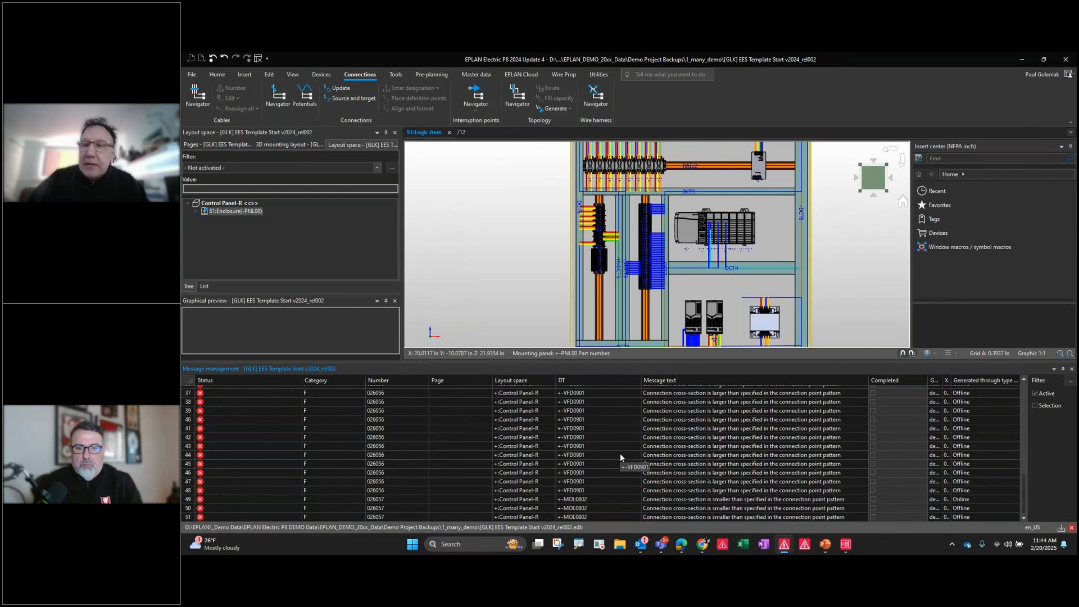
Review the updated check messages for connection cross-section errors and close message management
scroll(673, 450, "up", 7)
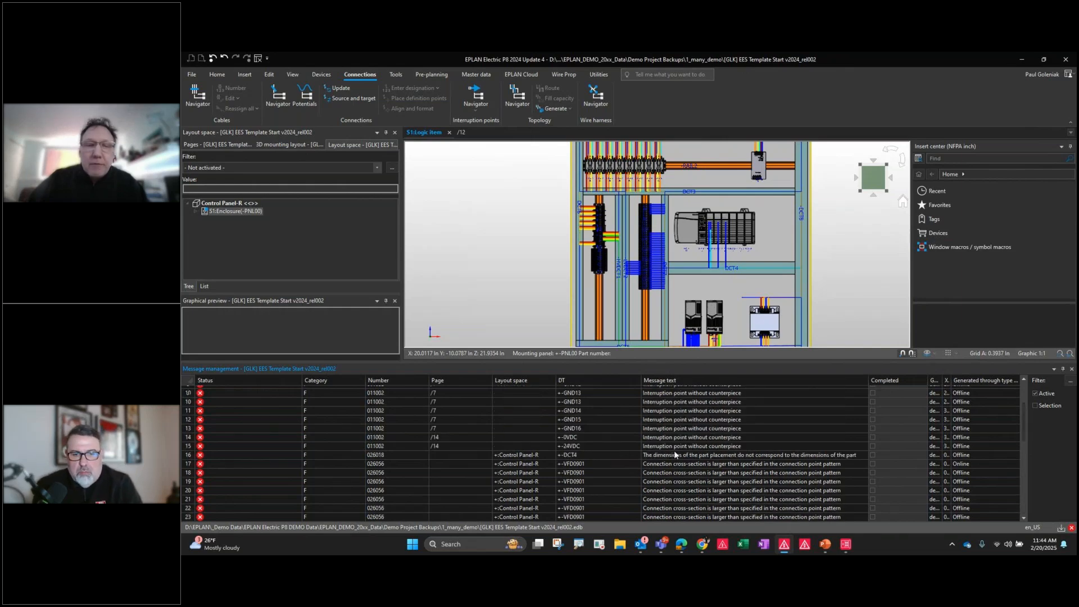
scroll(673, 450, "down", 1)
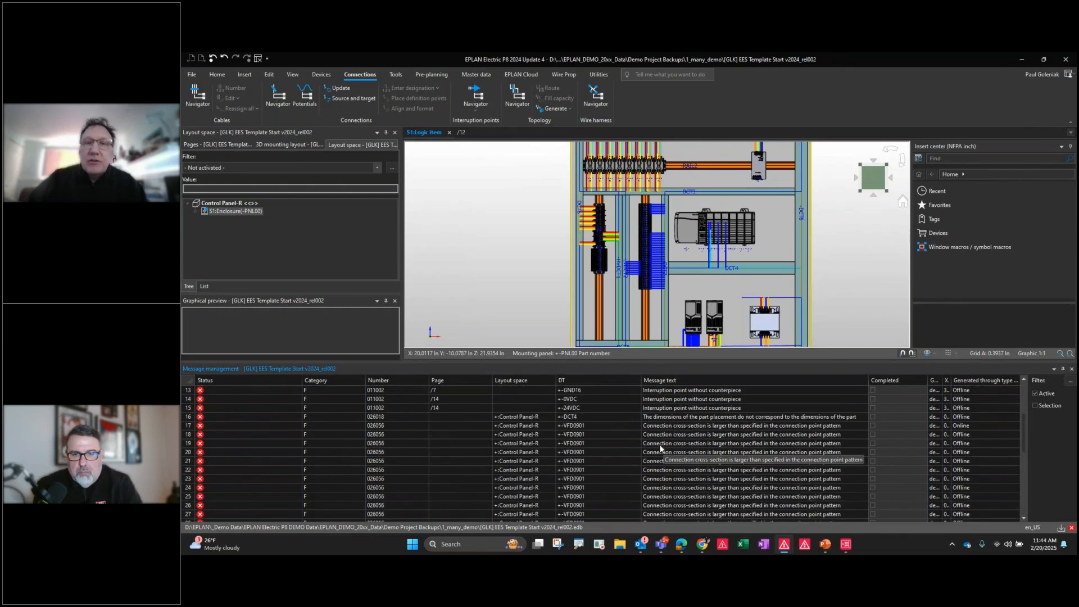
scroll(661, 448, "down", 3)
middle_click_drag(661, 192, 655, 254)
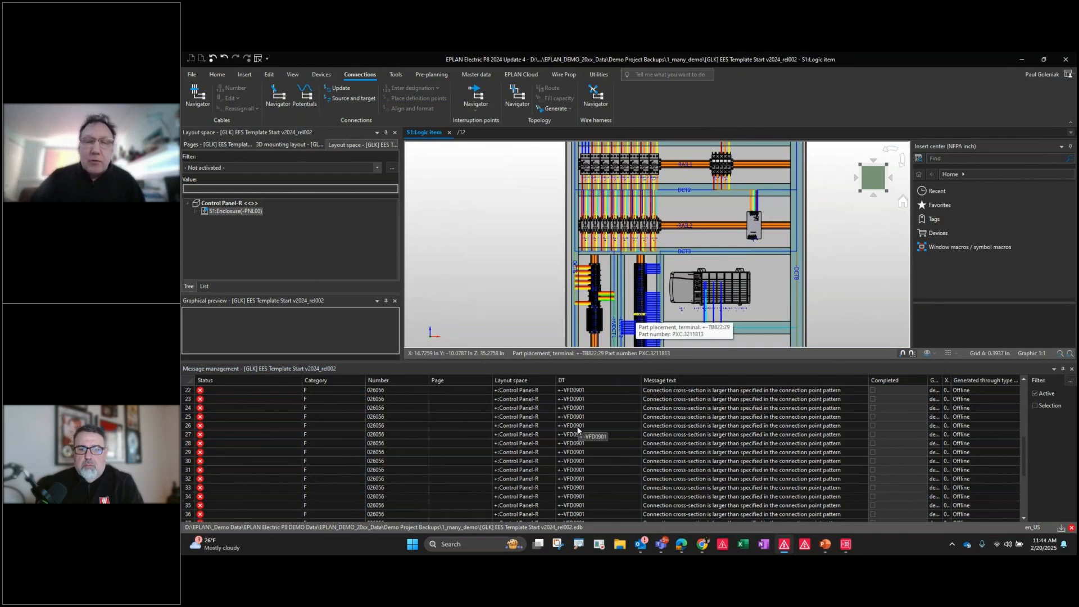
scroll(578, 431, "up", 1)
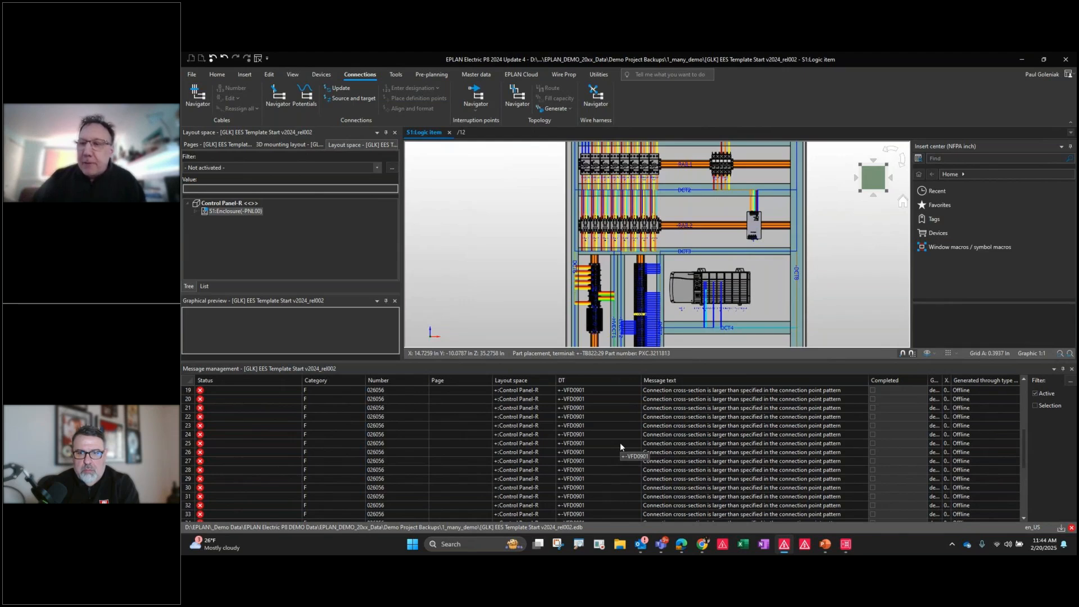
left_click(1072, 370)
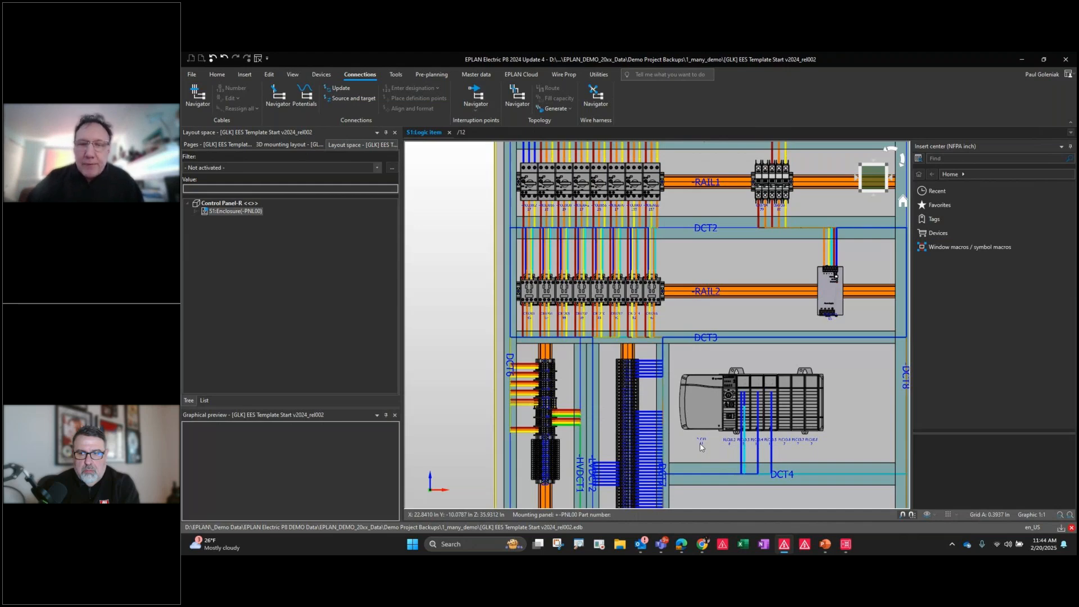
Look over the routed wiring across the whole mounting panel and switch to the 3D home view
scroll(697, 449, "down", 3)
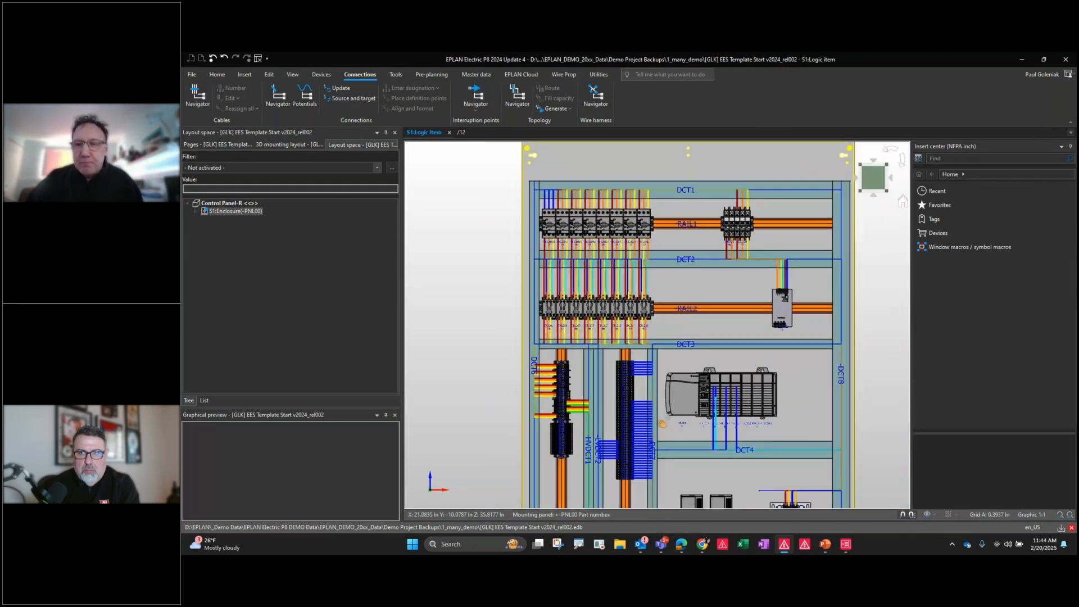
middle_click_drag(644, 371, 642, 363)
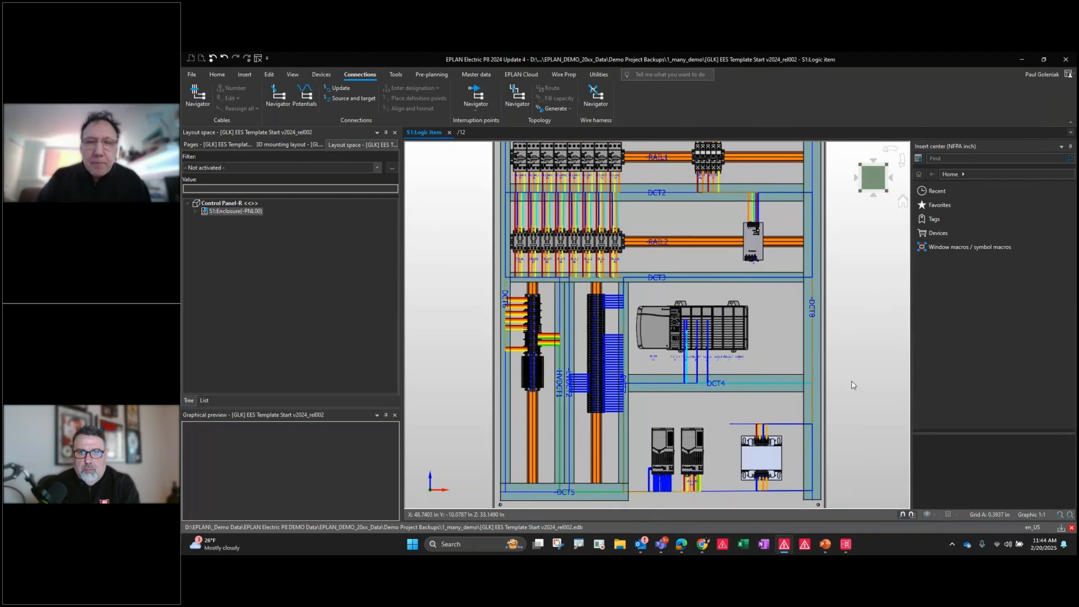
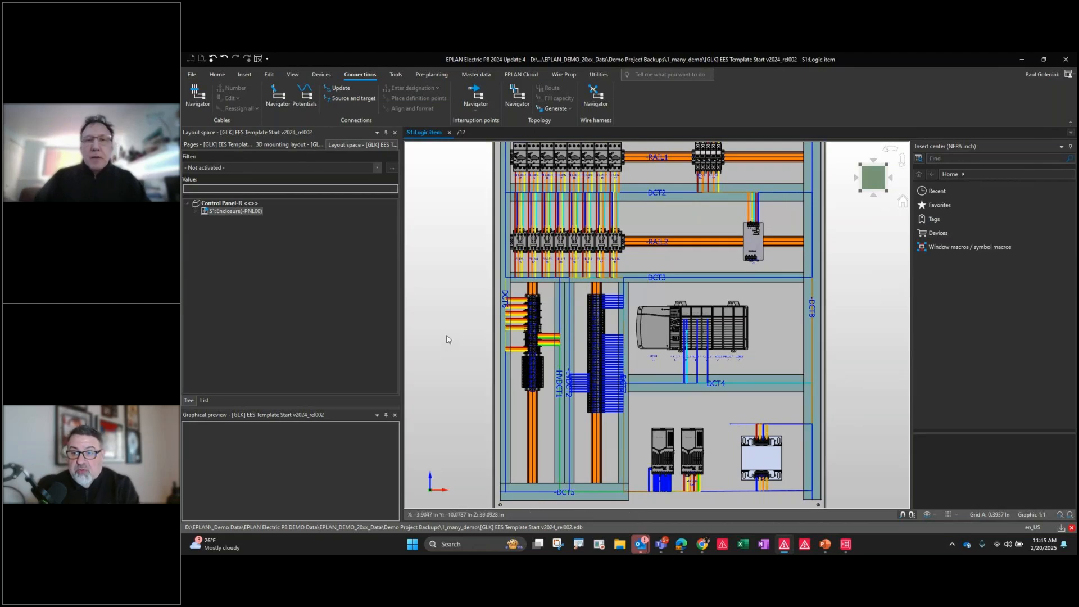
scroll(448, 339, "down", 1)
scroll(446, 339, "down", 1)
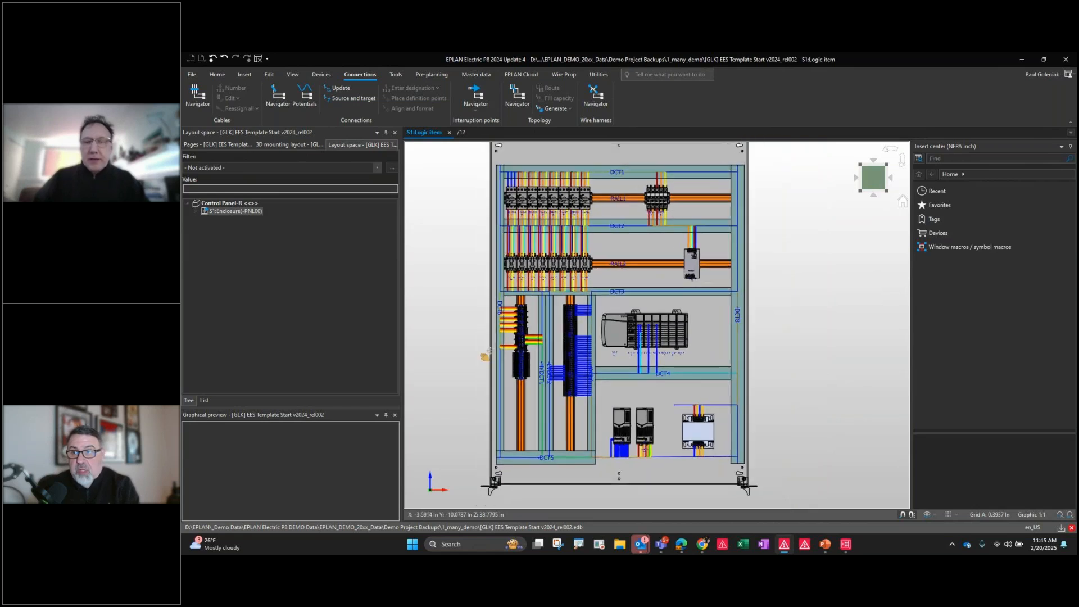
middle_click_drag(456, 340, 487, 353)
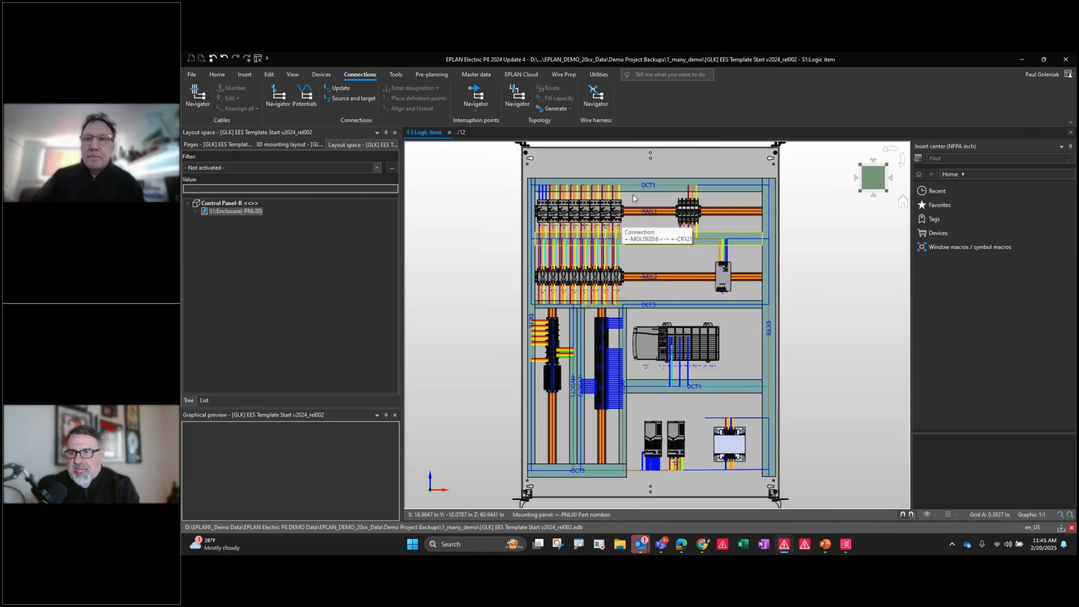
left_click(903, 202)
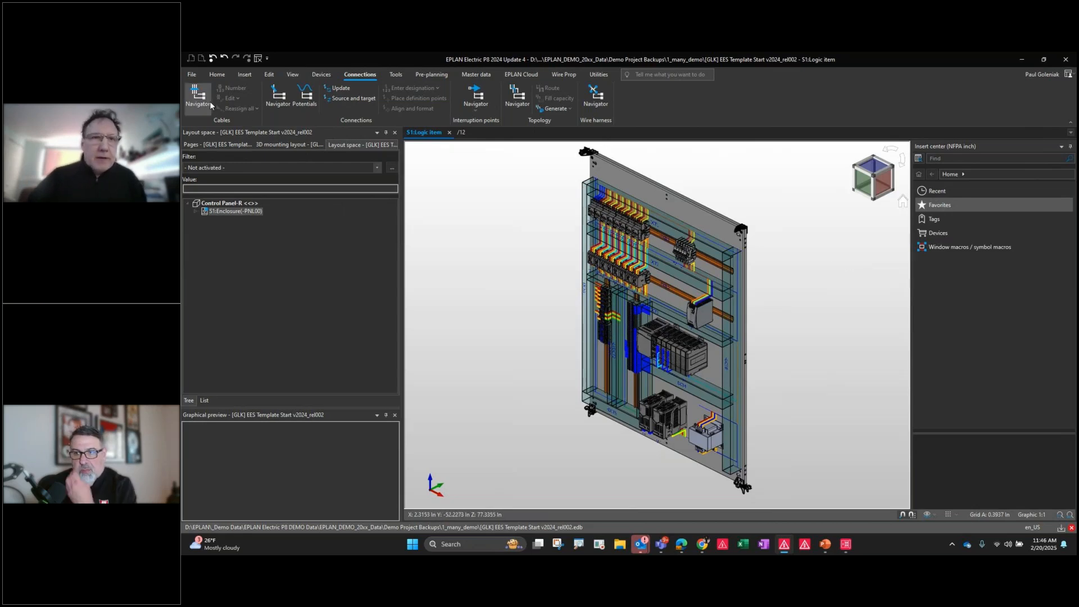
Inspect the wire termination processing and stripping length properties of connection 12030 on page /12 and leave them unmodified
left_click(461, 133)
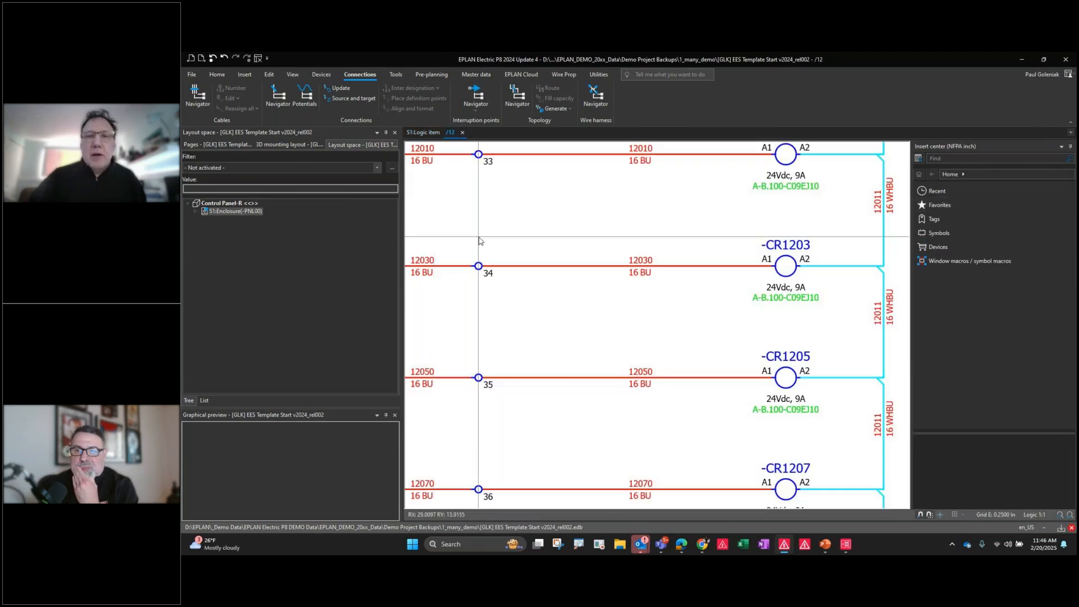
double_click(645, 264)
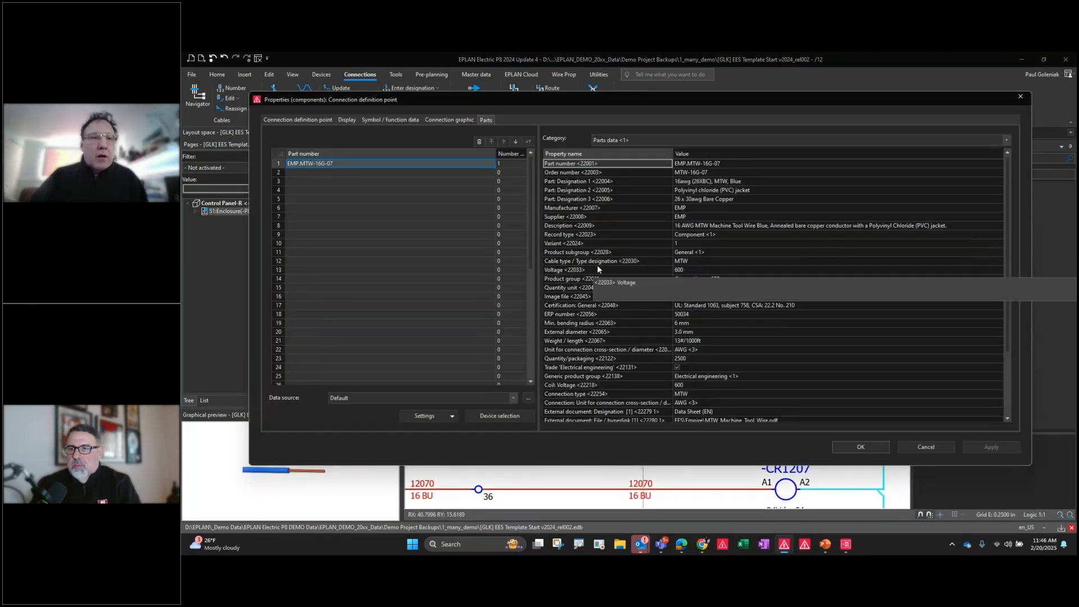
left_click(298, 119)
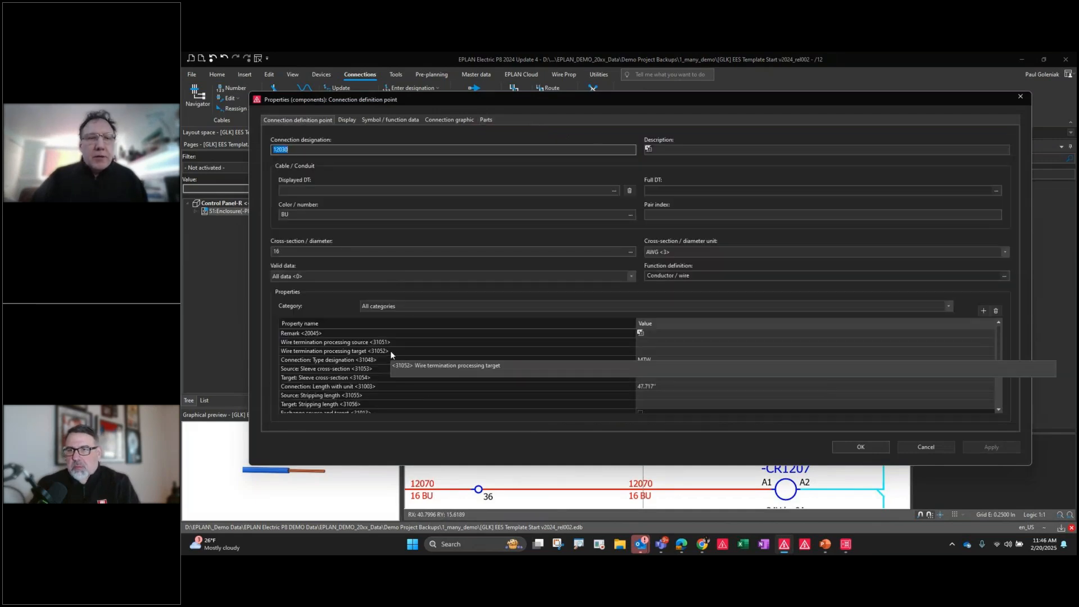
left_click_drag(389, 343, 388, 351)
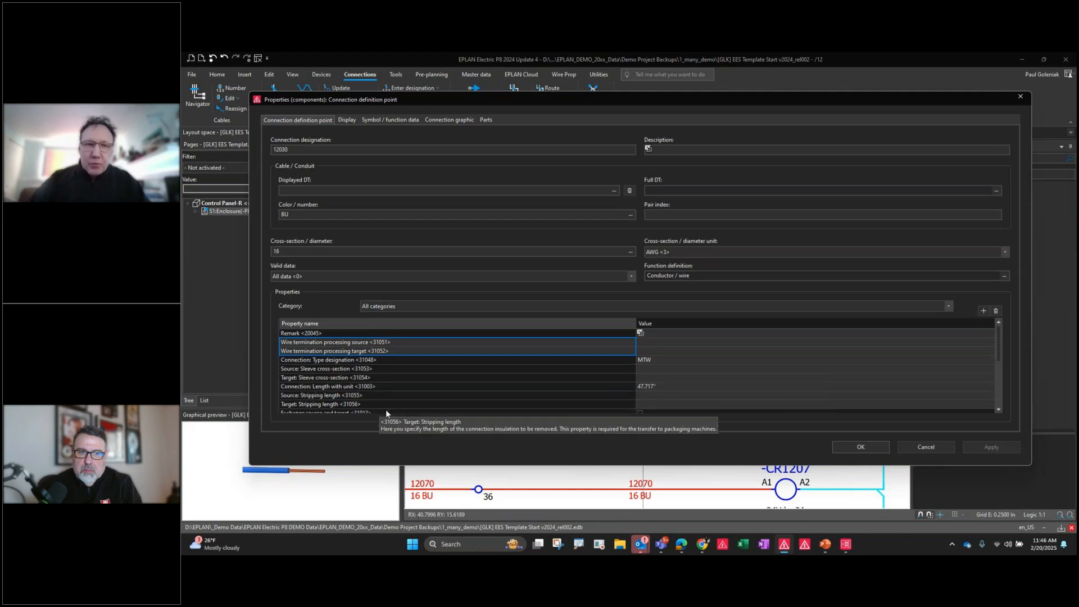
key("Escape")
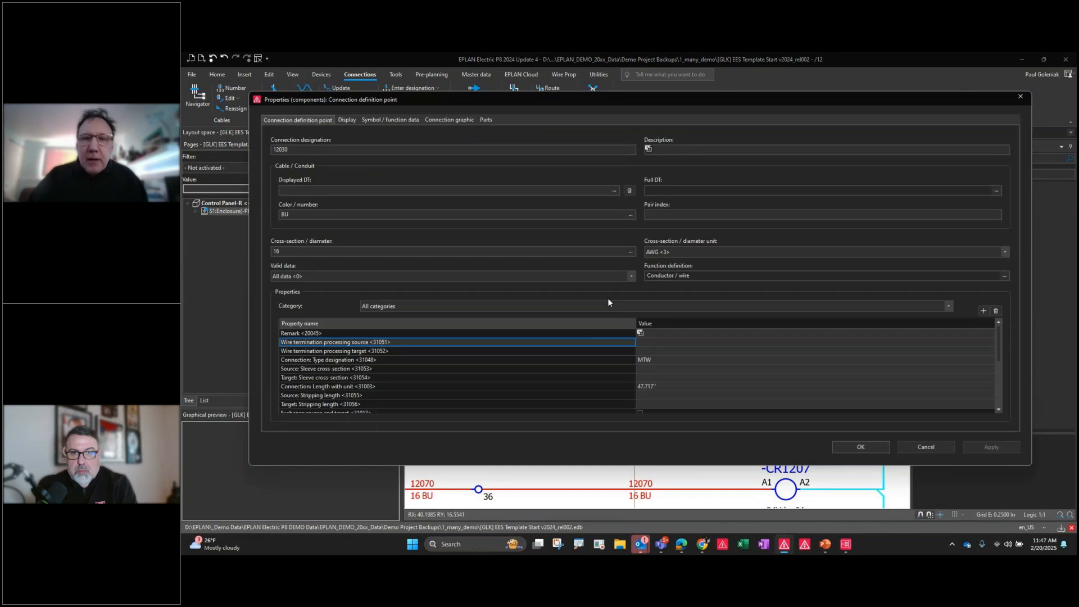
left_click_drag(640, 343, 643, 350)
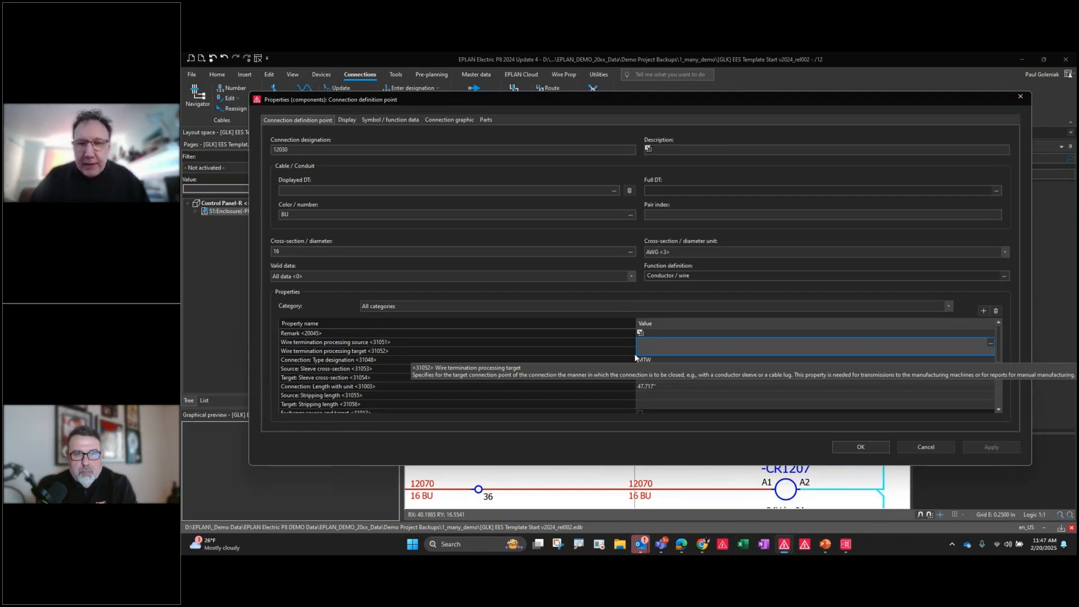
left_click(915, 446)
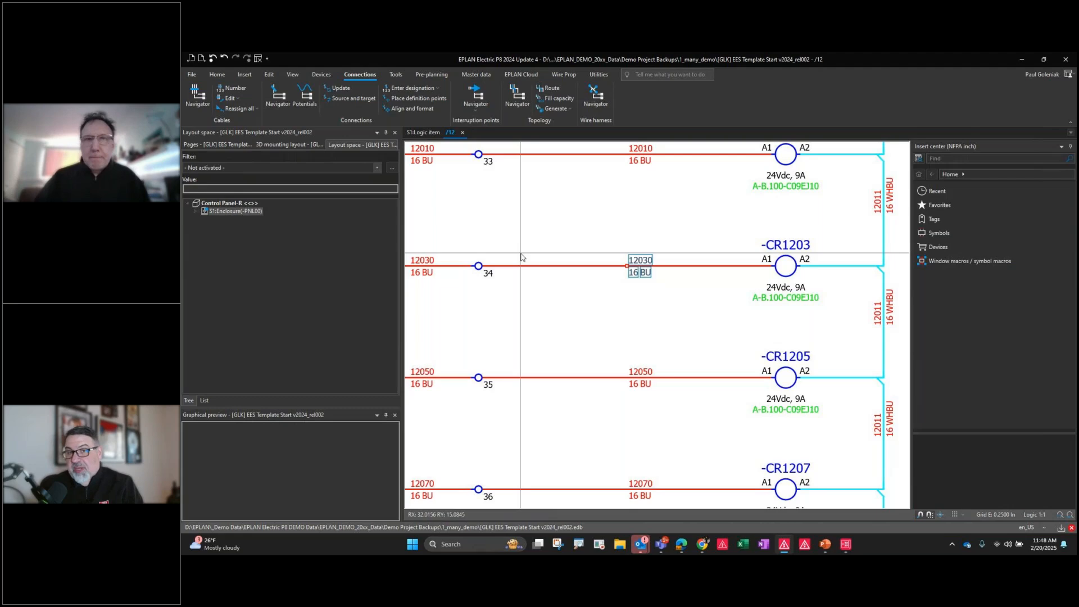
Return to the S1 layout space, view the mounting panel from the front and turn on the drilling view
left_click(426, 133)
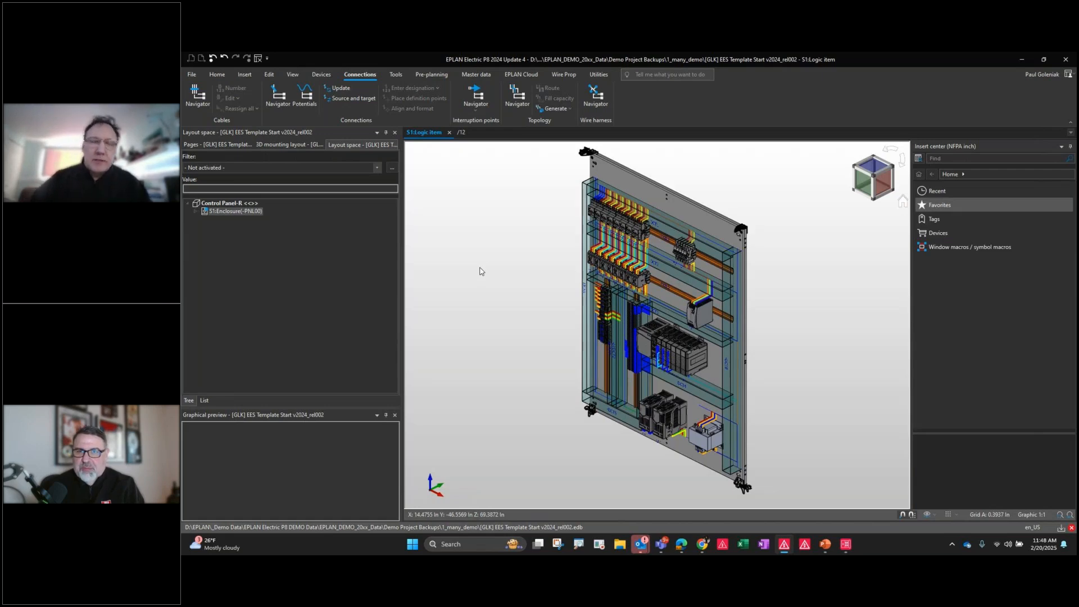
left_click(871, 184)
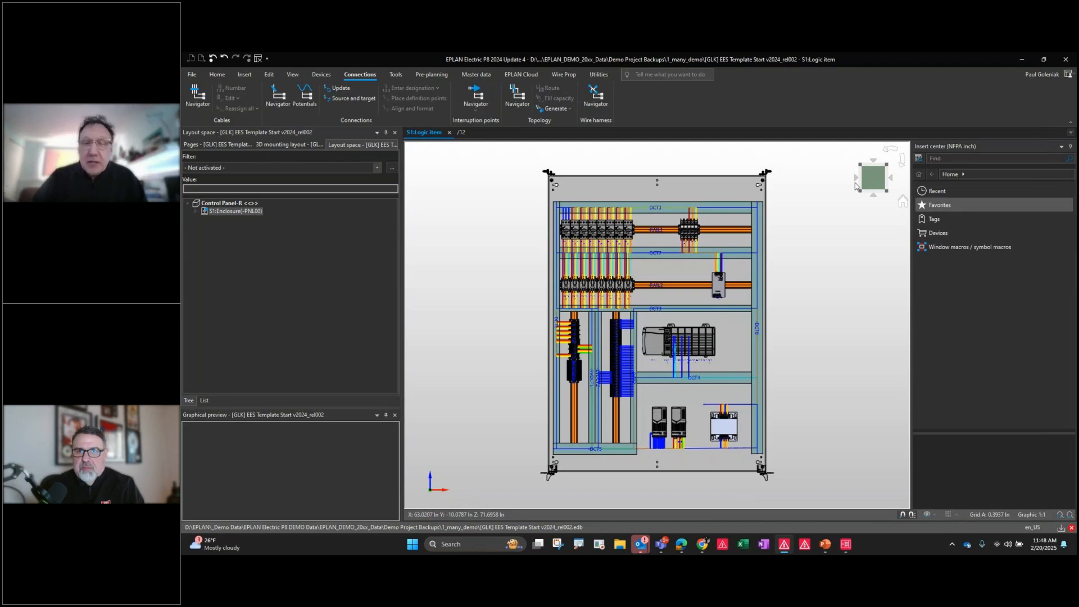
left_click(293, 76)
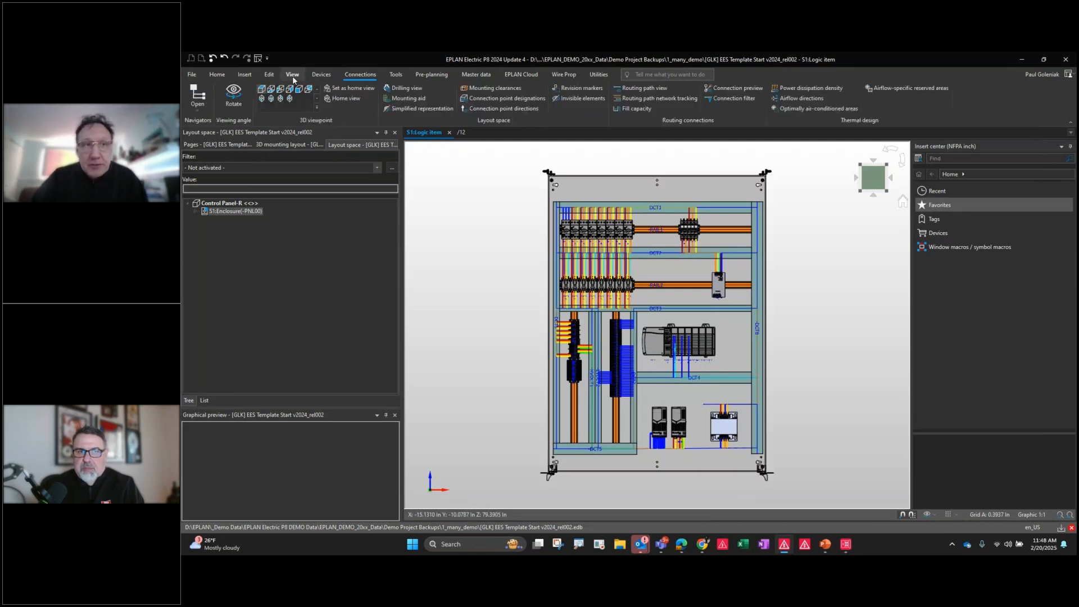
left_click(407, 90)
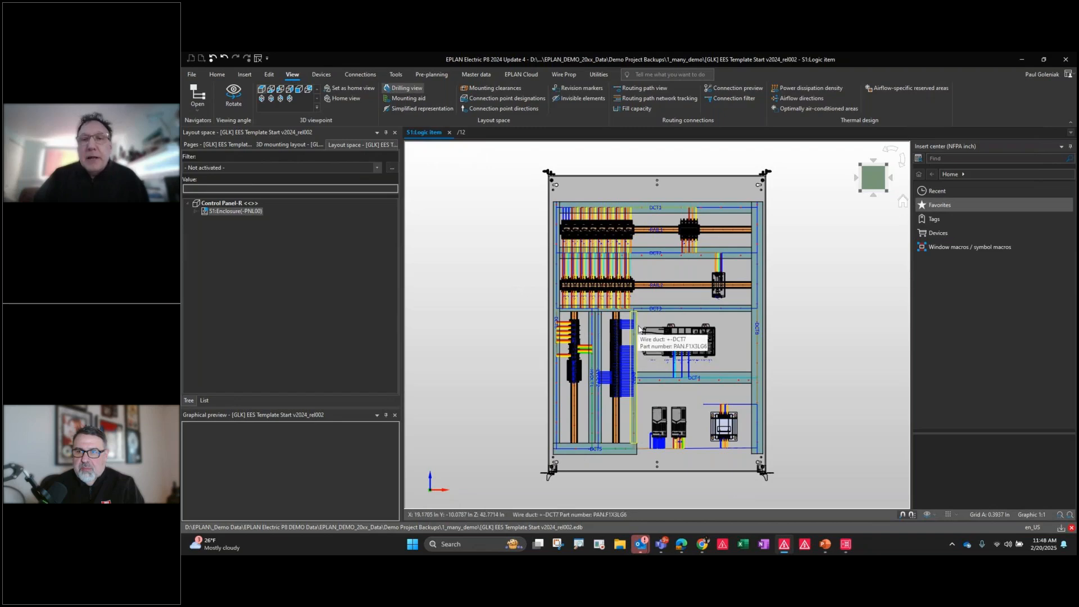
Examine the drill holes along wire duct DCT4 and around the drives, and select transformer TFR0713 to check its mounting holes
scroll(649, 287, "up", 3)
scroll(651, 270, "up", 1)
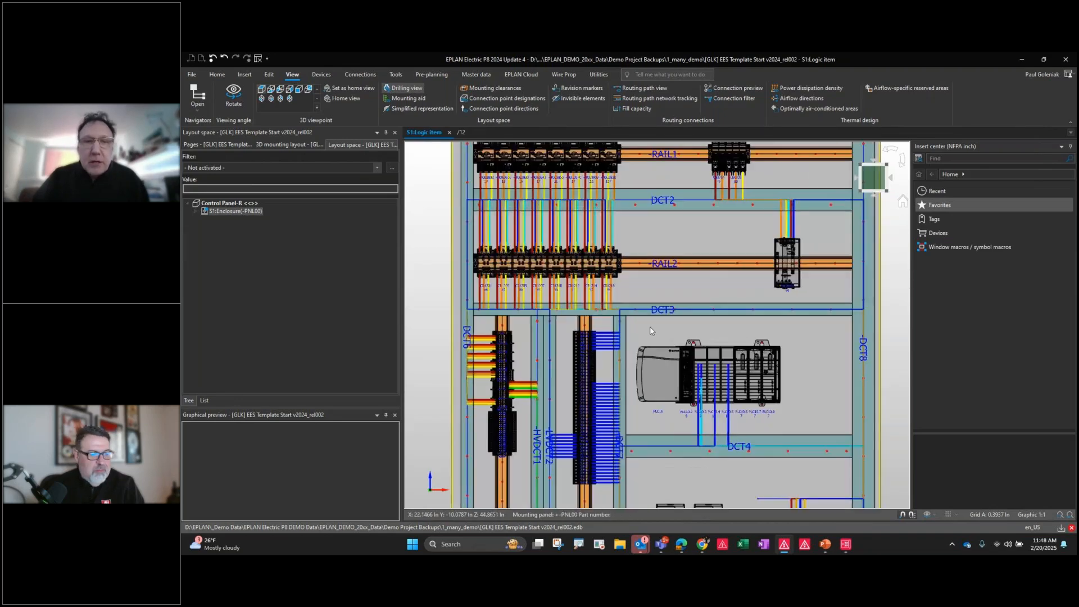
scroll(625, 326, "up", 1)
scroll(613, 323, "up", 1)
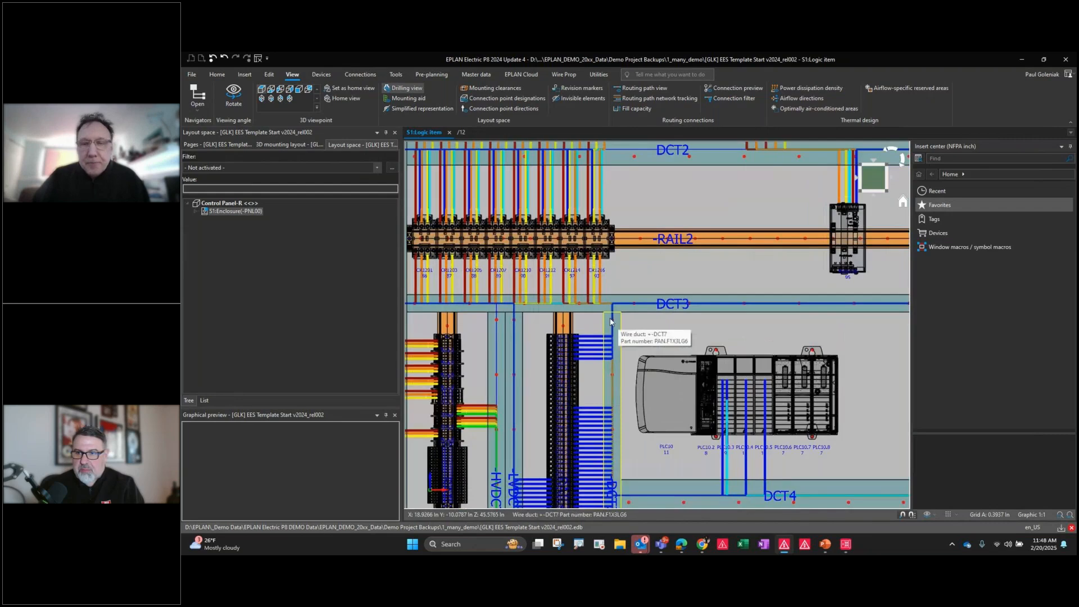
scroll(611, 320, "up", 1)
middle_click_drag(555, 350, 499, 203)
middle_click_drag(641, 427, 567, 285)
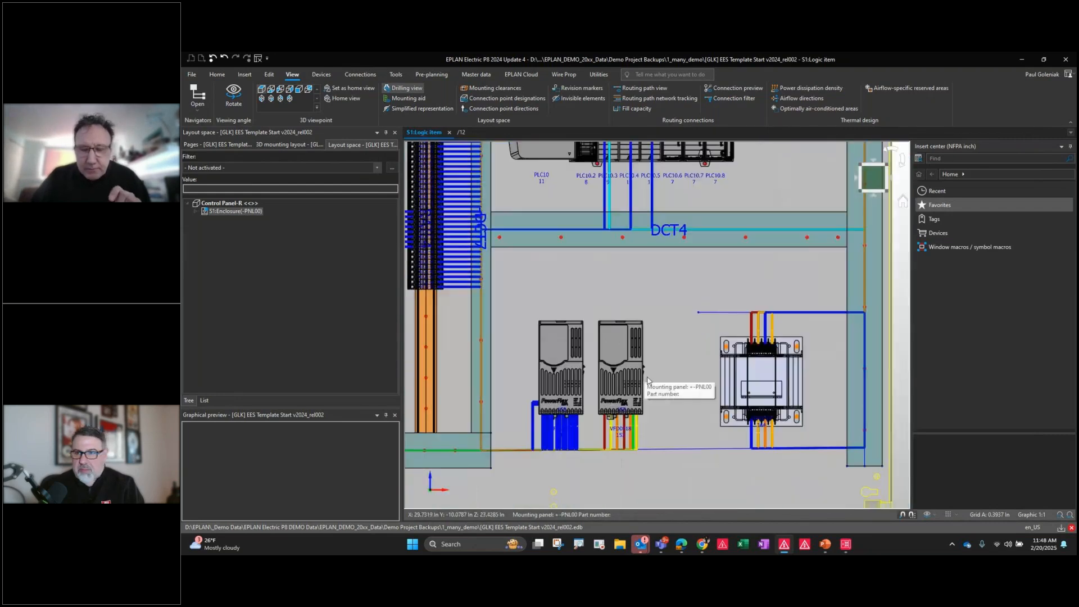
scroll(676, 396, "up", 1)
middle_click_drag(676, 396, 613, 352)
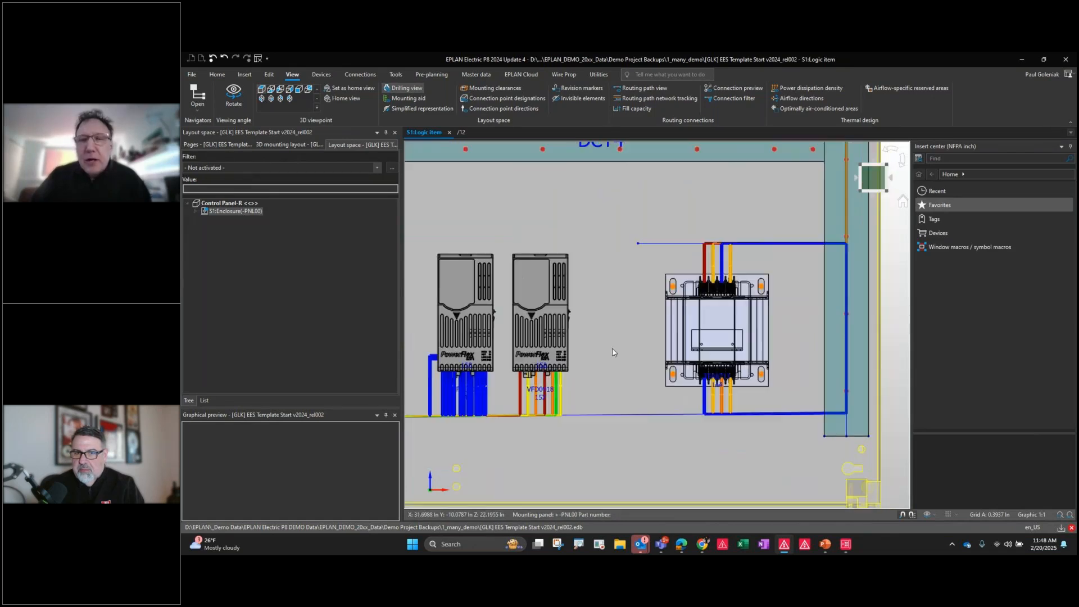
scroll(657, 303, "up", 1)
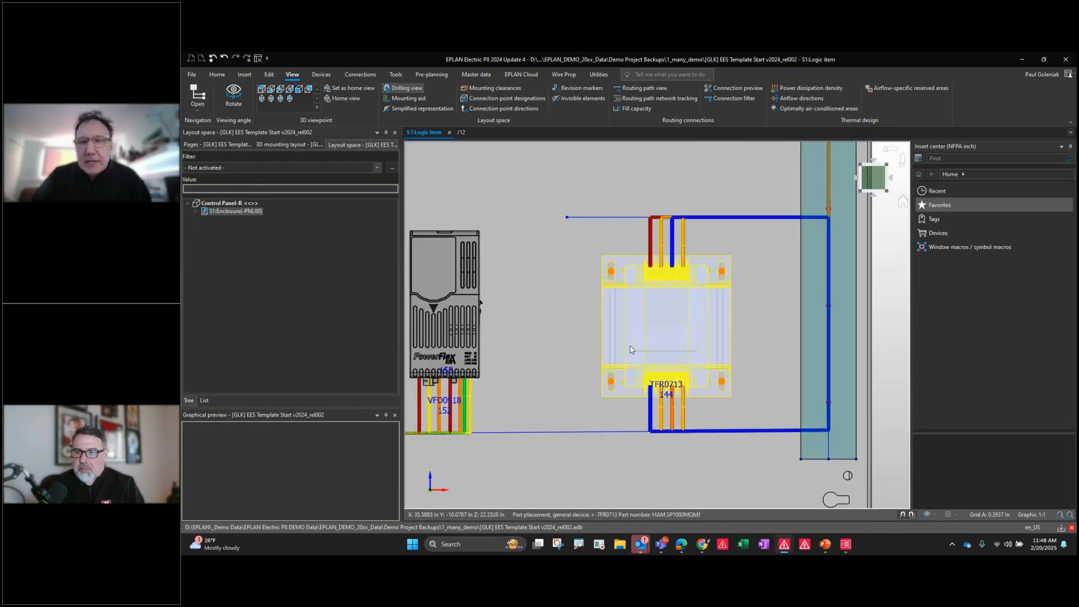
left_click(658, 304)
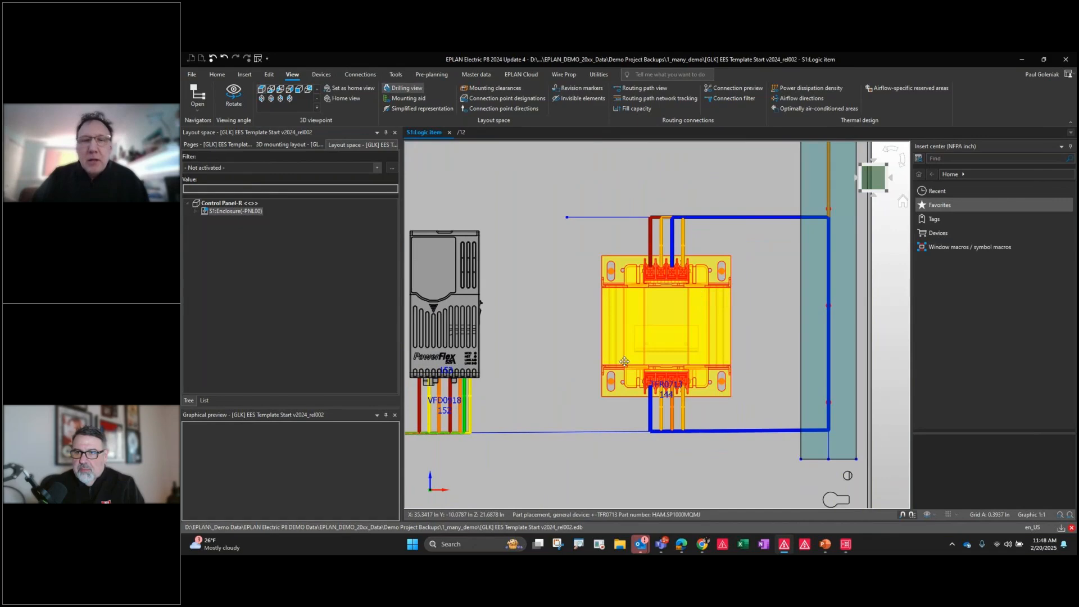
Examine the drill holes along mounting rail RAIL3 and the vertical wire ducts HVDCT1 and LVDCT2
scroll(634, 372, "down", 2)
middle_click_drag(632, 373, 801, 385)
scroll(528, 314, "up", 1)
middle_click_drag(528, 315, 583, 446)
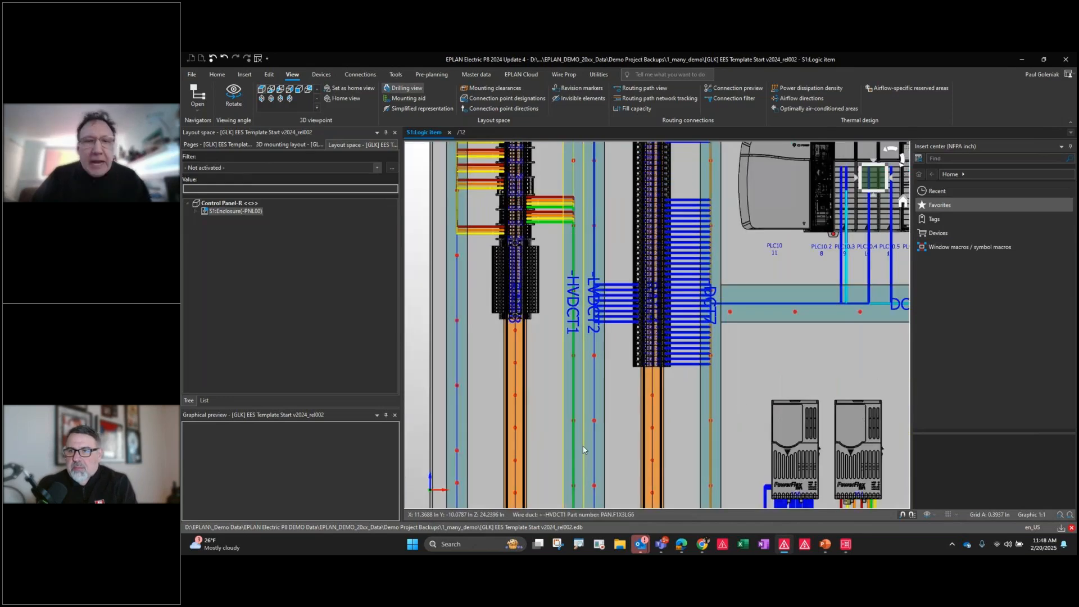
middle_click_drag(554, 389, 584, 330)
scroll(556, 336, "up", 2)
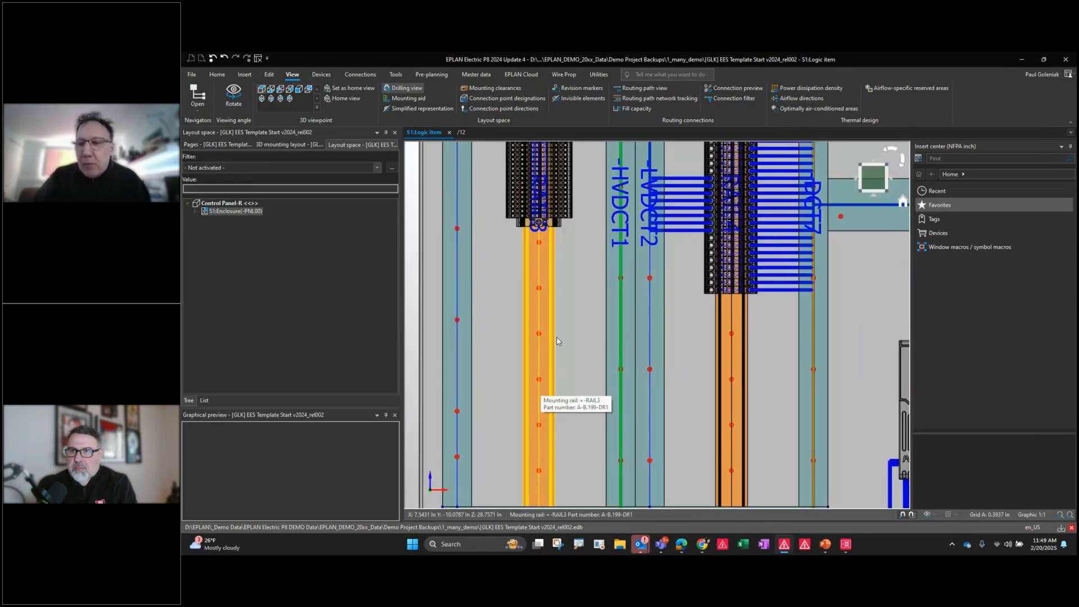
Inspect the drill holes from the rear of the mounting panel and restore the home view
right_click_drag(807, 433, 704, 409, "ctrl")
left_click_drag(678, 394, 706, 410)
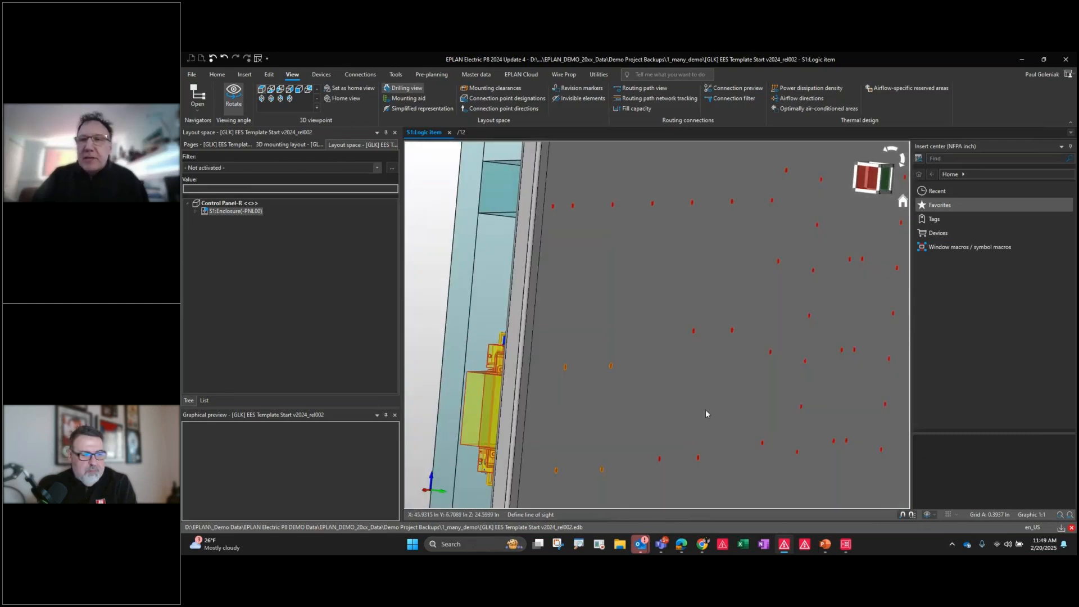
left_click(902, 201)
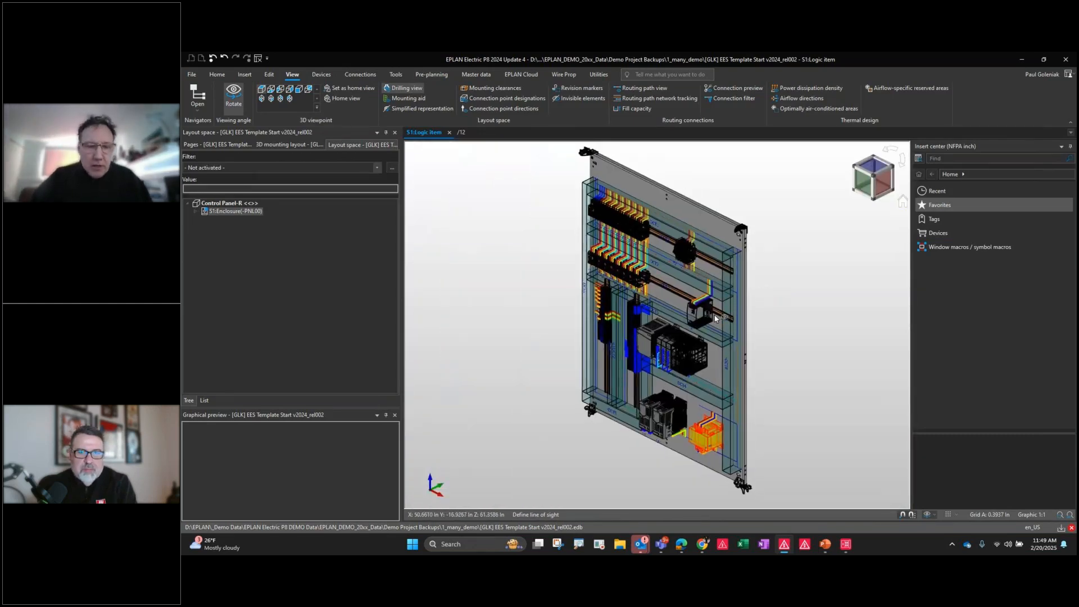
key("Escape")
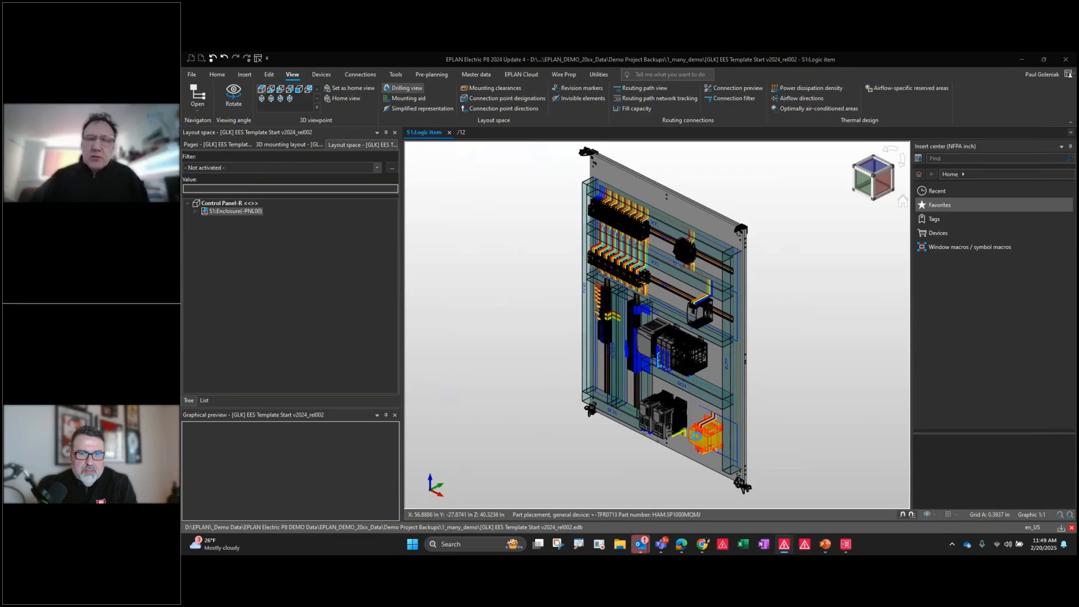
Check the drilling pattern and connection point pattern in transformer TFR0713's parts data, and leave the properties unmodified
double_click(697, 436)
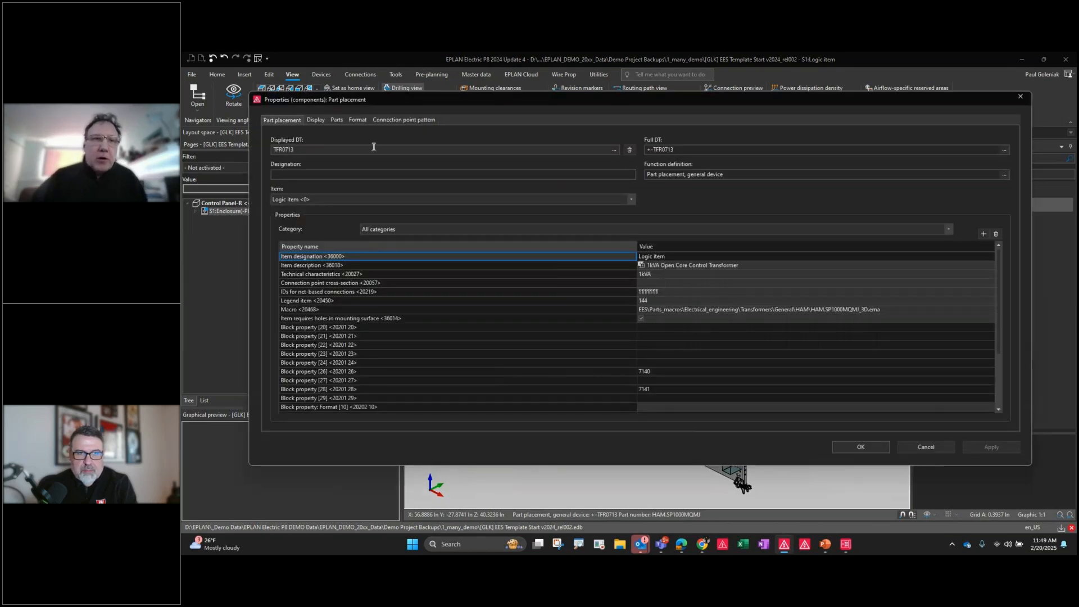
left_click(337, 120)
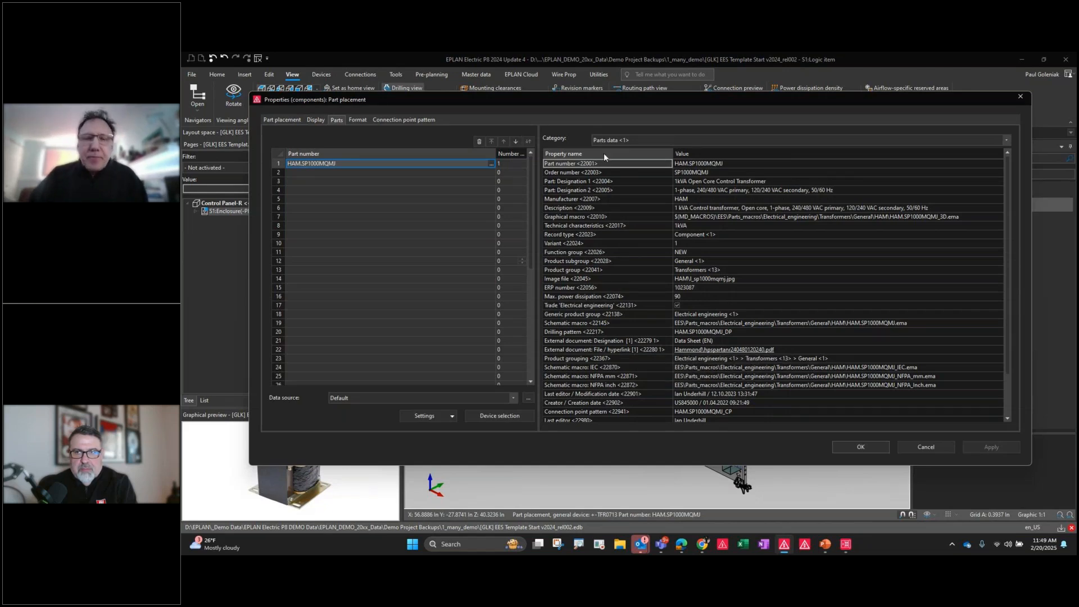
scroll(620, 356, "down", 2)
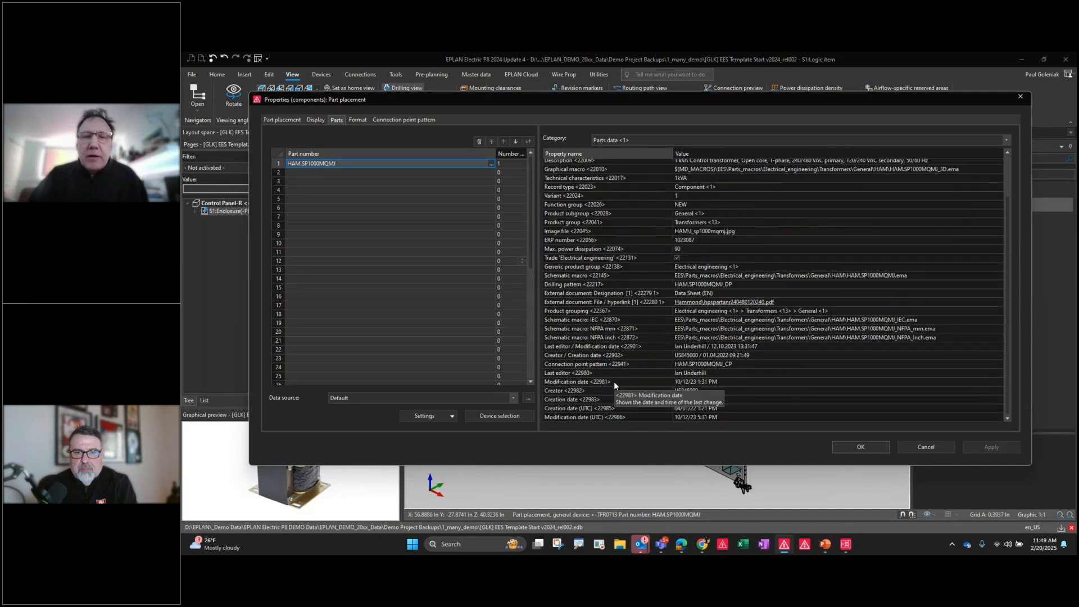
left_click(699, 366)
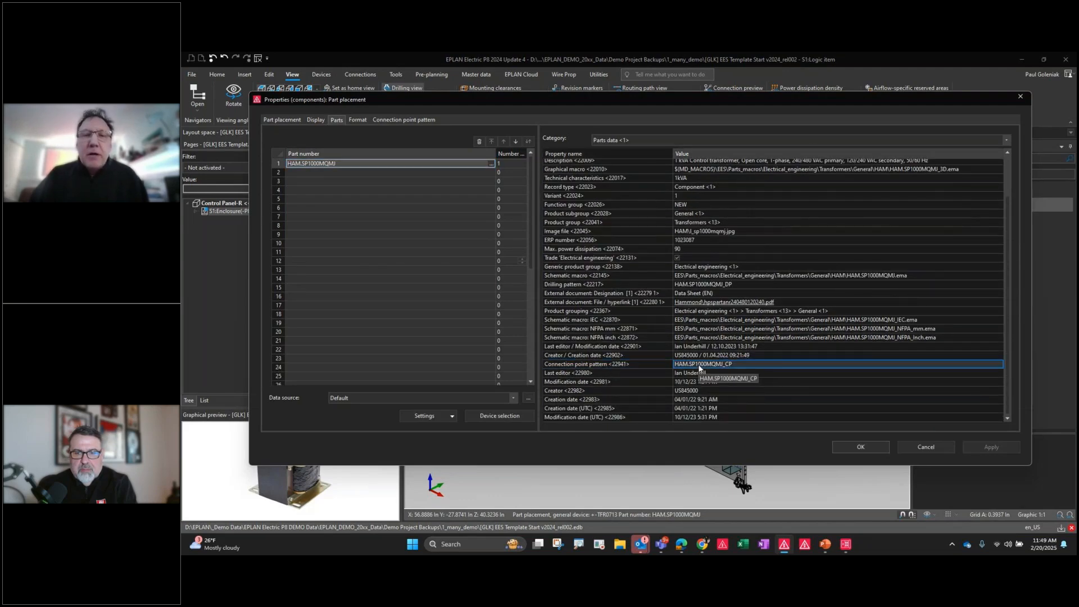
left_click(705, 285)
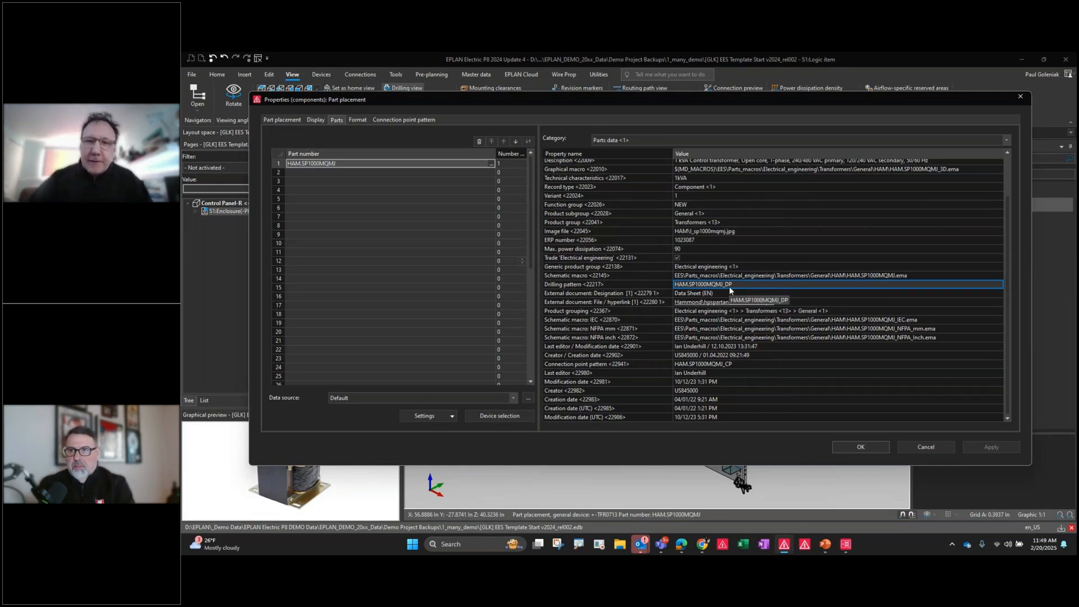
left_click(934, 447)
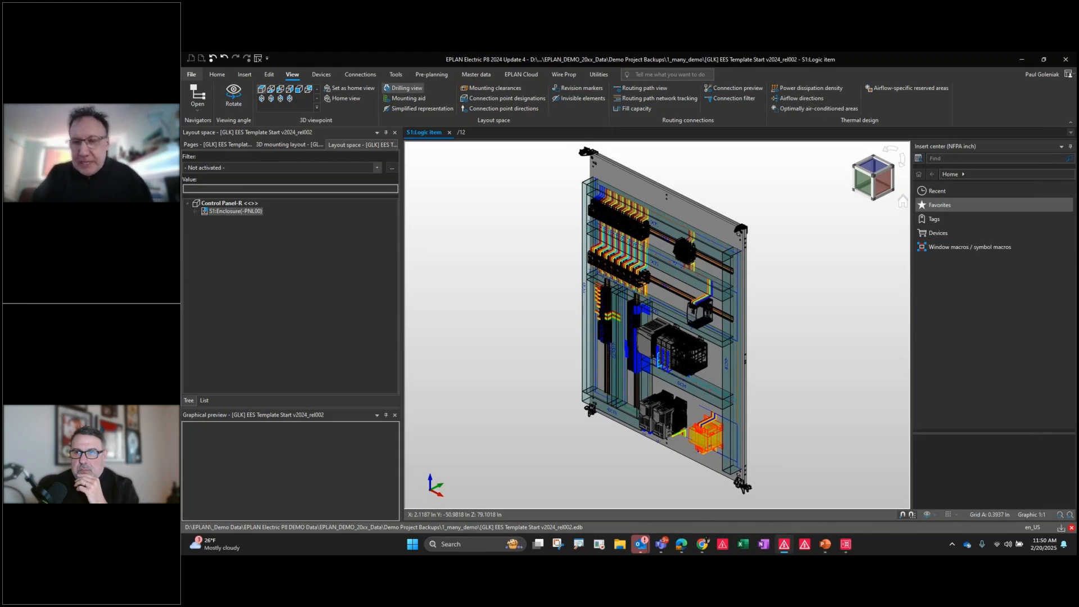
Review the machining export options for drill holes, including NC - DXF and Drilling template, and return to the layout space
key("alt+f")
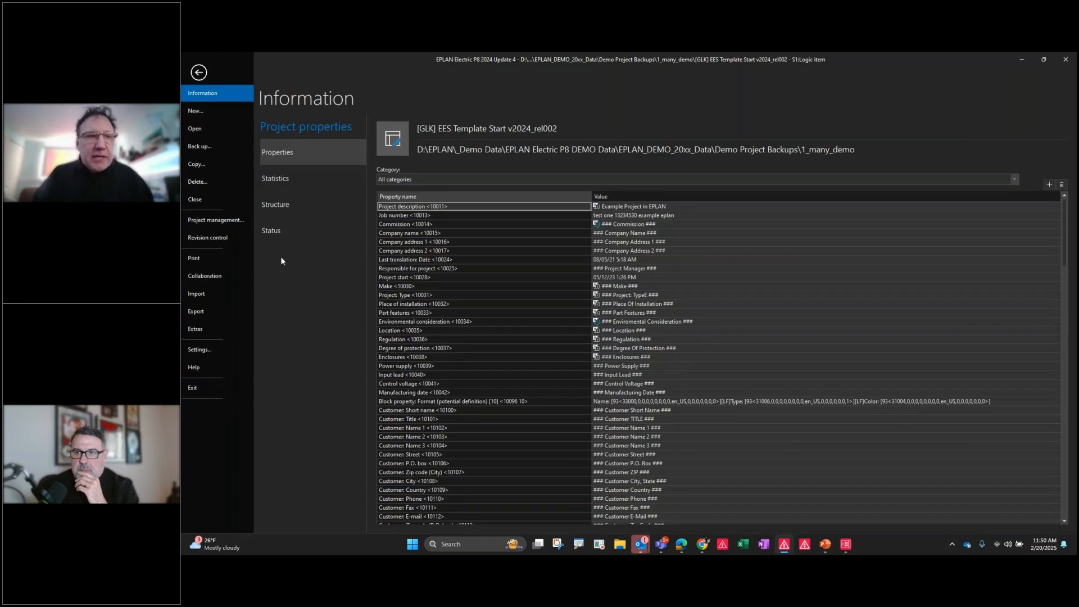
left_click(200, 310)
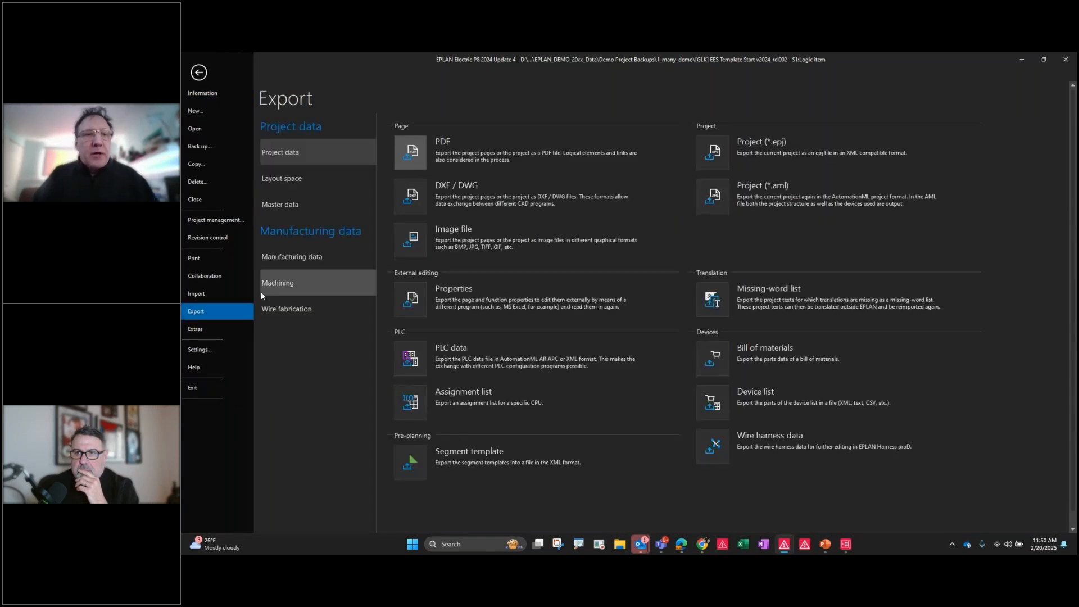
left_click(281, 283)
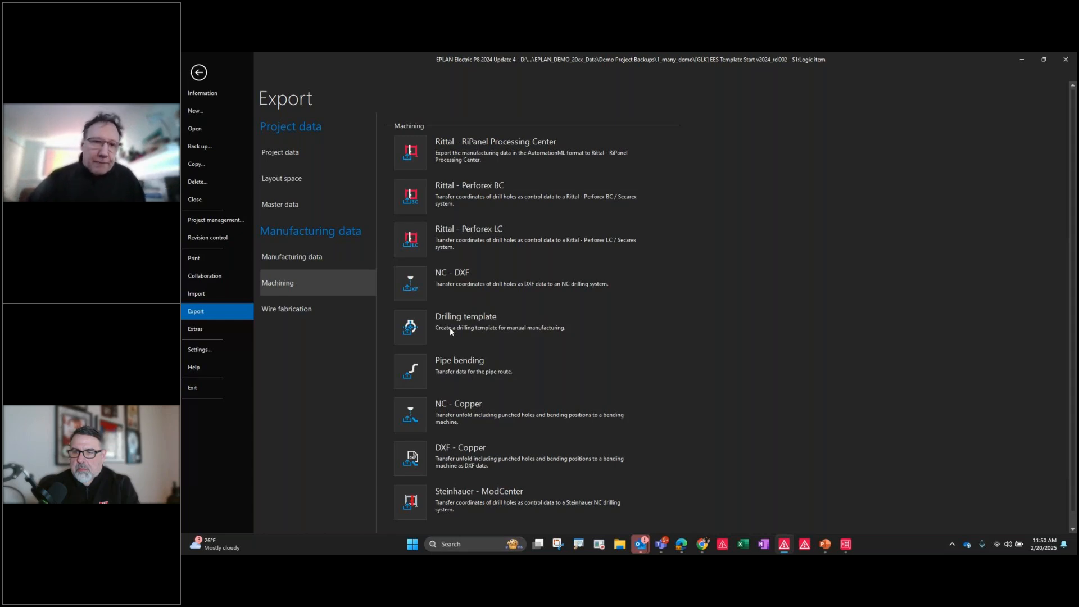
left_click(200, 73)
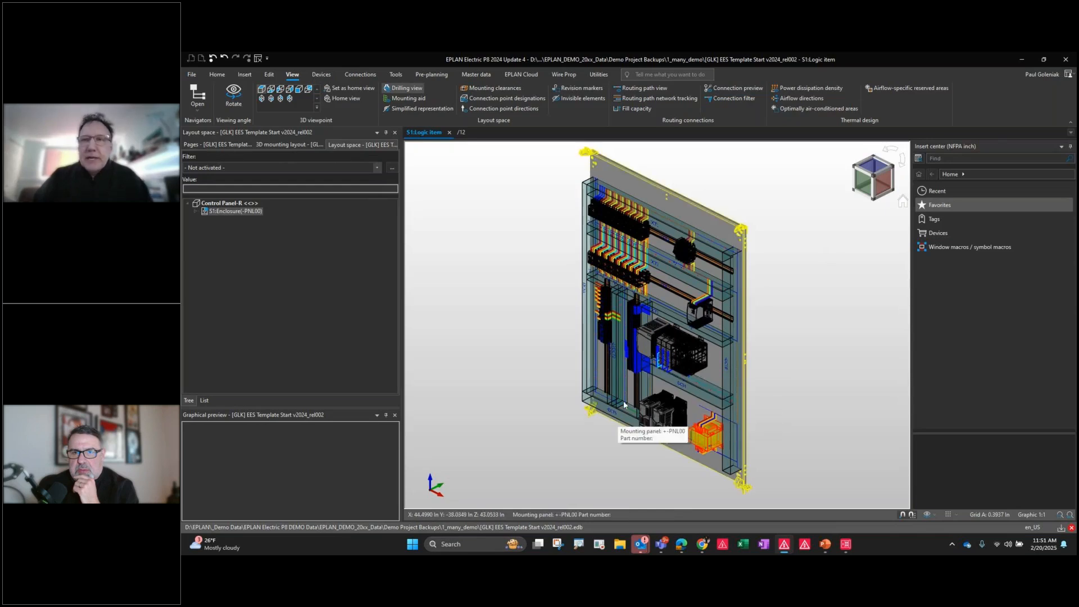
In the front view, shorten vertical wire duct DCT8 so that its upper end aligns with wire duct DCT3
left_click(865, 188)
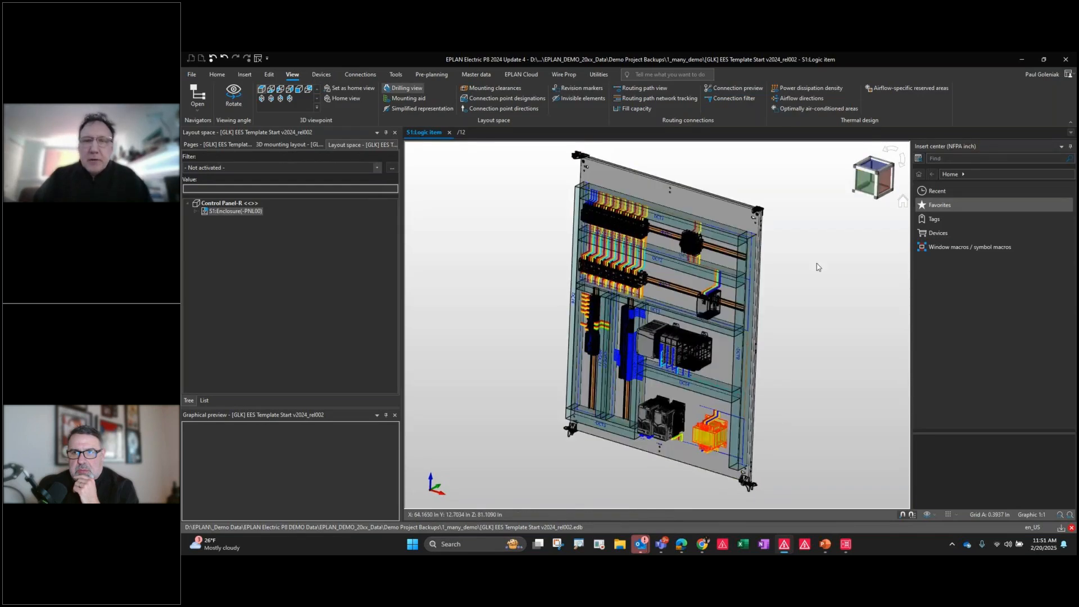
scroll(652, 360, "up", 5)
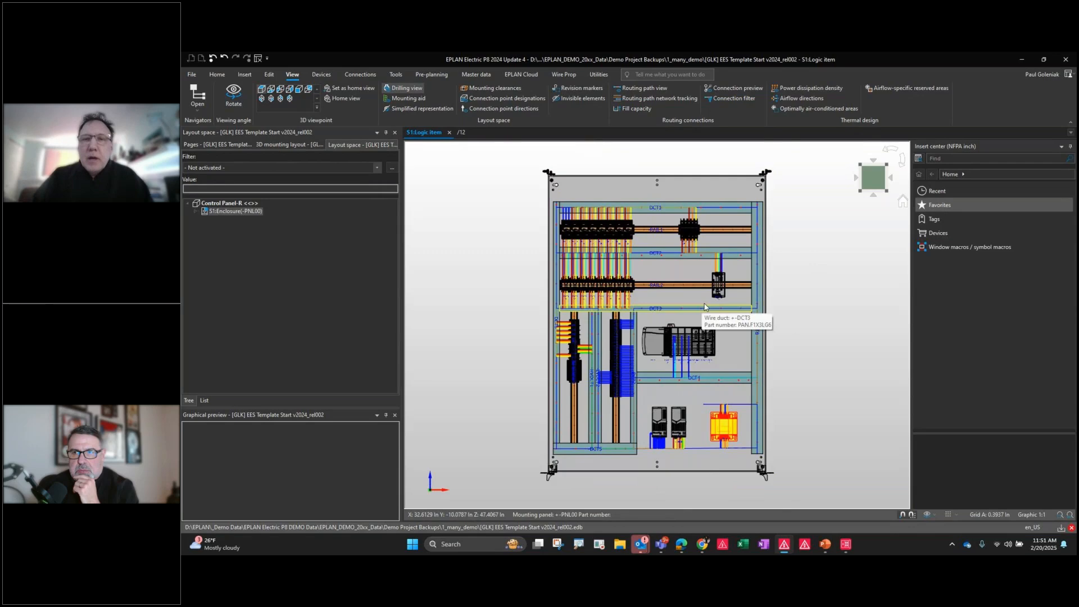
scroll(682, 310, "up", 1)
middle_click_drag(729, 185, 655, 332)
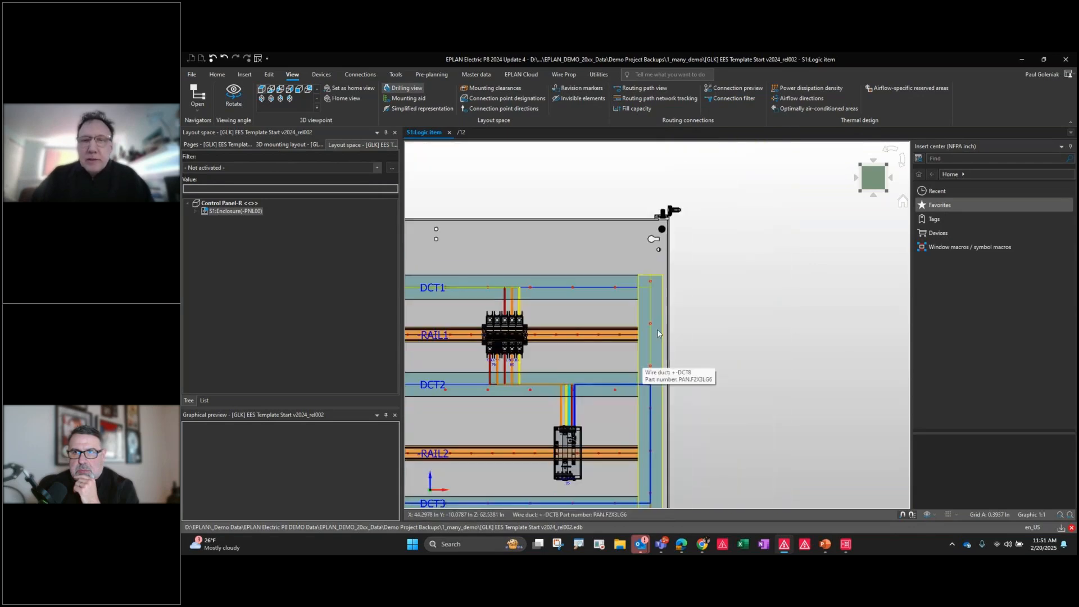
left_click(655, 333)
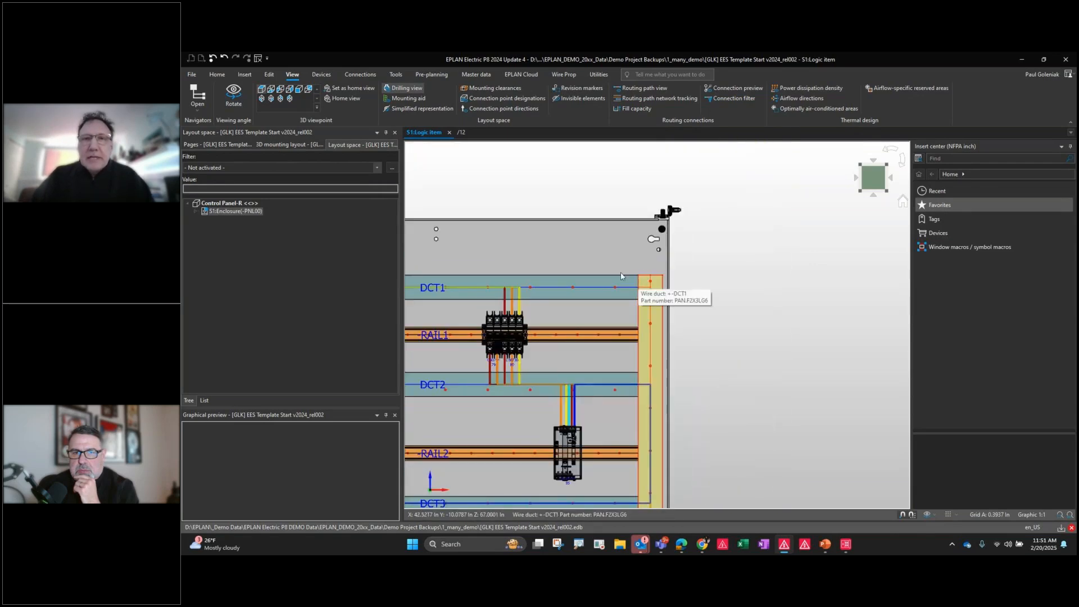
left_click(268, 74)
left_click(366, 88)
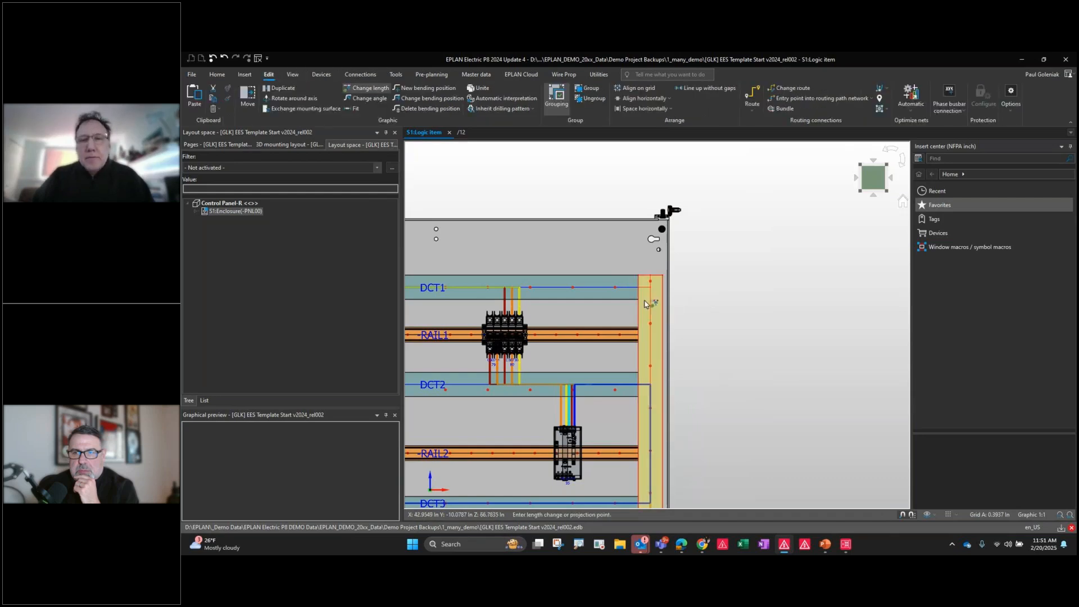
left_click(646, 458)
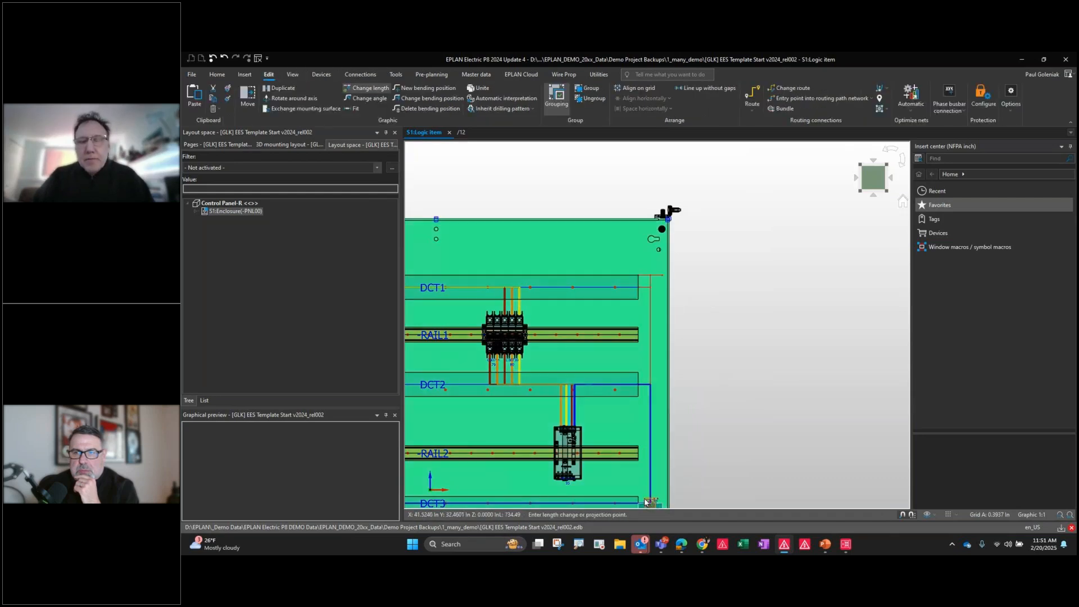
key("Escape")
scroll(651, 377, "up", 2)
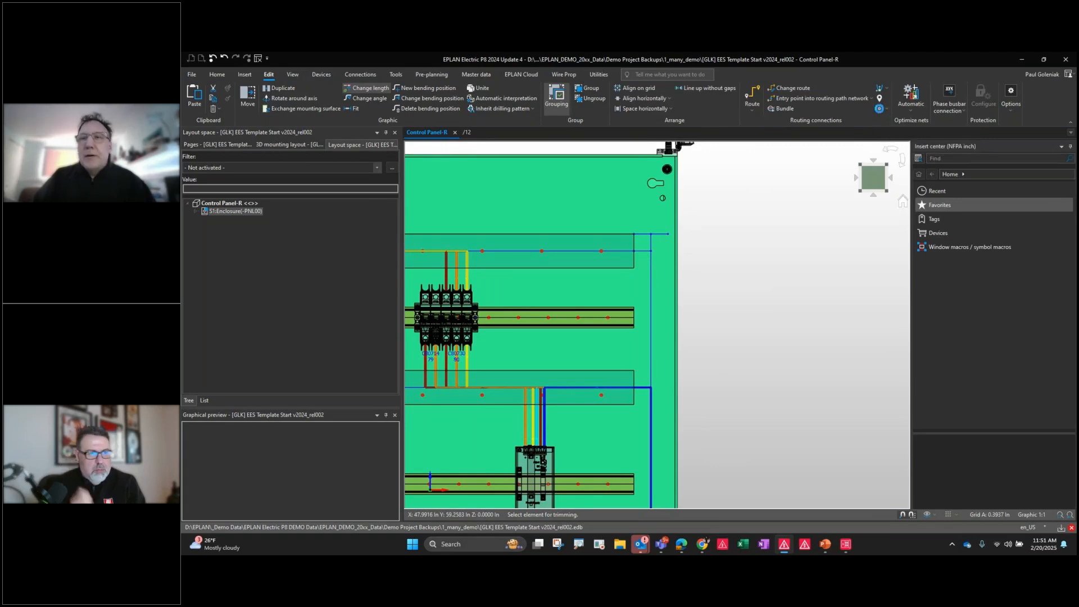
key("Escape")
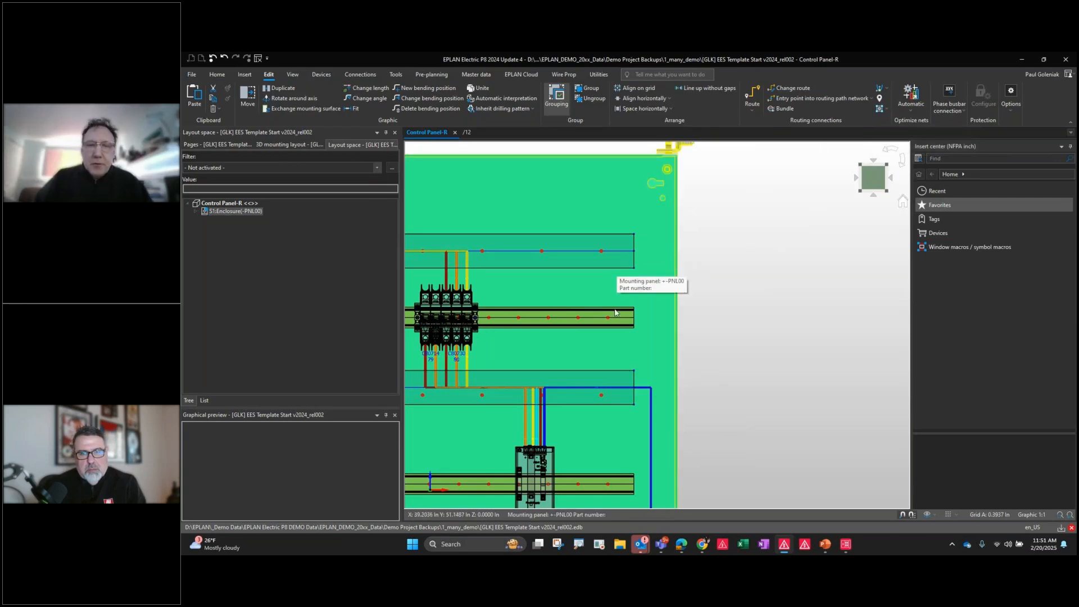
left_click(623, 251)
left_click(622, 389)
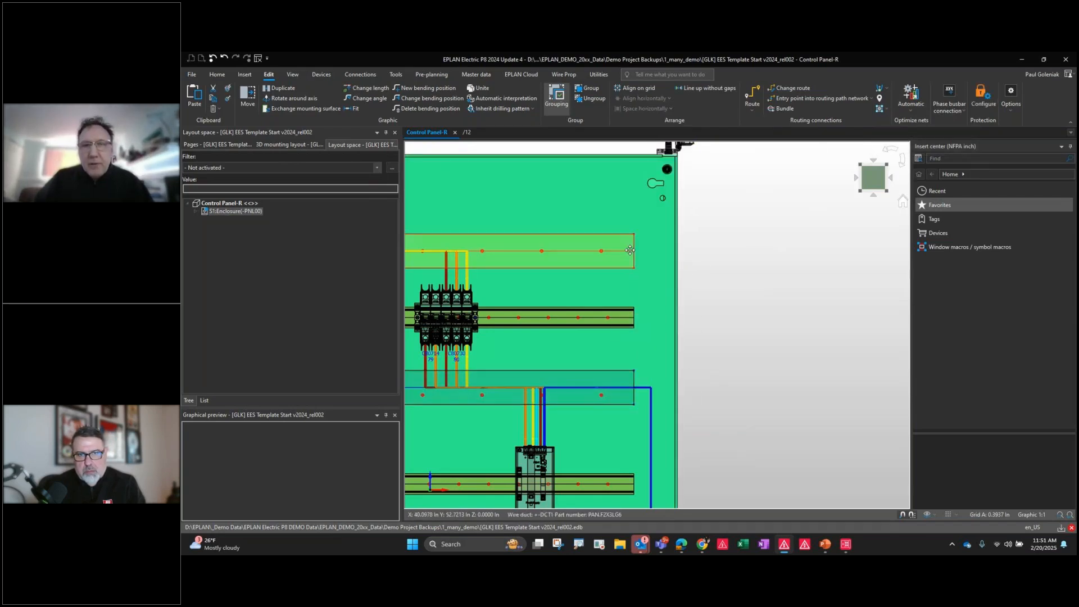
left_click(625, 252)
left_click(642, 269)
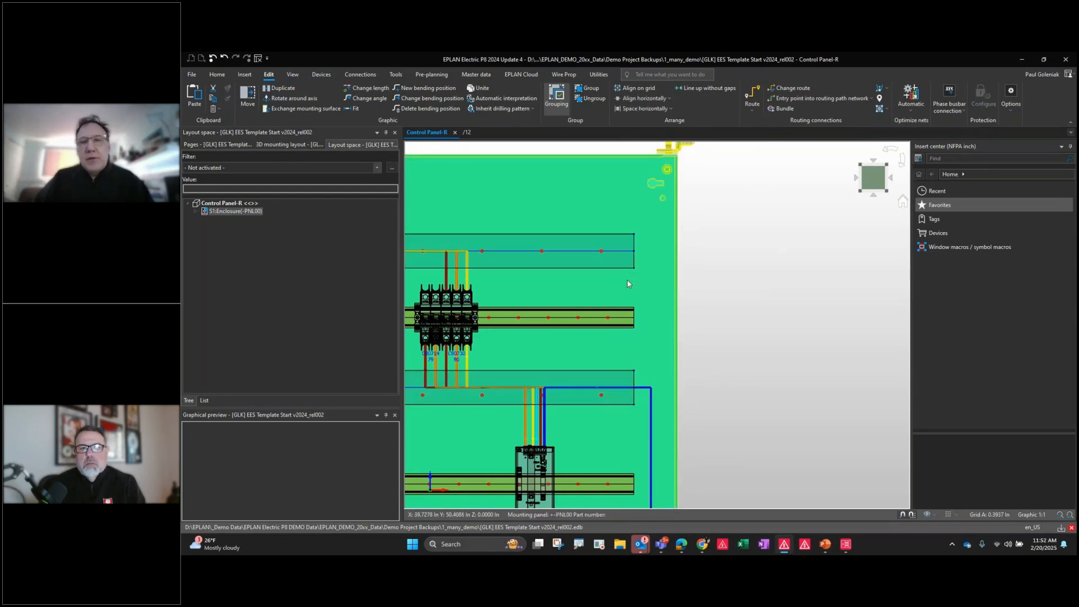
scroll(635, 328, "down", 1)
middle_click_drag(636, 336, 636, 259)
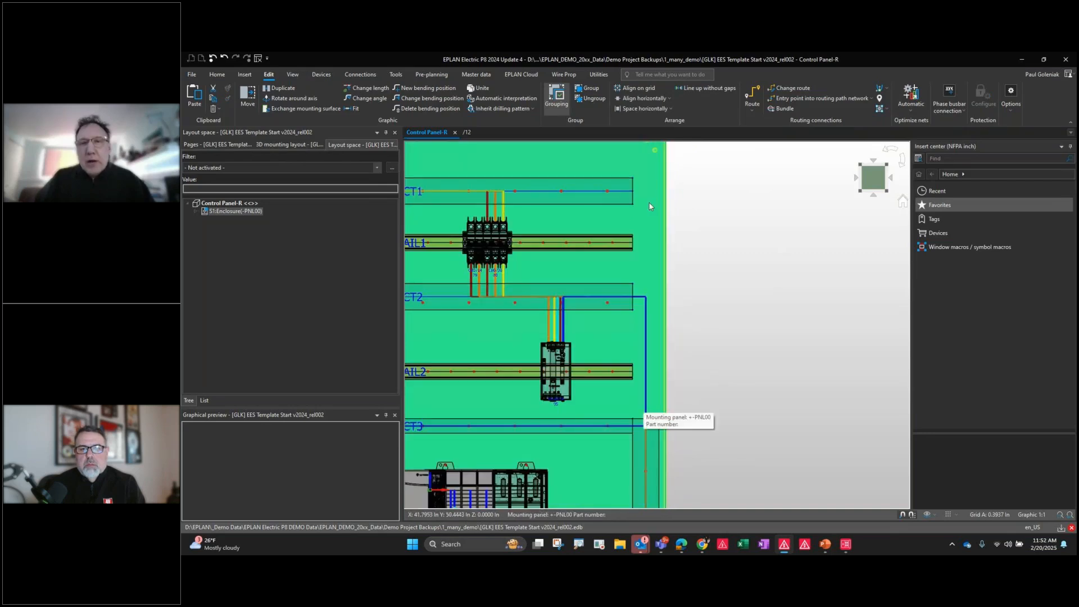
scroll(636, 289, "up", 4)
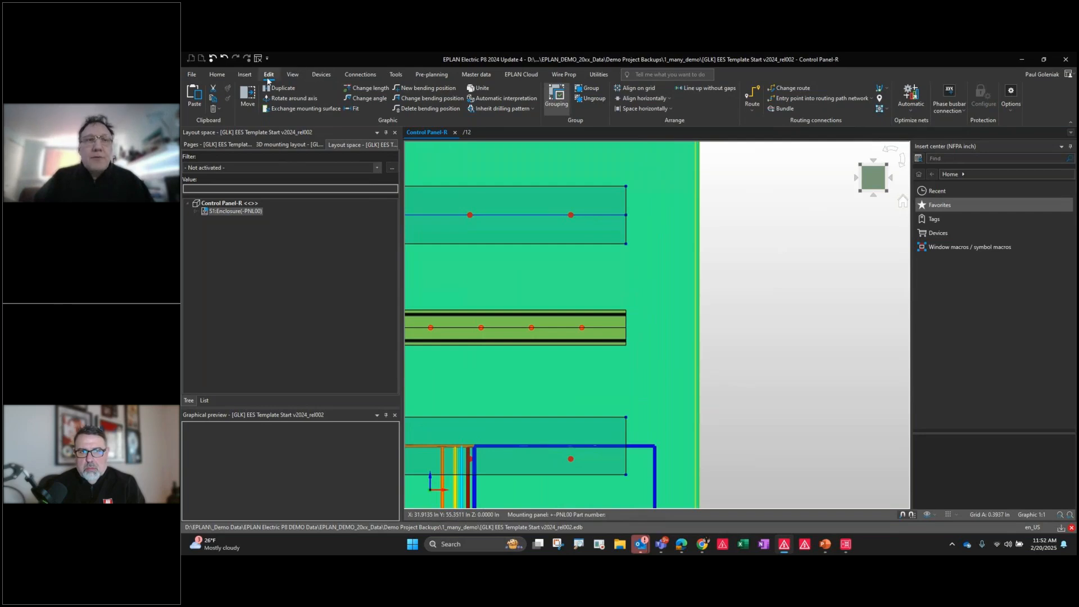
left_click(245, 74)
left_click(638, 100)
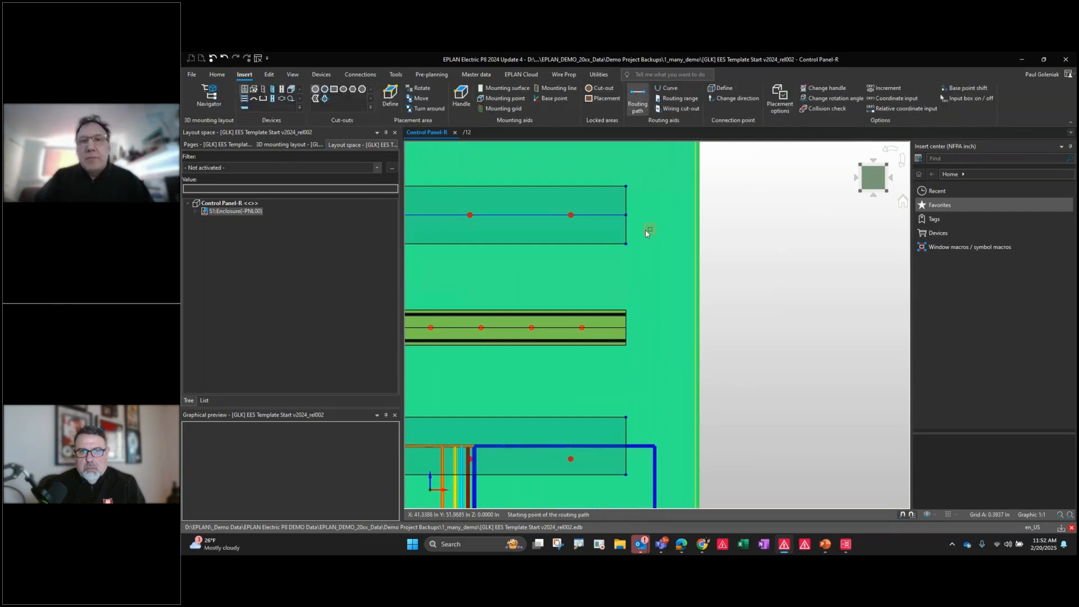
left_click(627, 215)
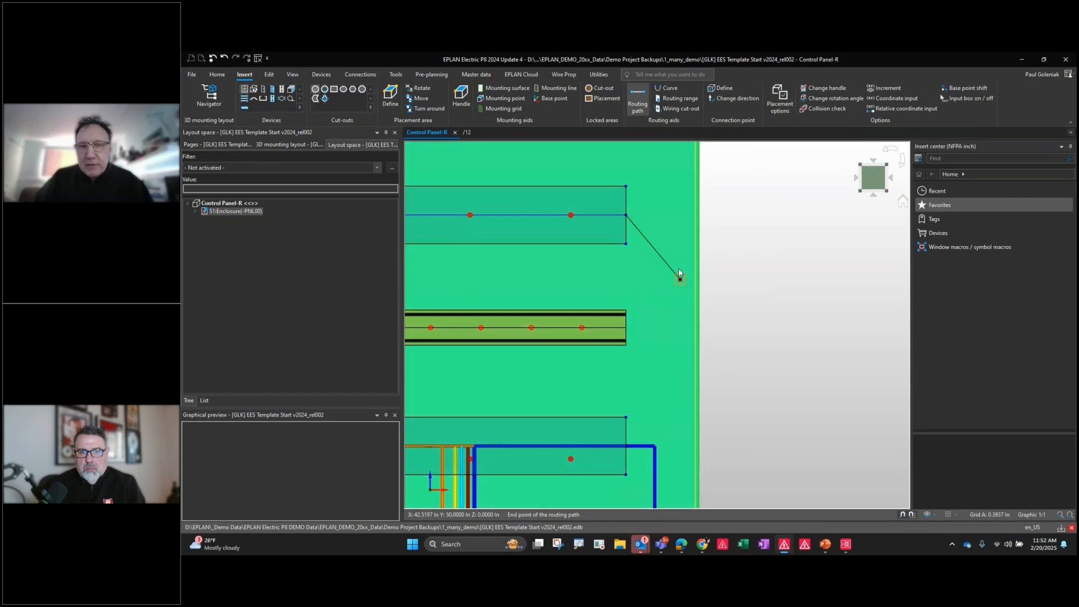
key("Escape")
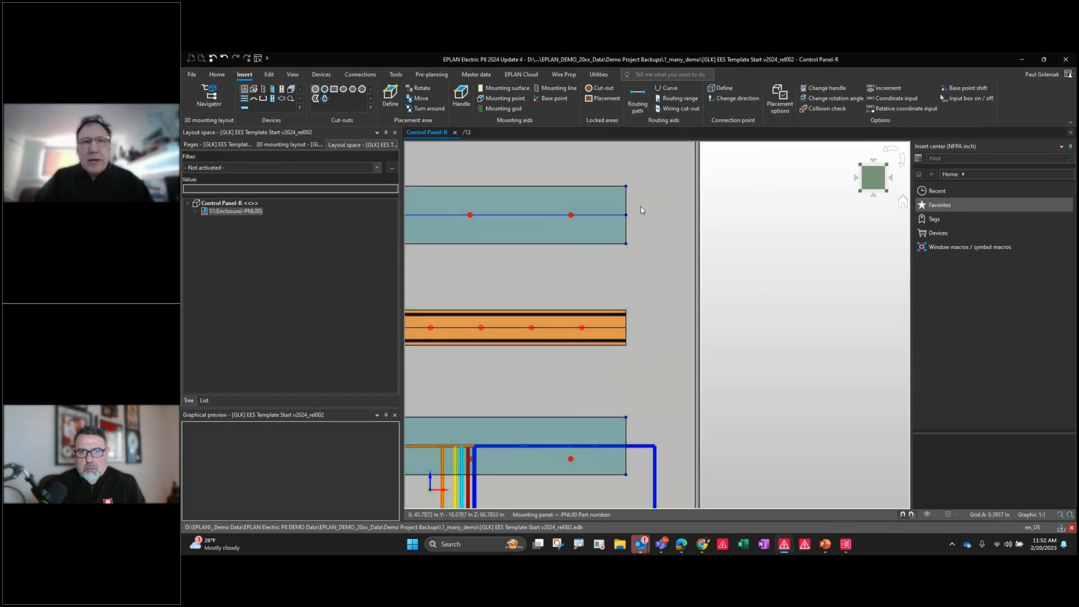
Insert a vertical PAN.F1X3LG6 wire duct flush against the open ends of DCT1 and DCT2, spanning from DCT1 to DCT2
left_click(290, 90)
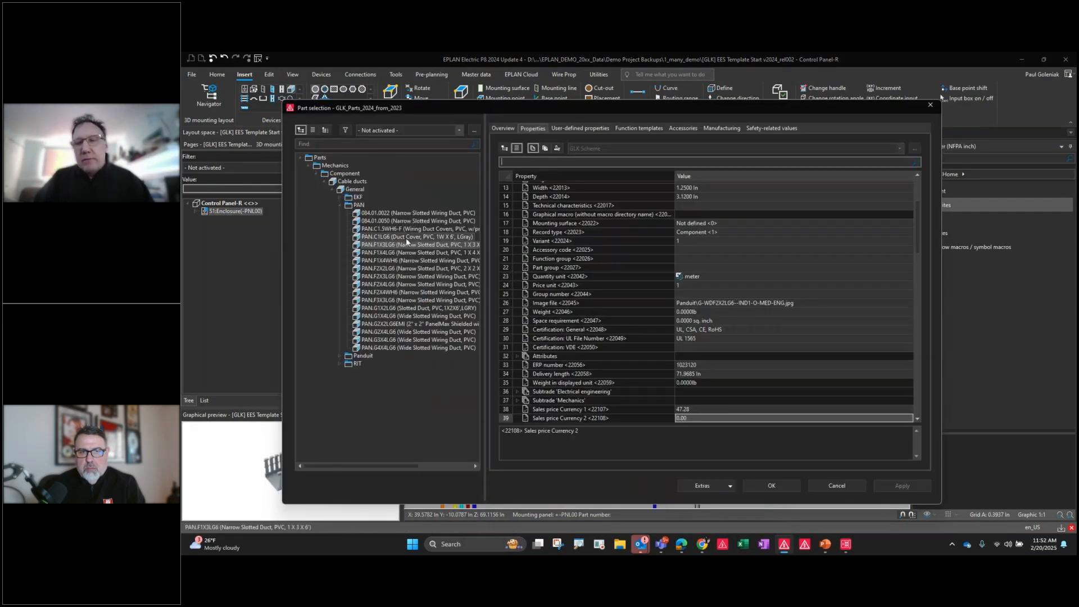
left_click(770, 485)
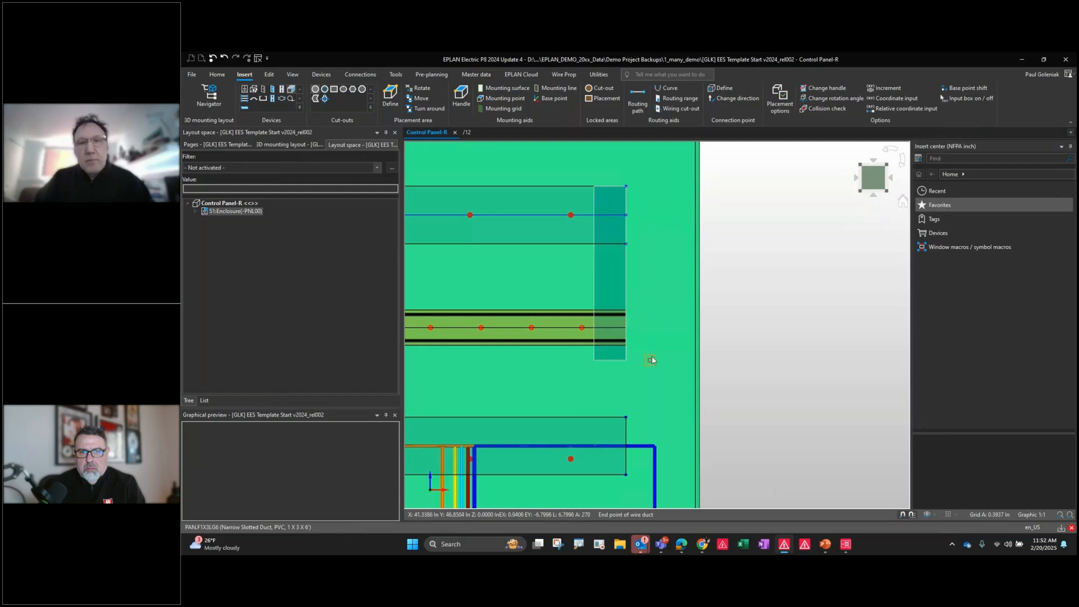
left_click(626, 474)
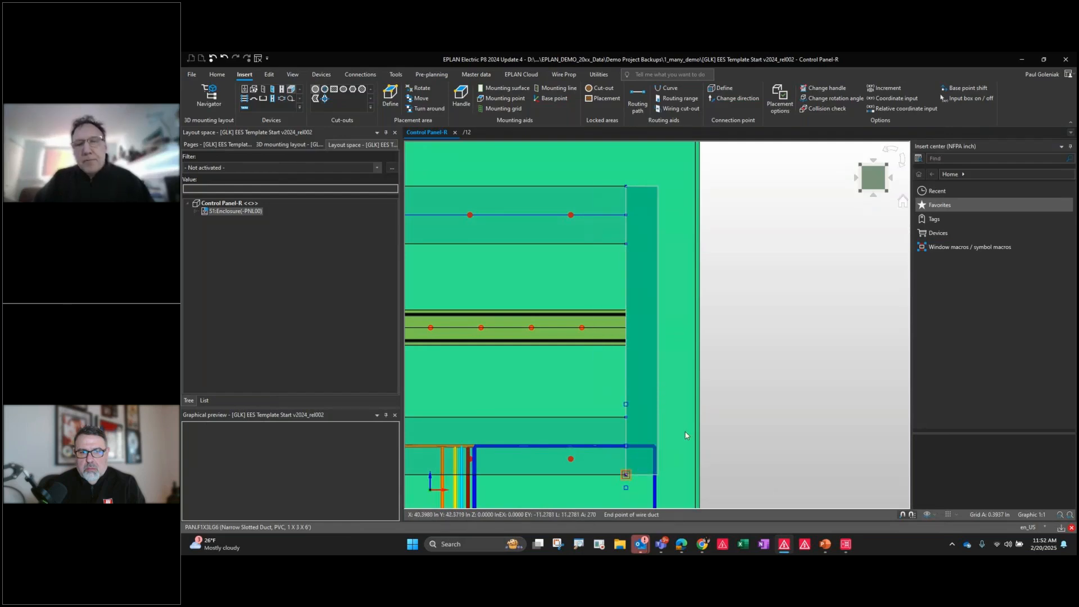
key("Escape")
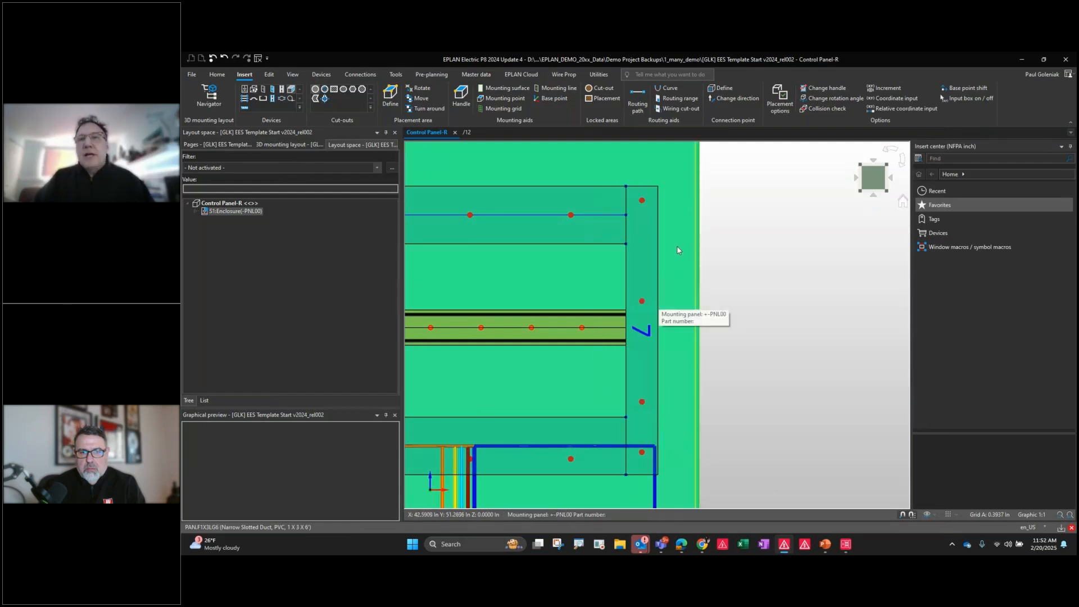
Extend wire duct DCT1's routing path to meet the routing path of the new vertical duct
left_click(269, 75)
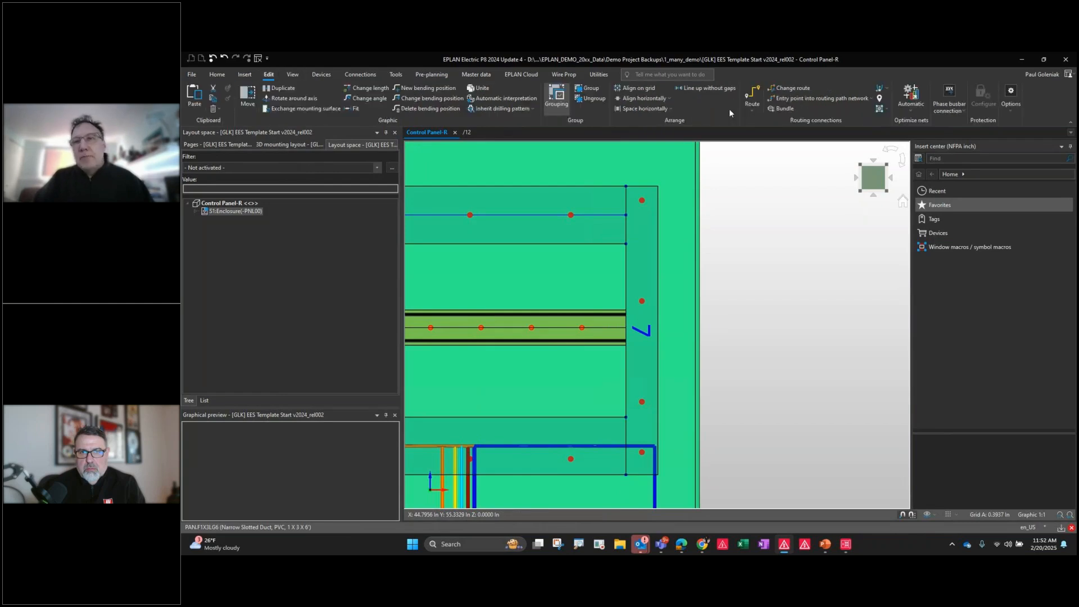
left_click(880, 109)
left_click(880, 110)
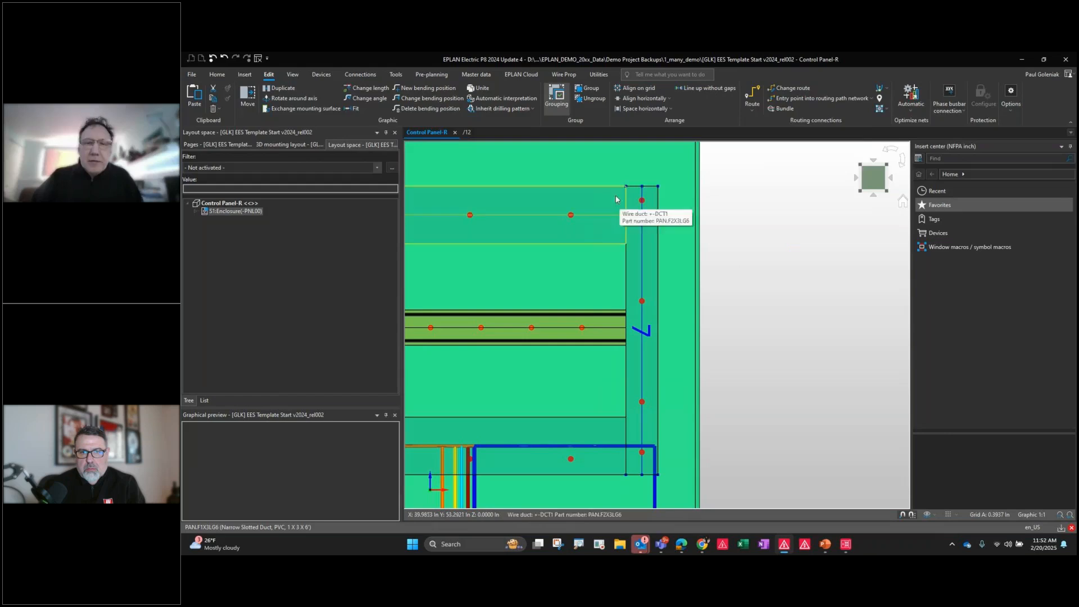
left_click(638, 425)
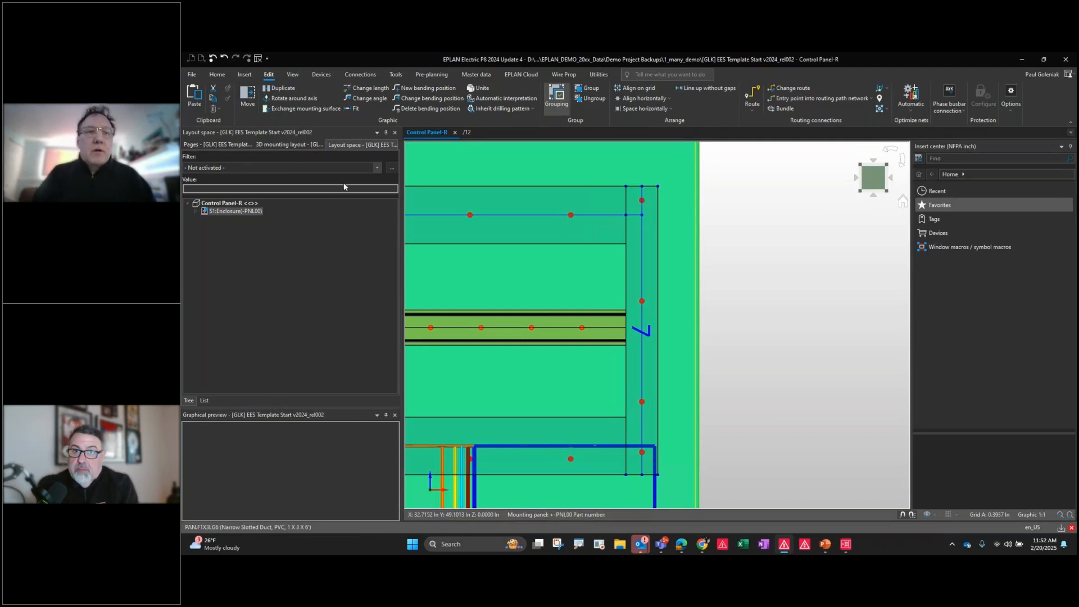
Check which filter schemes are available for the layout space navigator
left_click(271, 169)
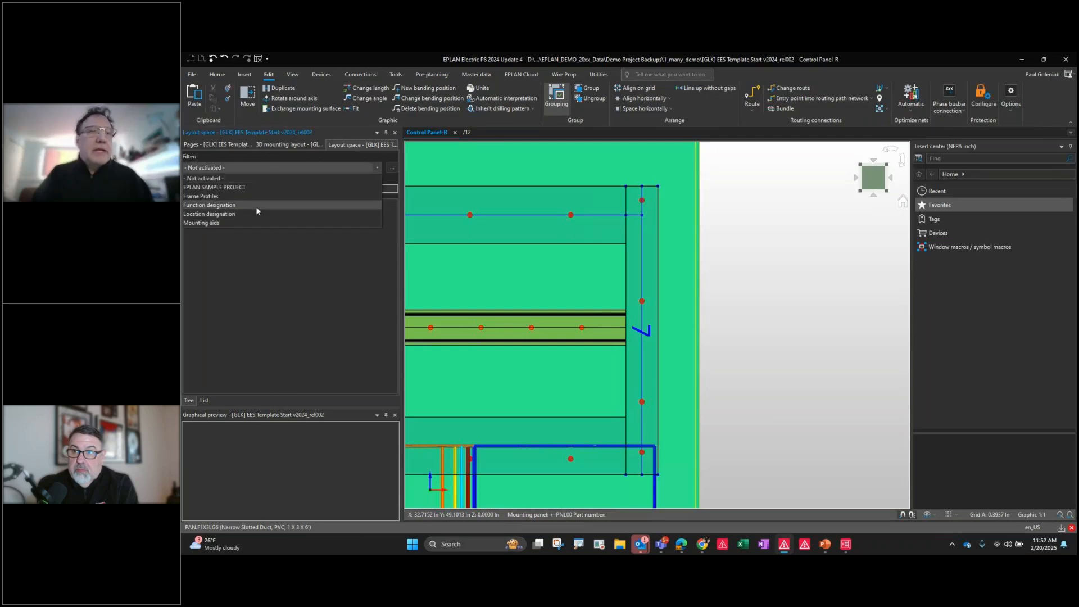
left_click(272, 155)
left_click(265, 167)
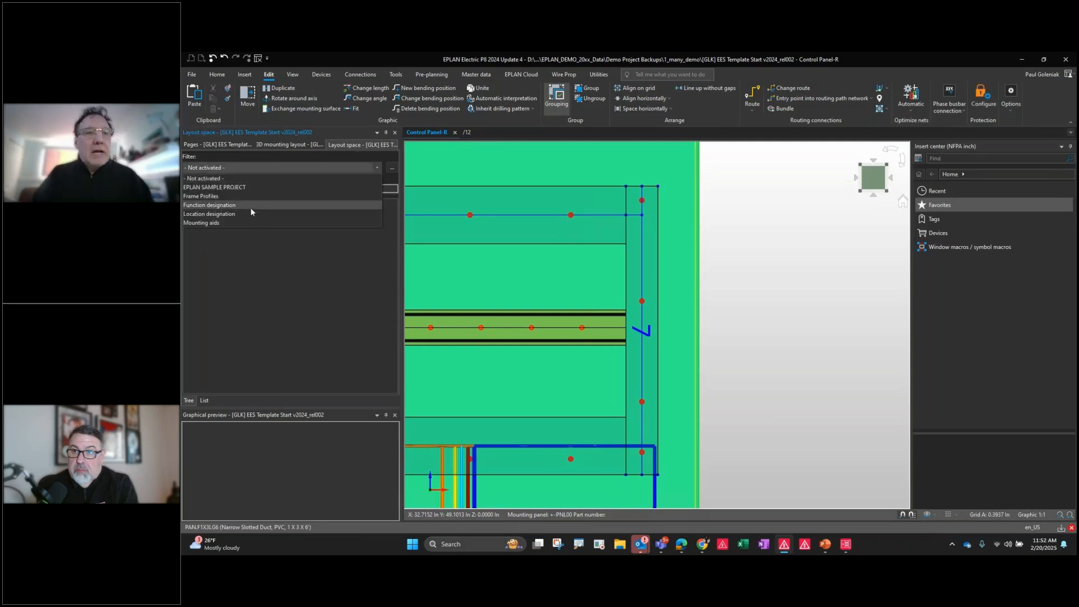
left_click(441, 250)
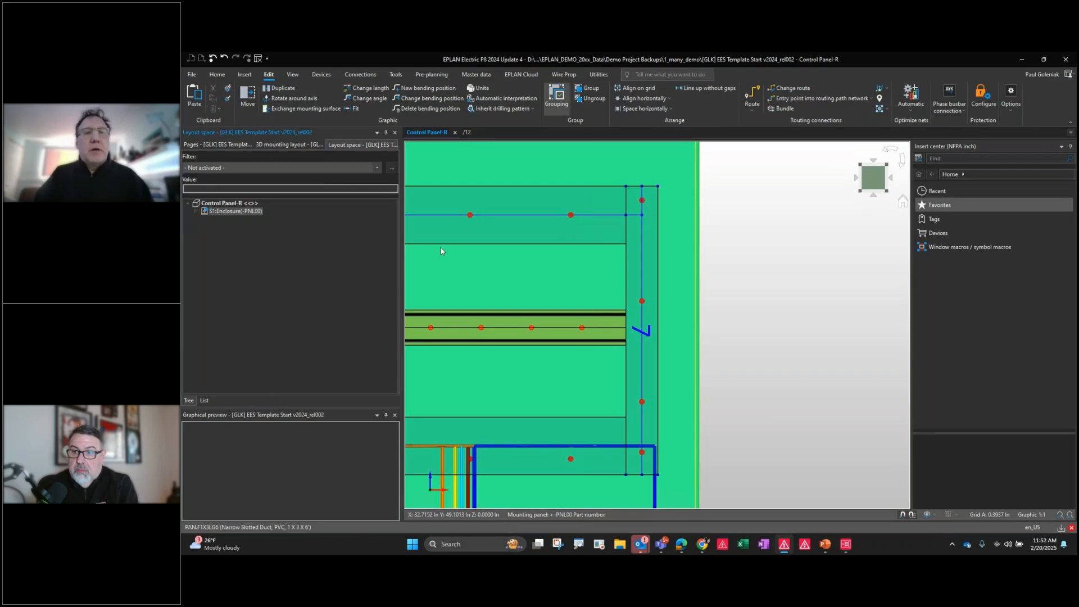
scroll(441, 251, "down", 3)
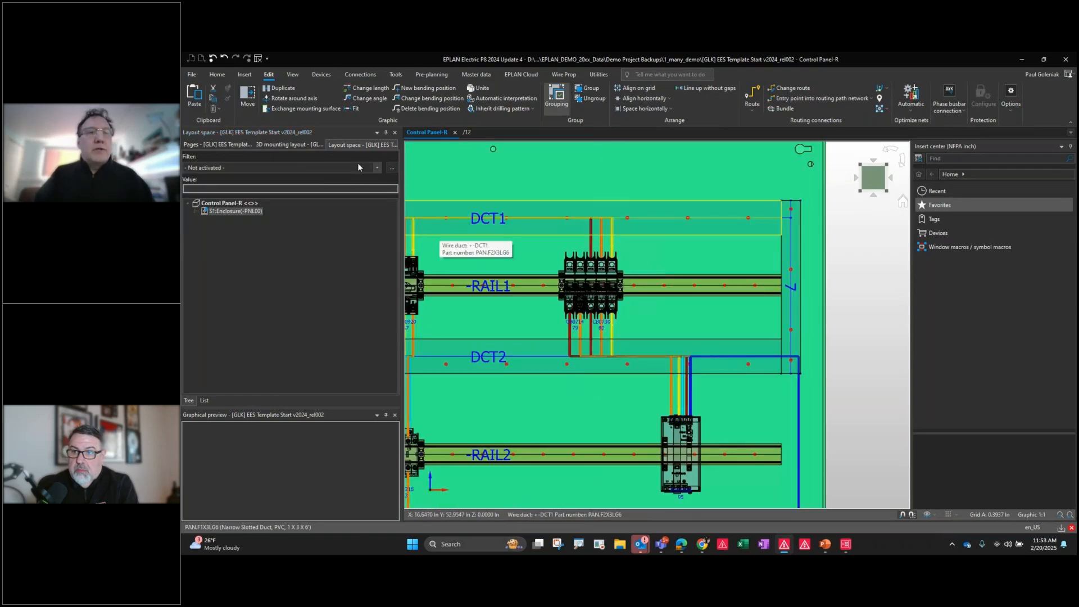
Review the filter schemes of the 3D mounting layout navigator and the criteria of the Unplaced parts scheme
left_click(283, 148)
left_click(235, 168)
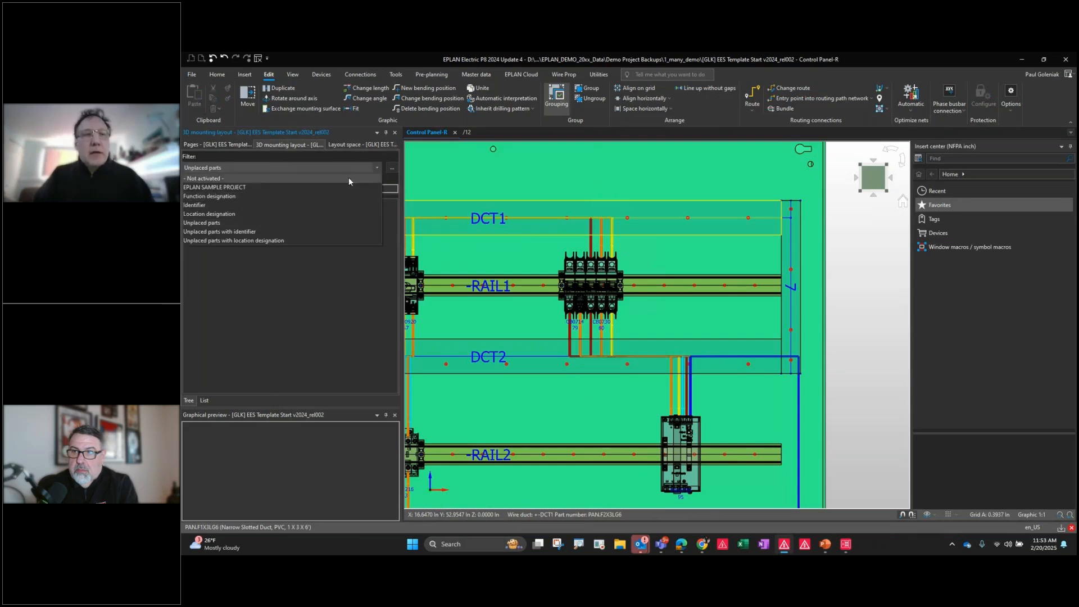
left_click(388, 216)
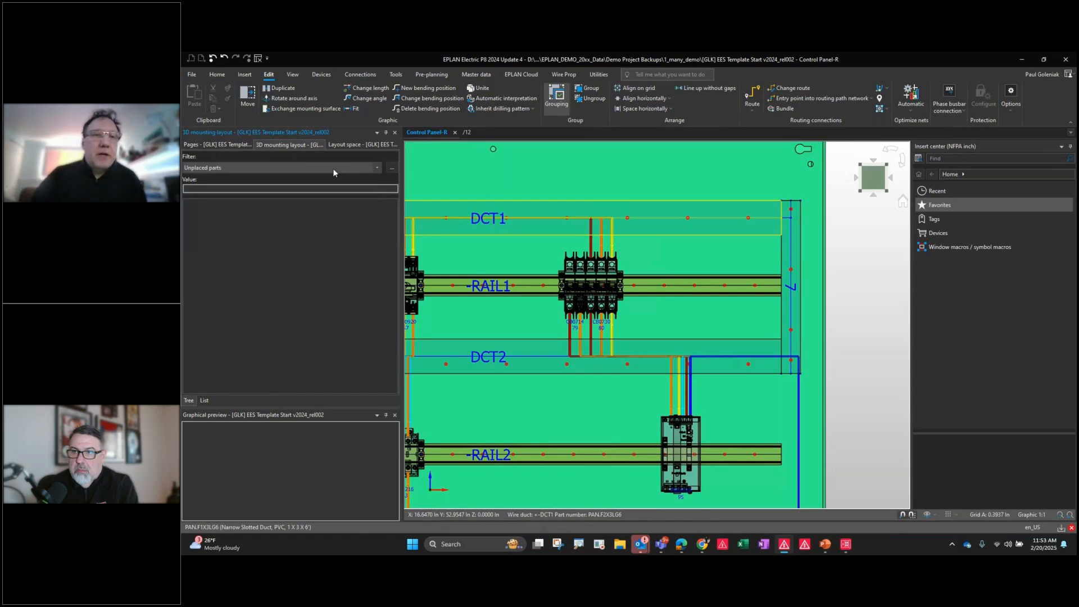
left_click(394, 168)
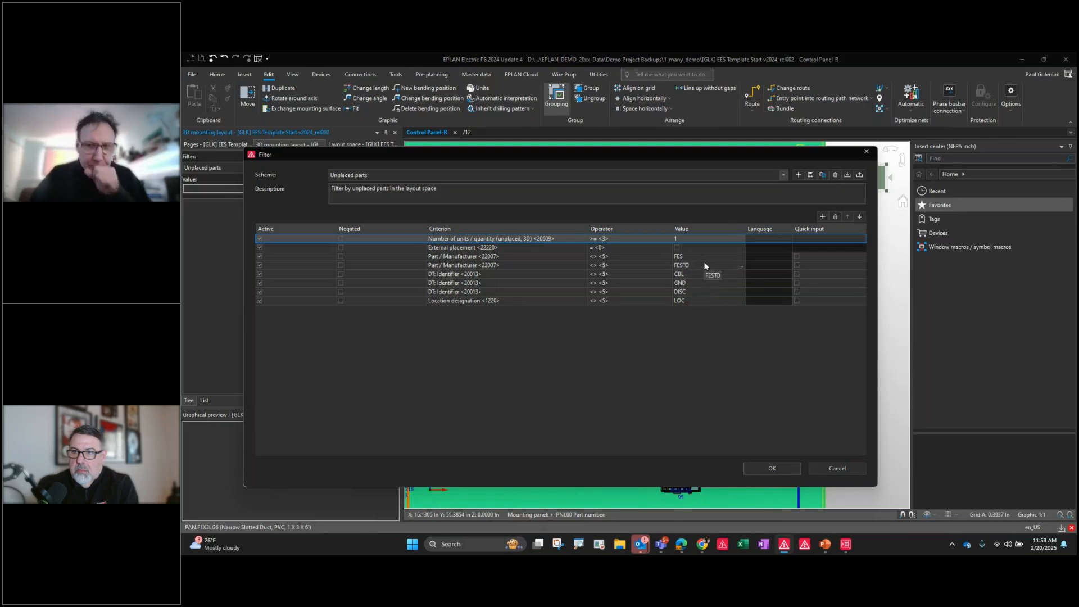
left_click(868, 153)
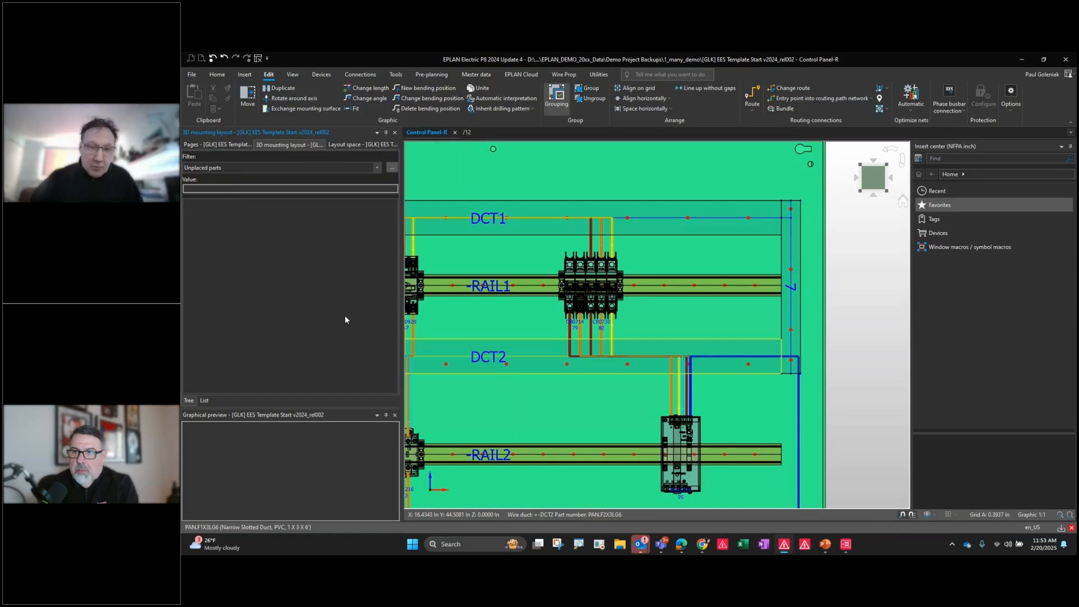
Show all parts of the S1 enclosure in the layout space in an isometric view
scroll(462, 338, "down", 2)
middle_click_drag(462, 338, 640, 316)
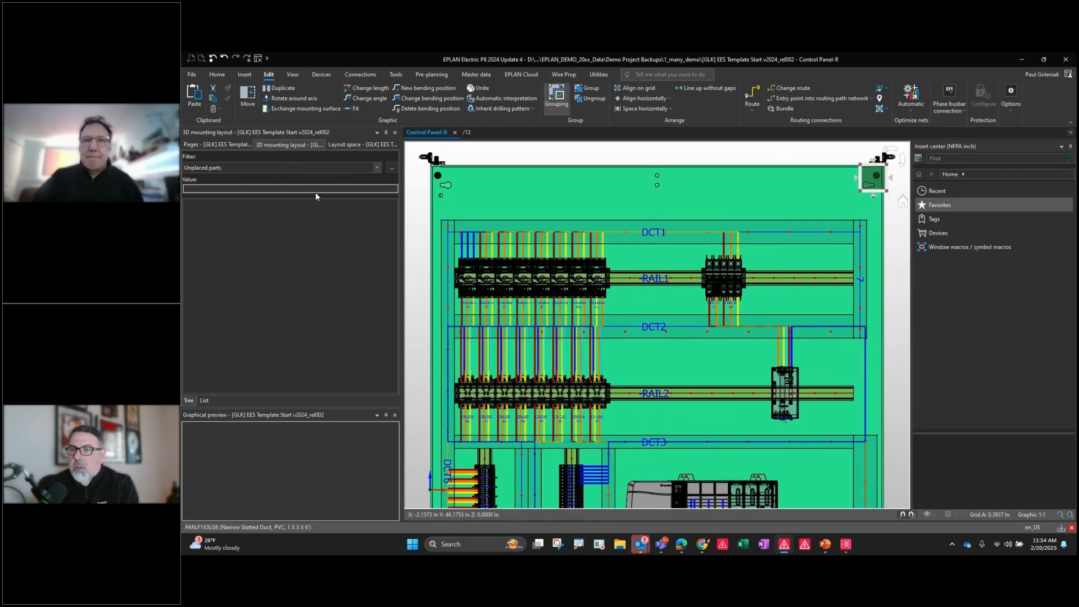
left_click(358, 146)
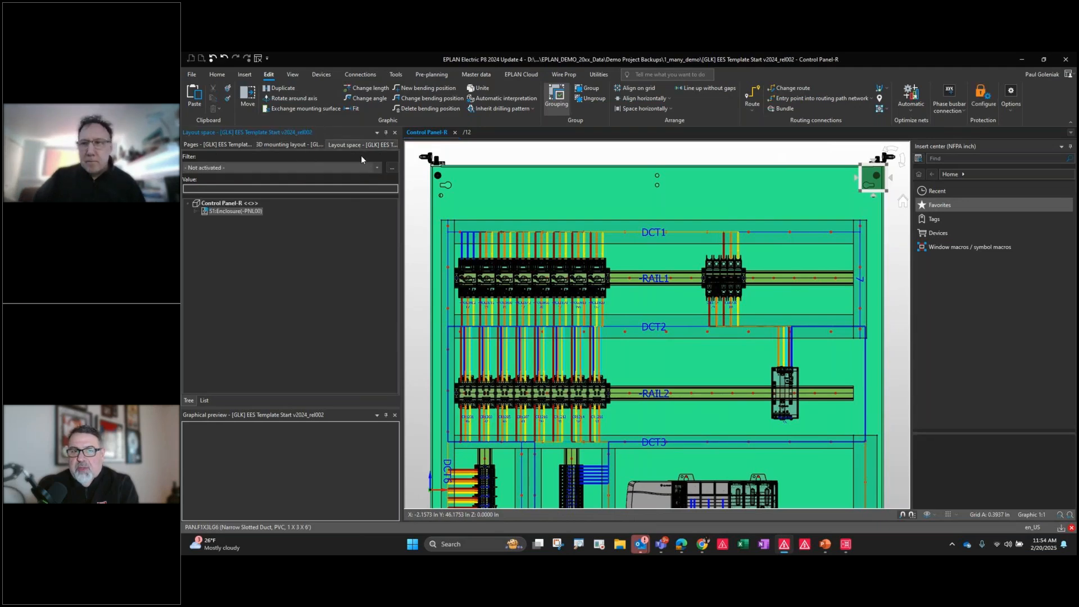
left_click(901, 202)
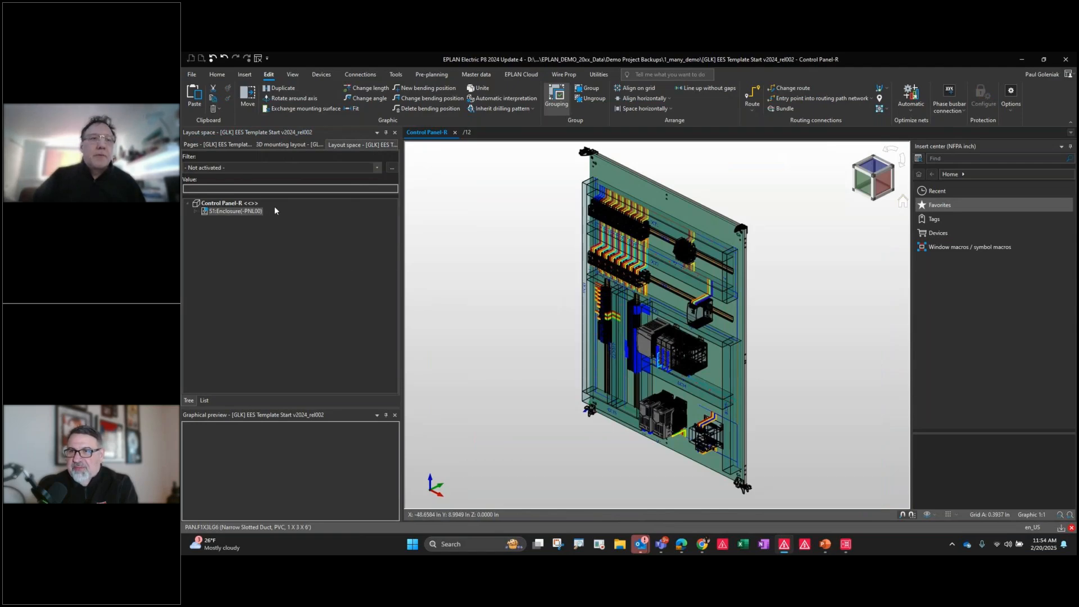
right_click(240, 215)
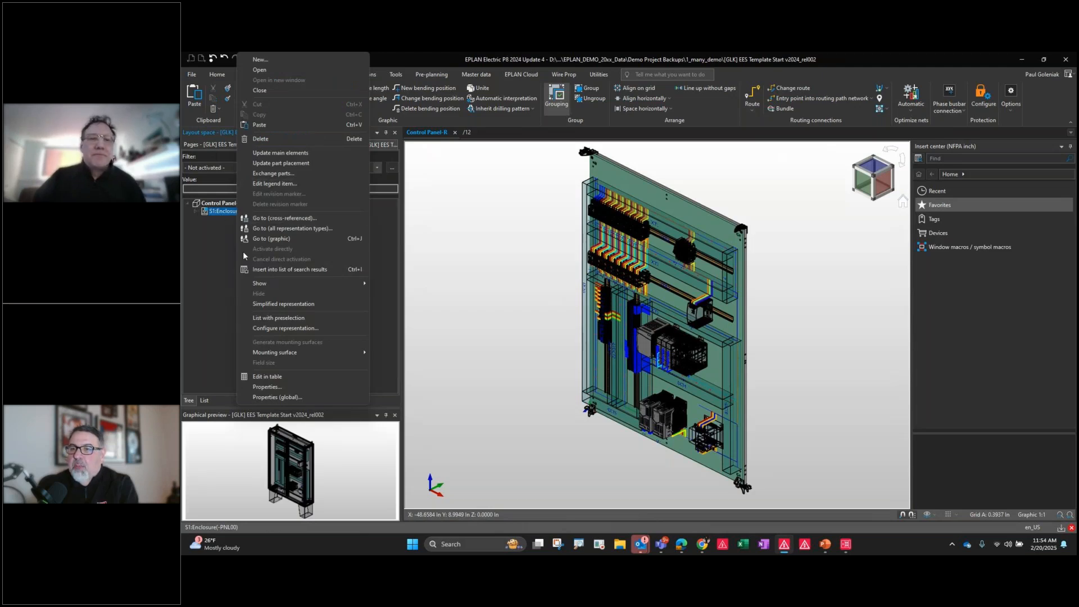
mouse_move(337, 284)
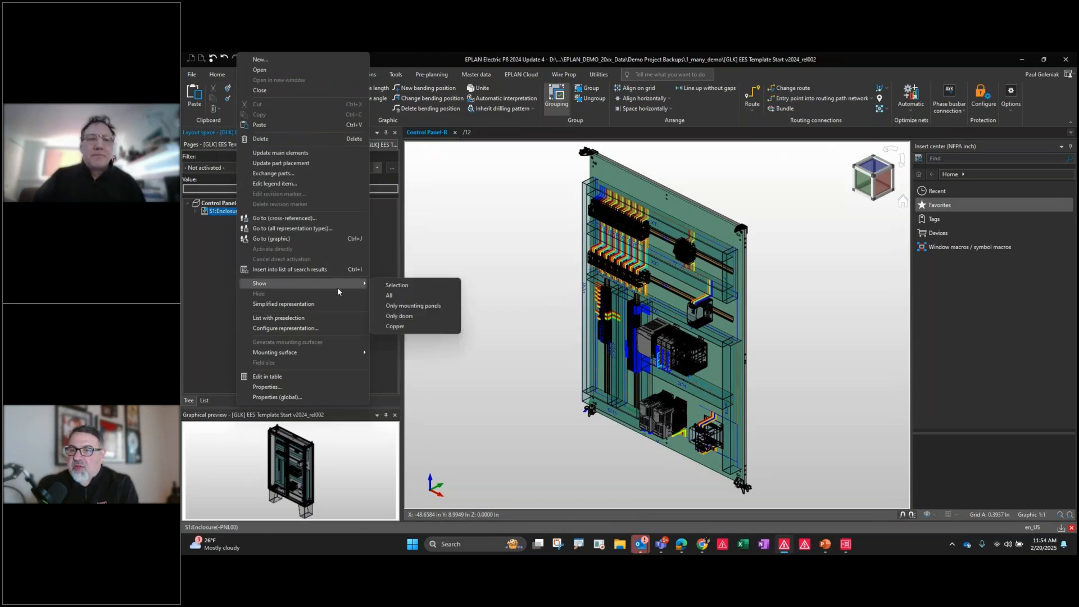
left_click(389, 295)
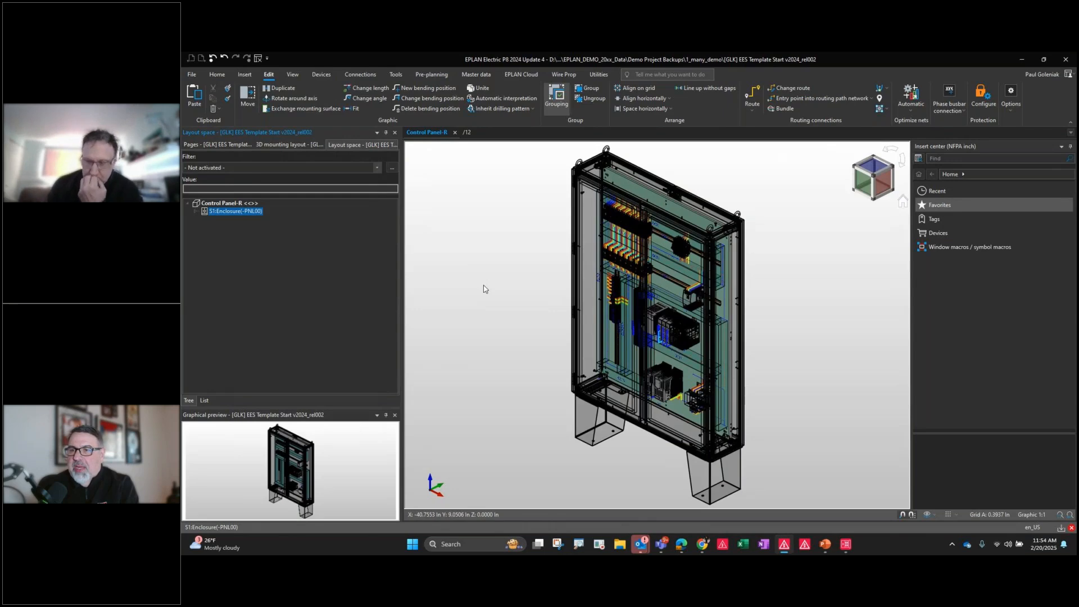
Limit the display of the S1 enclosure to only mounting panels
right_click(242, 211)
mouse_move(272, 284)
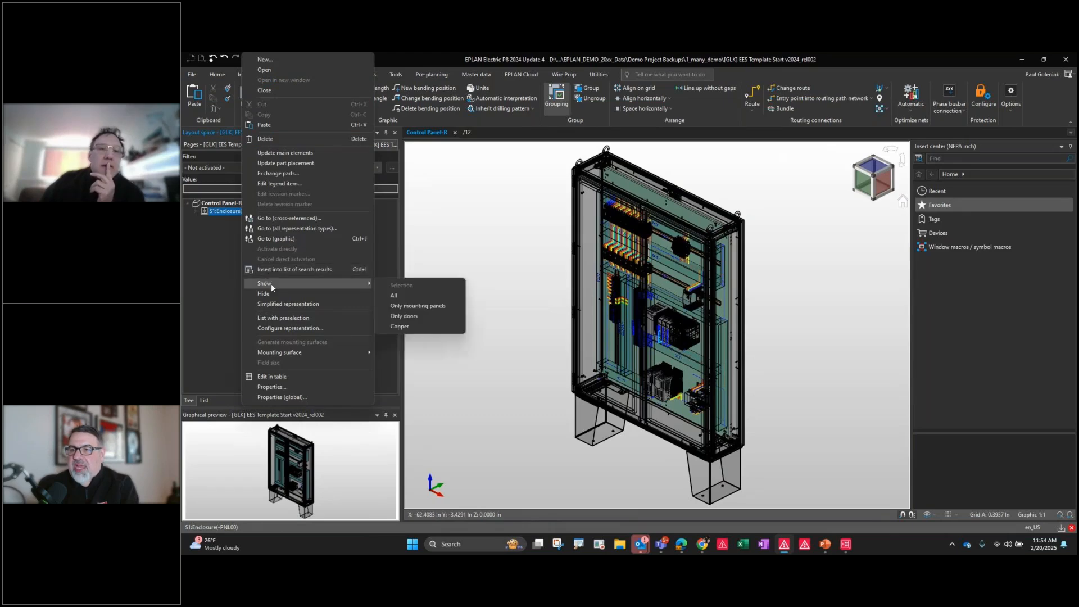
left_click(425, 306)
Examine the placement properties of wire duct LVDCT2 and the wire color values in its connection filter
scroll(630, 388, "up", 3)
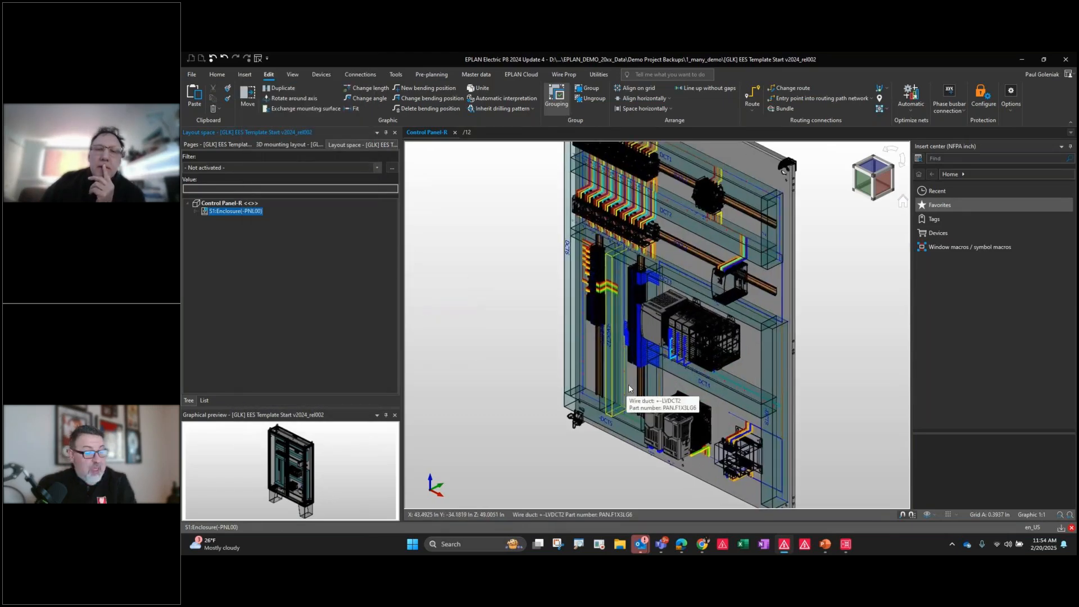
scroll(629, 388, "up", 2)
scroll(608, 392, "up", 3)
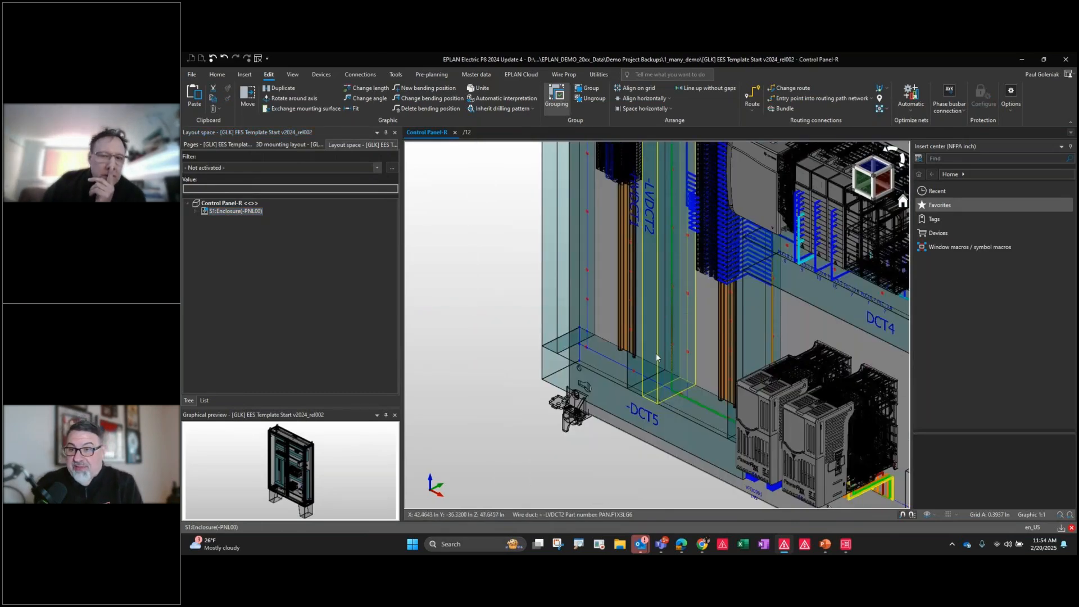
double_click(657, 362)
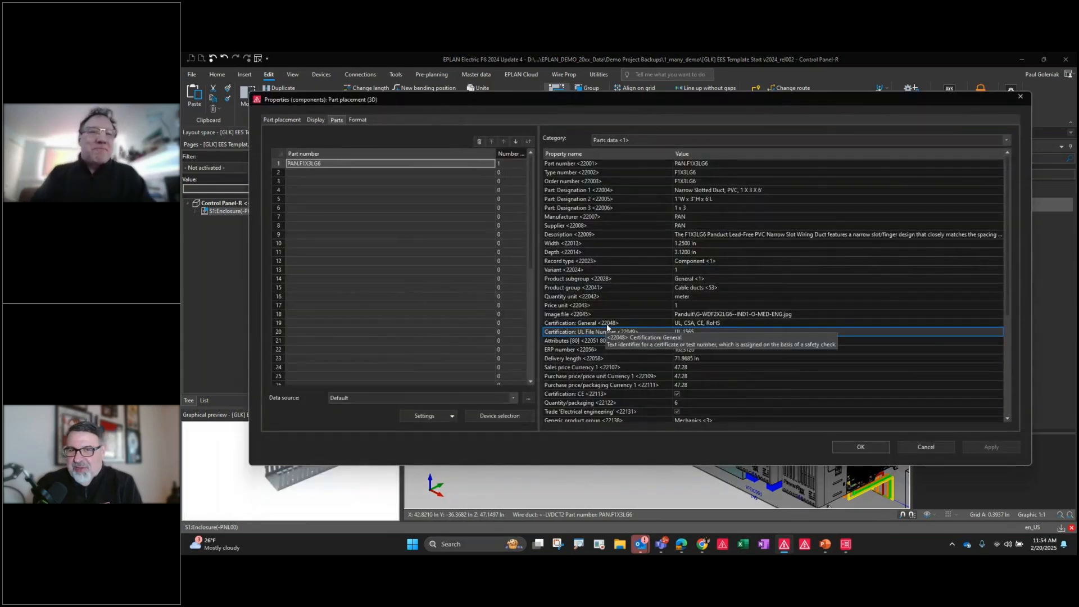
left_click(284, 121)
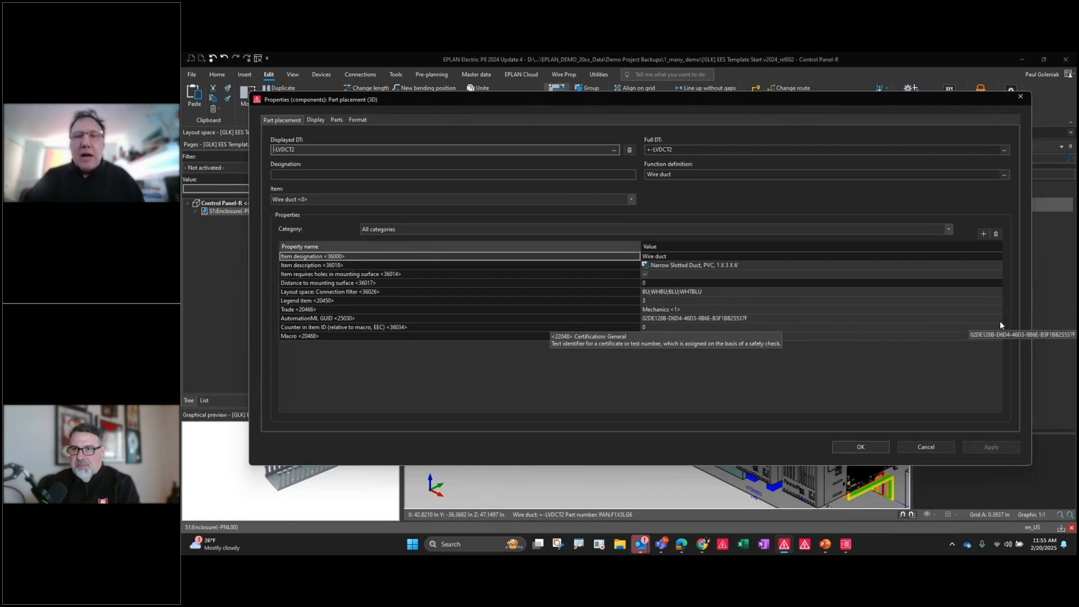
left_click(998, 294)
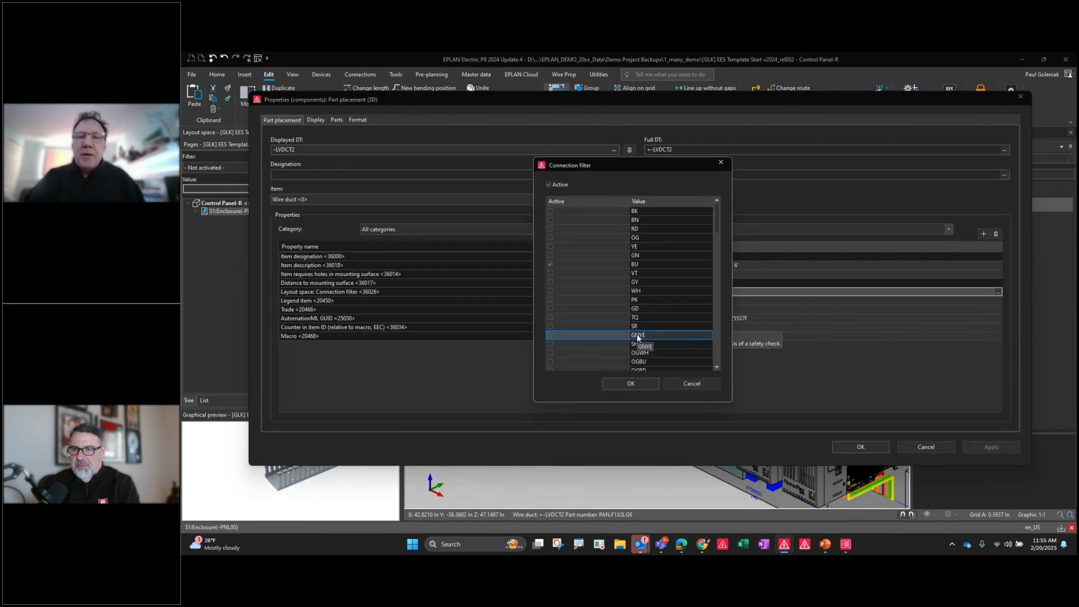
left_click(695, 384)
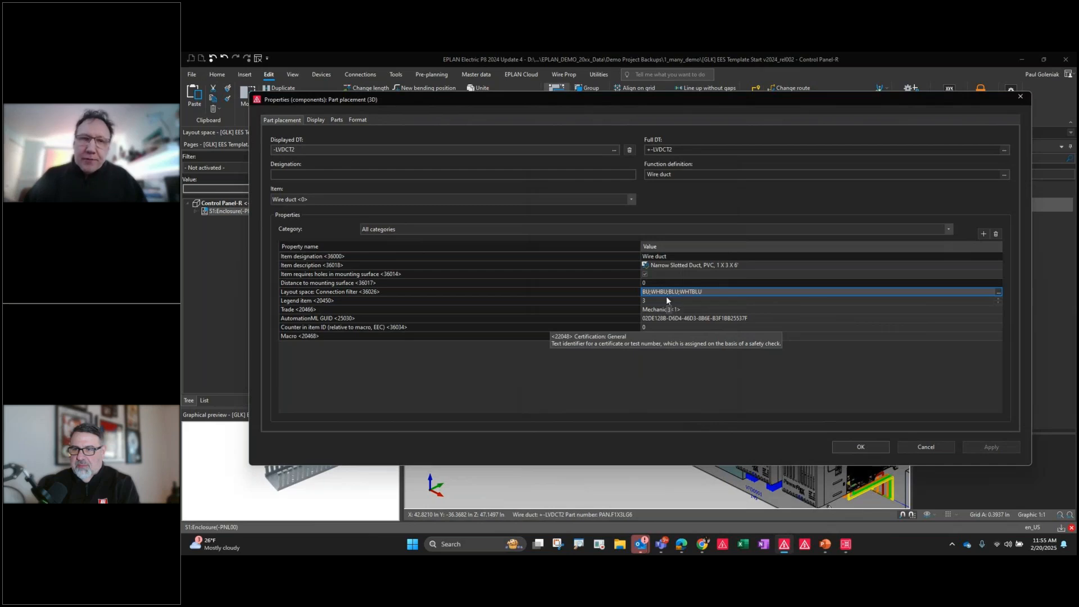
key("Escape")
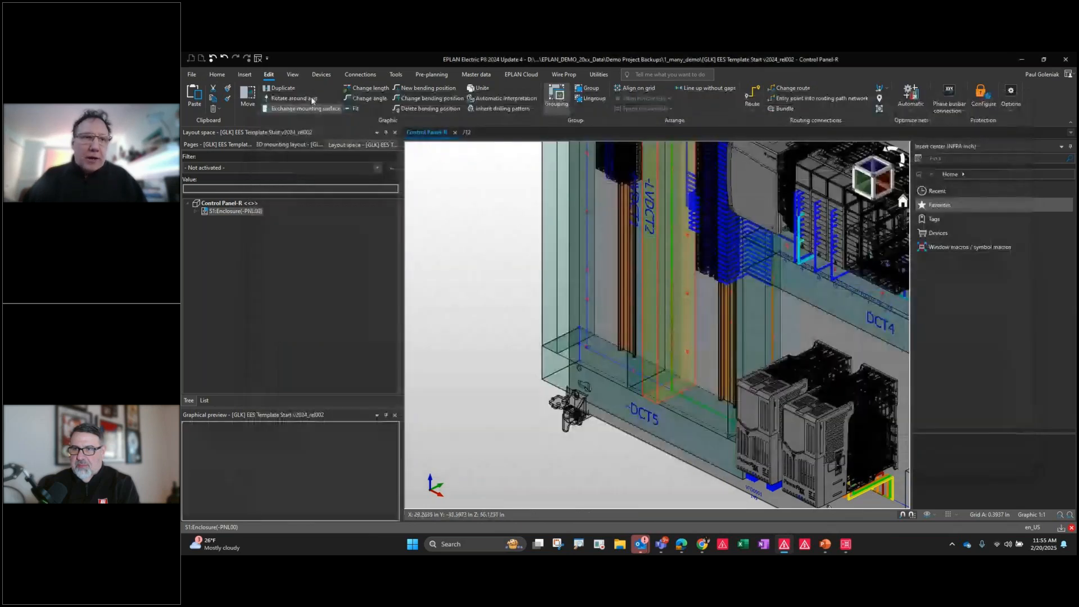
Review the connection filter in the project's general routing connection settings and the properties selectable for it, including Potential value
left_click(191, 75)
left_click(206, 351)
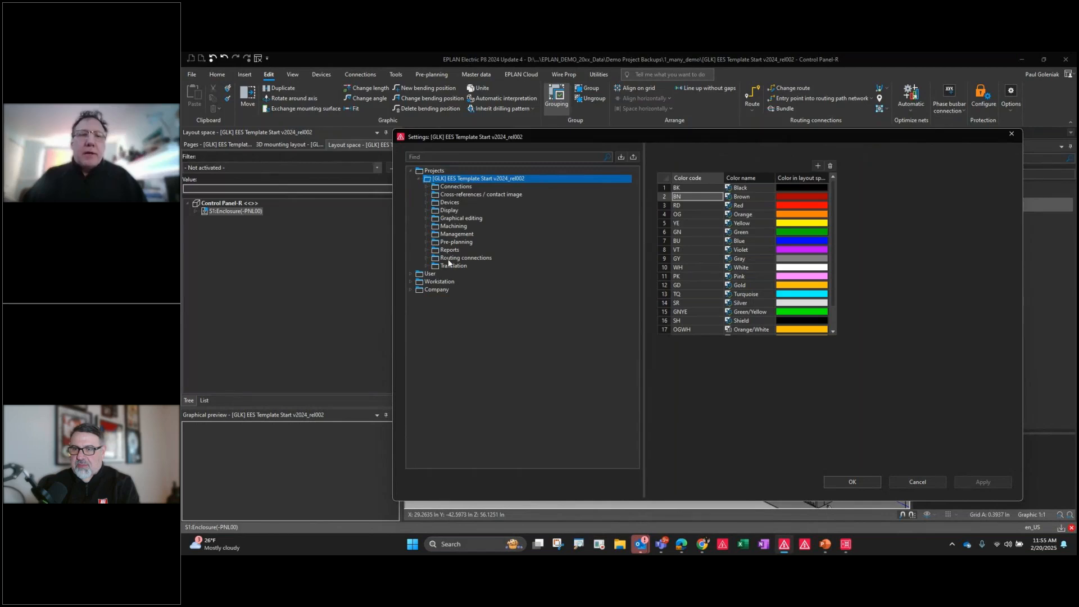
double_click(453, 257)
left_click(455, 275)
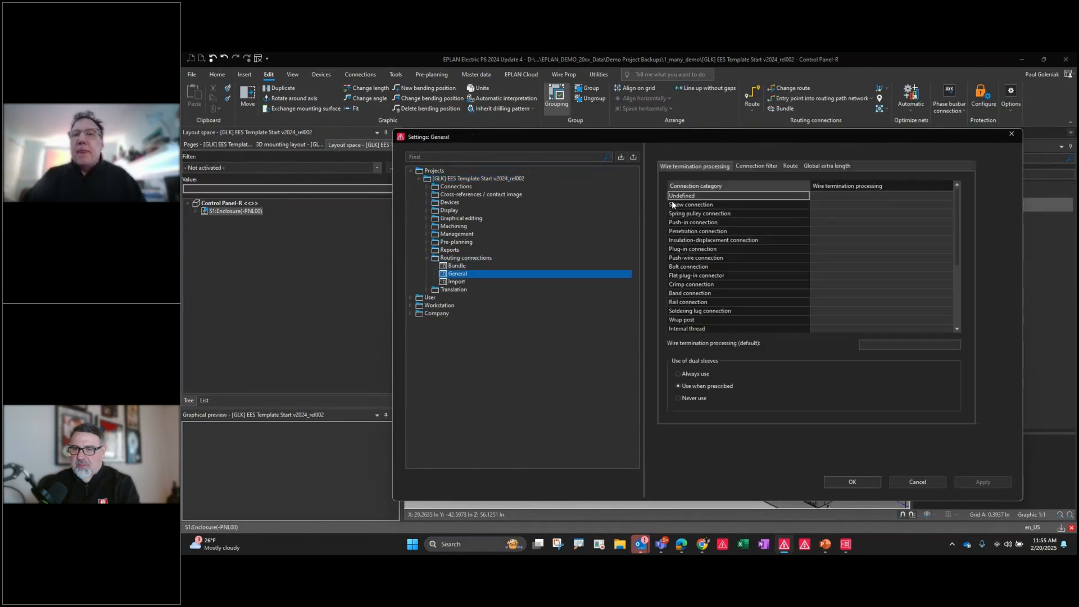
left_click(756, 166)
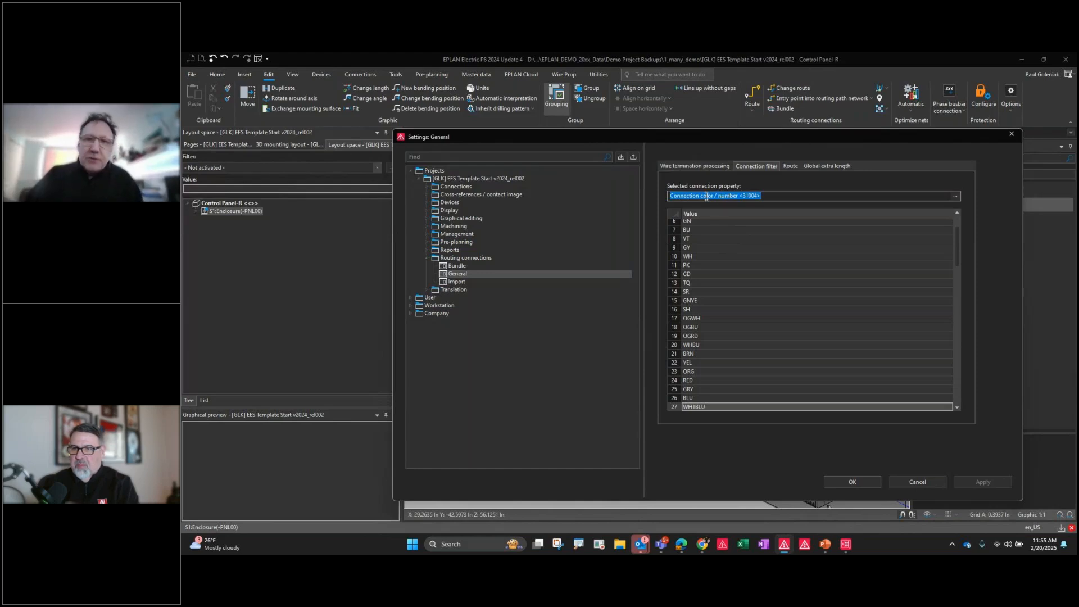
left_click(956, 196)
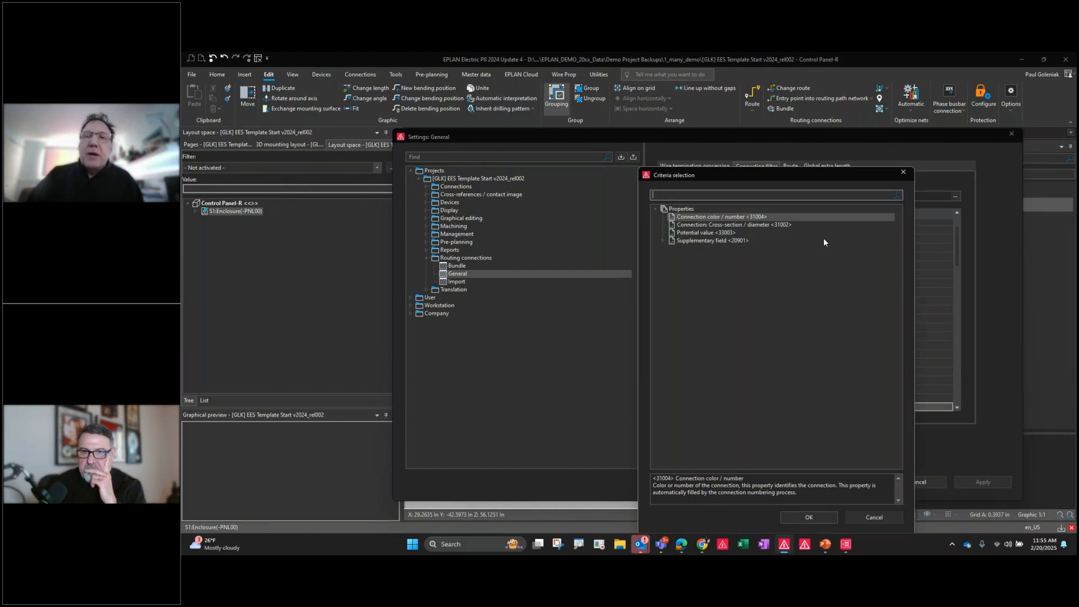
left_click(692, 232)
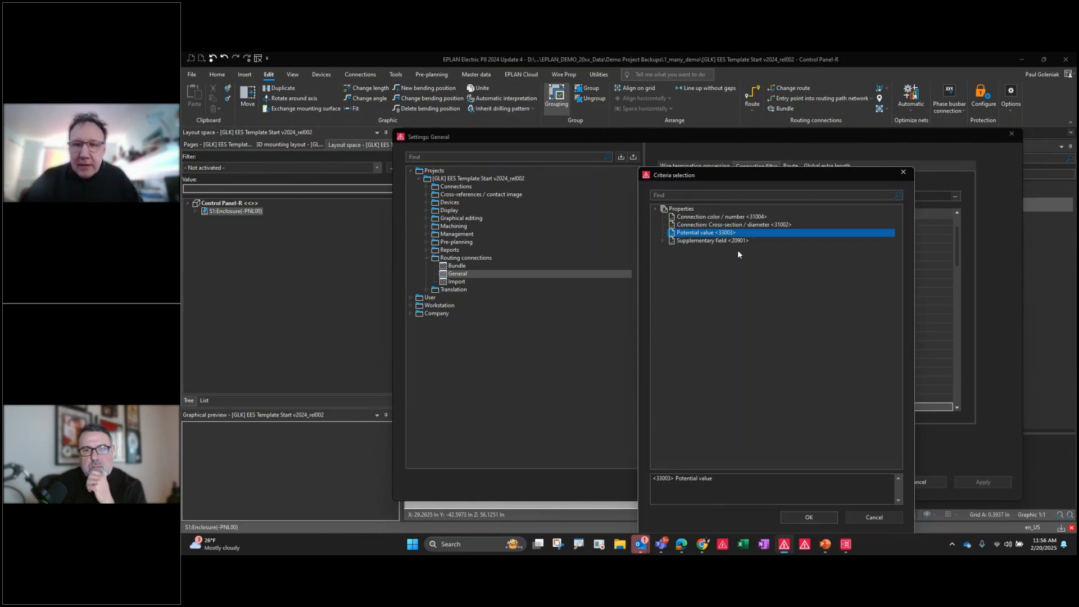
left_click(862, 519)
left_click(916, 482)
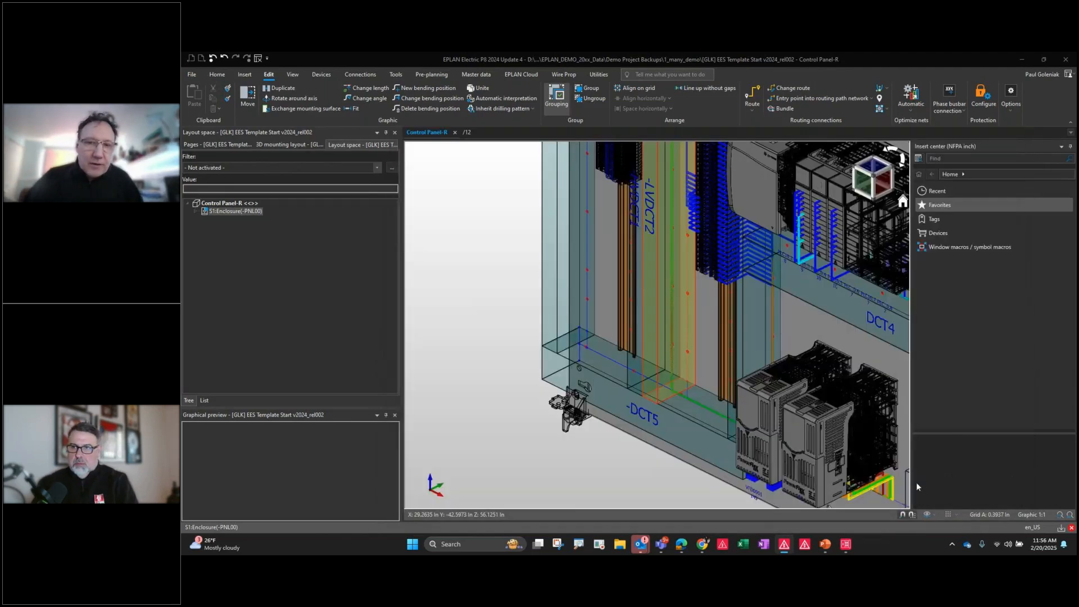
Re-examine the color values selectable in wire duct LVDCT2's connection filter, and return the panel to the front view
scroll(481, 414, "down", 2)
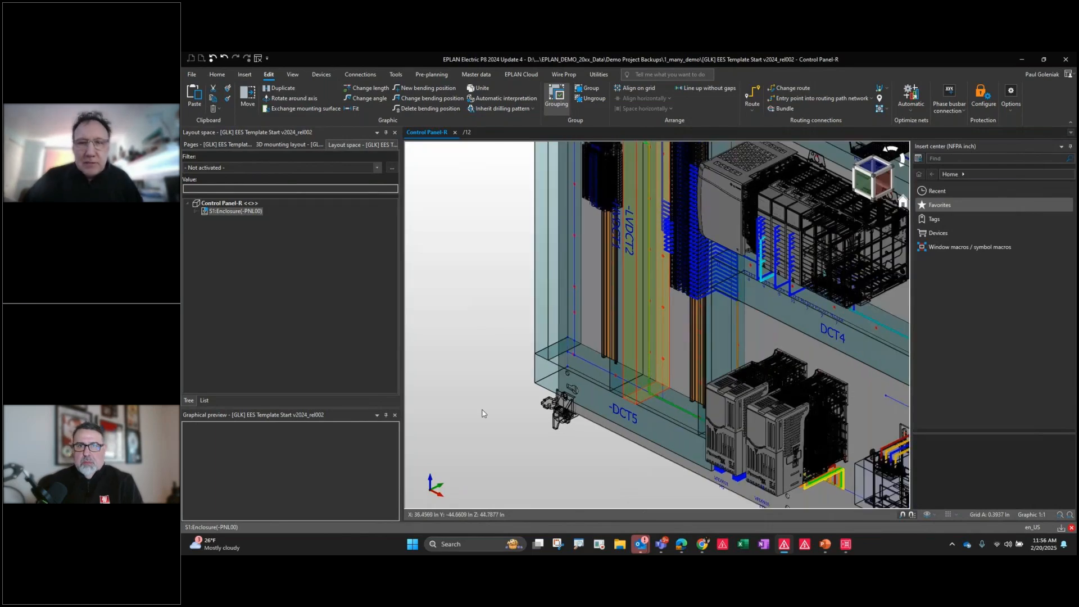
double_click(594, 380)
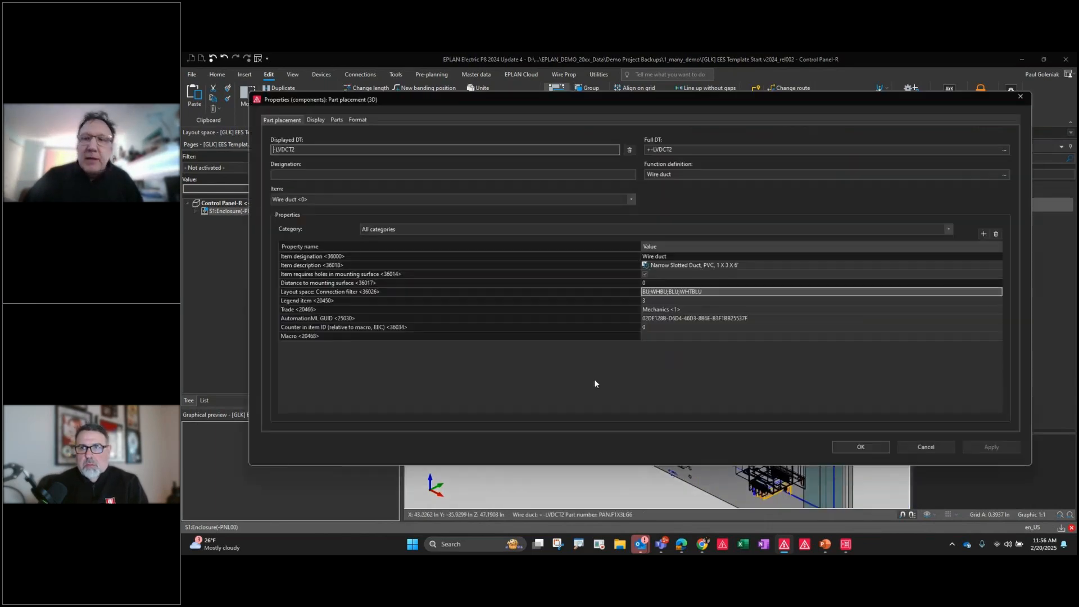
left_click(999, 292)
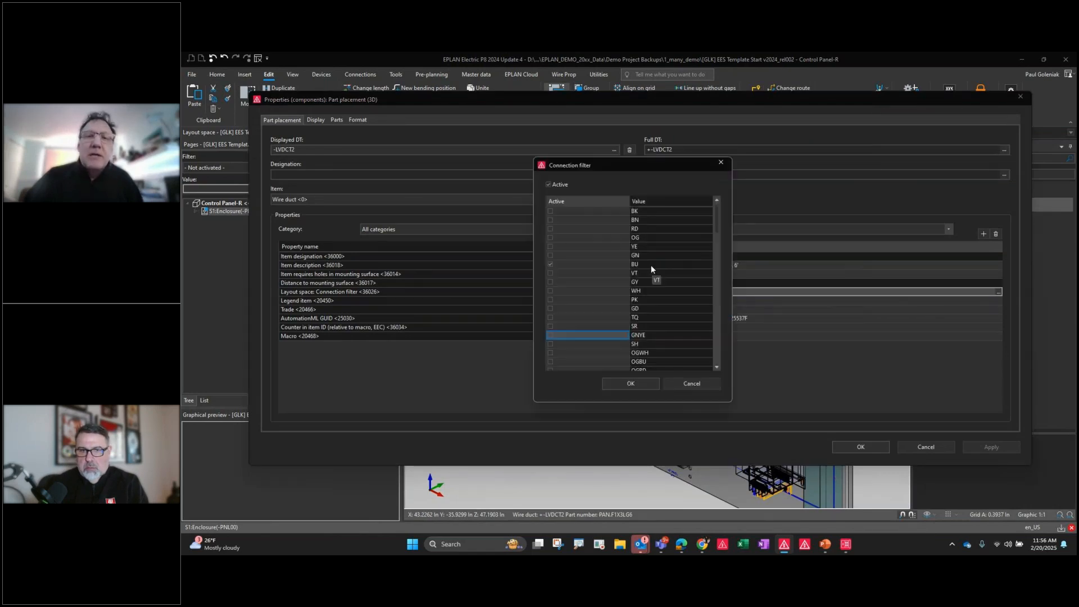
left_click(641, 213)
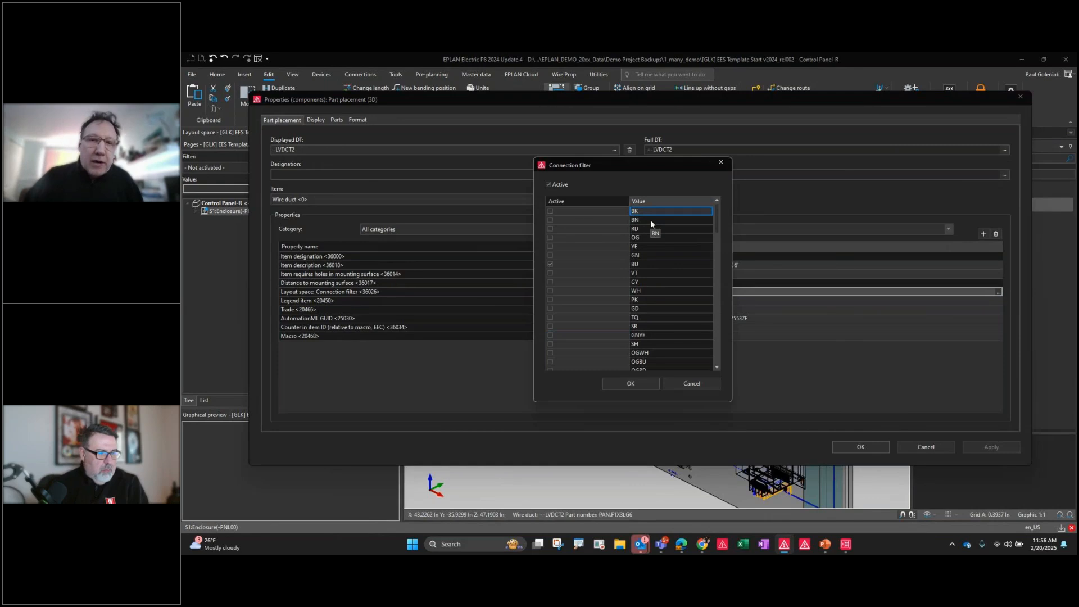
left_click(650, 220)
left_click(649, 236)
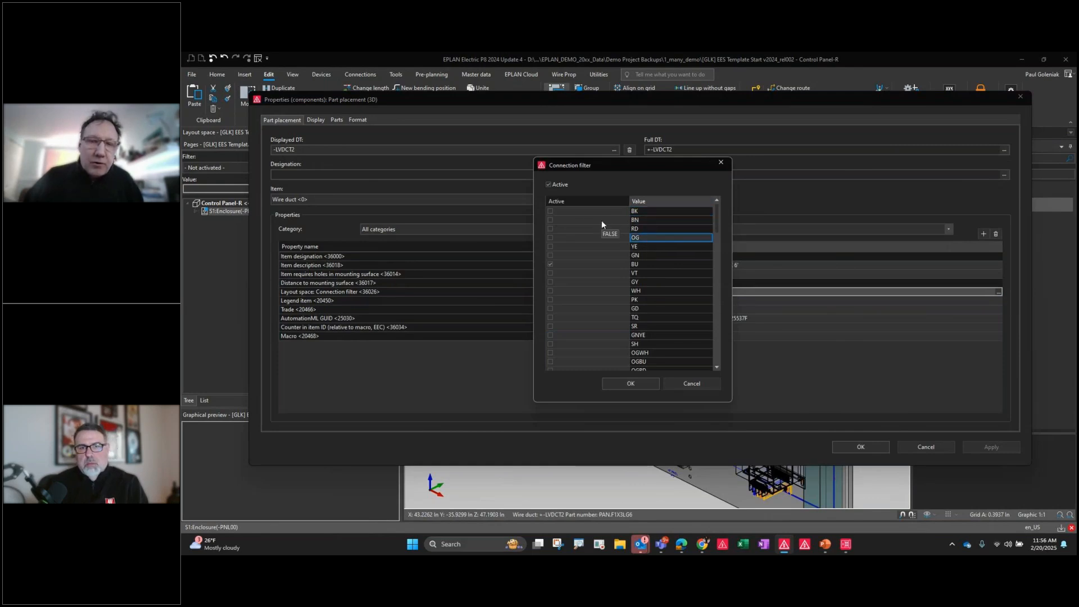
left_click(683, 385)
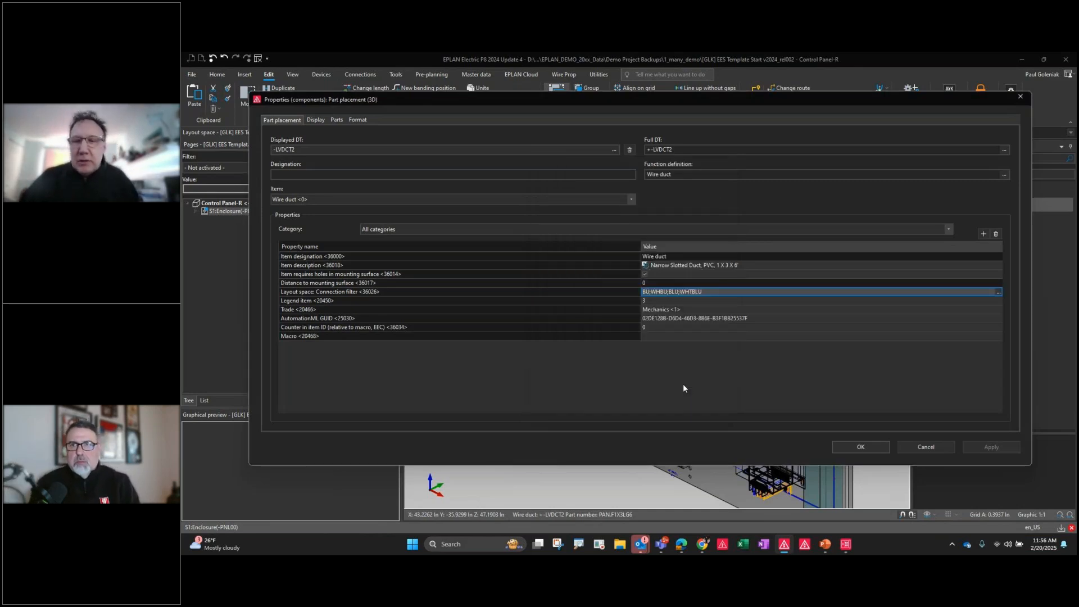
left_click(926, 447)
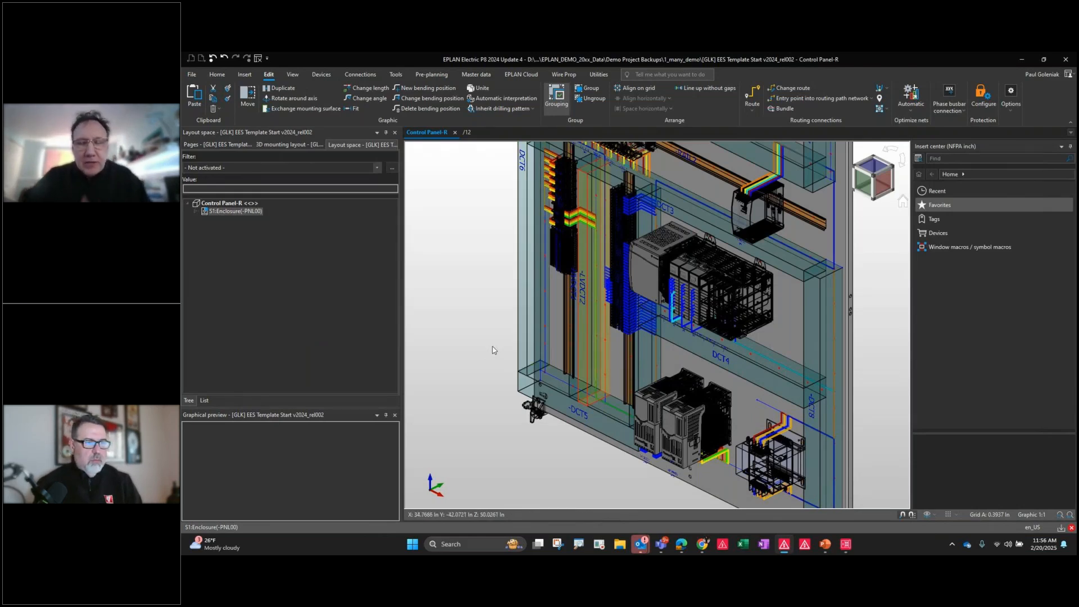
scroll(476, 341, "down", 2)
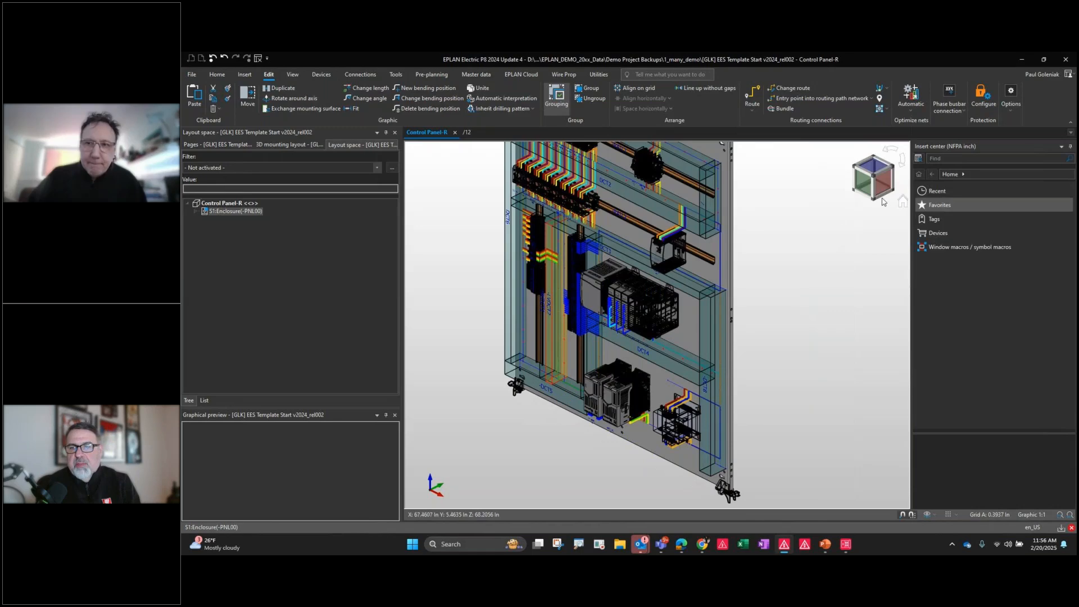
left_click(864, 187)
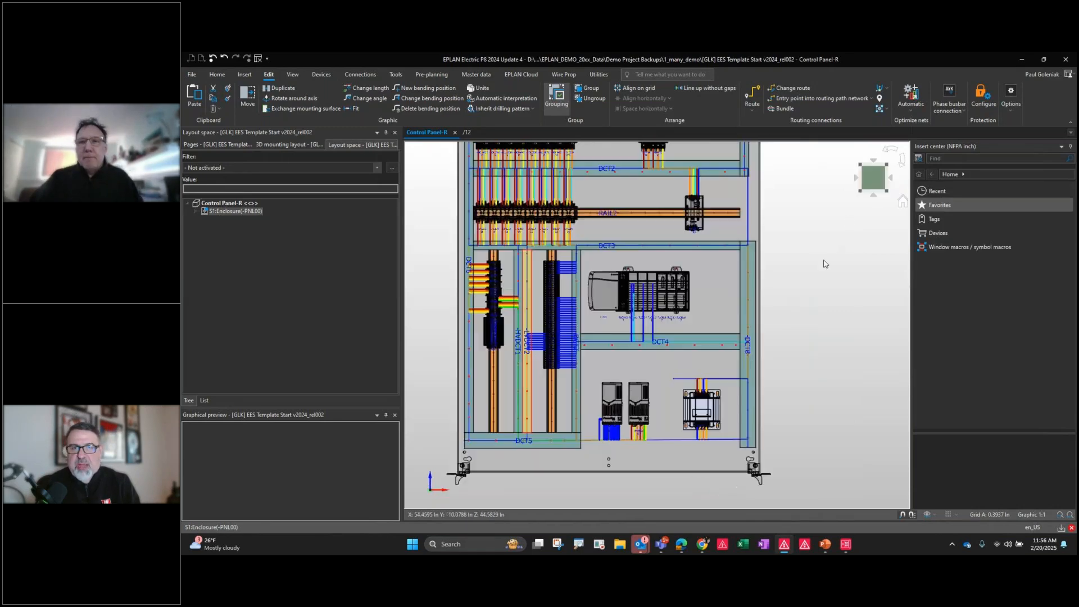